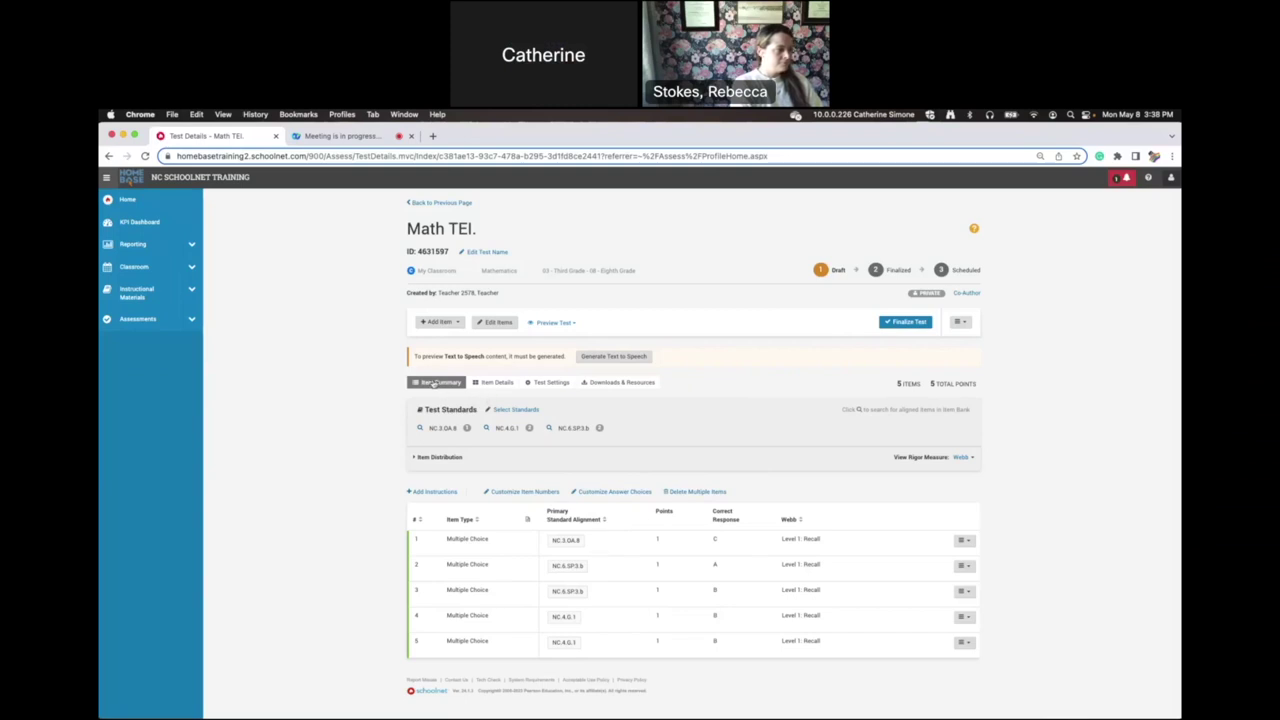
# In the item details of the Math TEI. test, start copying multiple items and mark items 1, 2 and 3.
pyautogui.click(494, 384)
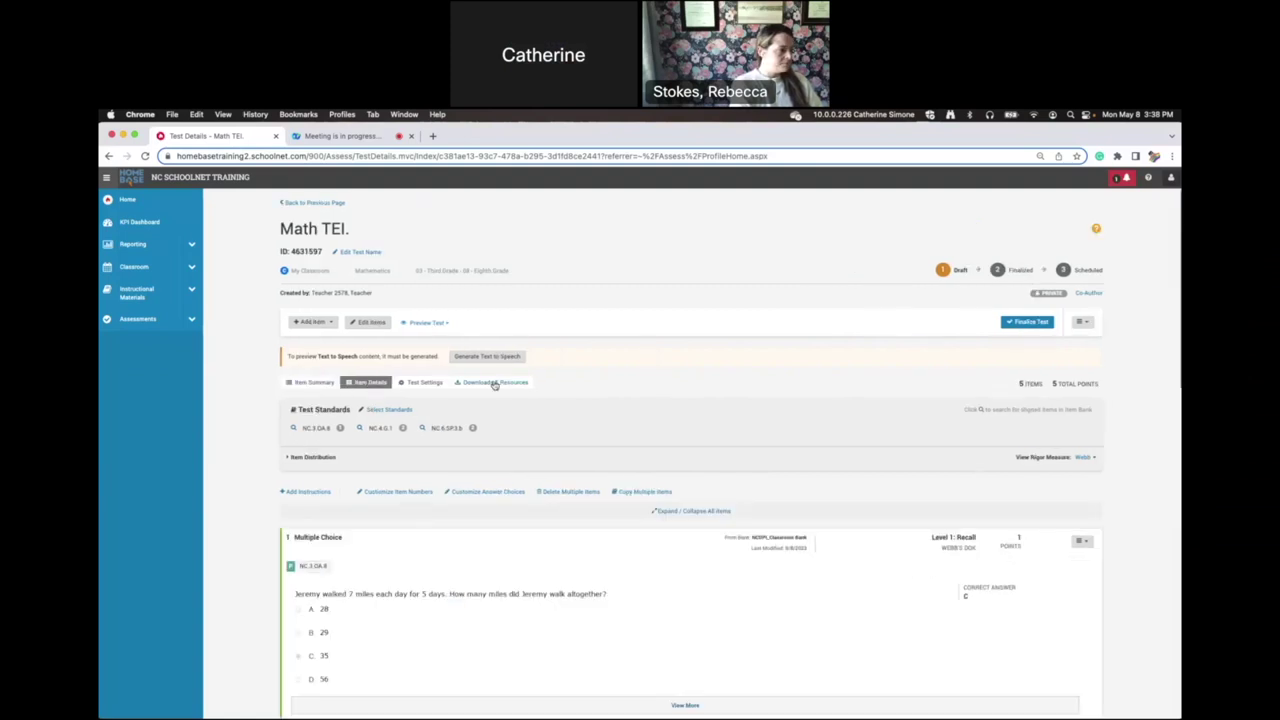
pyautogui.click(664, 494)
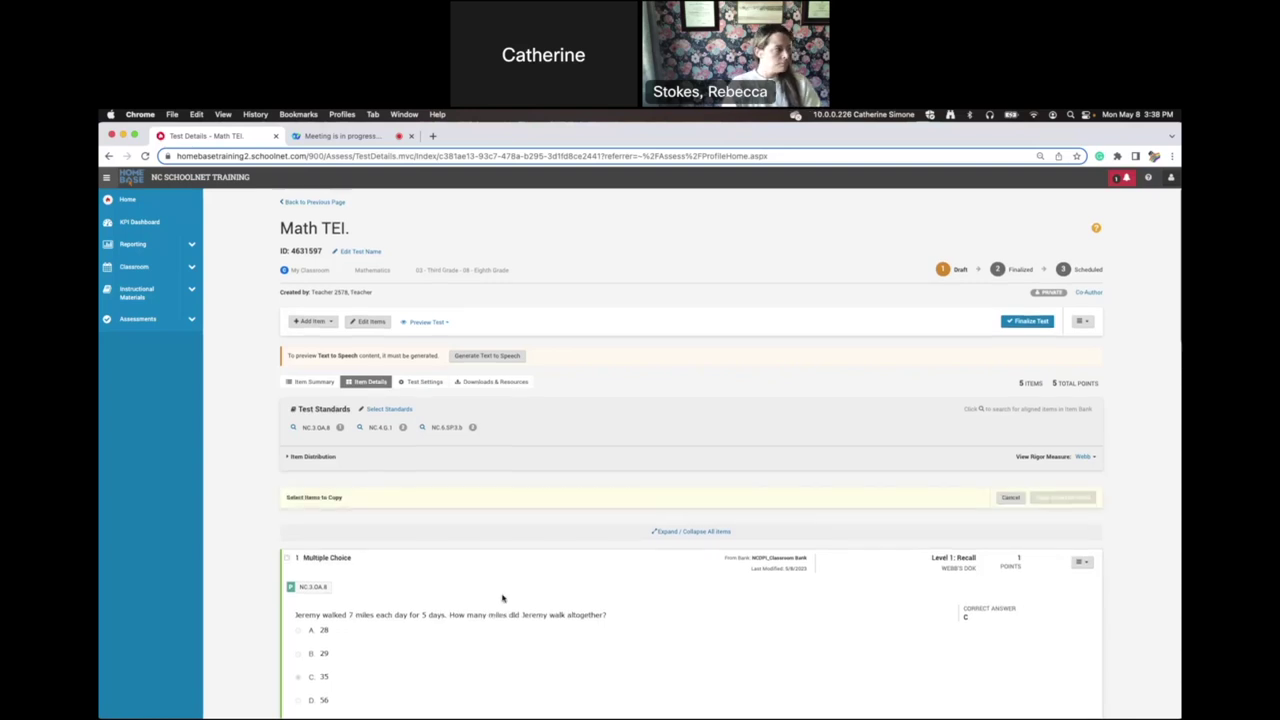
pyautogui.scroll(-3, 503, 598)
pyautogui.scroll(1, 503, 598)
pyautogui.click(287, 464)
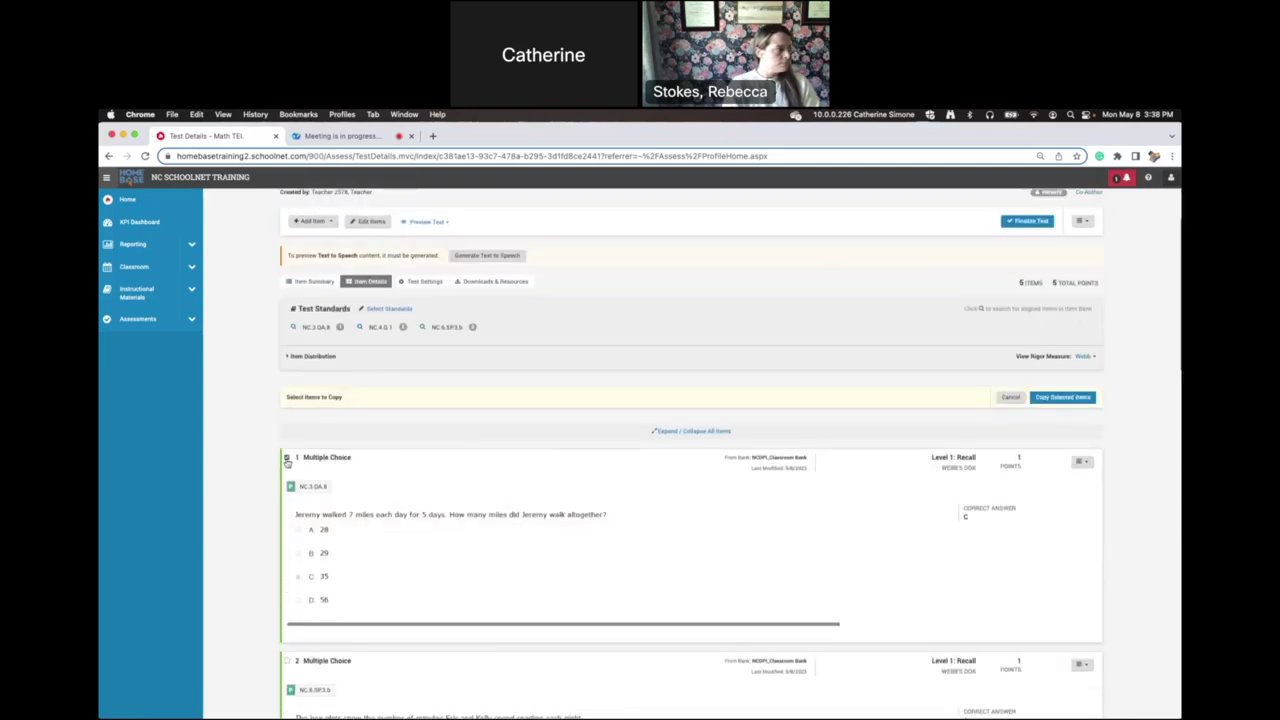
pyautogui.scroll(-1, 314, 551)
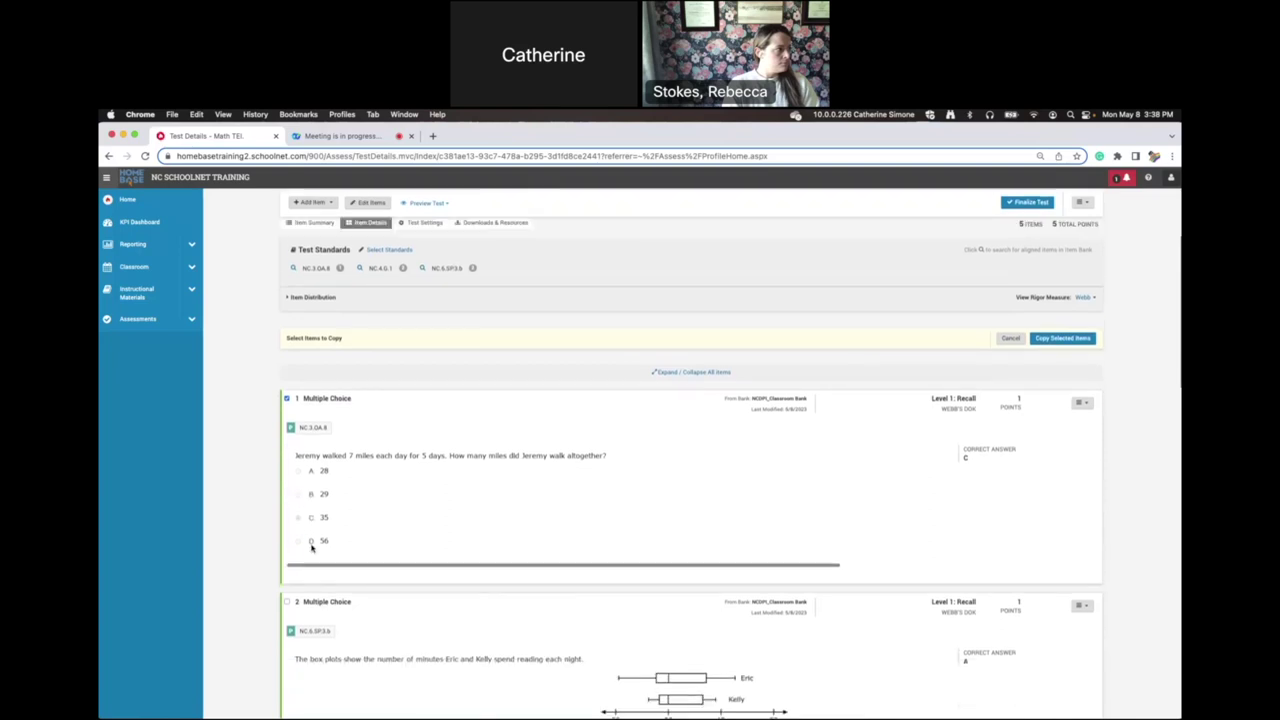
pyautogui.click(286, 605)
pyautogui.scroll(-6, 313, 483)
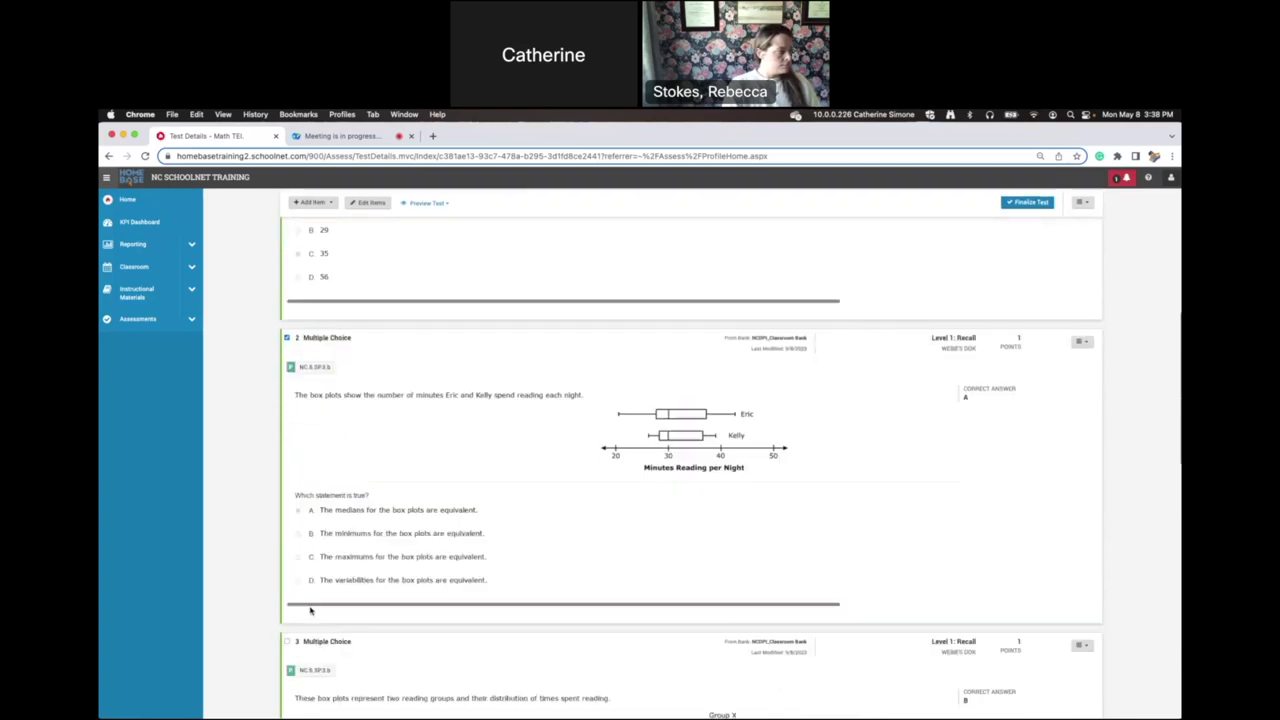
pyautogui.click(287, 556)
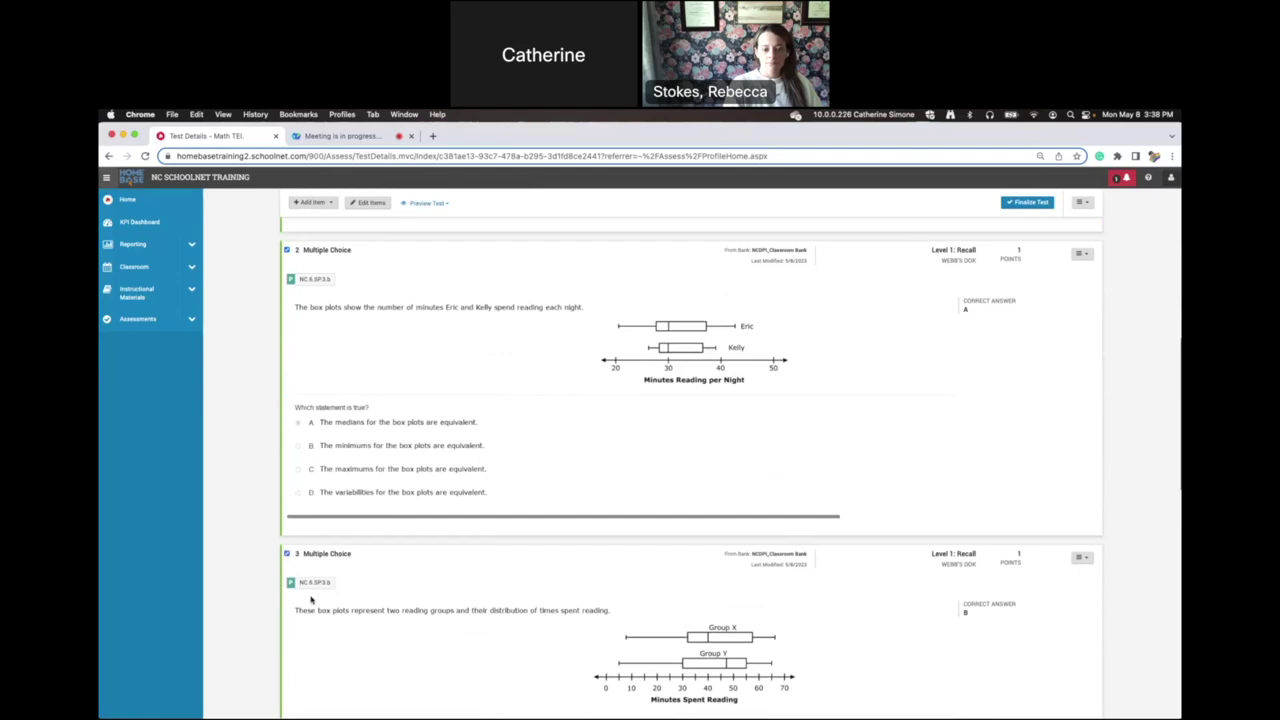
# Mark items 4 and 5 for copying as well.
pyautogui.scroll(1, 310, 597)
pyautogui.scroll(-10, 310, 597)
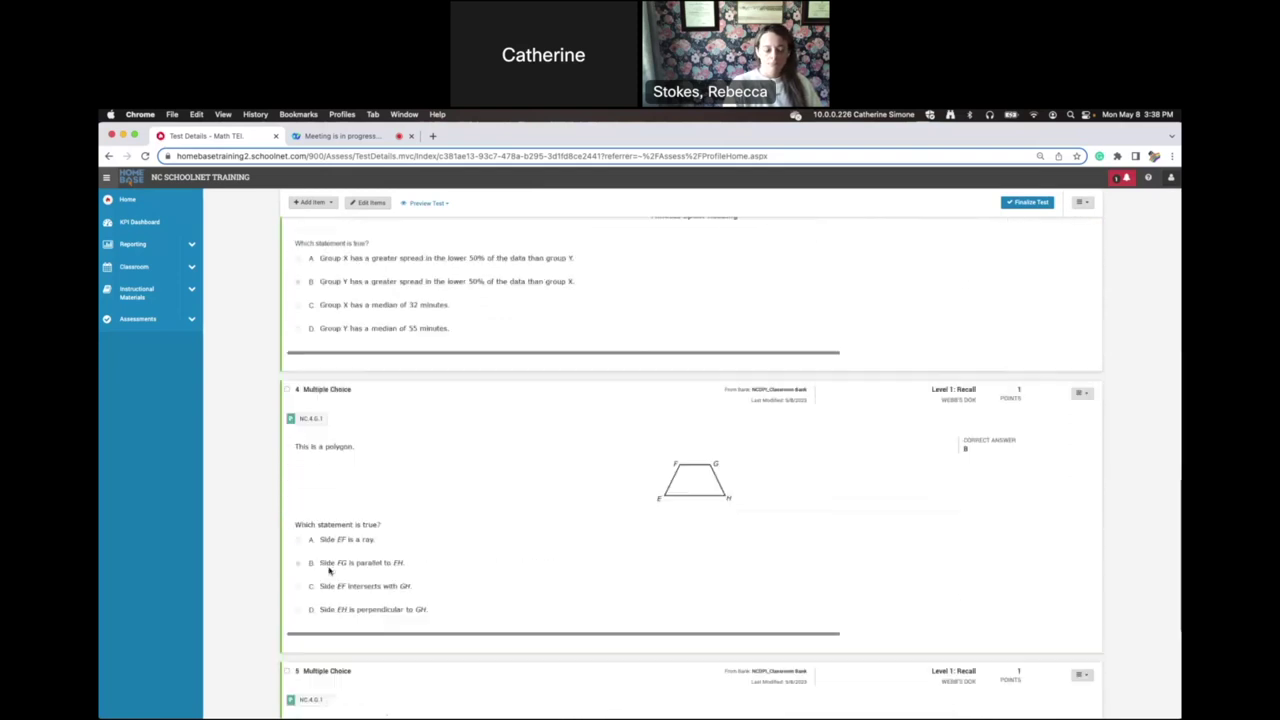
pyautogui.click(287, 389)
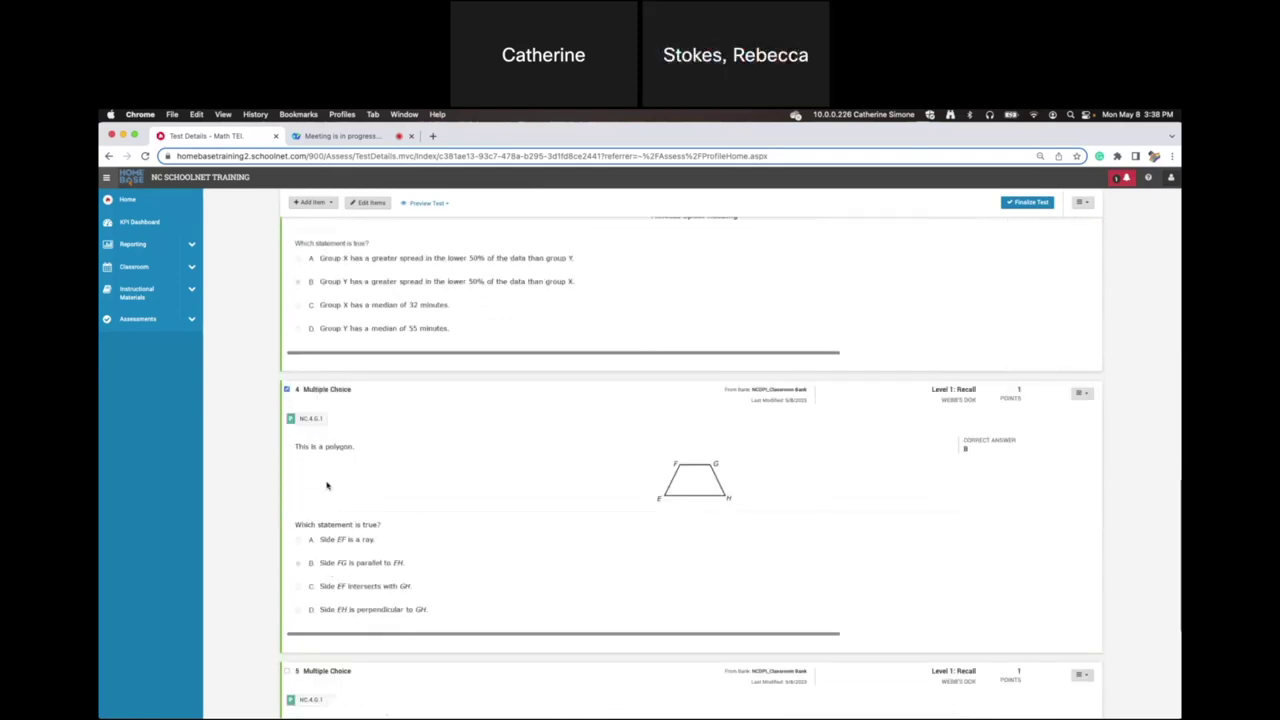
pyautogui.scroll(-2, 326, 521)
pyautogui.scroll(1, 326, 521)
pyautogui.click(287, 645)
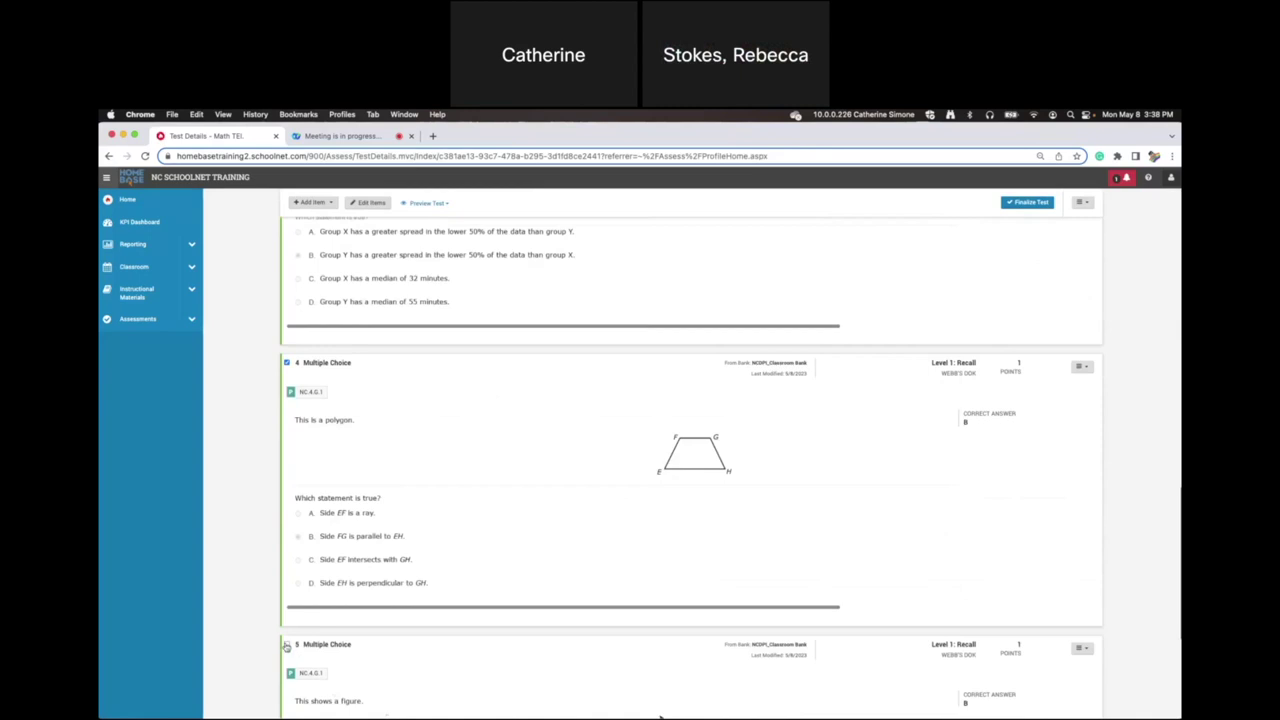
# Review the marked items 1 to 5 and copy them, confirming the copy.
pyautogui.scroll(10, 518, 545)
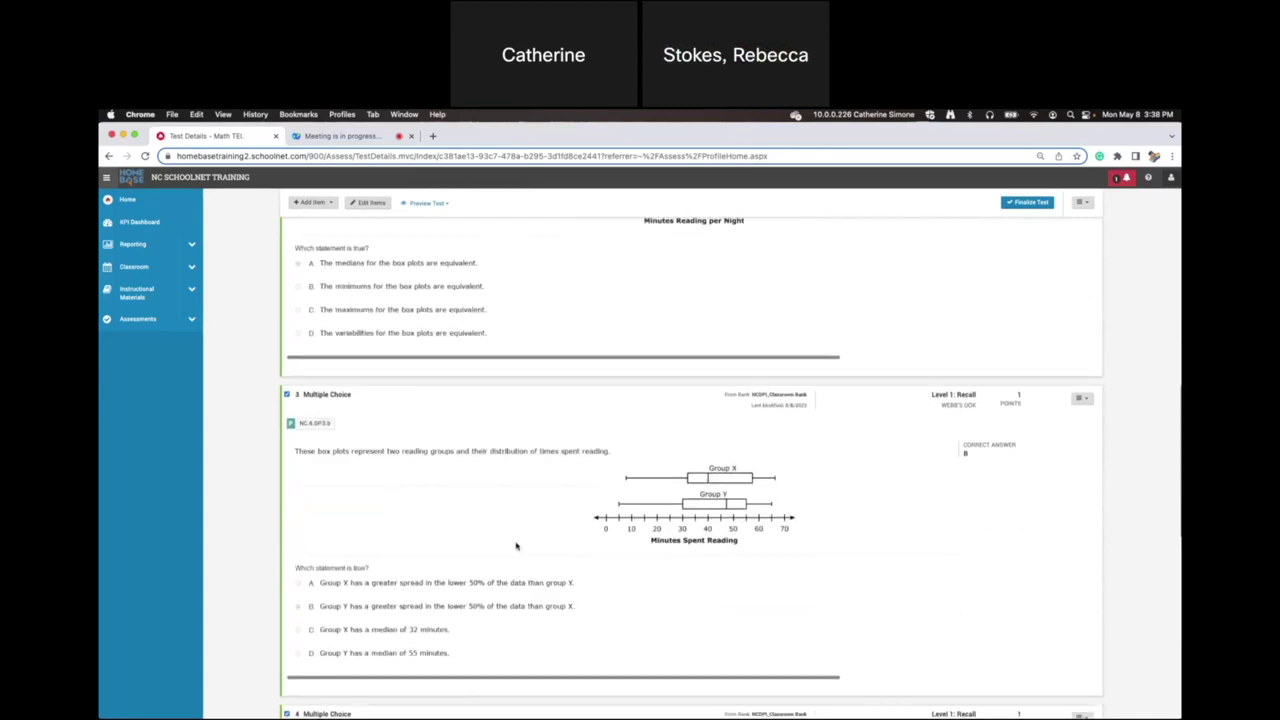
pyautogui.scroll(6, 516, 547)
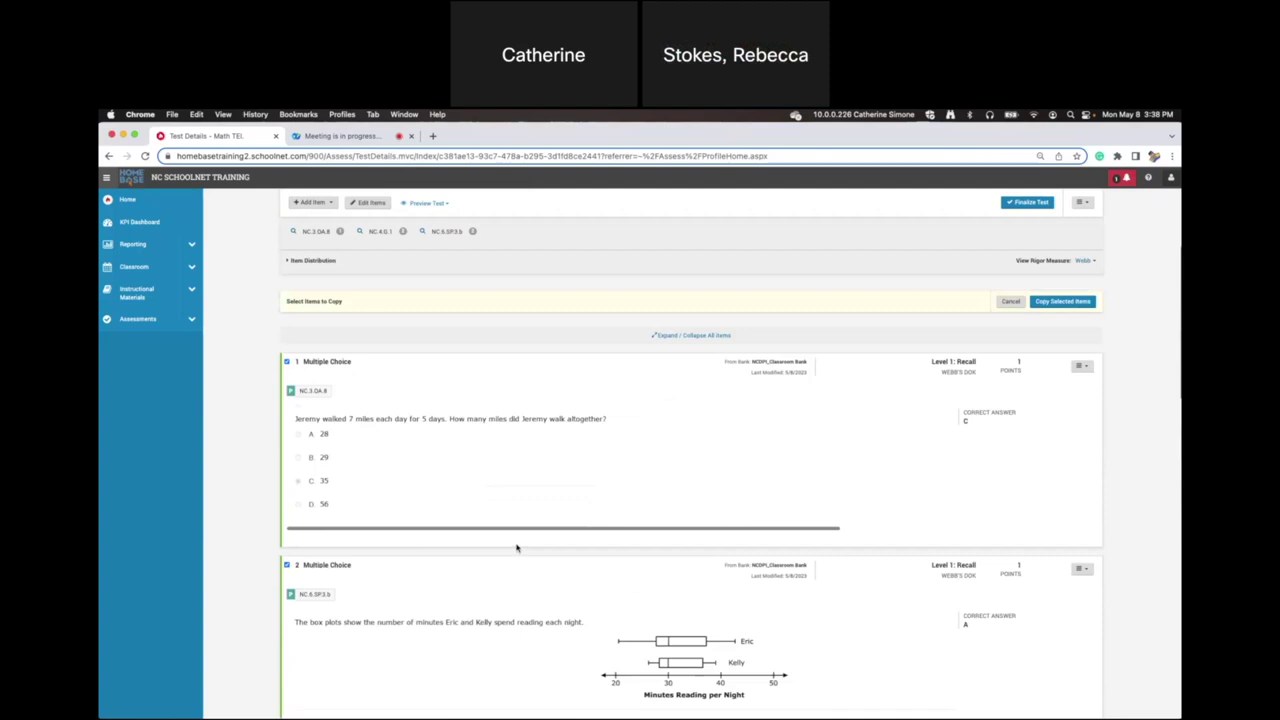
pyautogui.scroll(-13, 408, 503)
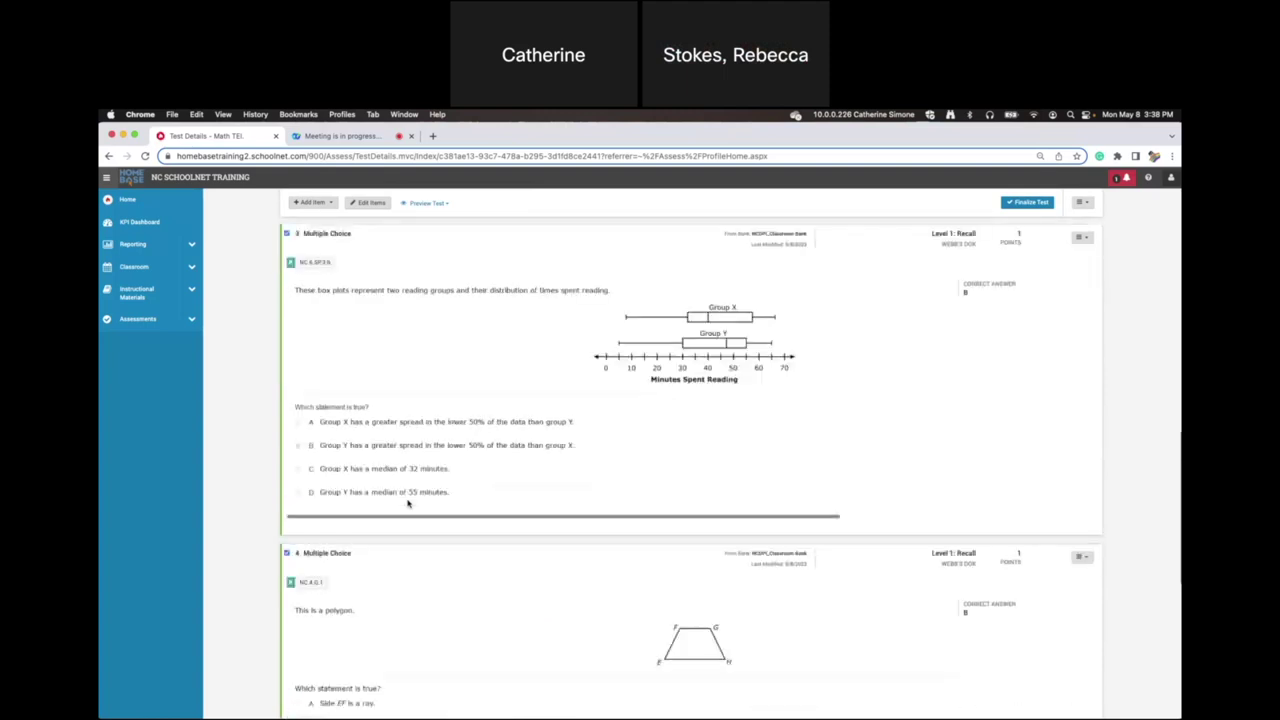
pyautogui.scroll(-6, 408, 503)
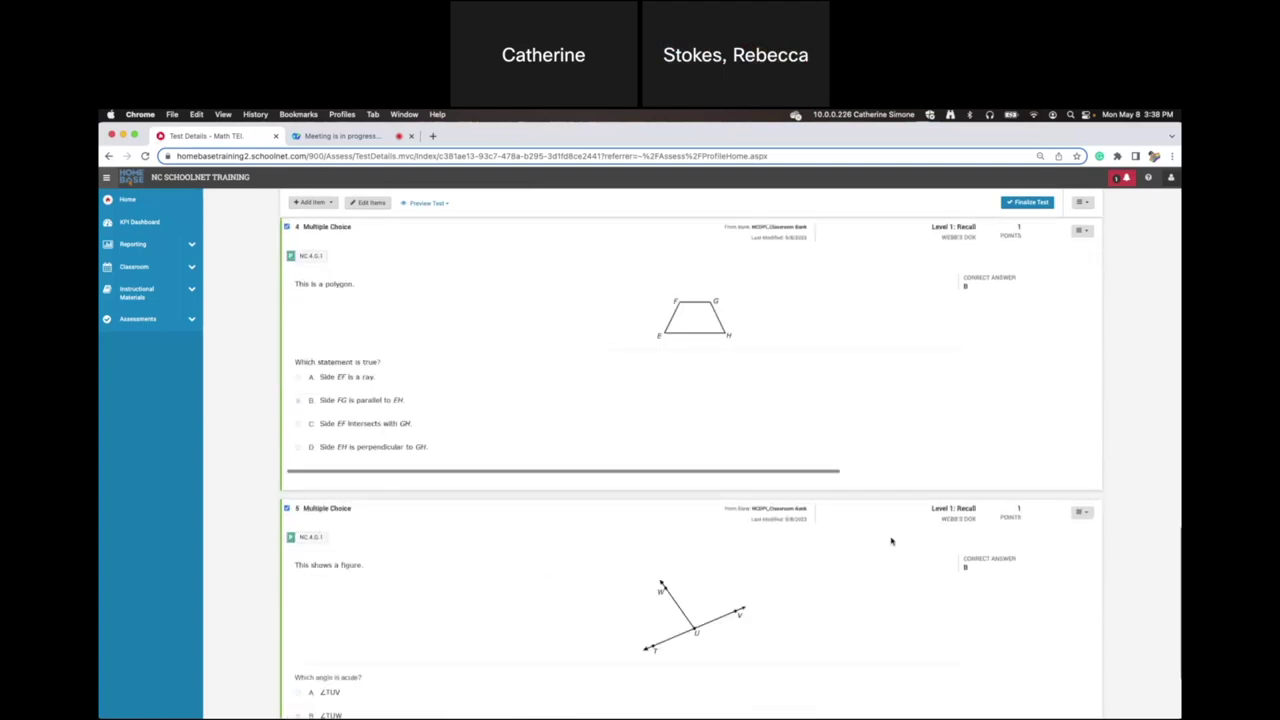
pyautogui.scroll(19, 892, 541)
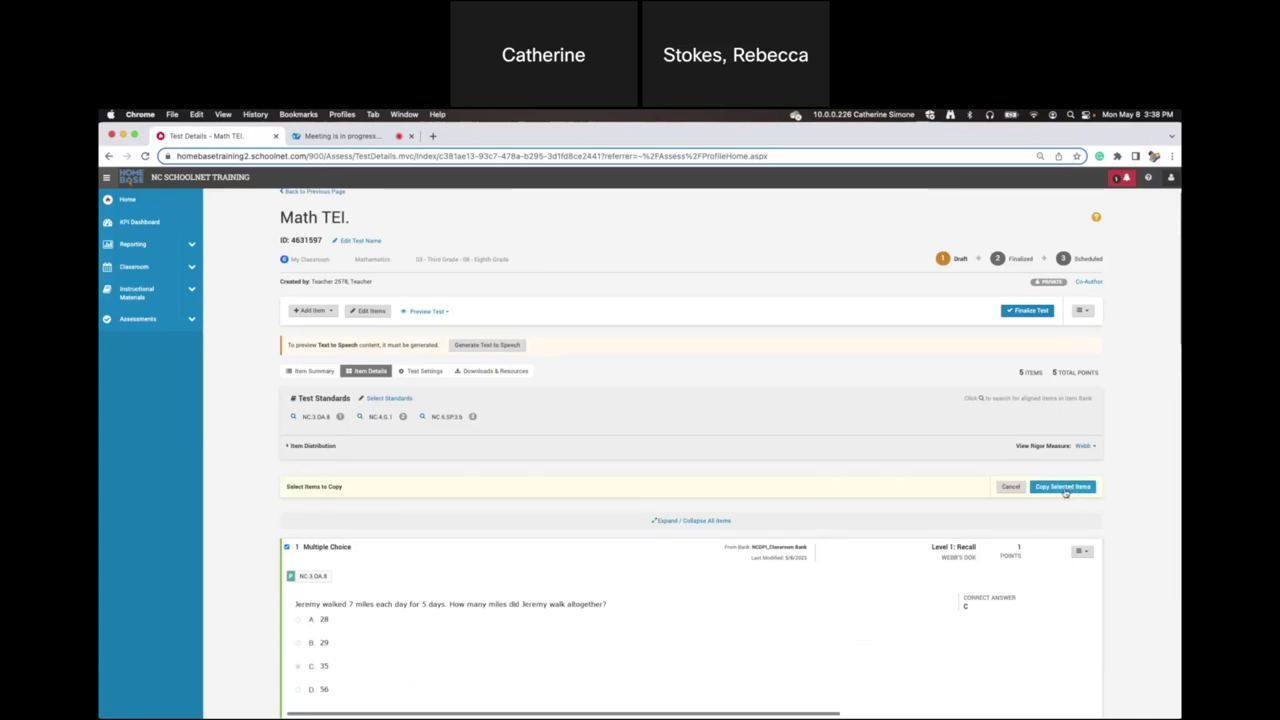
pyautogui.click(1064, 488)
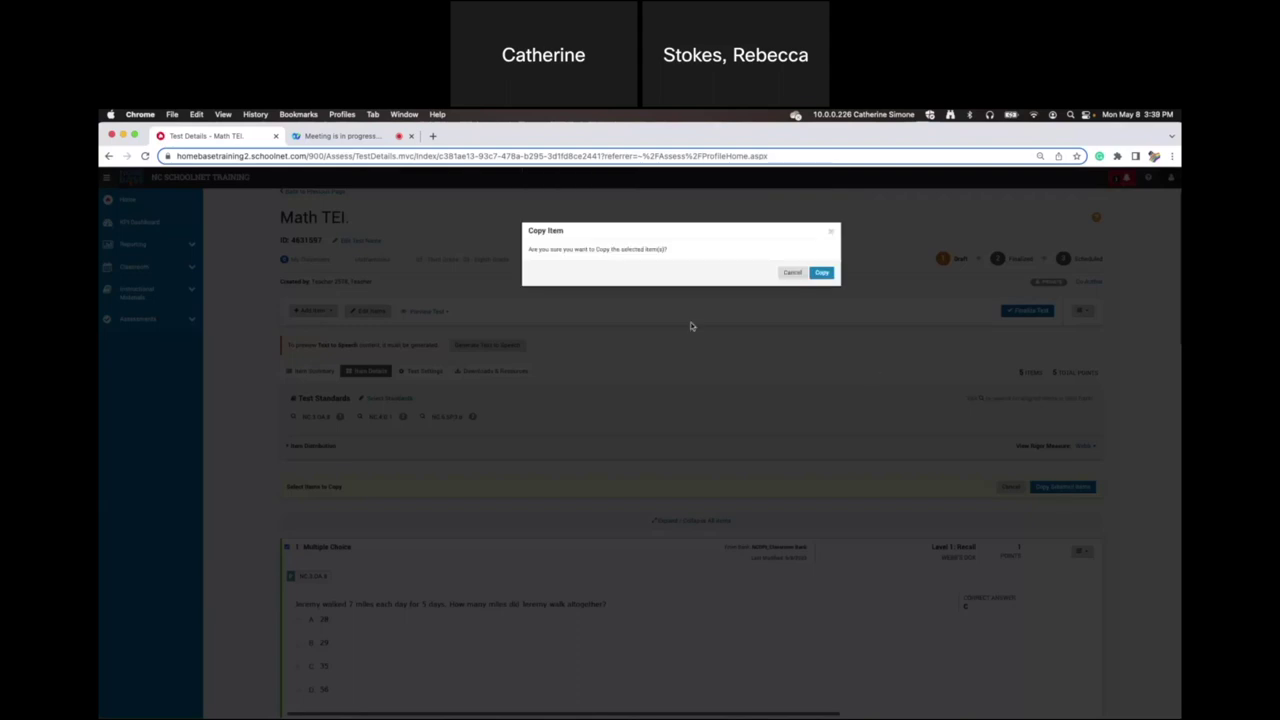
pyautogui.click(823, 277)
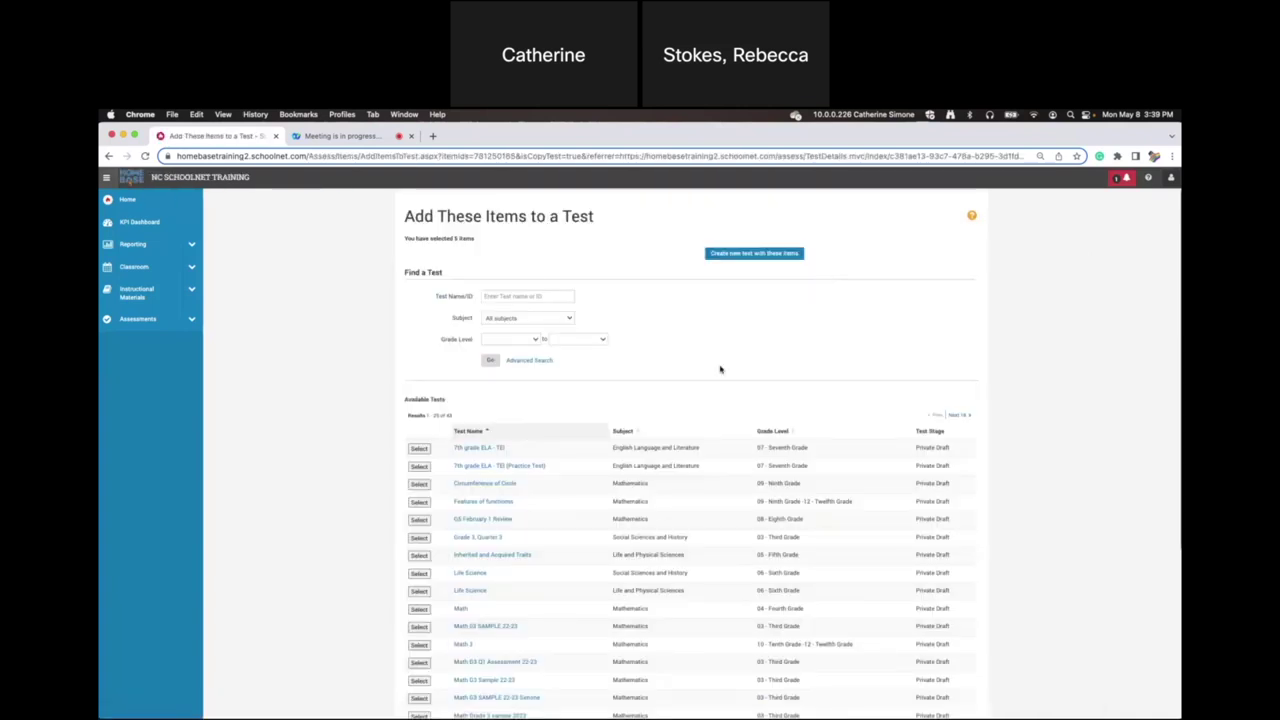
# Find the test named "Math TEI." and add the five copied items to it.
pyautogui.click(520, 296)
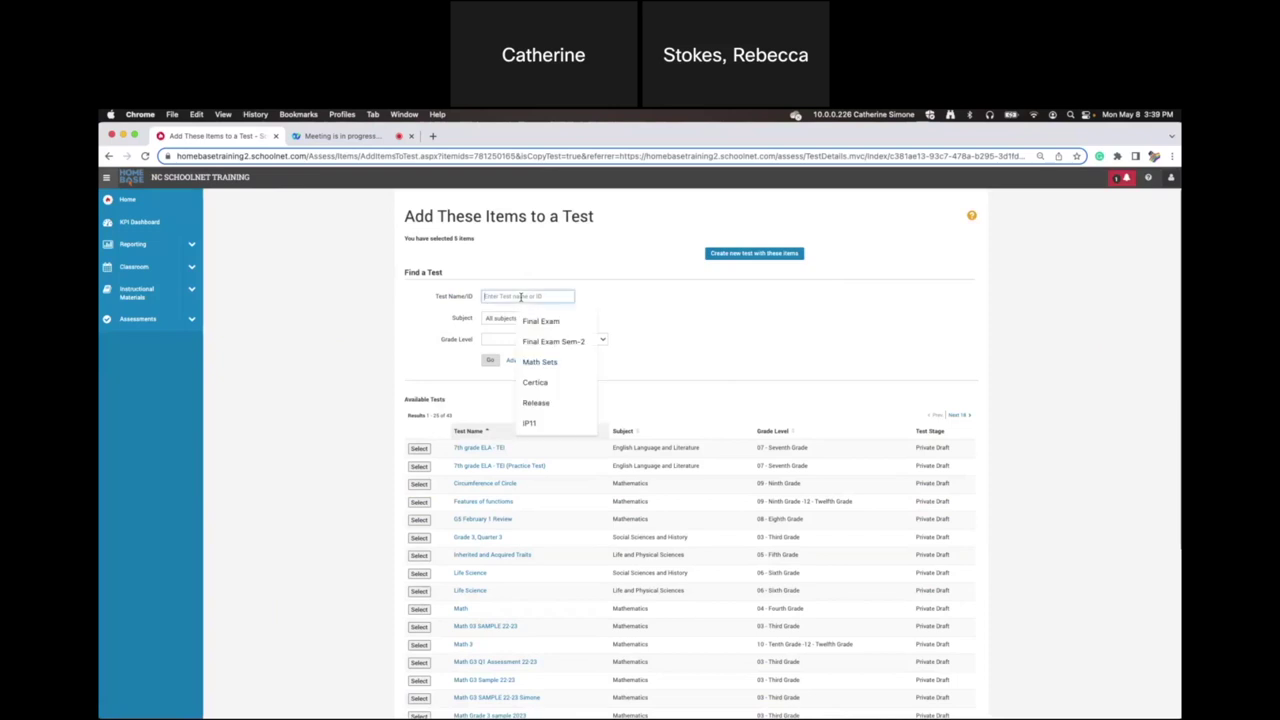
pyautogui.write('Math T')
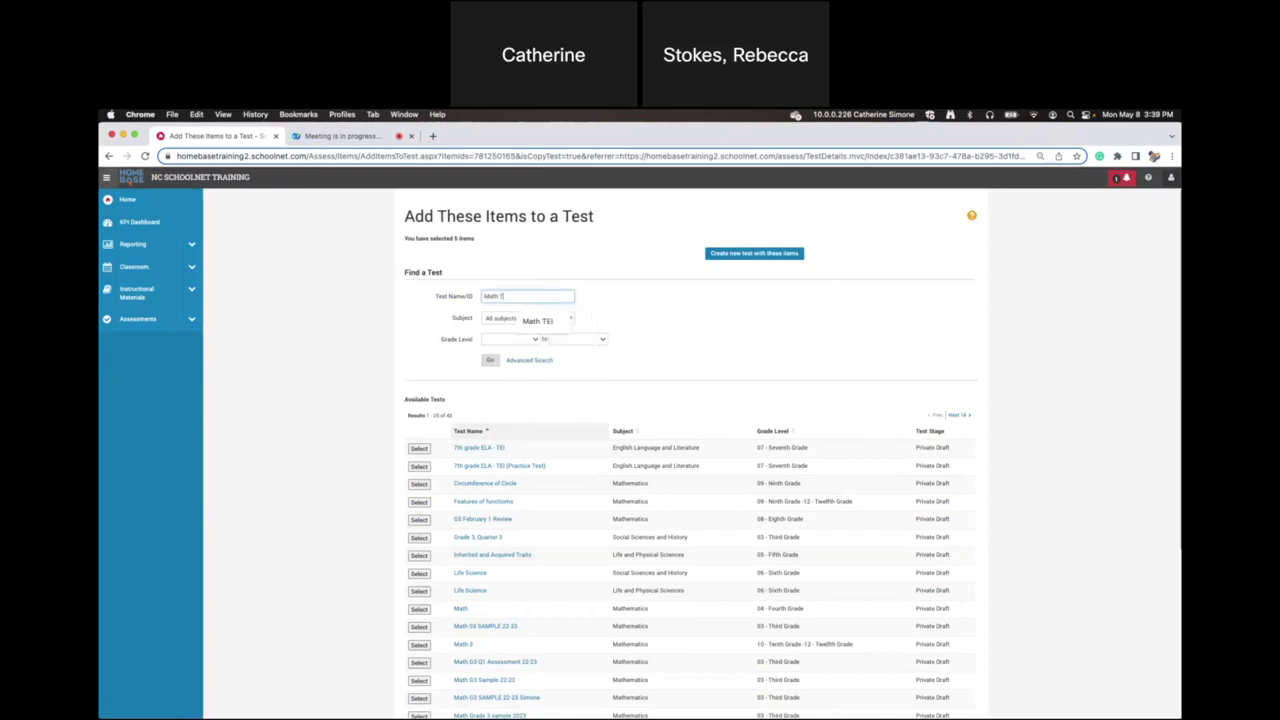
pyautogui.write('es')
pyautogui.click(488, 361)
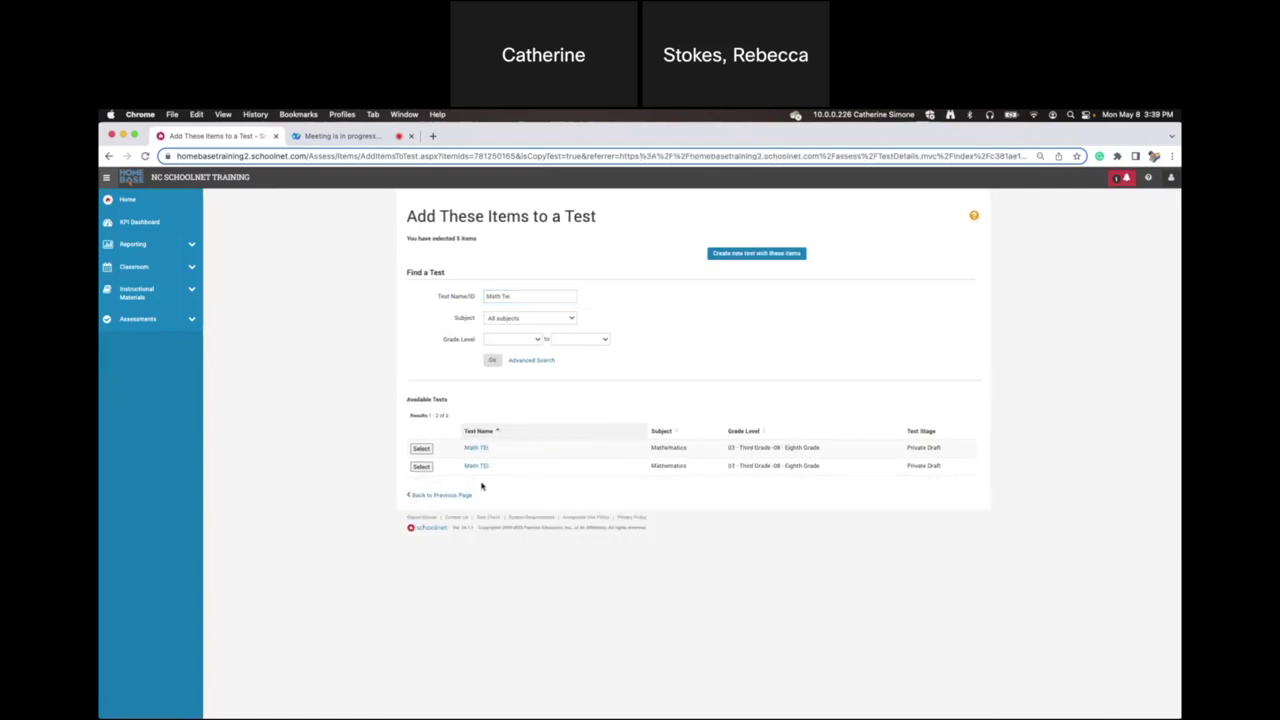
pyautogui.click(431, 468)
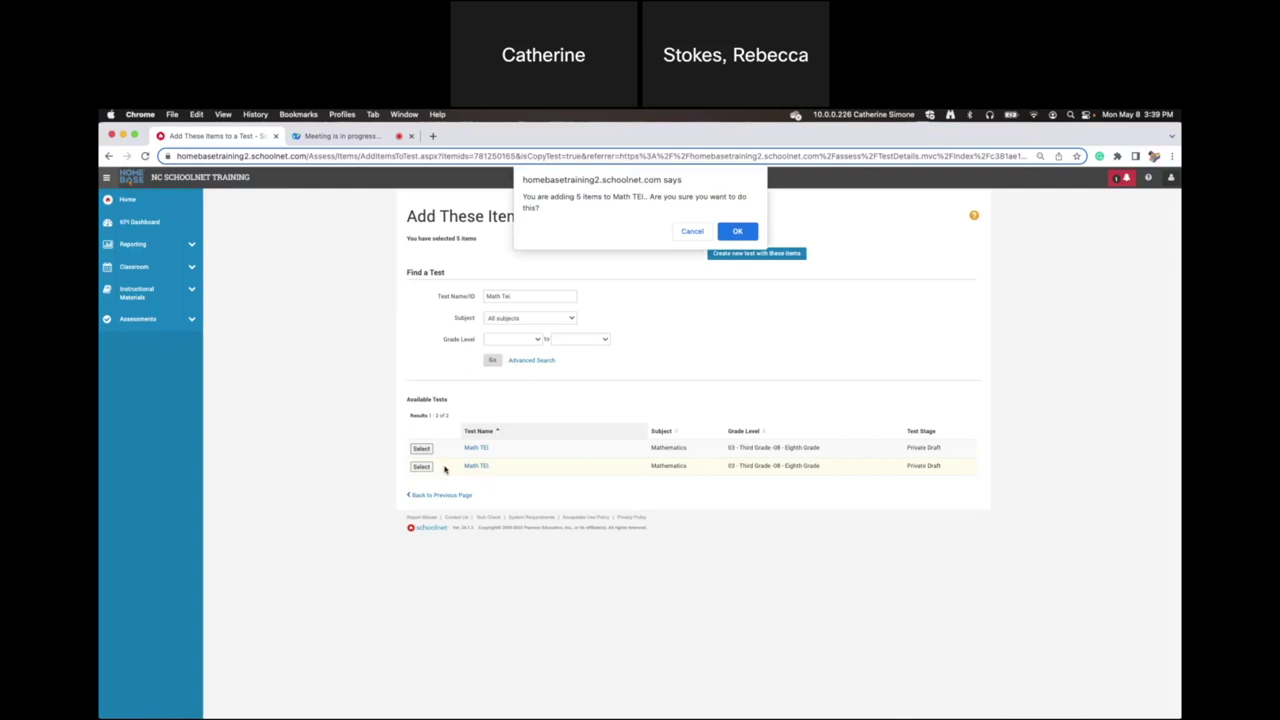
pyautogui.click(745, 232)
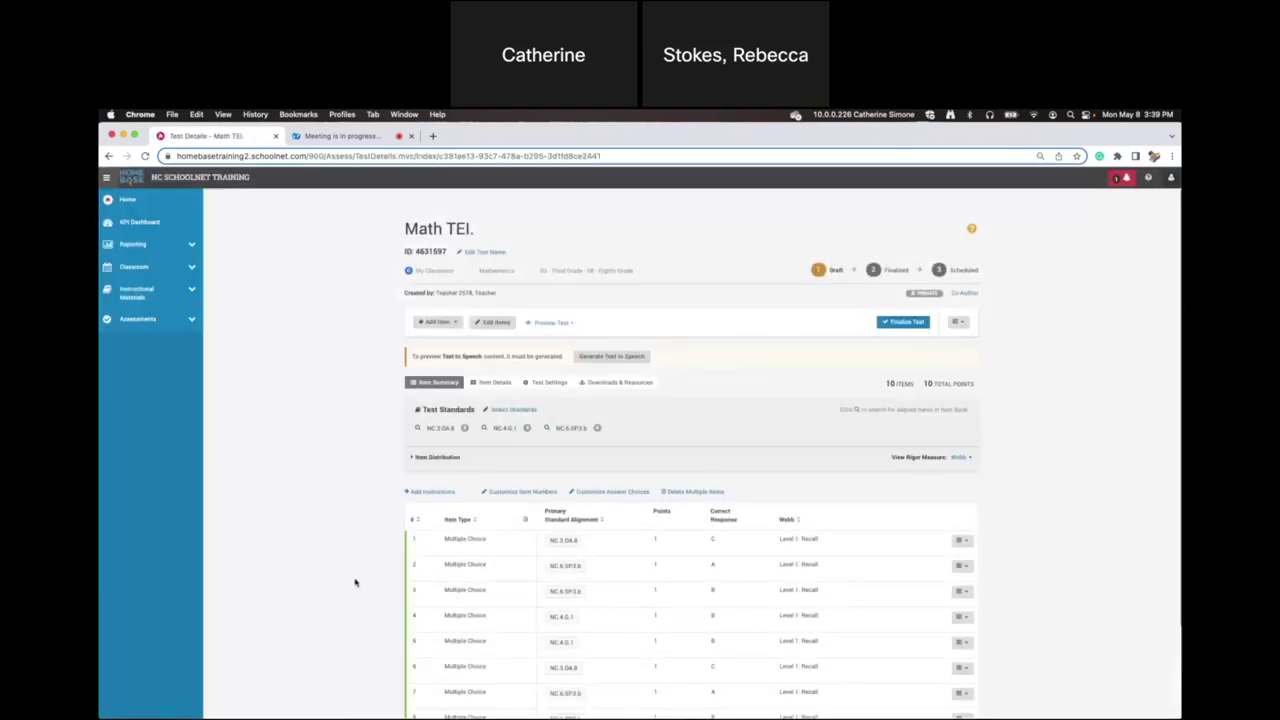
# Open the test's items for editing and unlink item 6 from the item bank.
pyautogui.scroll(-3, 357, 580)
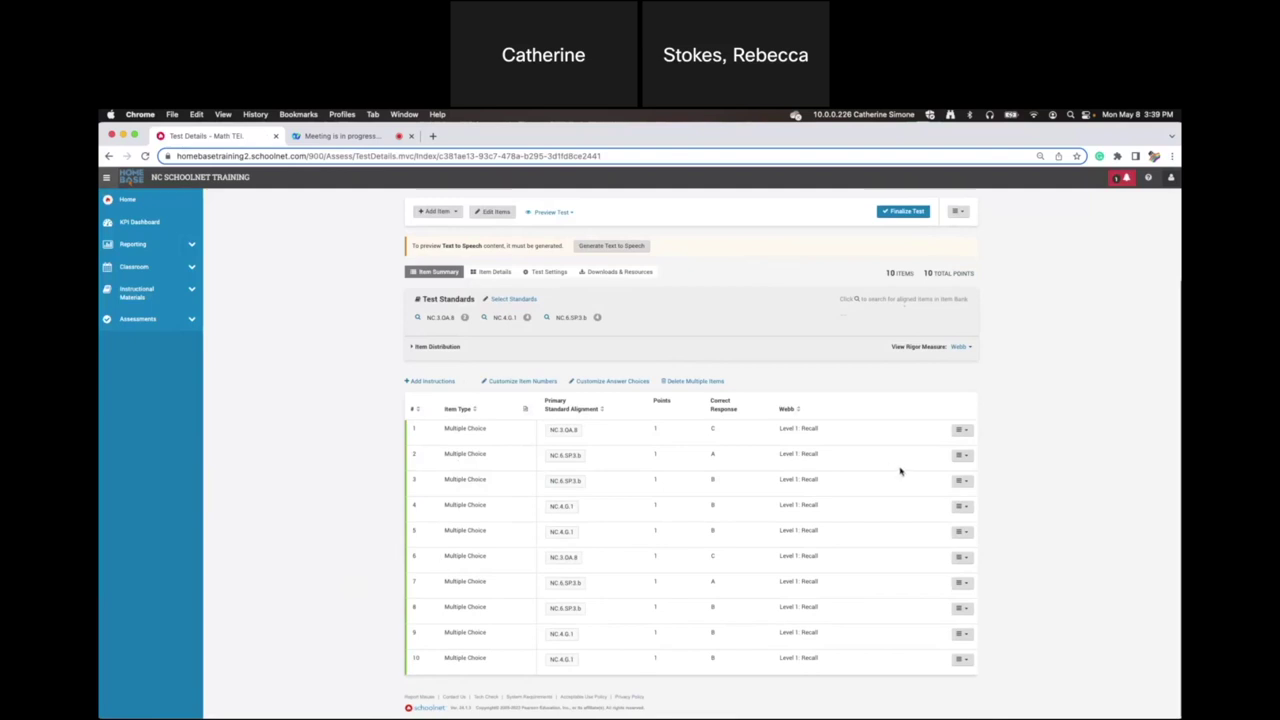
pyautogui.click(480, 212)
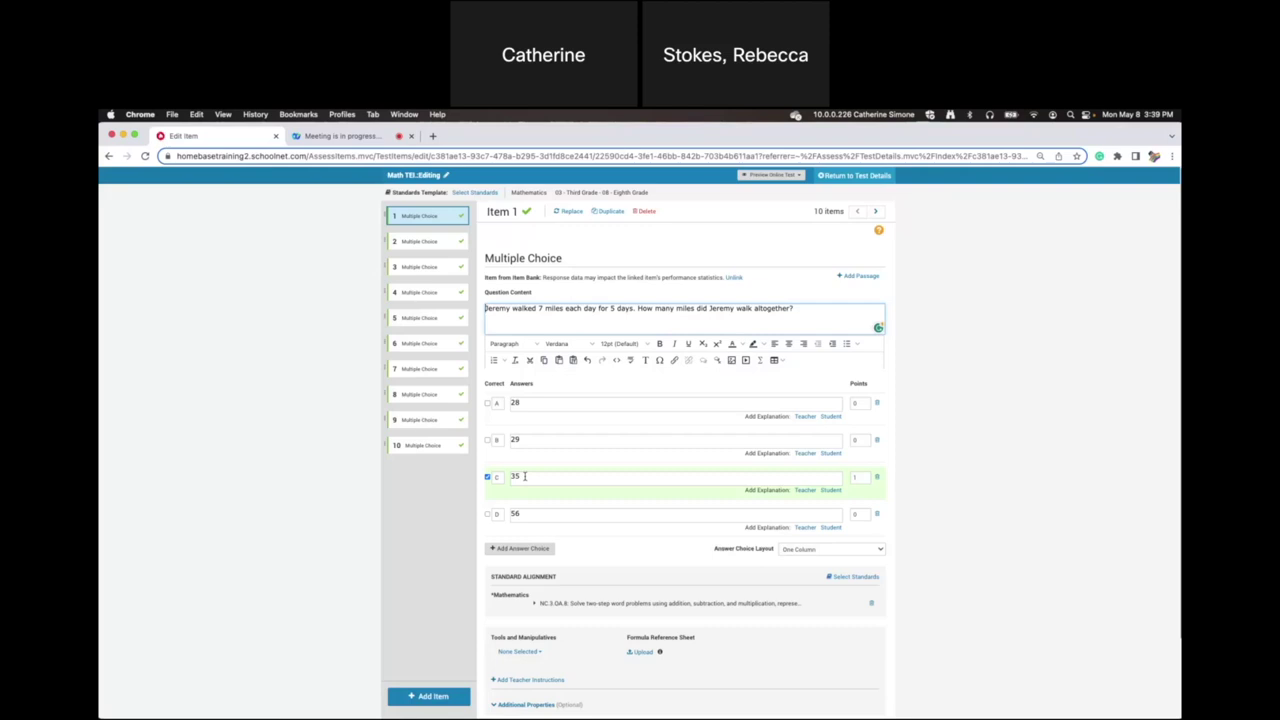
pyautogui.click(419, 344)
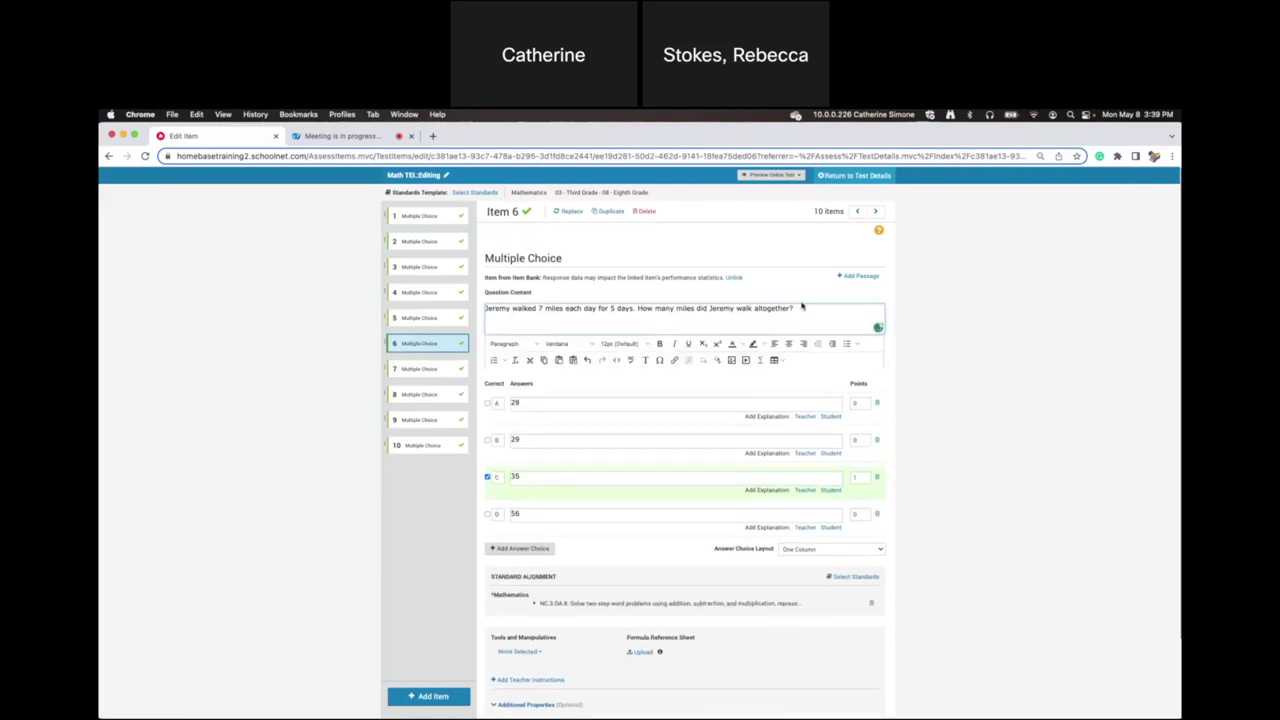
pyautogui.click(736, 281)
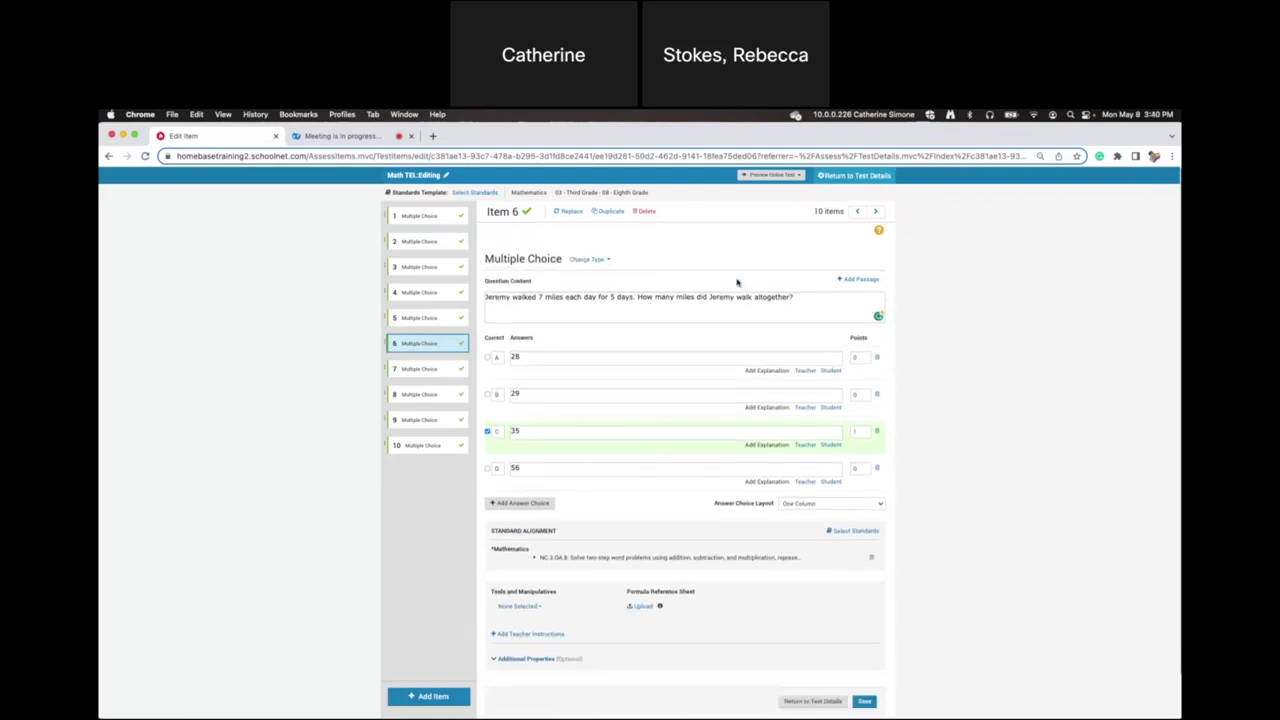
# Change item 6 from Multiple Choice to the Gridded item type and confirm the change.
pyautogui.click(594, 260)
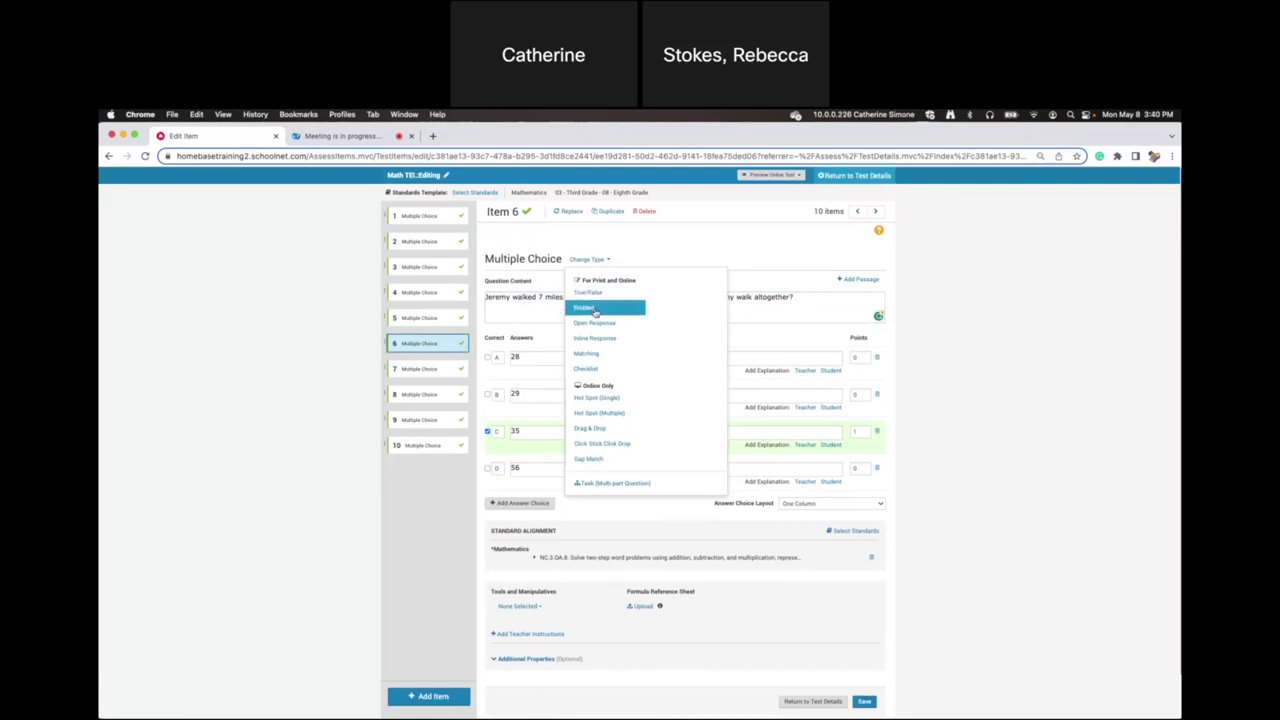
pyautogui.click(594, 309)
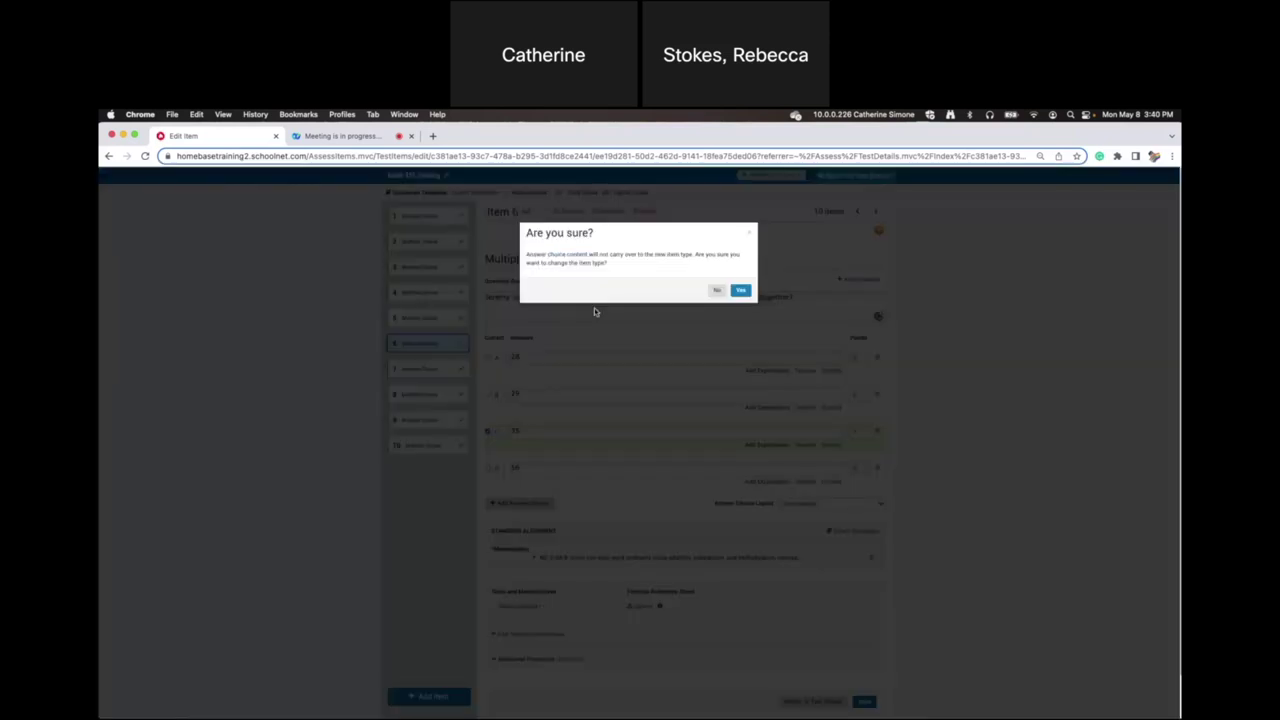
pyautogui.click(739, 290)
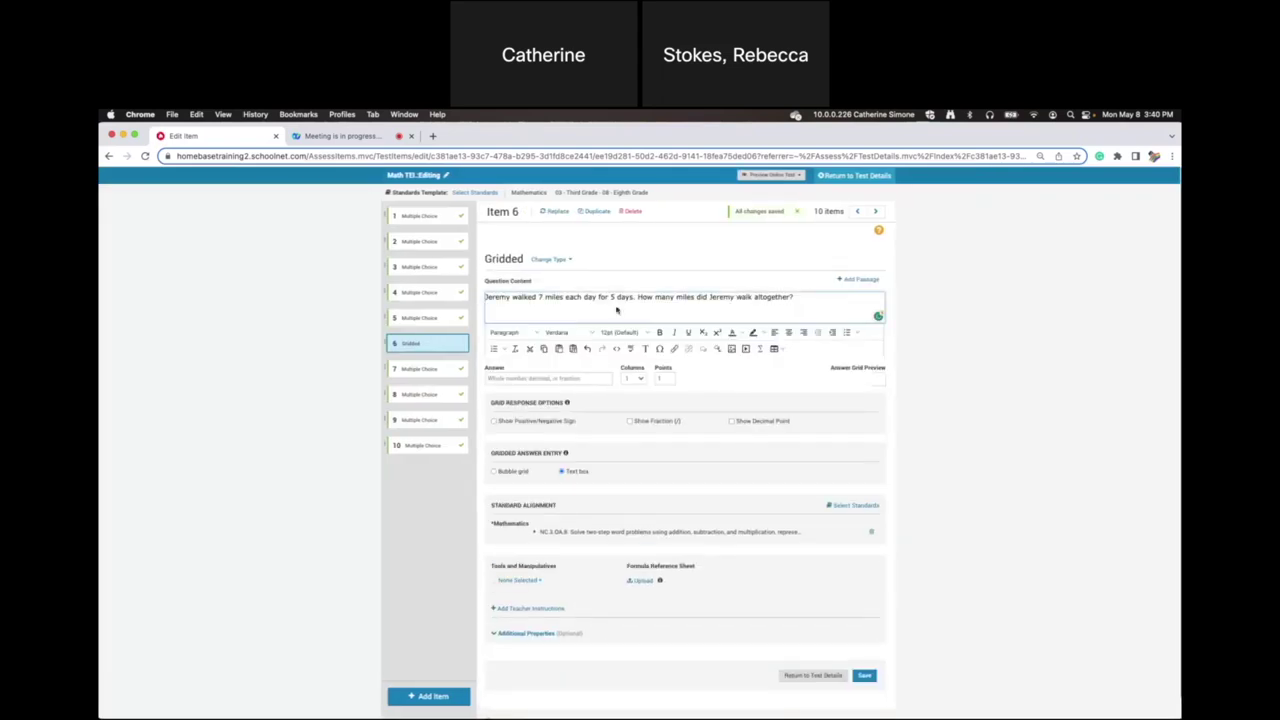
# Set the answer of gridded item 6 to 35 and save the item.
pyautogui.click(527, 380)
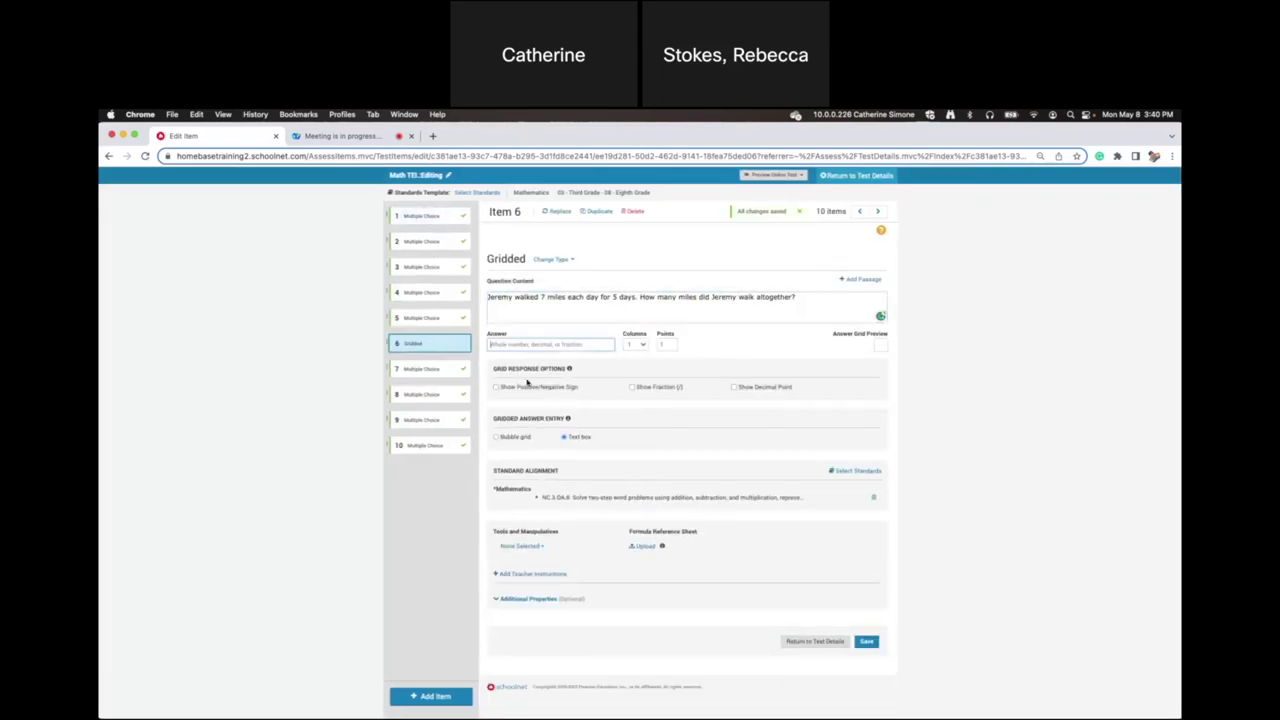
pyautogui.write('35')
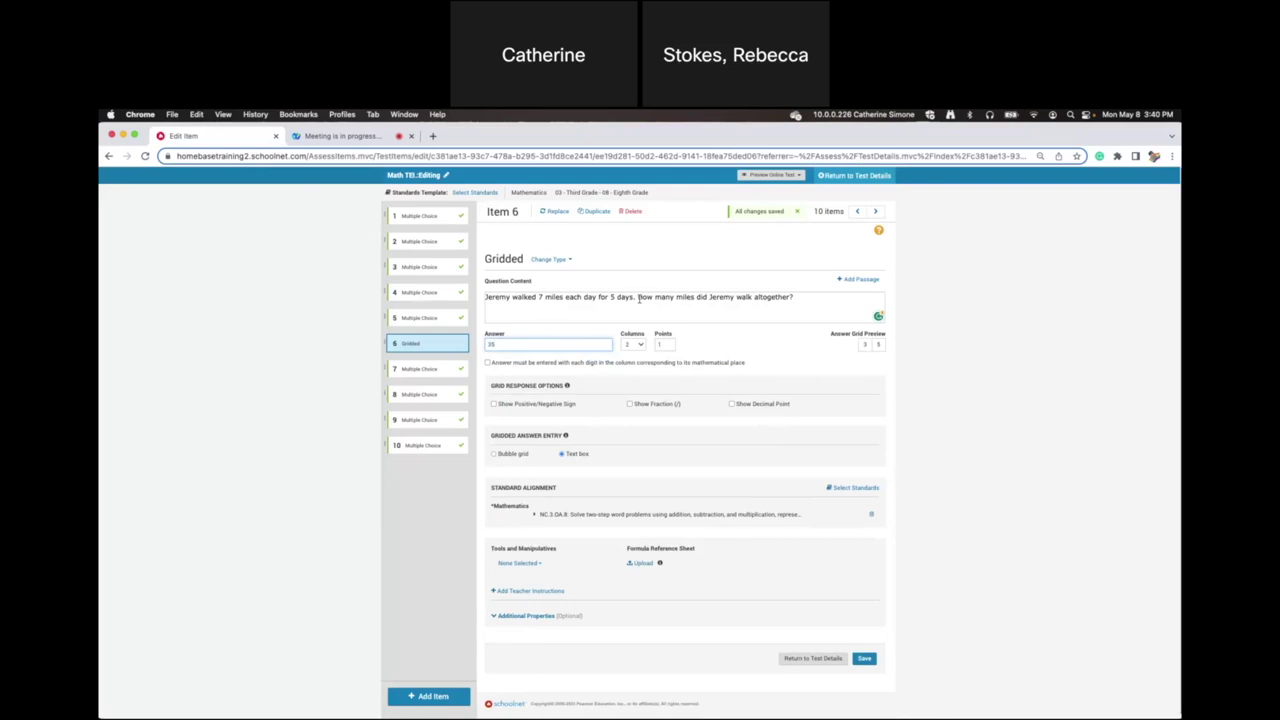
pyautogui.click(864, 659)
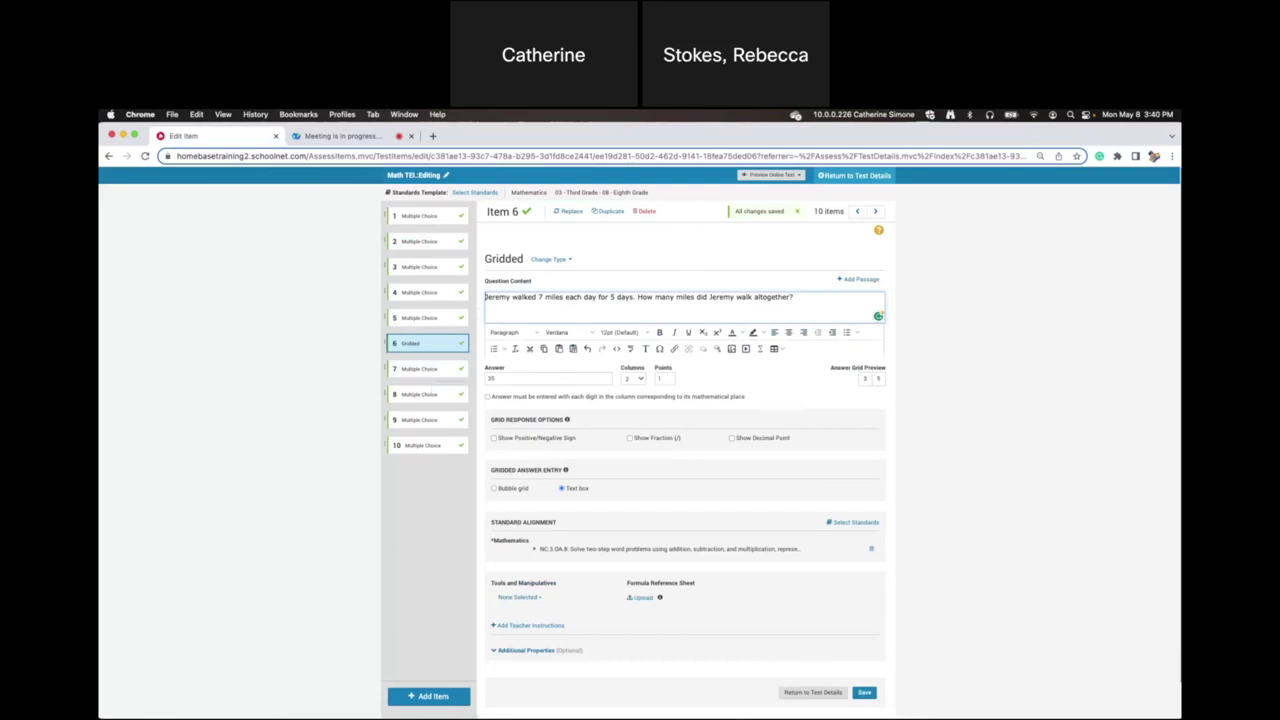
# Unlink item 7 from the item bank and change it from Multiple Choice to the Checklist type, confirming the change.
pyautogui.click(427, 369)
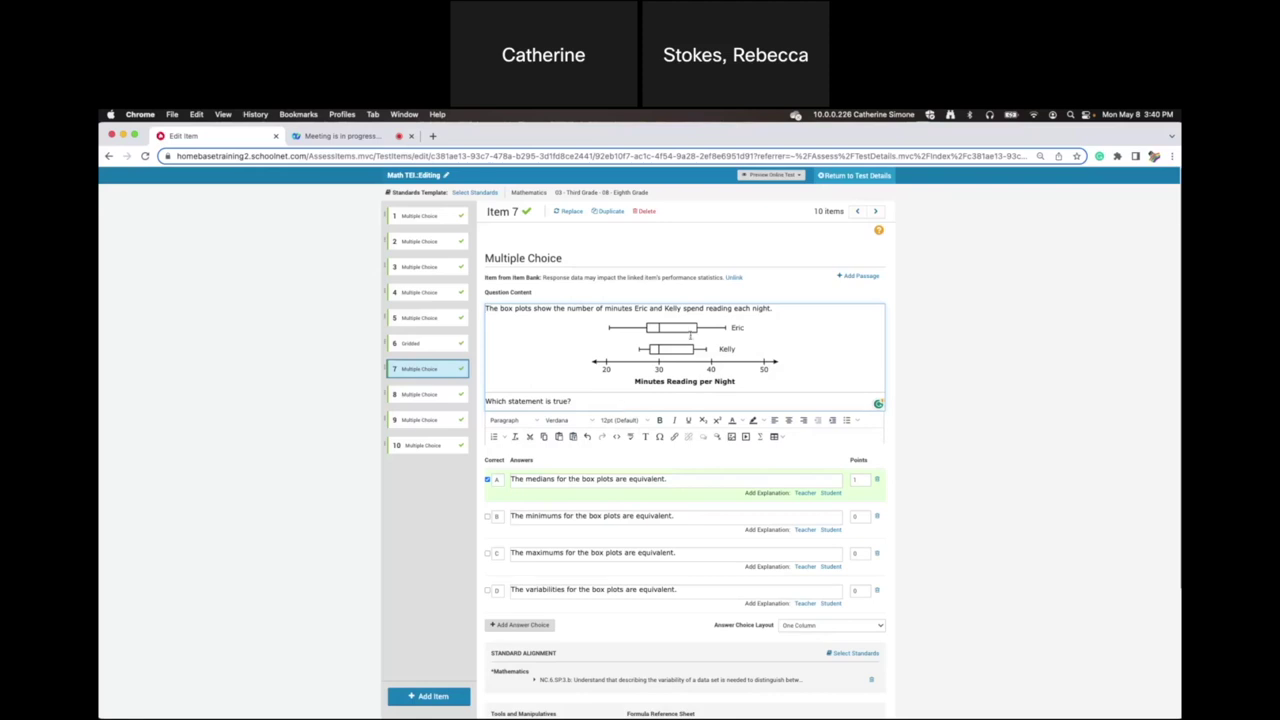
pyautogui.click(737, 281)
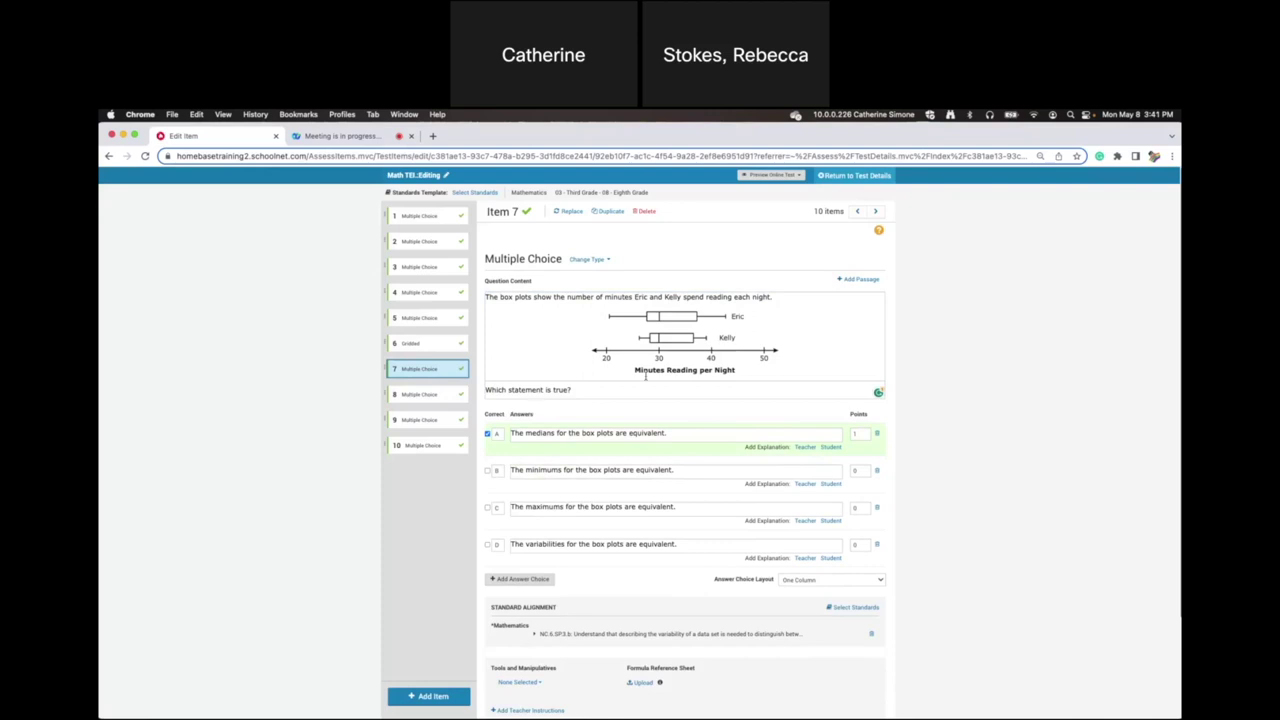
pyautogui.click(599, 260)
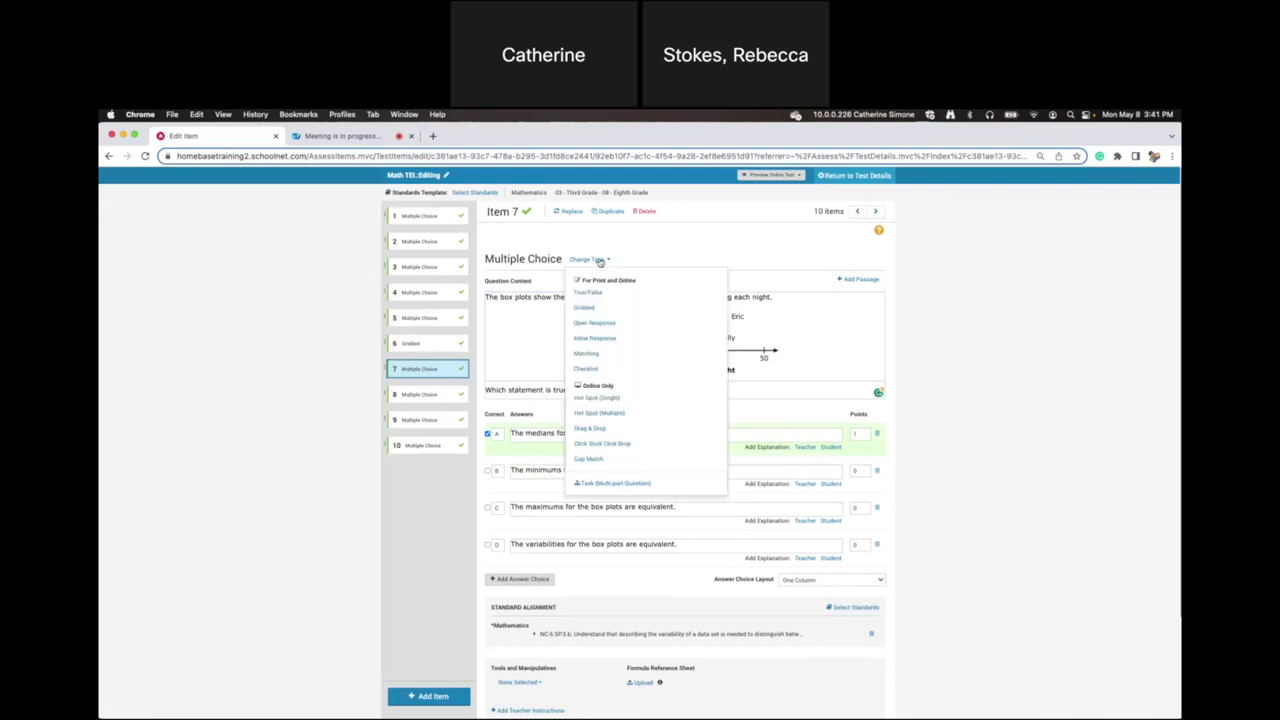
pyautogui.click(587, 370)
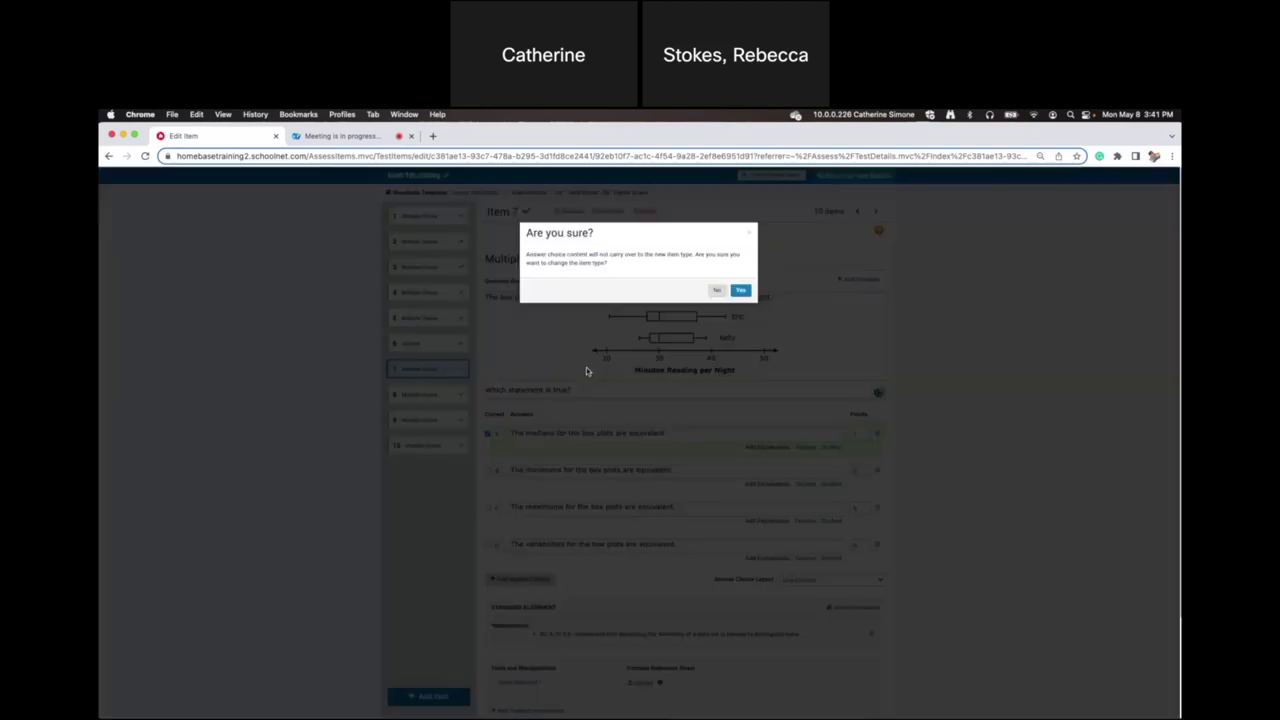
pyautogui.click(740, 290)
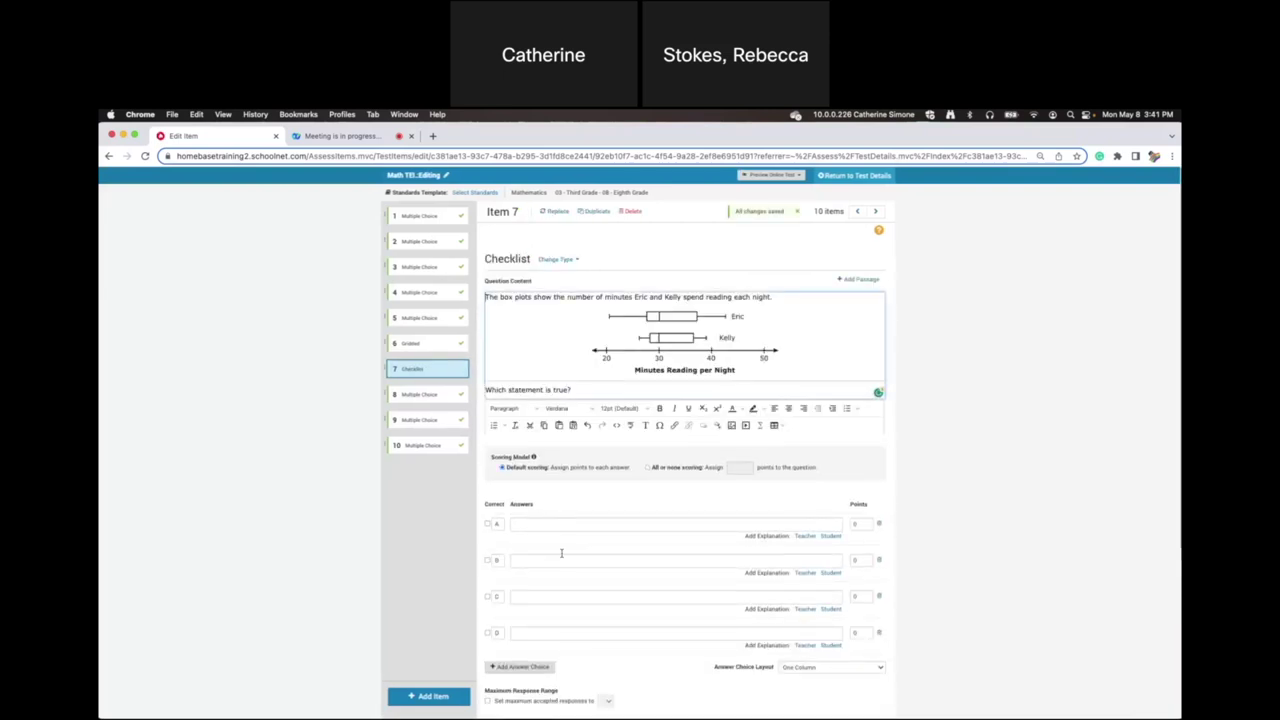
# Copy answer A, "The medians for the box plots are equivalent.", from item 2 into answer A of item 7.
pyautogui.click(421, 241)
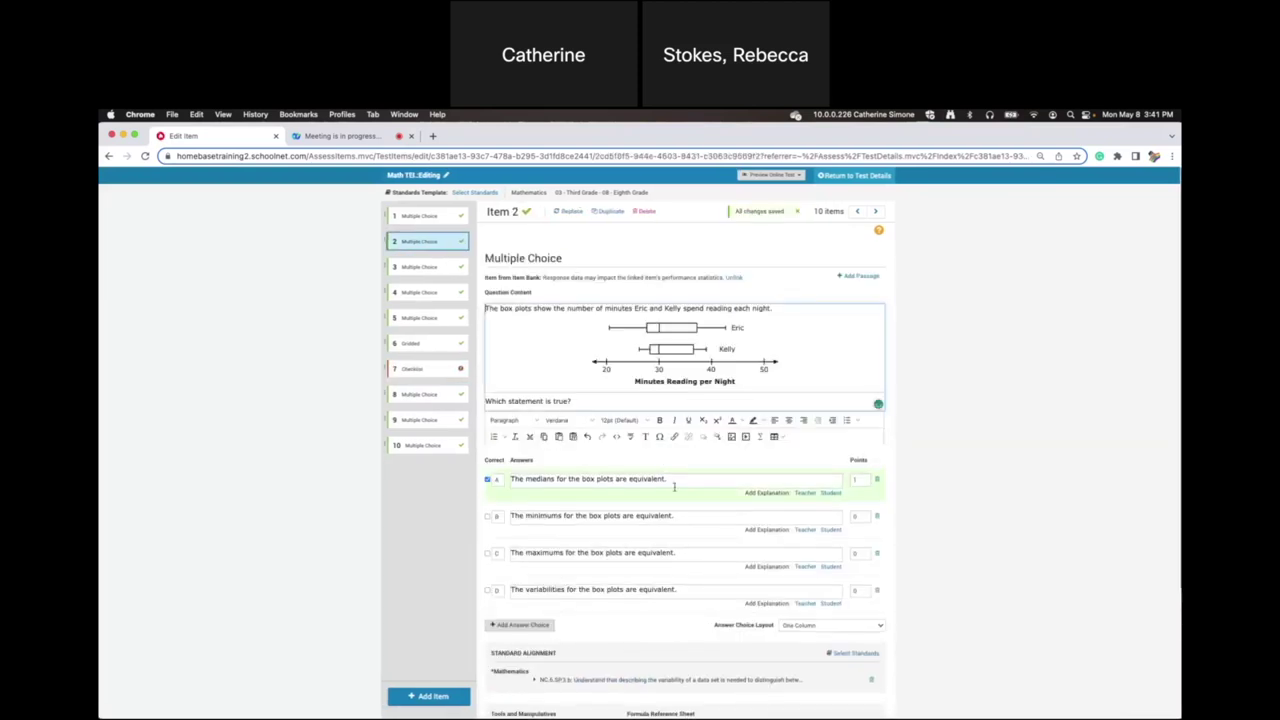
pyautogui.click(673, 480)
pyautogui.moveTo(668, 444); pyautogui.dragTo(483, 442)
pyautogui.press('super+c')
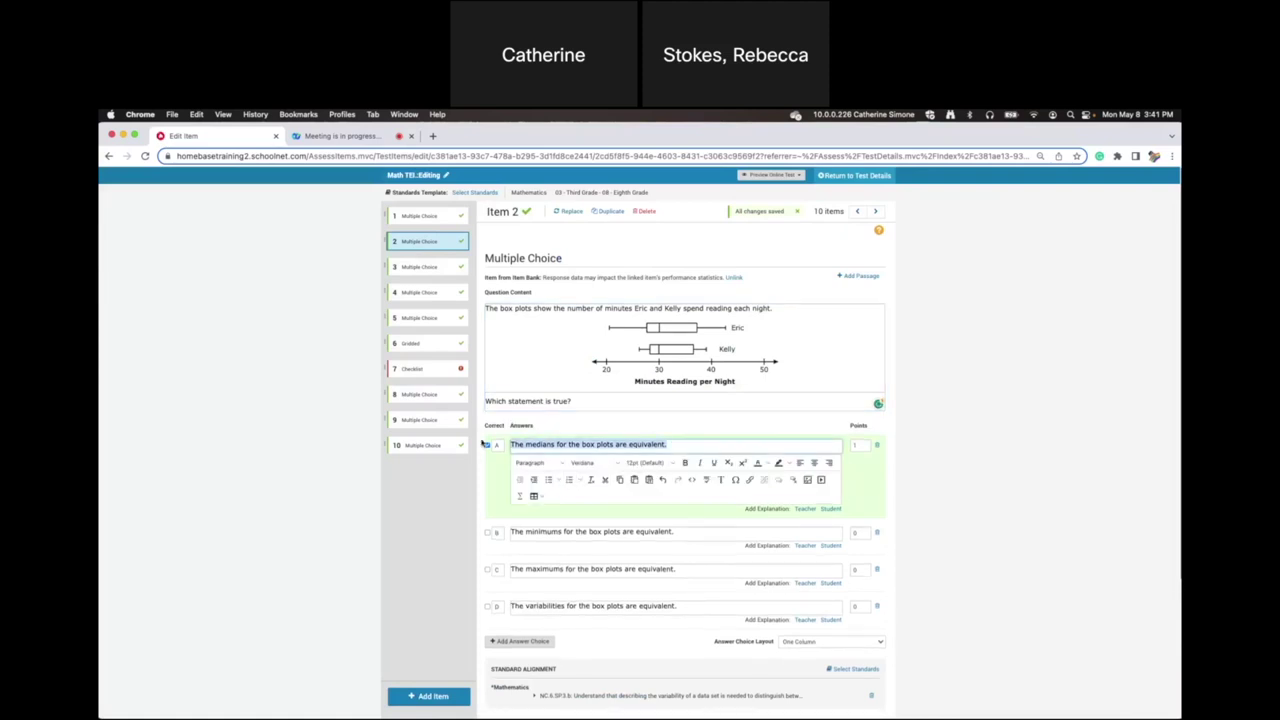
pyautogui.click(441, 375)
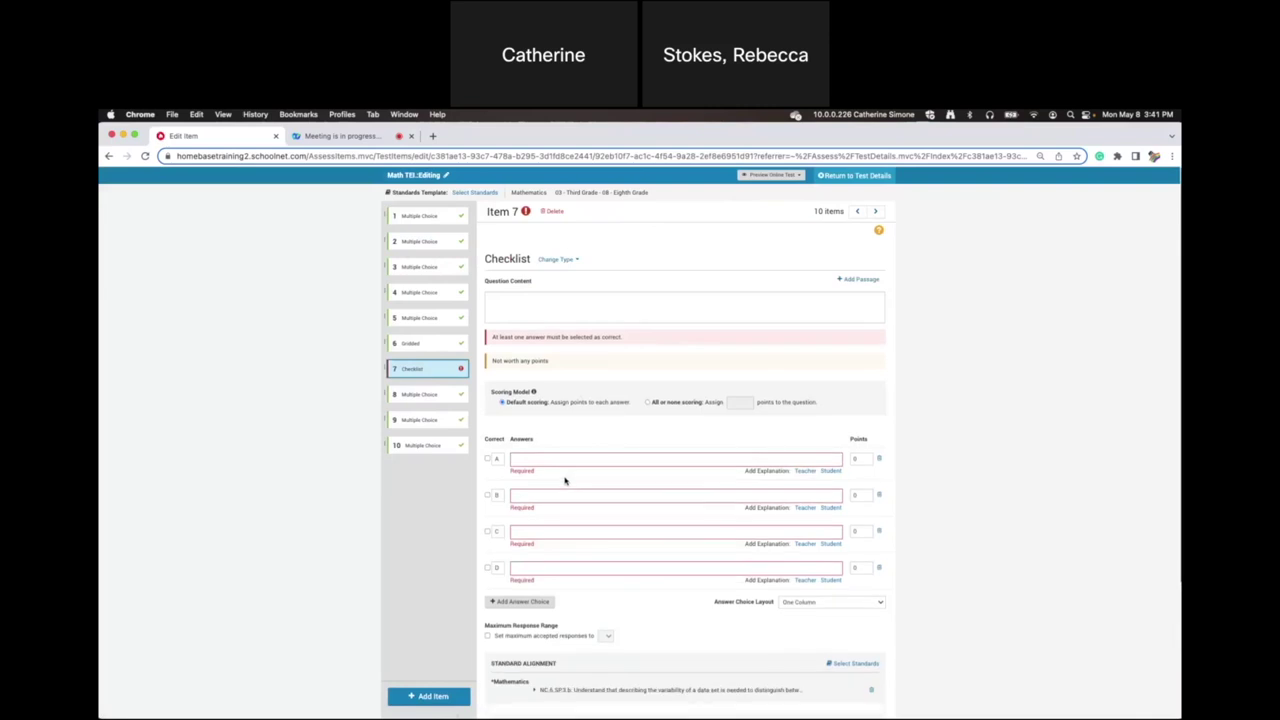
pyautogui.click(553, 571)
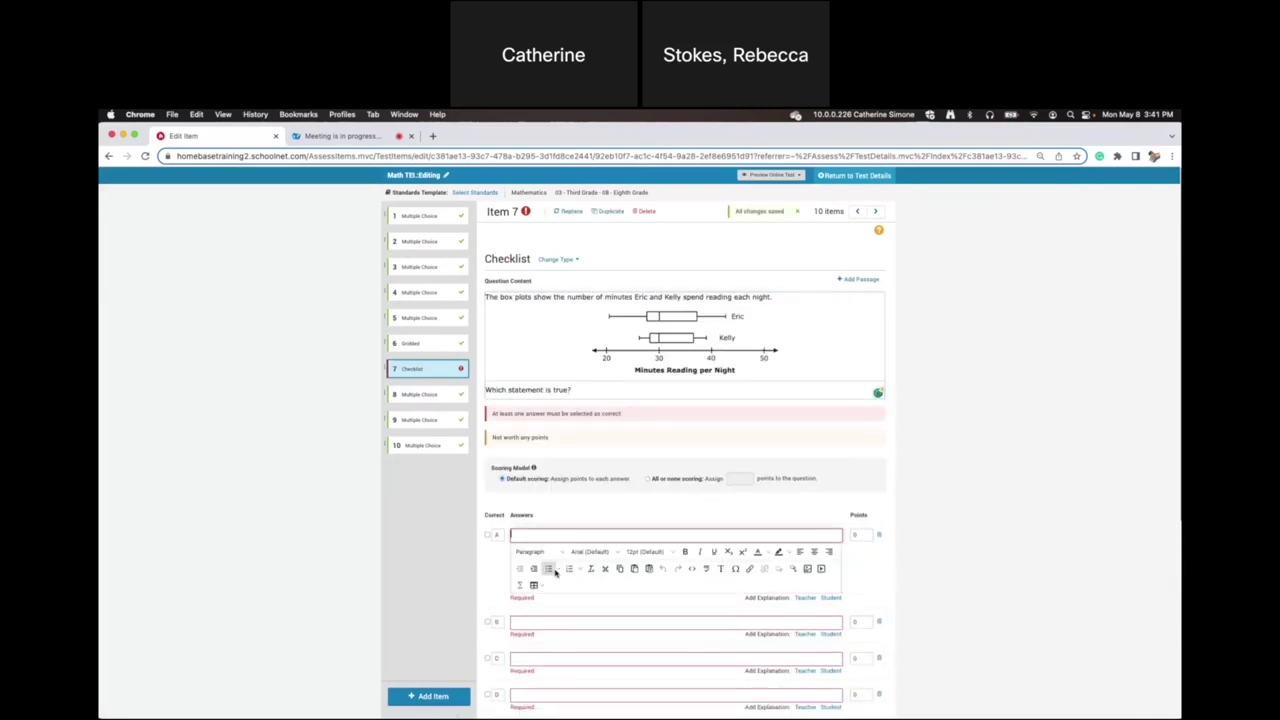
pyautogui.press('super+v')
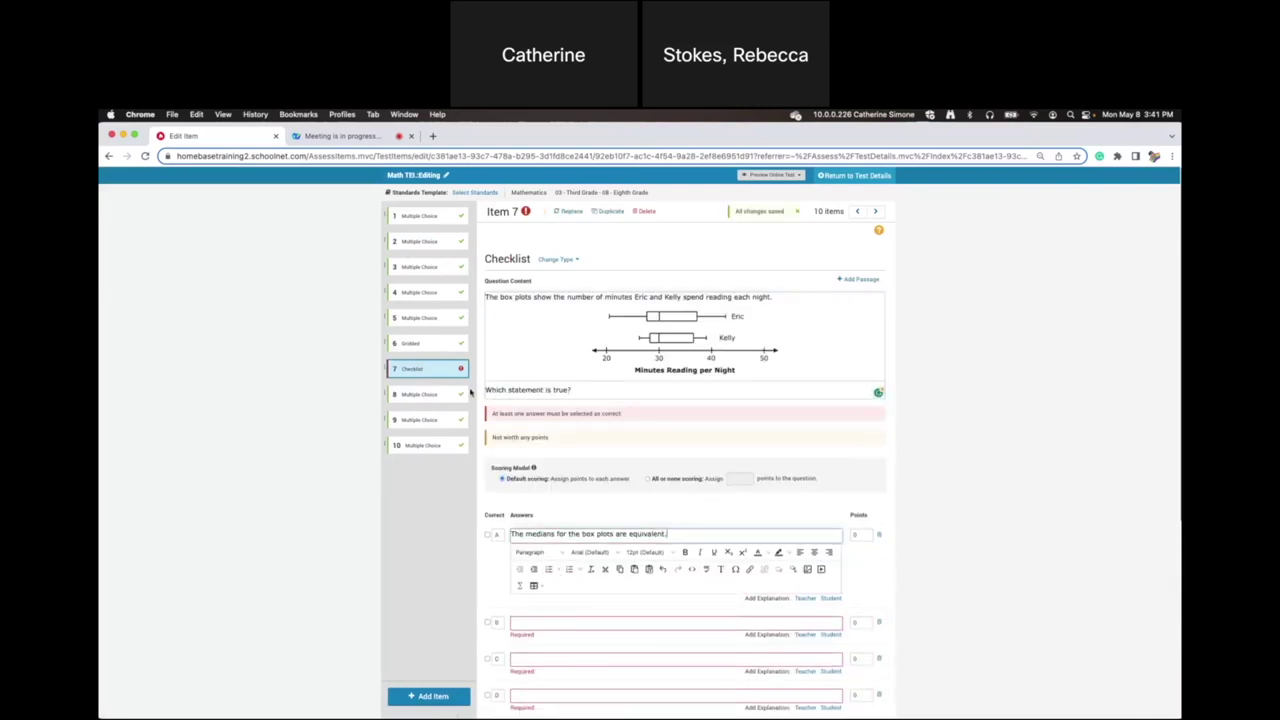
# Copy answer B, "The minimums for the box plots are equivalent.", from item 2 into answer B of item 7.
pyautogui.click(422, 243)
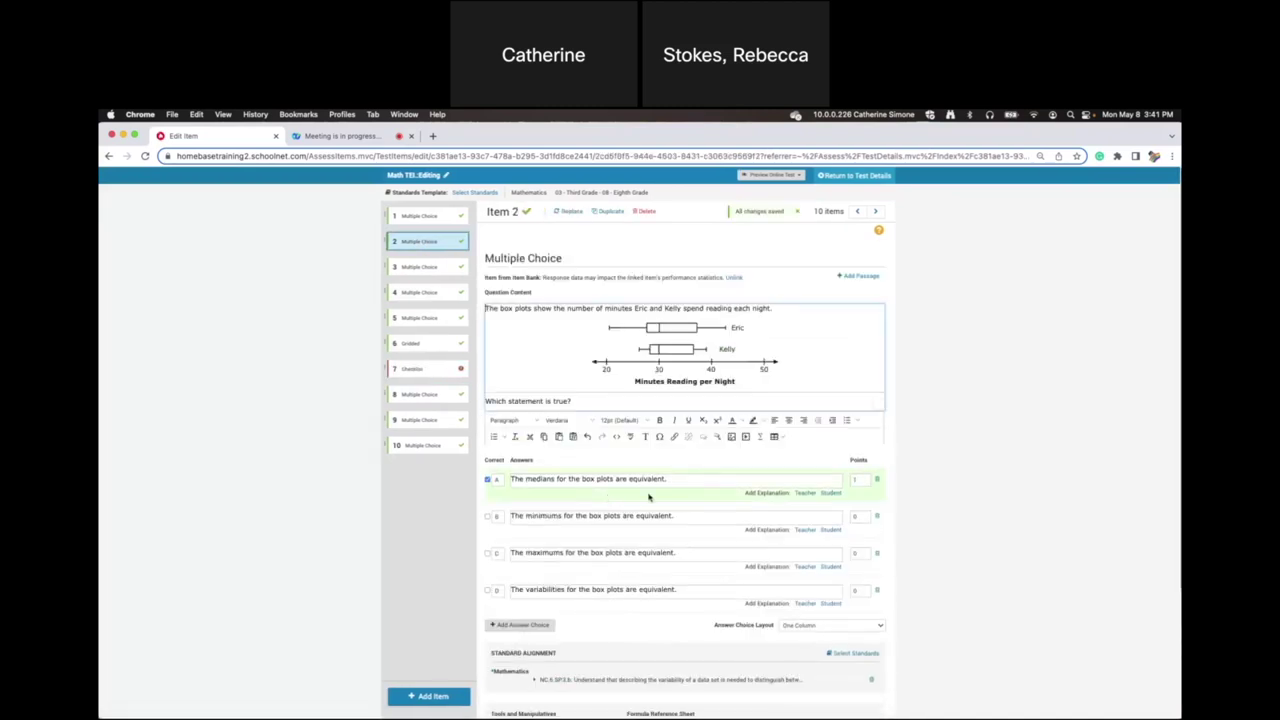
pyautogui.click(678, 515)
pyautogui.moveTo(676, 481); pyautogui.dragTo(490, 477)
pyautogui.press('super+c')
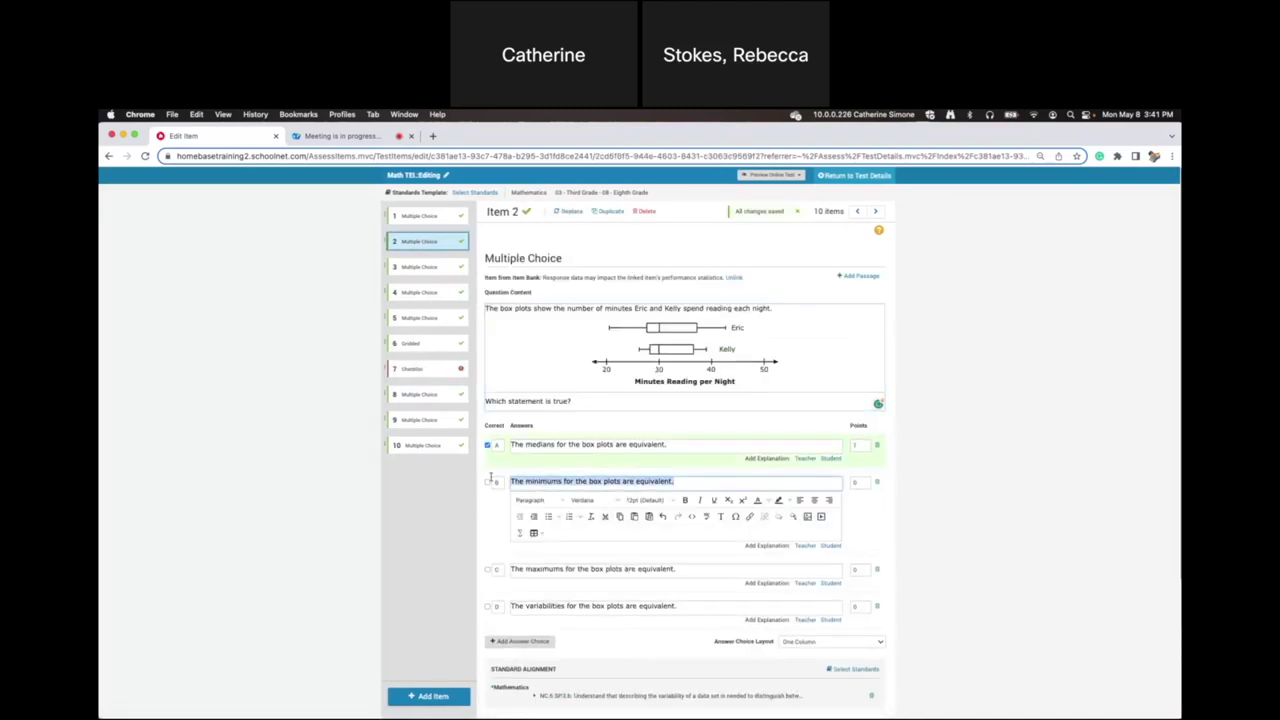
pyautogui.click(423, 366)
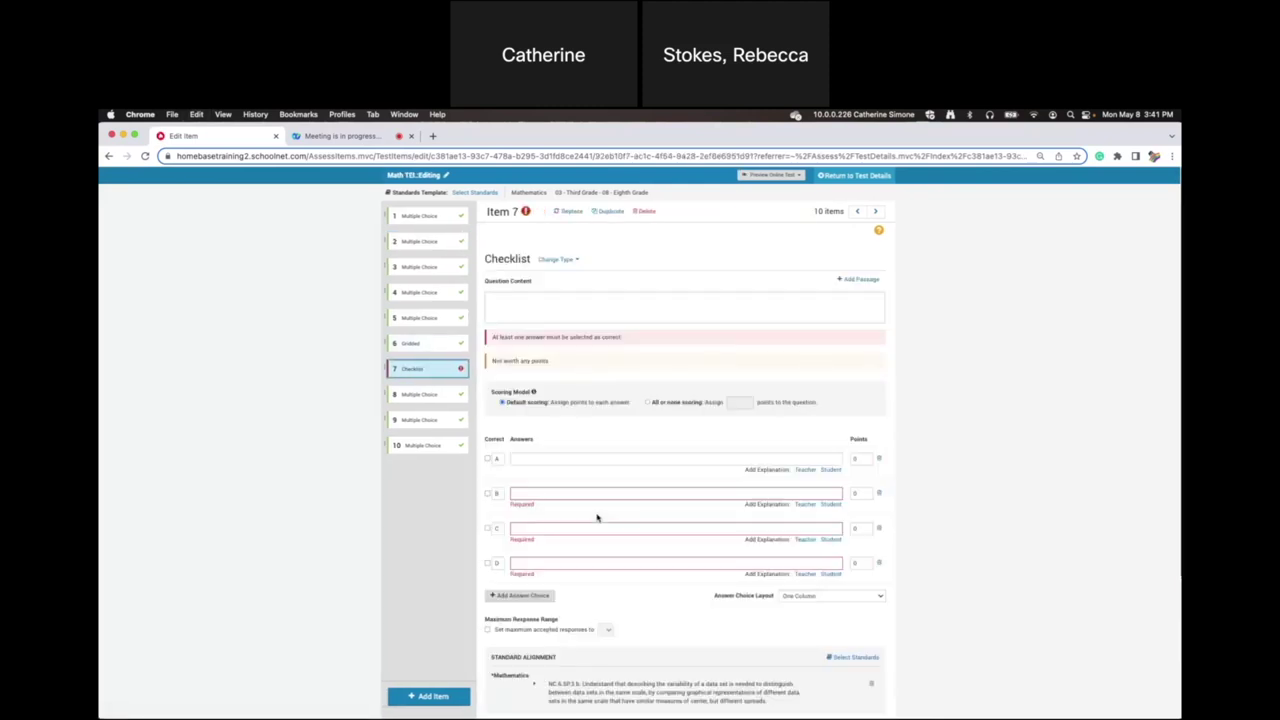
pyautogui.click(580, 606)
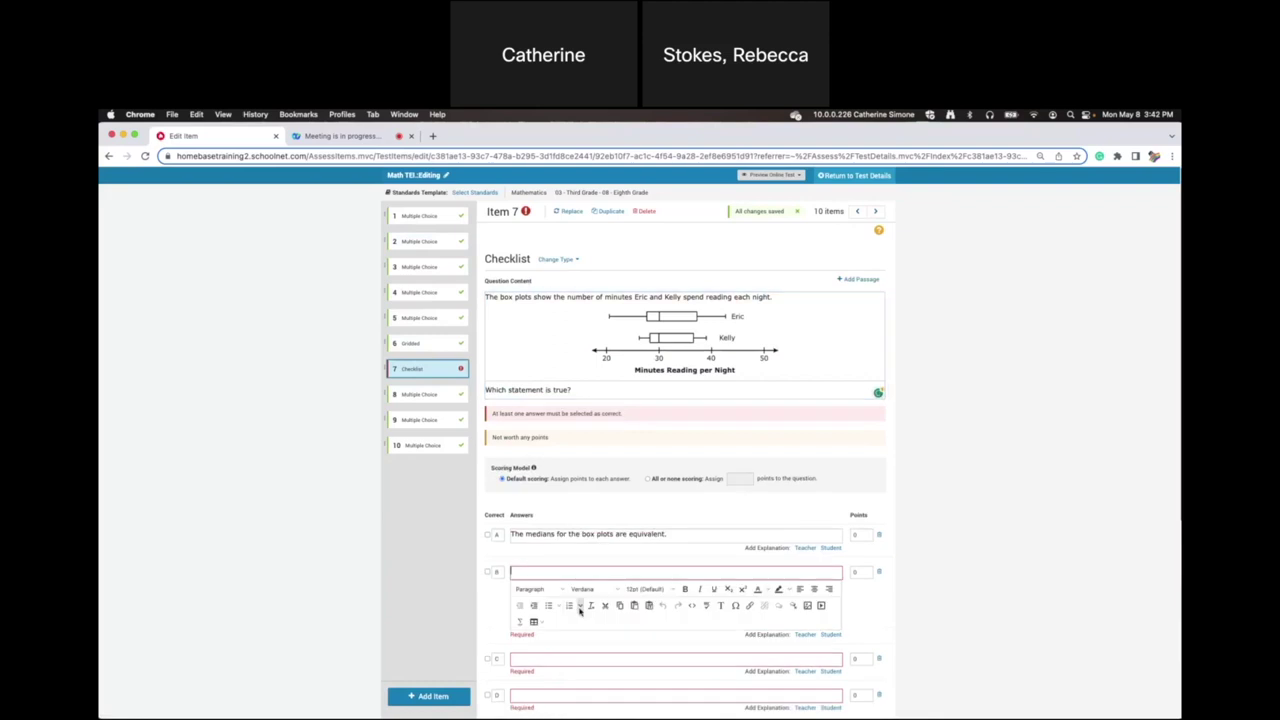
pyautogui.press('super+v')
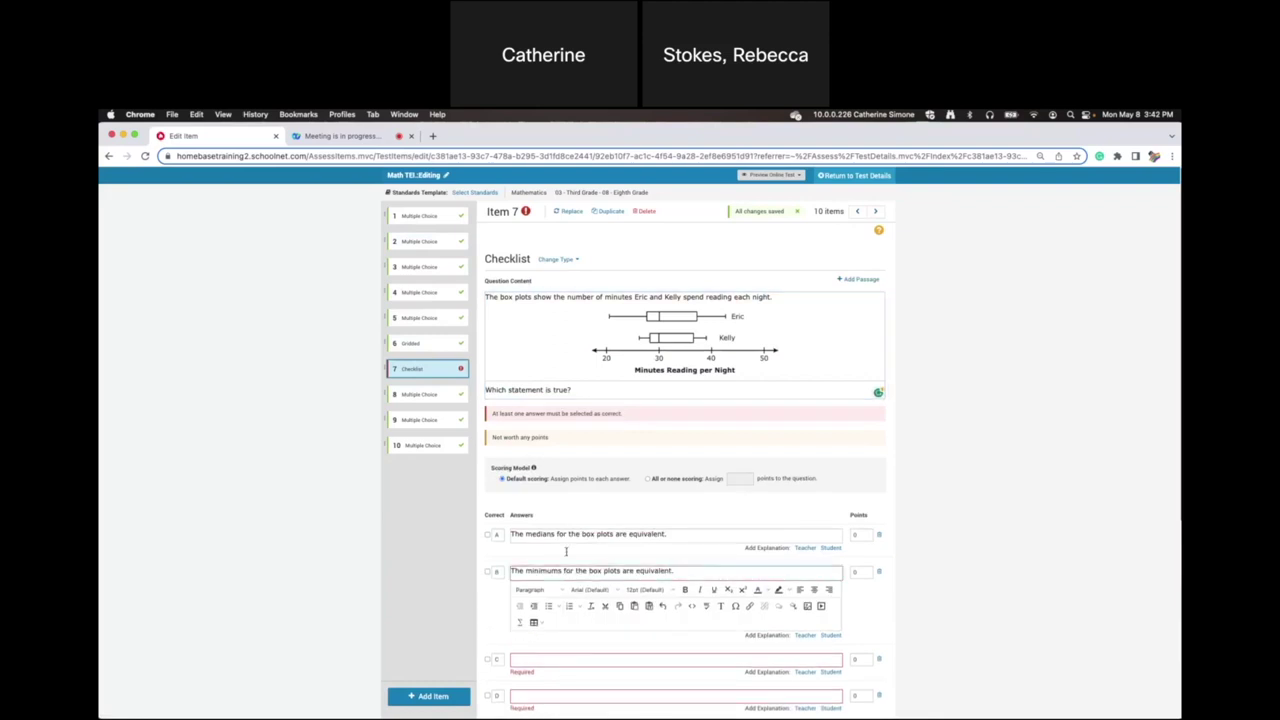
# Copy answer C, "The maximums for the box plots are equivalent.", from item 2 into answer C of item 7.
pyautogui.click(424, 242)
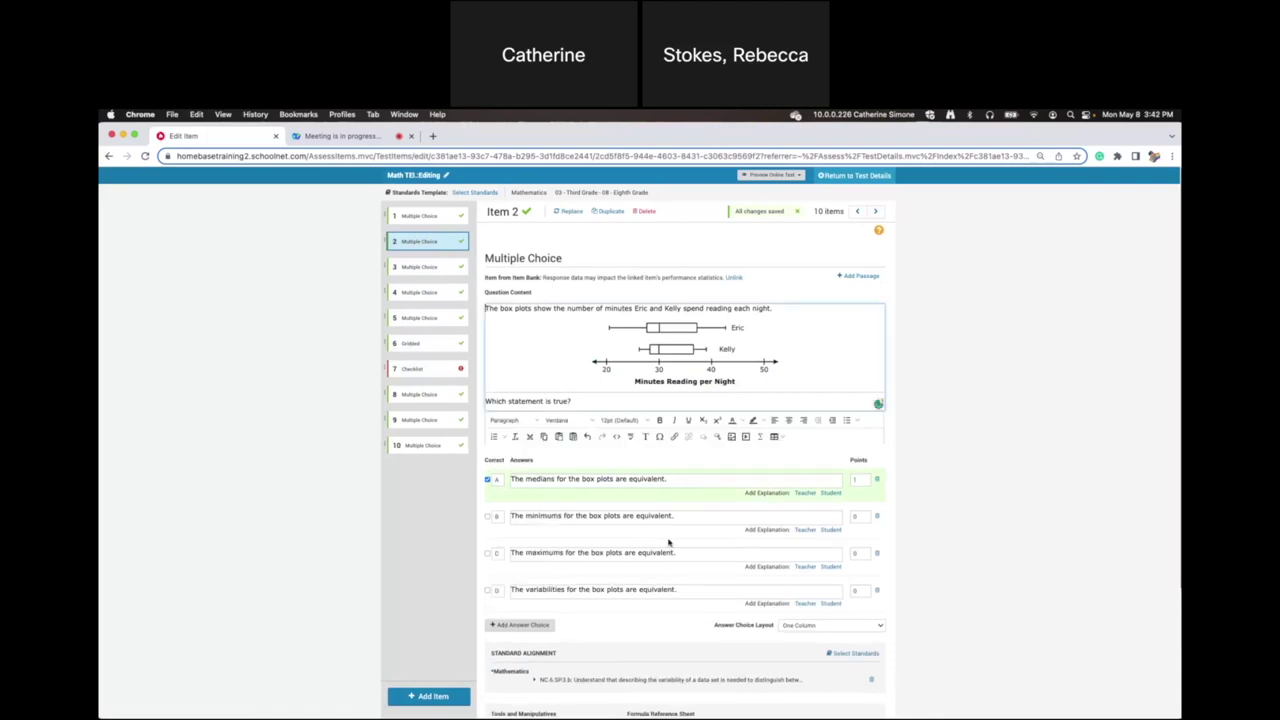
pyautogui.click(607, 556)
pyautogui.moveTo(678, 518); pyautogui.dragTo(497, 511)
pyautogui.hotkey('ctrl', 'c')
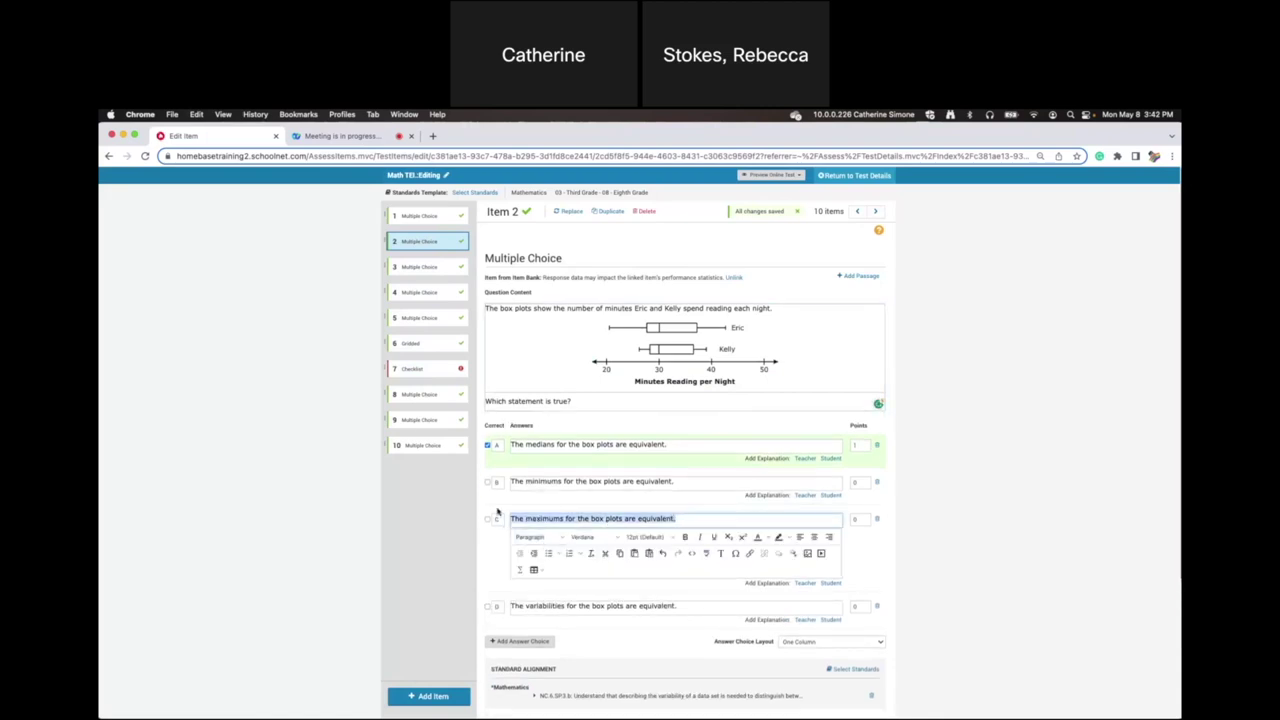
pyautogui.click(433, 370)
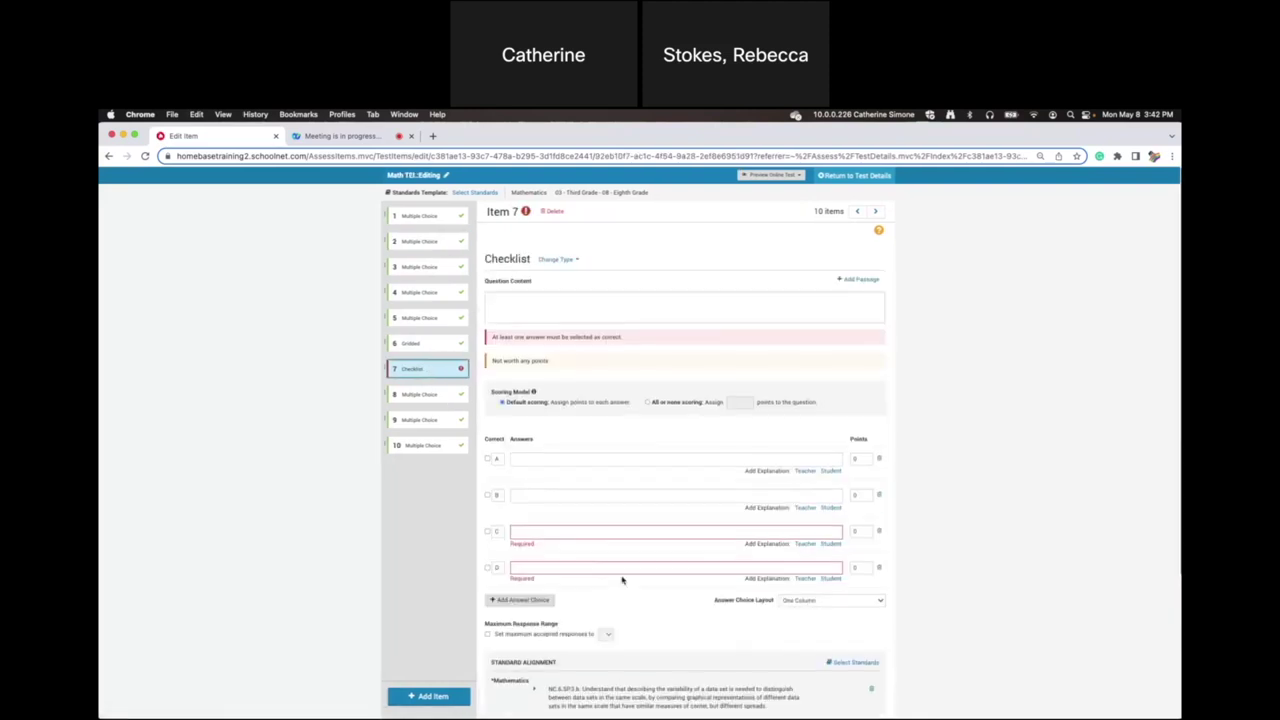
pyautogui.click(611, 645)
pyautogui.hotkey('ctrl', 'v')
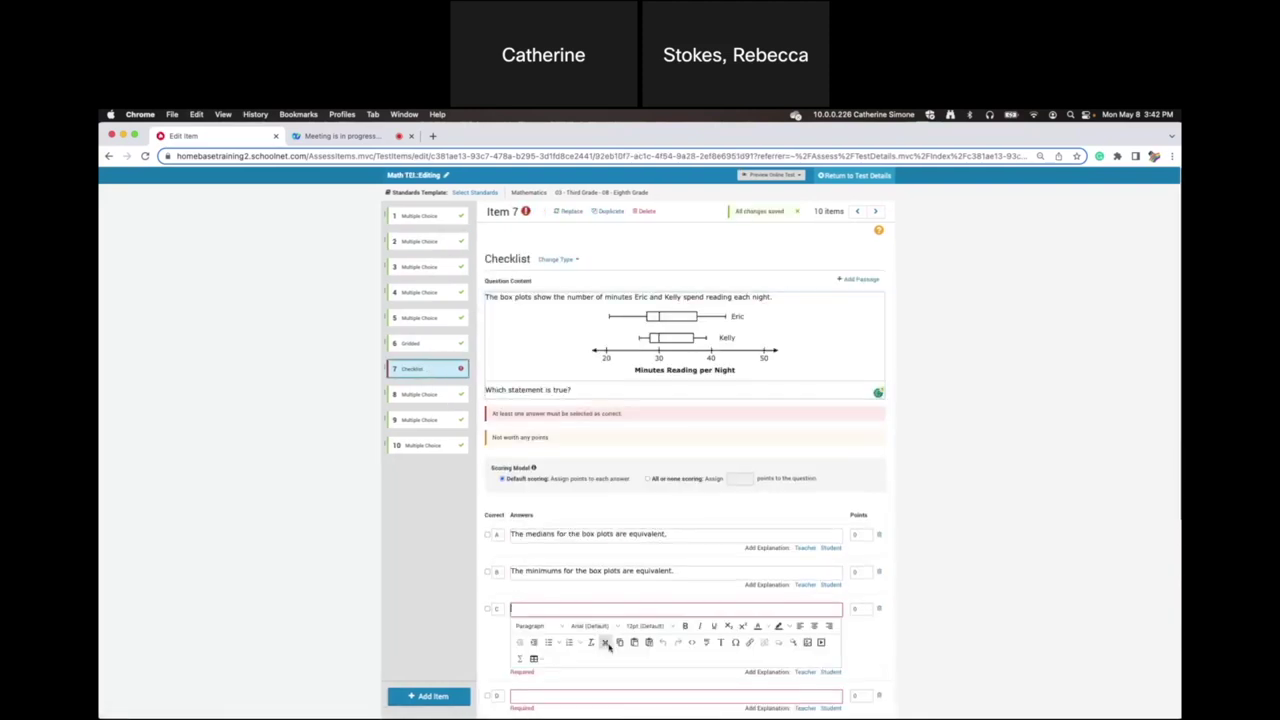
# Try to copy answer D, "The variabilities for the box plots are equivalent.", from item 2 into answer D of item 7.
pyautogui.click(432, 241)
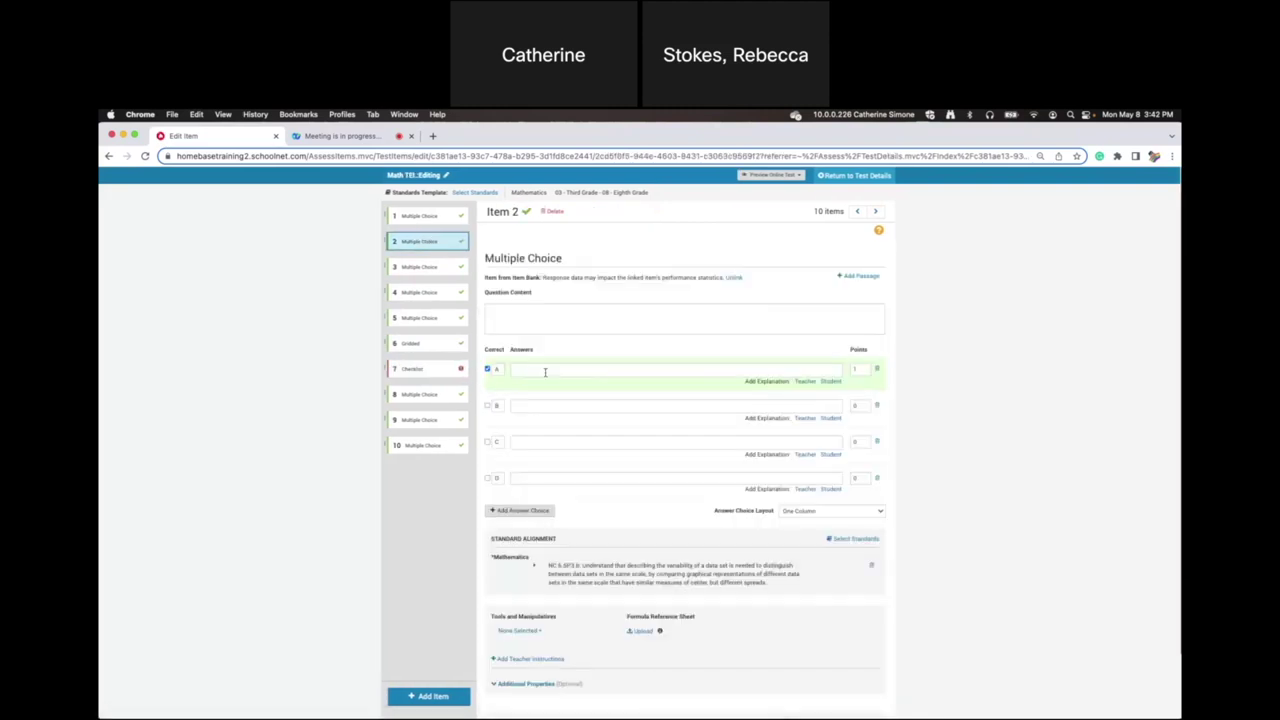
pyautogui.click(682, 589)
pyautogui.moveTo(678, 556); pyautogui.dragTo(485, 561)
pyautogui.press('super+v')
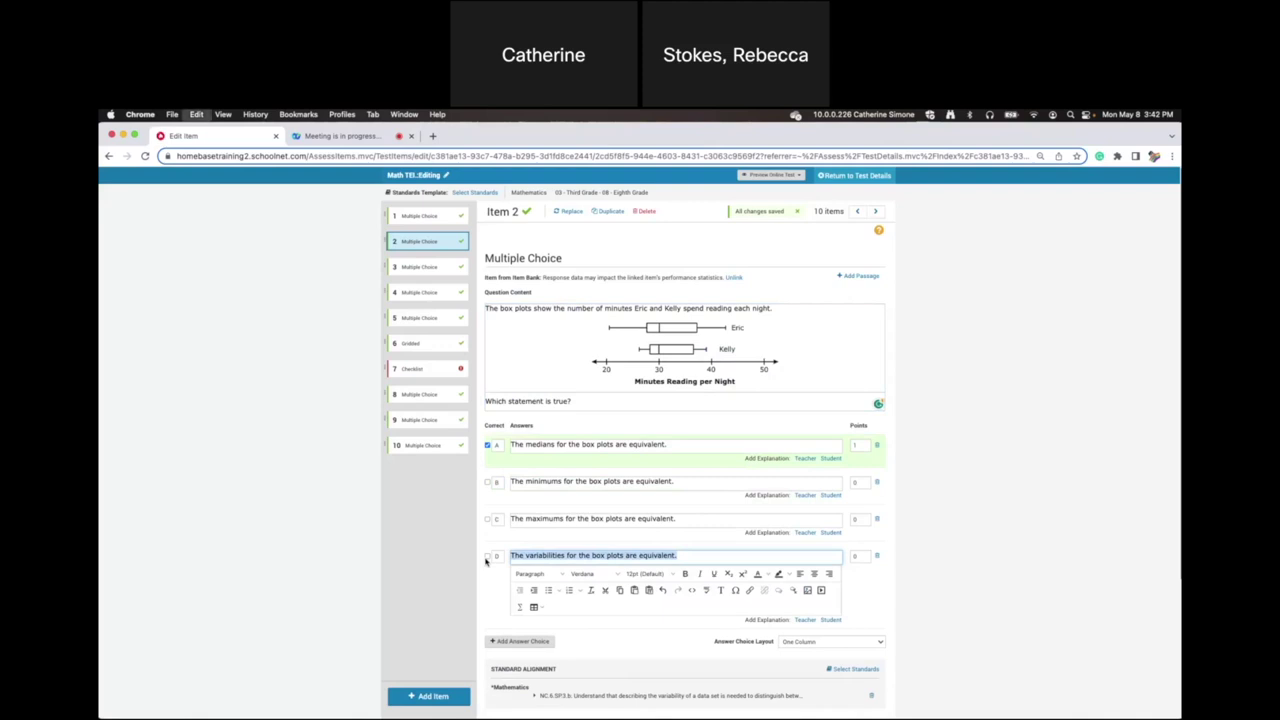
pyautogui.click(425, 369)
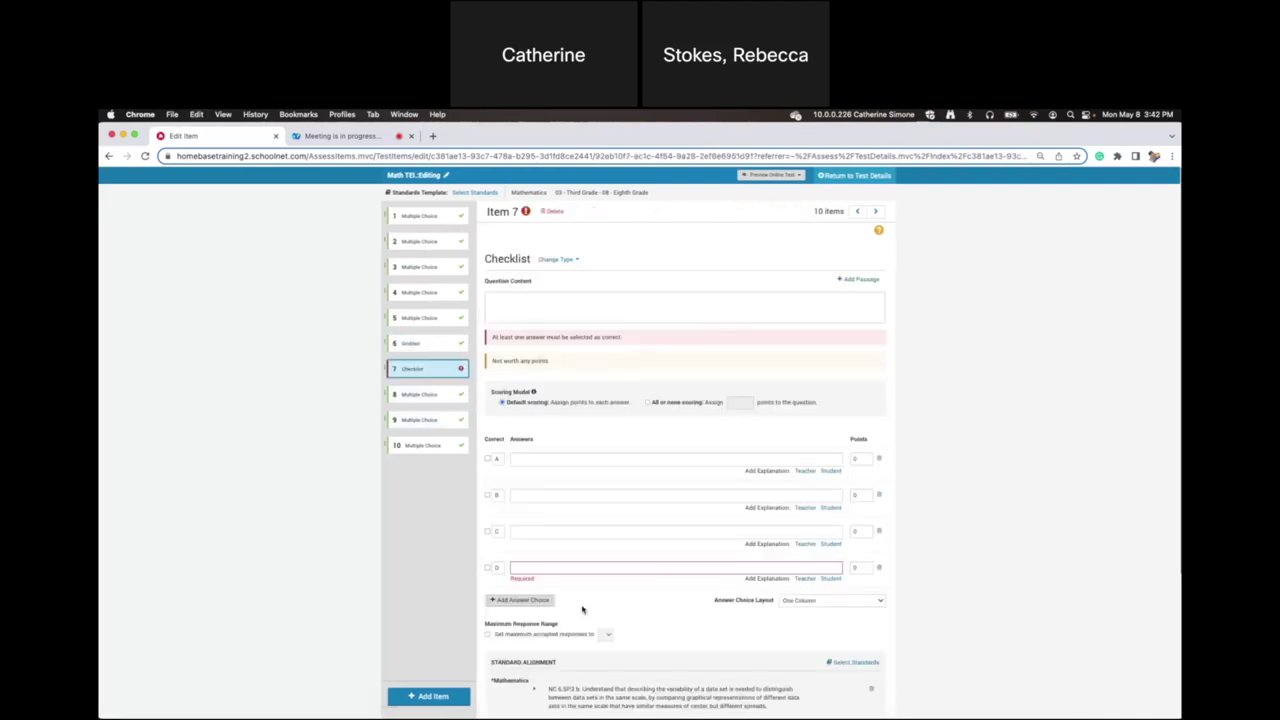
pyautogui.click(571, 679)
pyautogui.press('super+v')
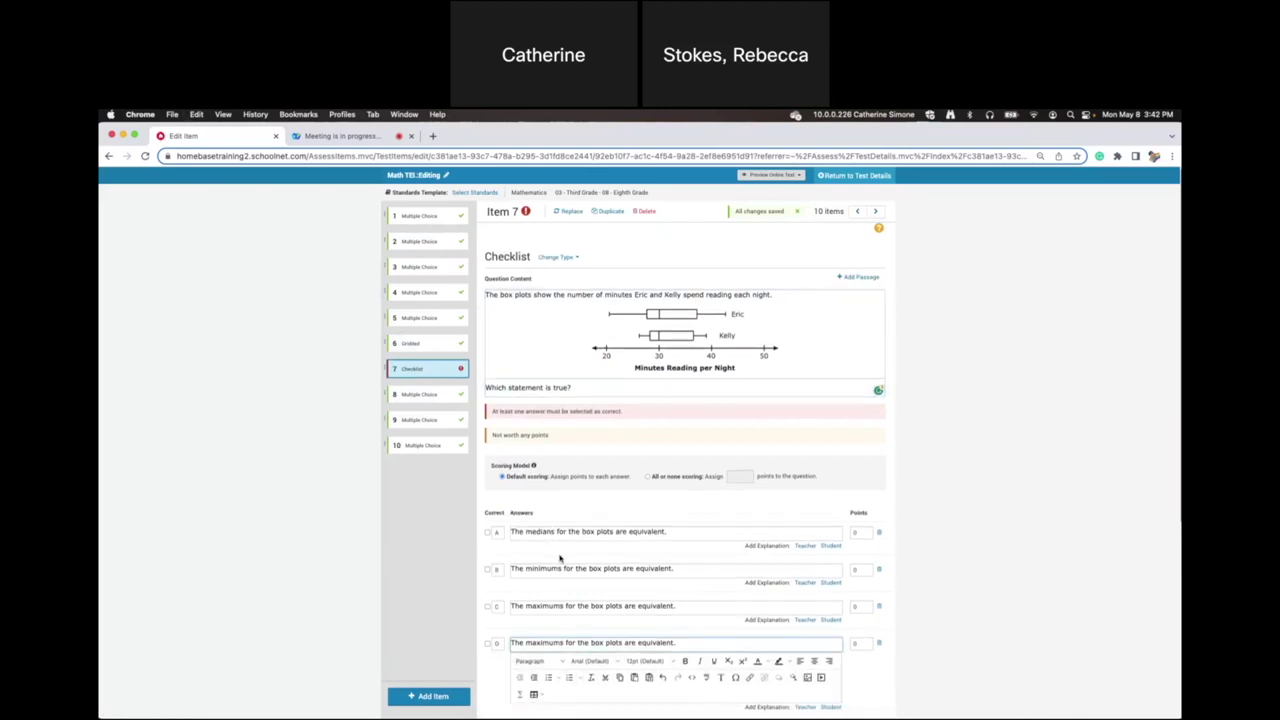
# Mark answers B, C and D of item 7 as correct and switch the scoring model to all or none scoring.
pyautogui.scroll(-1, 560, 558)
pyautogui.click(488, 541)
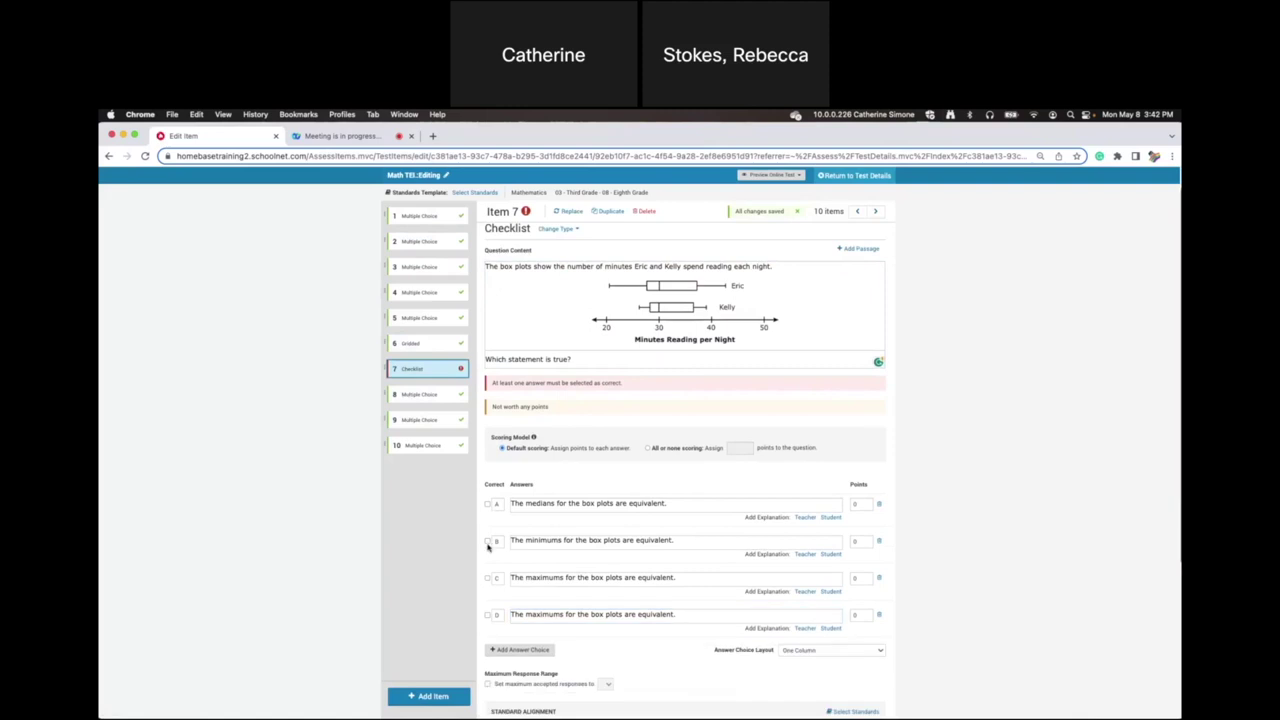
pyautogui.click(488, 533)
pyautogui.click(488, 569)
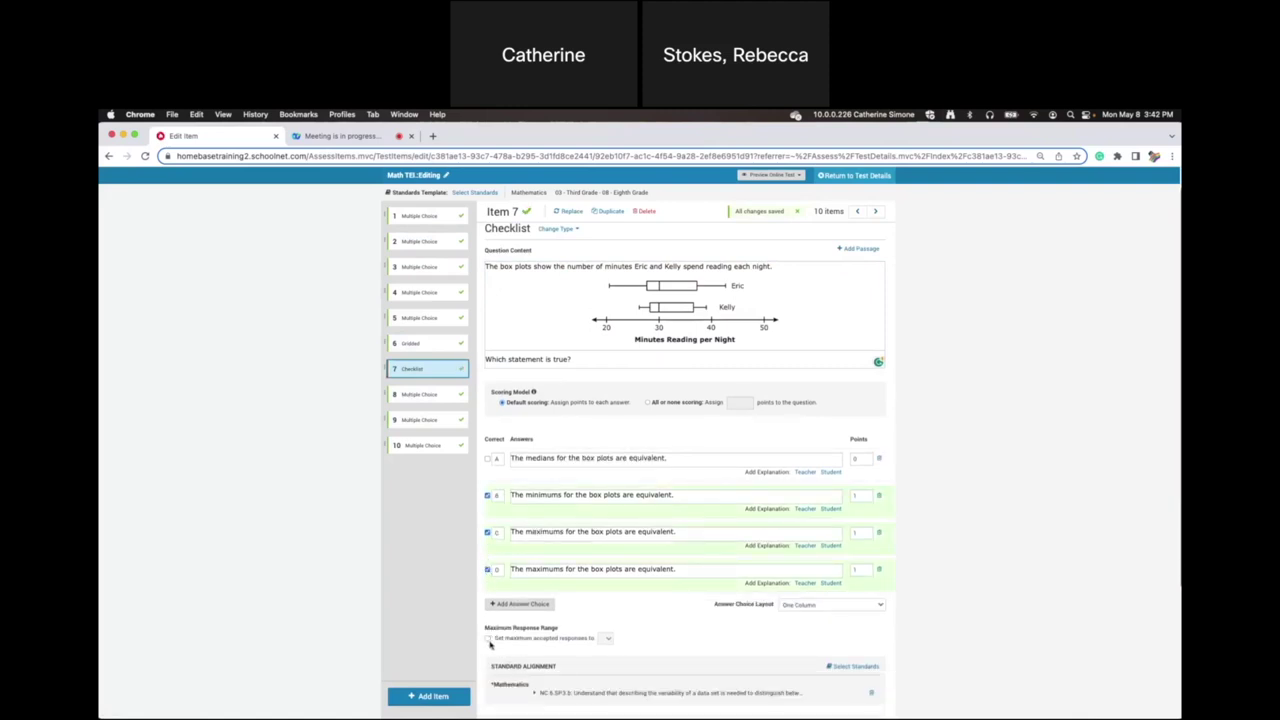
pyautogui.click(648, 403)
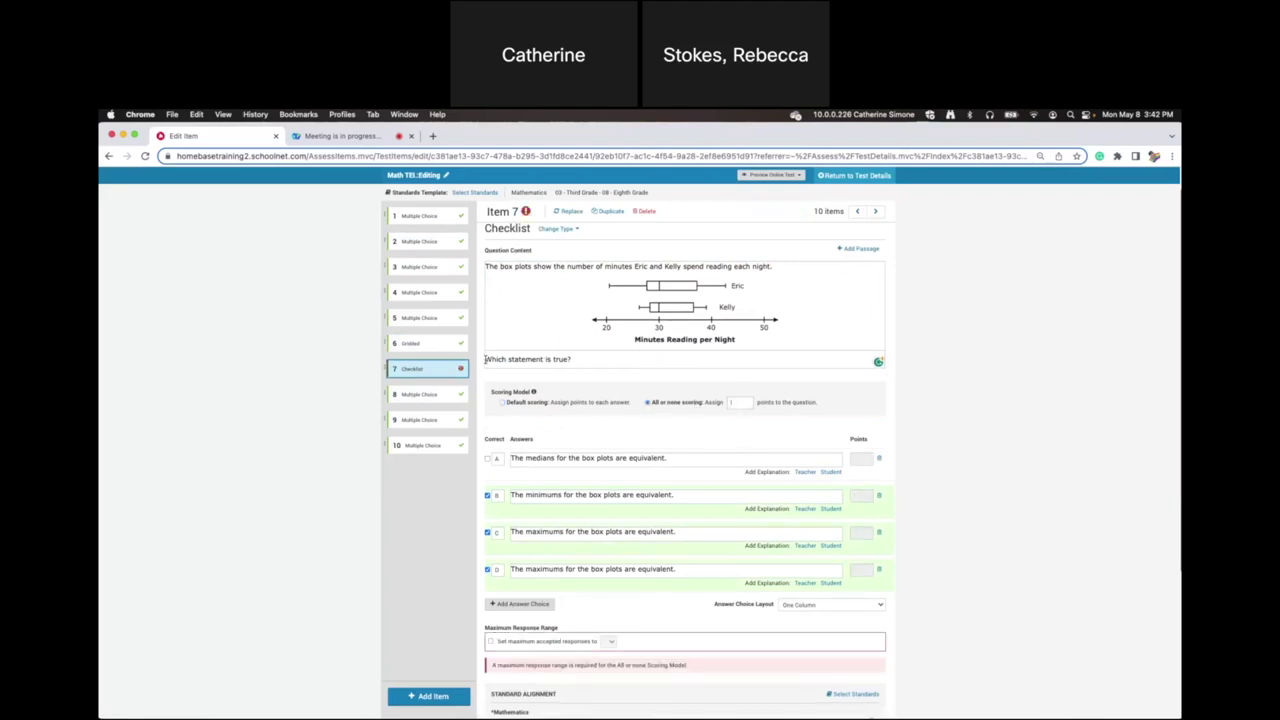
# Reword item 7's question to "Which statements are false?" and make the word "false" bold.
pyautogui.click(544, 360)
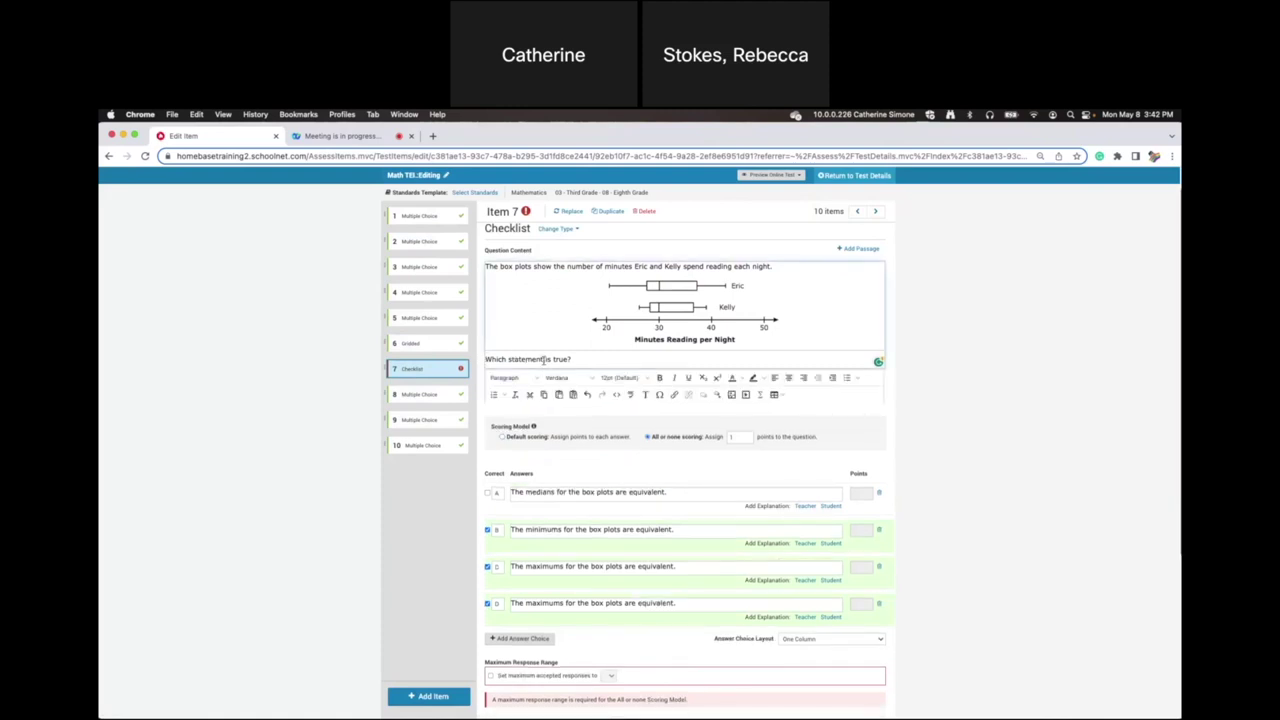
pyautogui.write('s')
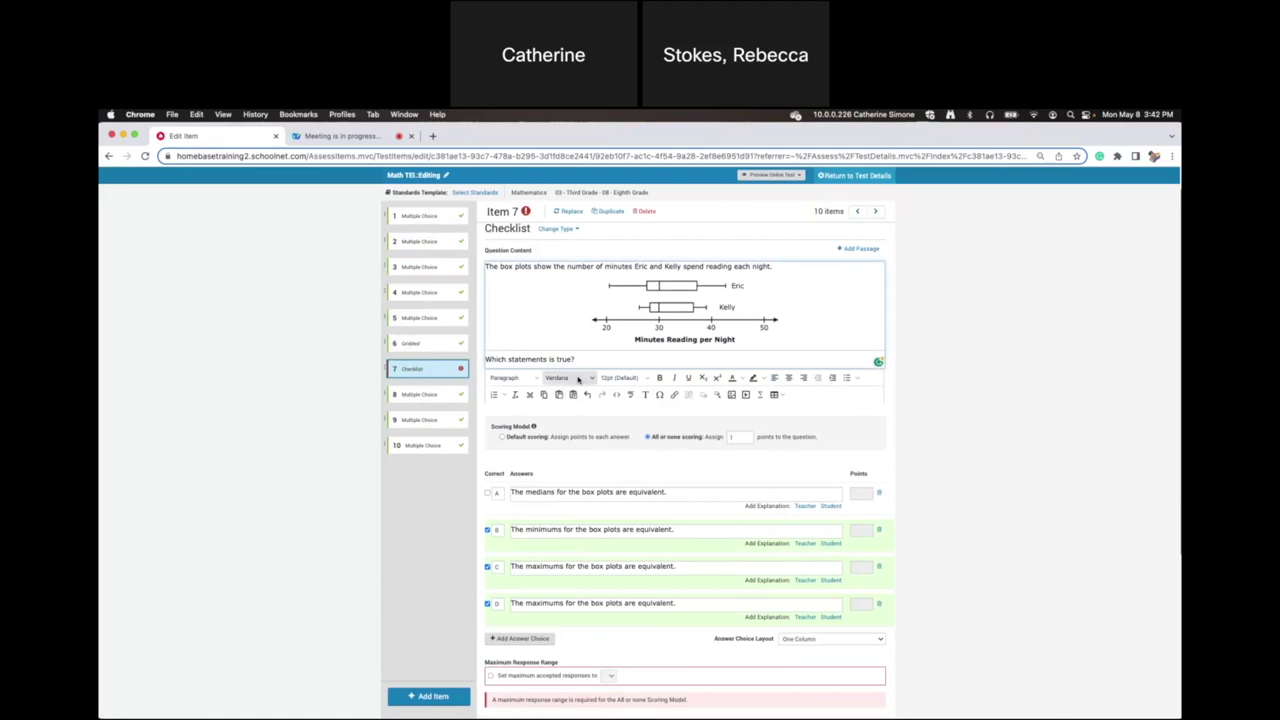
pyautogui.moveTo(548, 360); pyautogui.dragTo(573, 360)
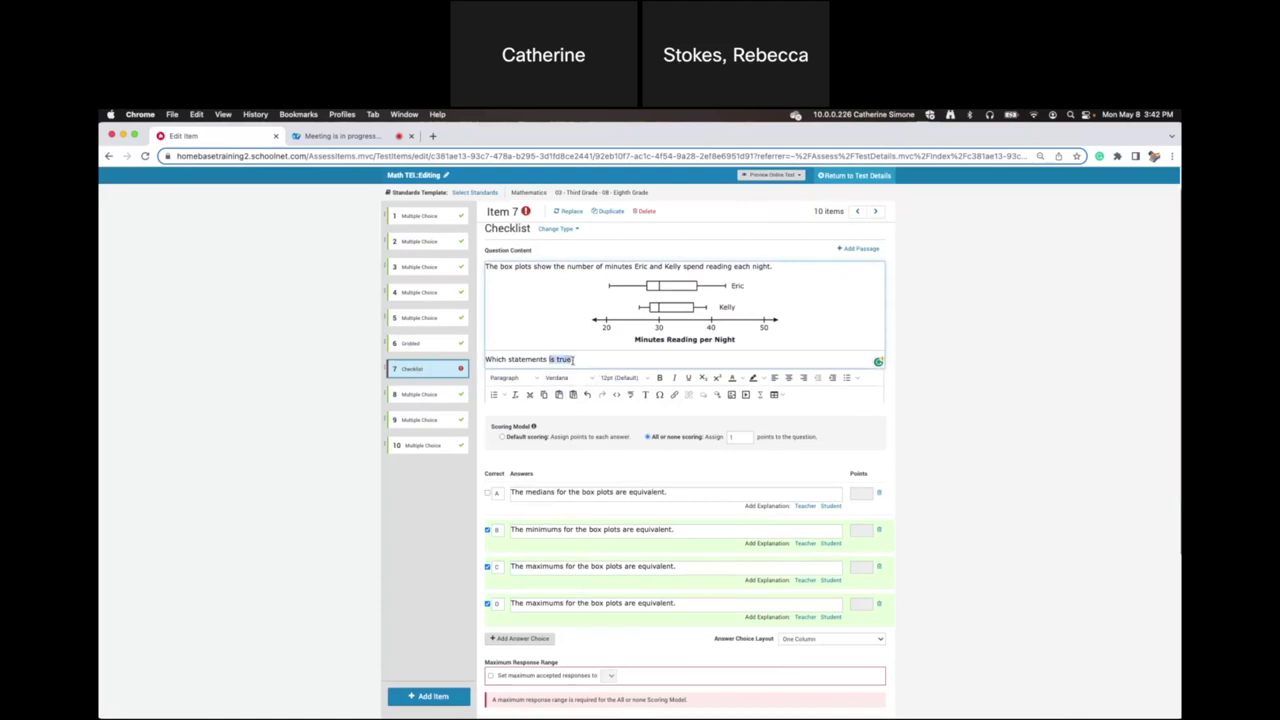
pyautogui.write('are false')
pyautogui.doubleClick(570, 359)
pyautogui.click(660, 379)
pyautogui.click(930, 476)
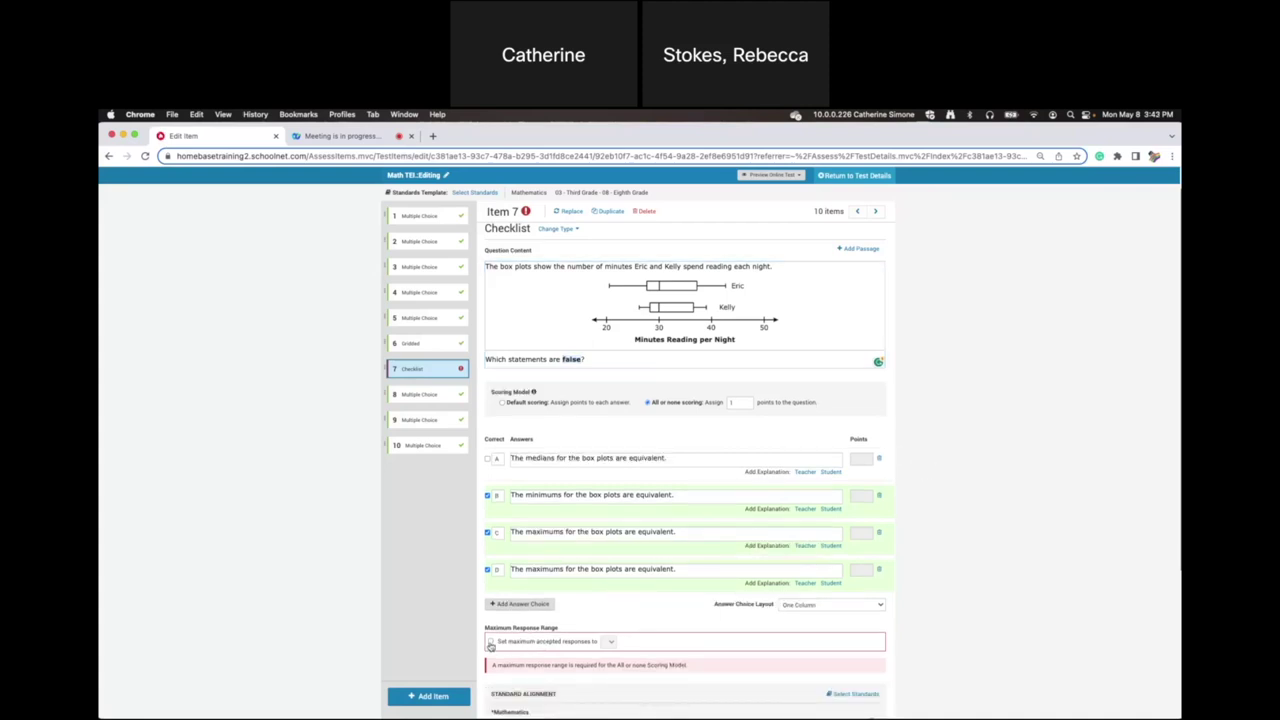
# Enable the maximum accepted responses setting for item 7 with the No Restrictions option.
pyautogui.click(490, 642)
pyautogui.click(614, 641)
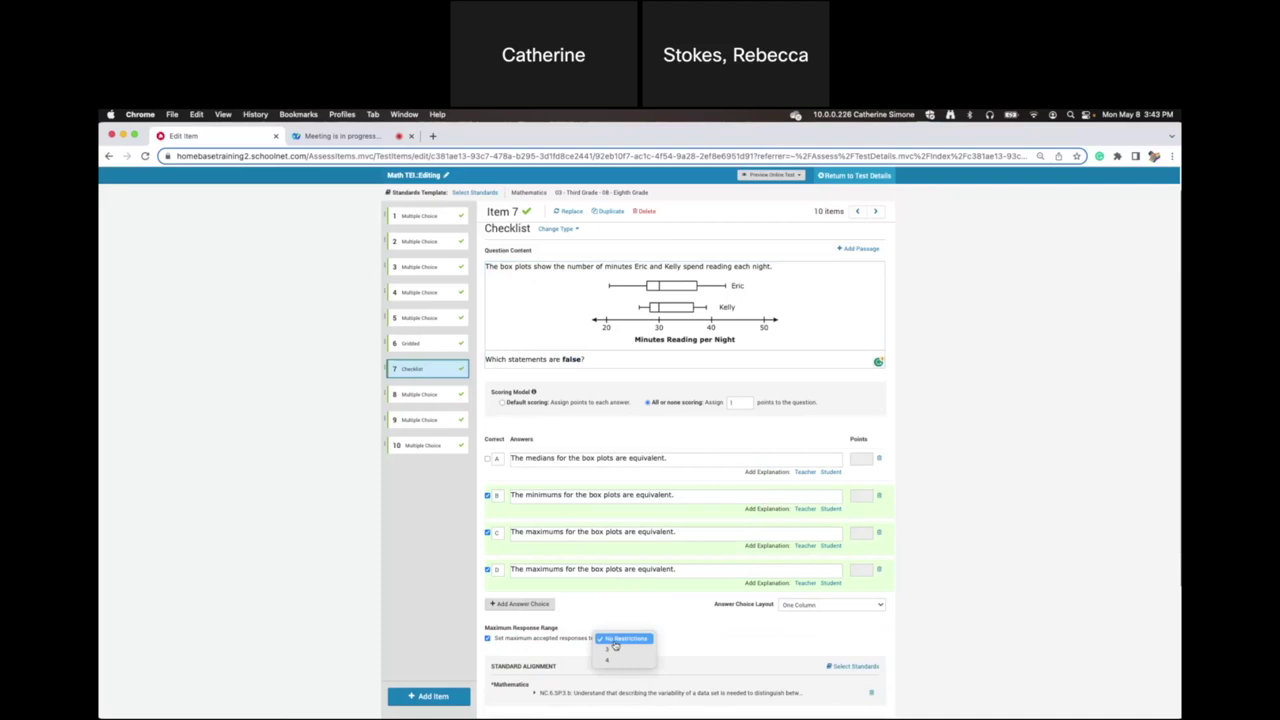
pyautogui.click(614, 640)
pyautogui.scroll(-1, 930, 585)
pyautogui.scroll(-2, 929, 585)
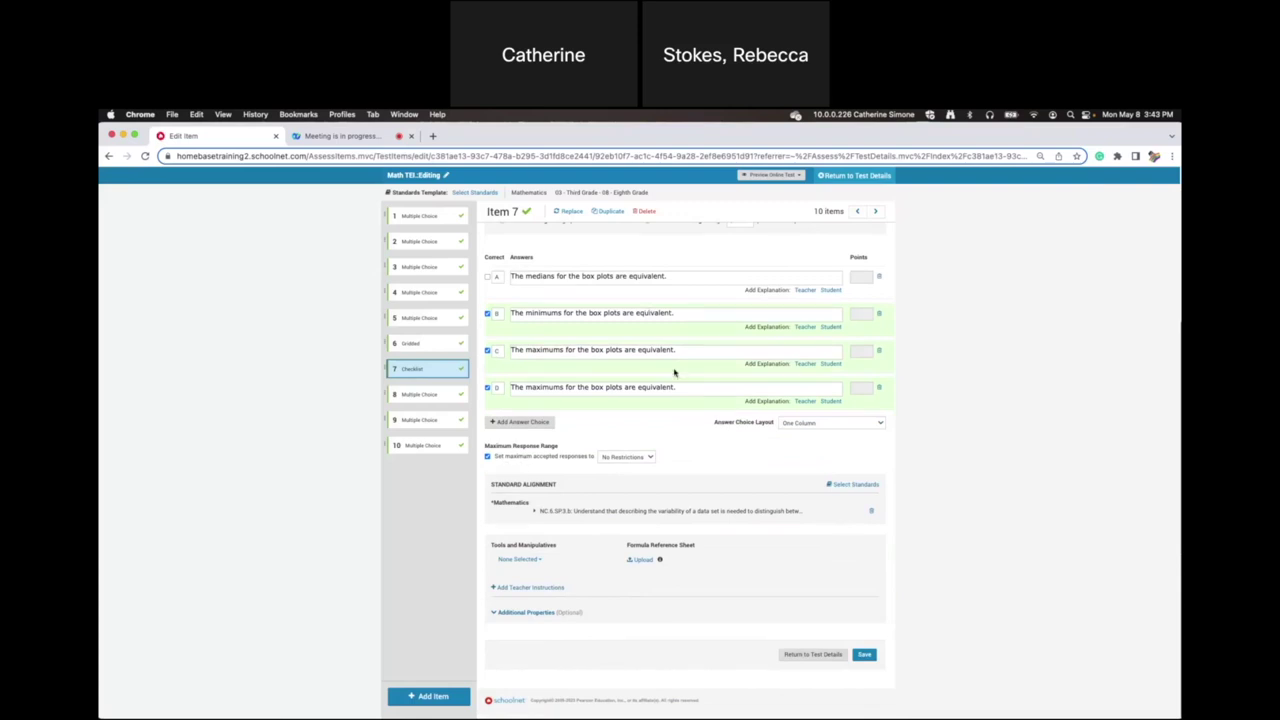
# Check the all or none points value and the answers of item 7, and save the checklist item.
pyautogui.scroll(1, 674, 372)
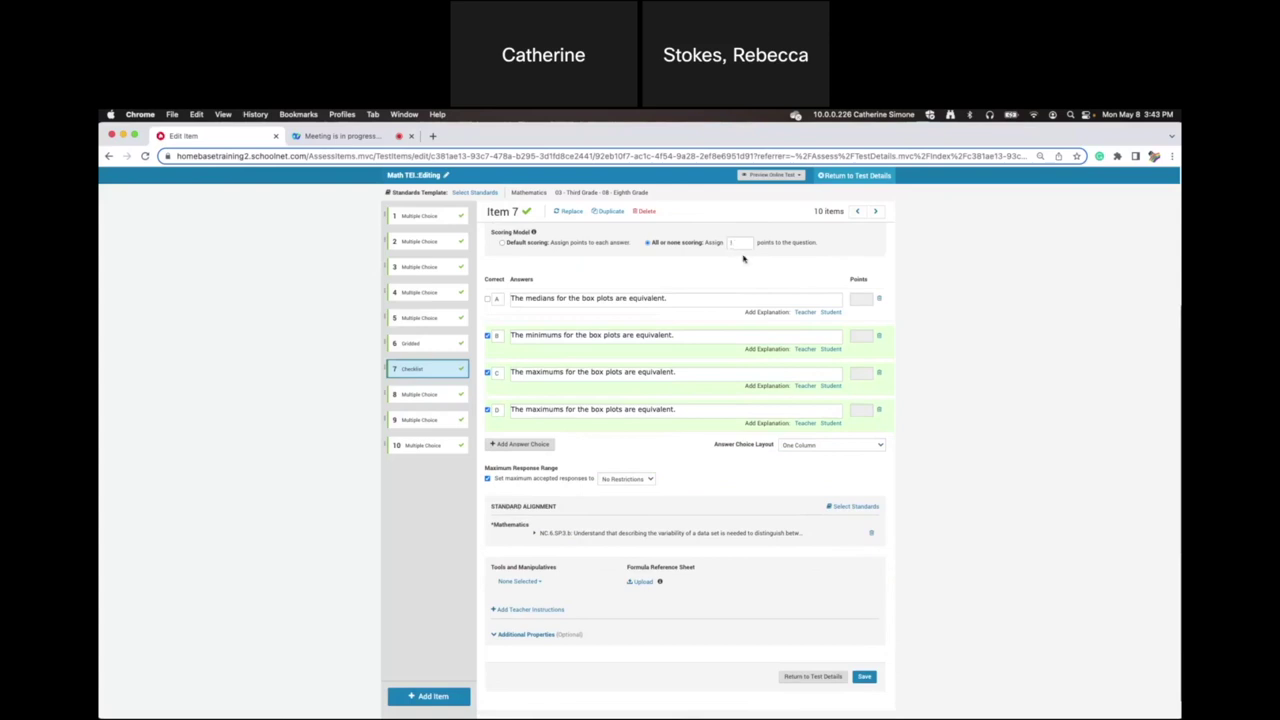
pyautogui.doubleClick(734, 241)
pyautogui.click(864, 677)
pyautogui.scroll(5, 760, 588)
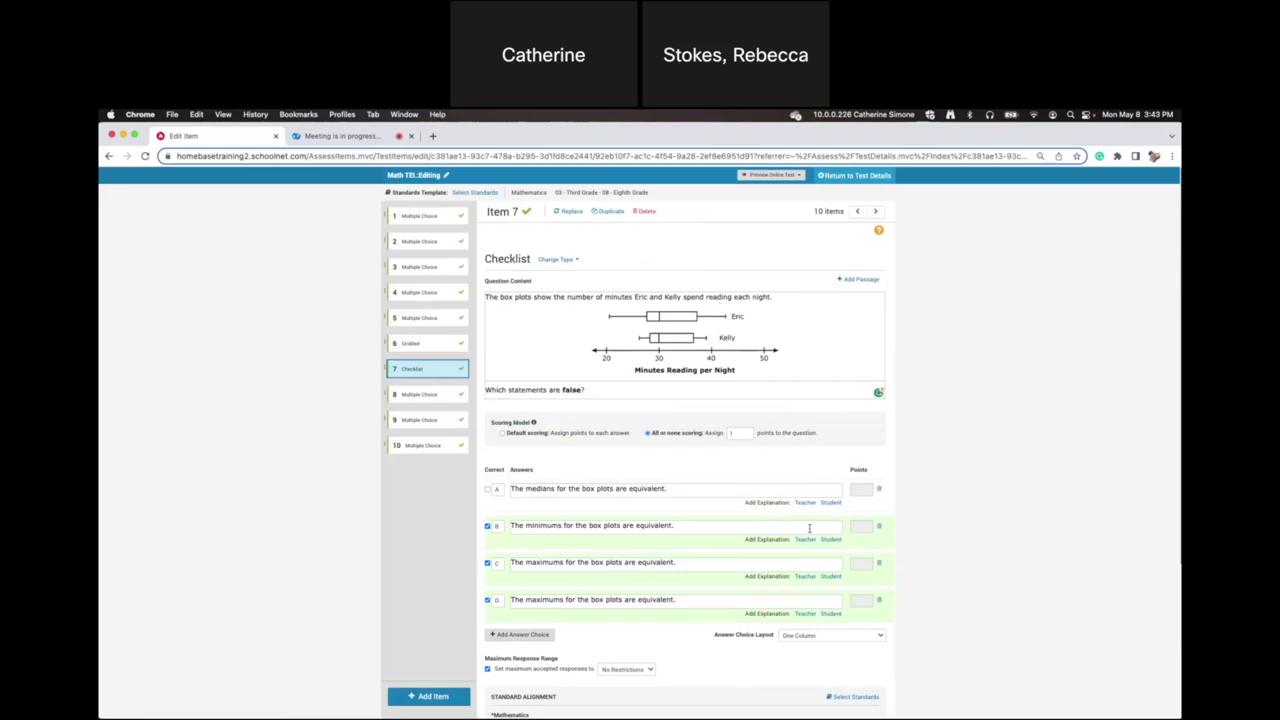
pyautogui.scroll(-3, 811, 532)
pyautogui.scroll(-1, 811, 532)
pyautogui.click(865, 711)
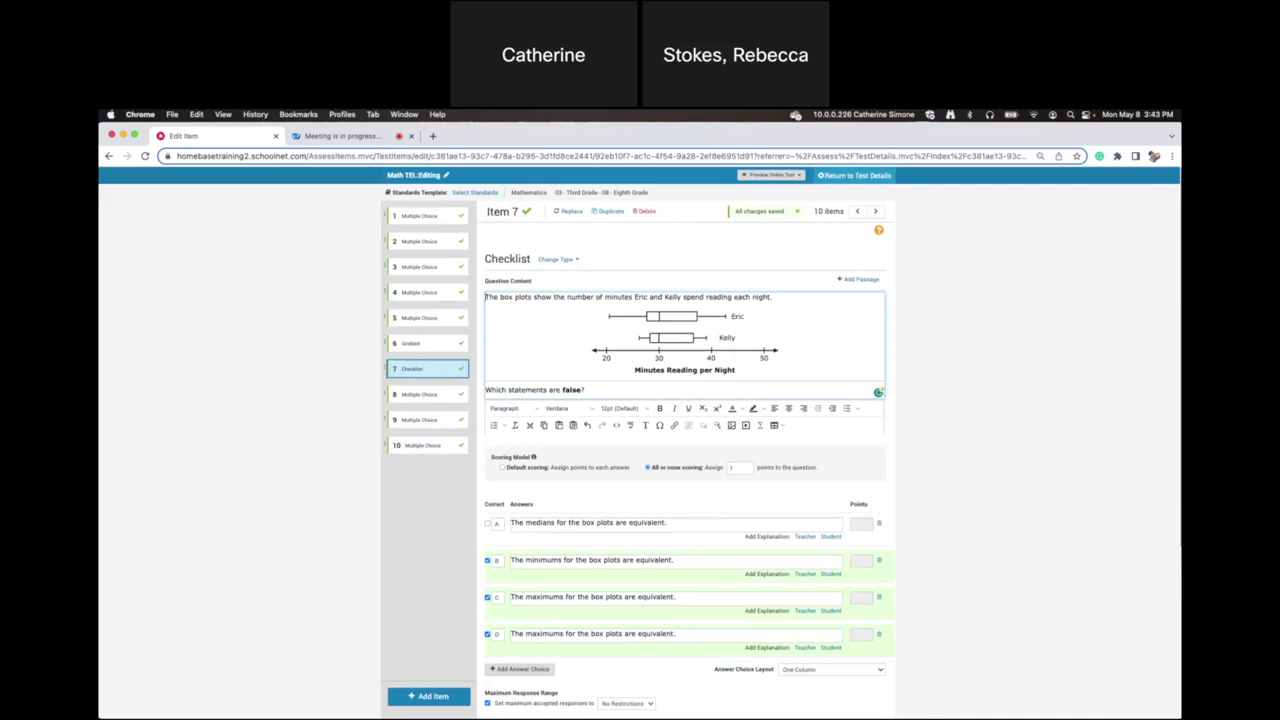
# Open item 8 and copy the full text of its correct answer B.
pyautogui.click(419, 395)
pyautogui.click(419, 395)
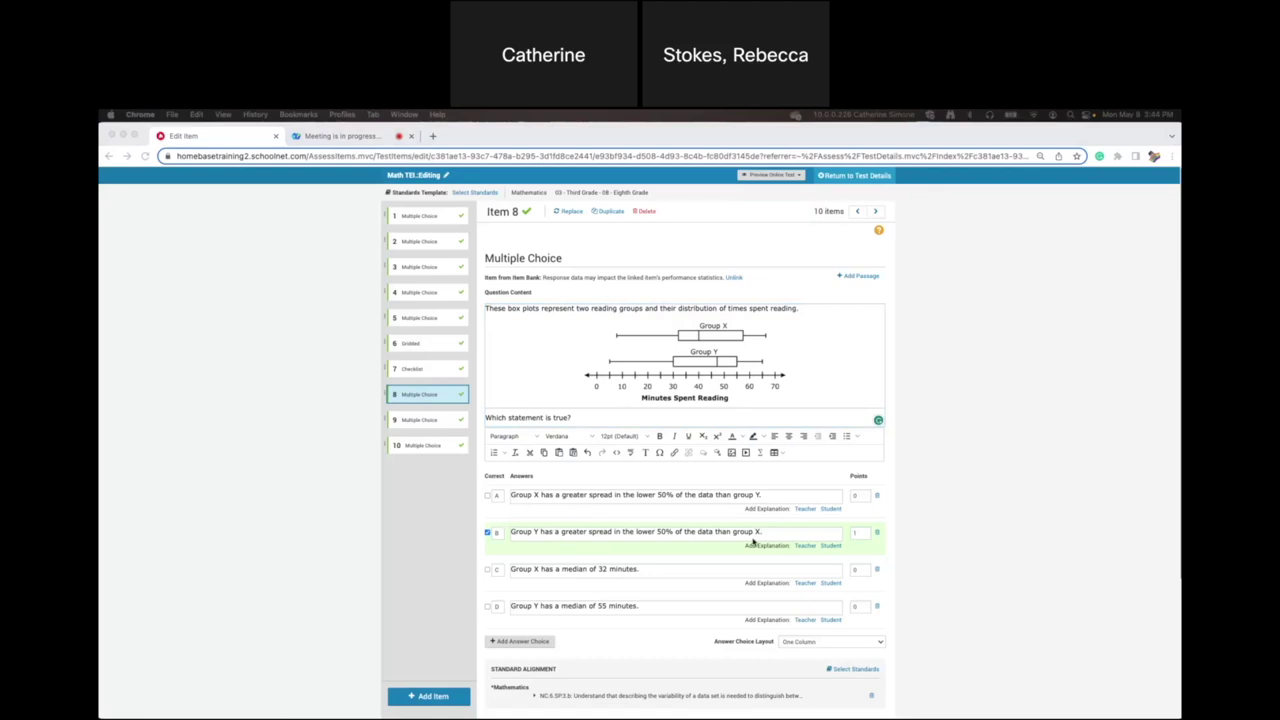
pyautogui.click(753, 532)
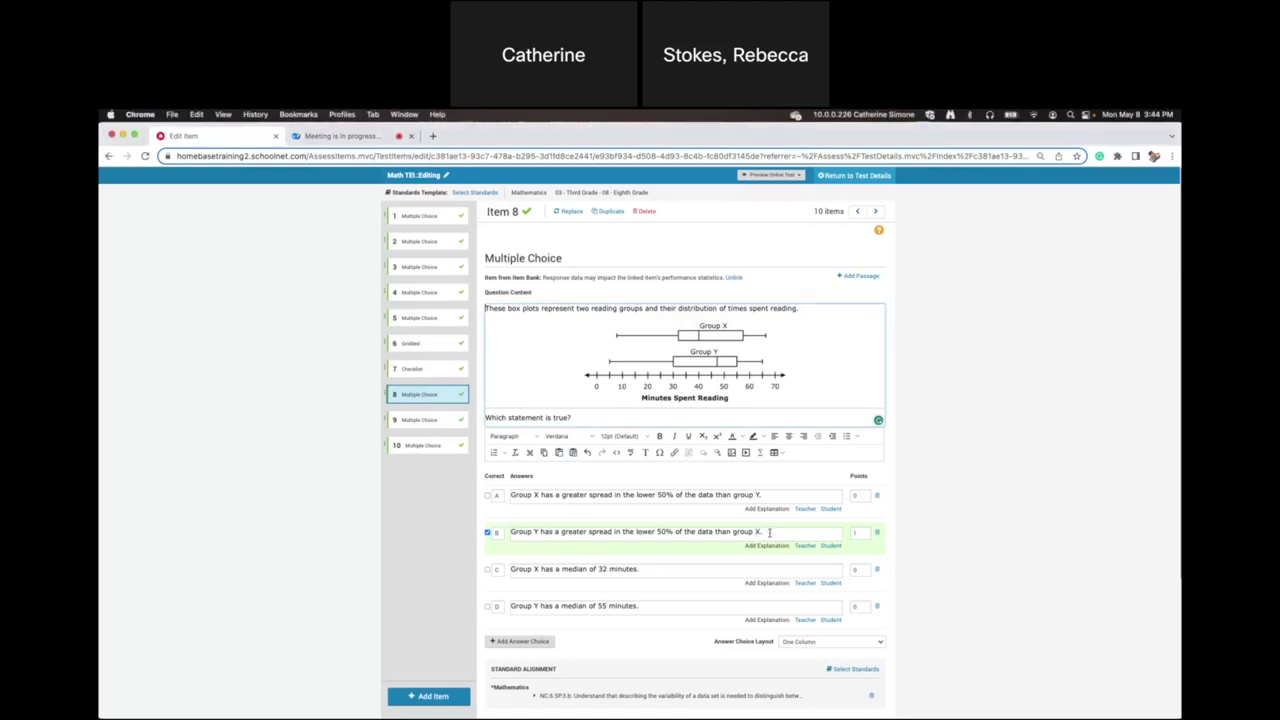
pyautogui.click(769, 532)
pyautogui.moveTo(764, 497); pyautogui.dragTo(511, 491)
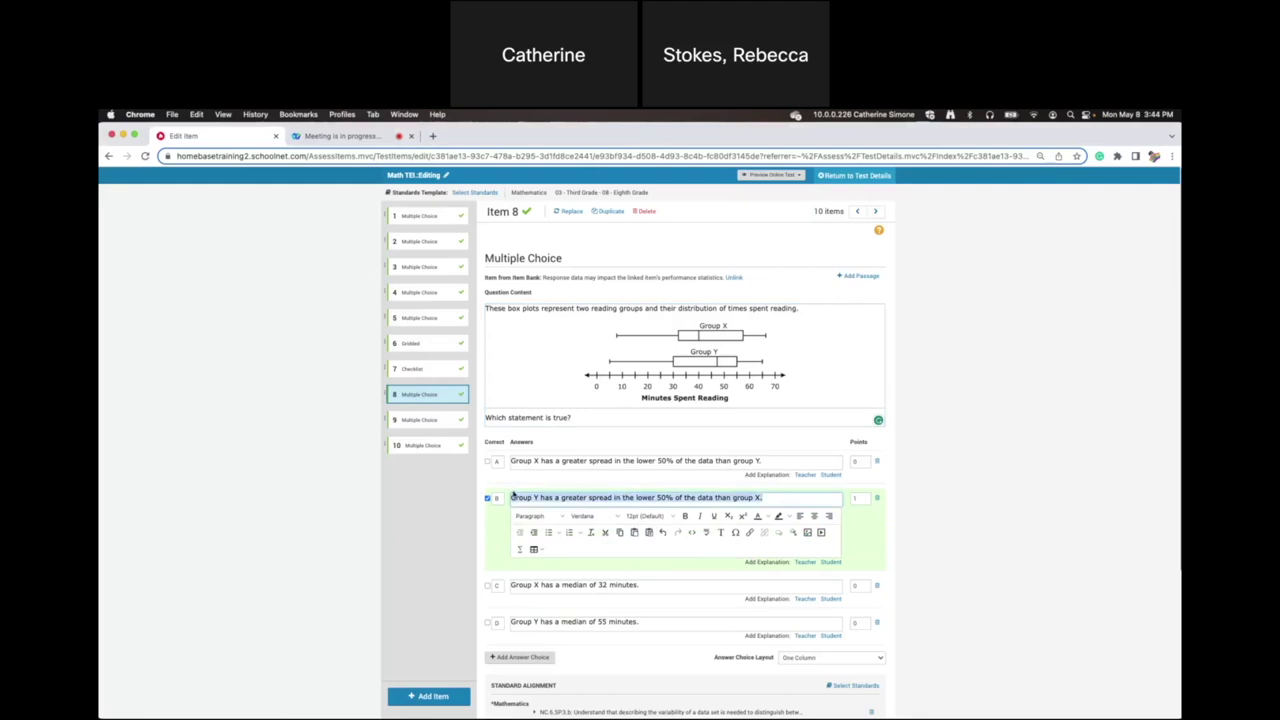
pyautogui.rightClick(511, 497)
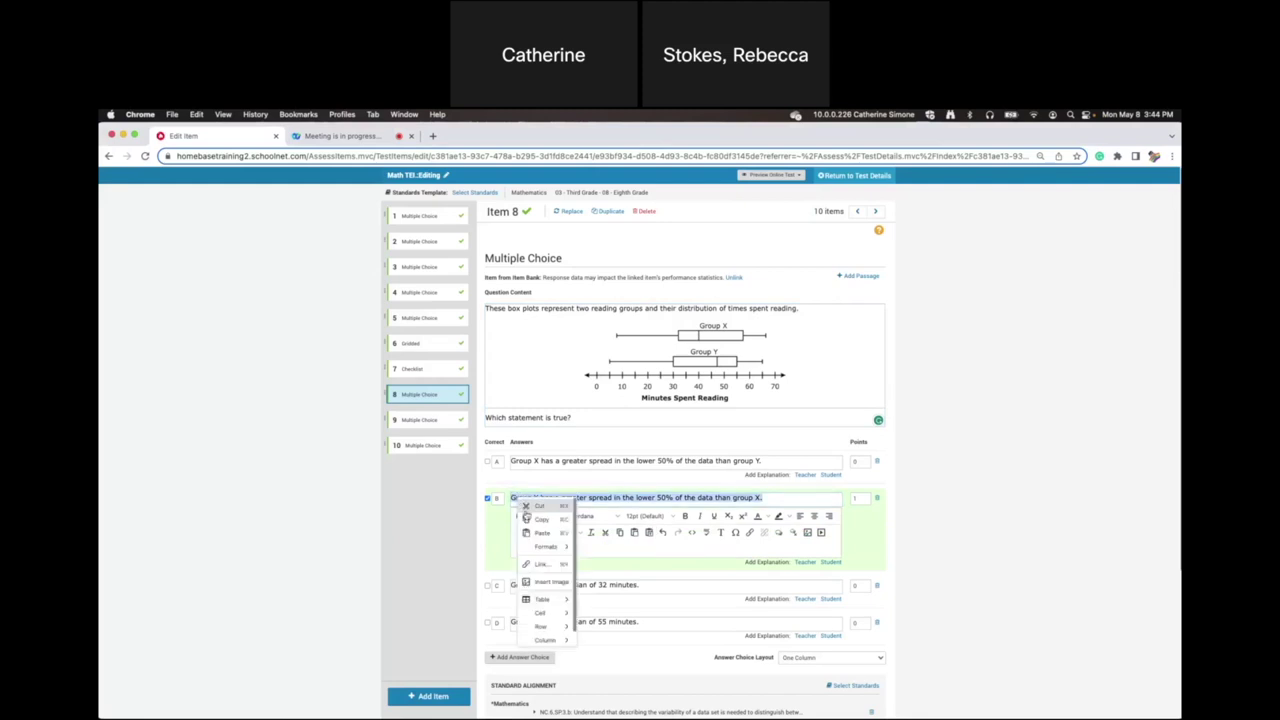
pyautogui.click(535, 520)
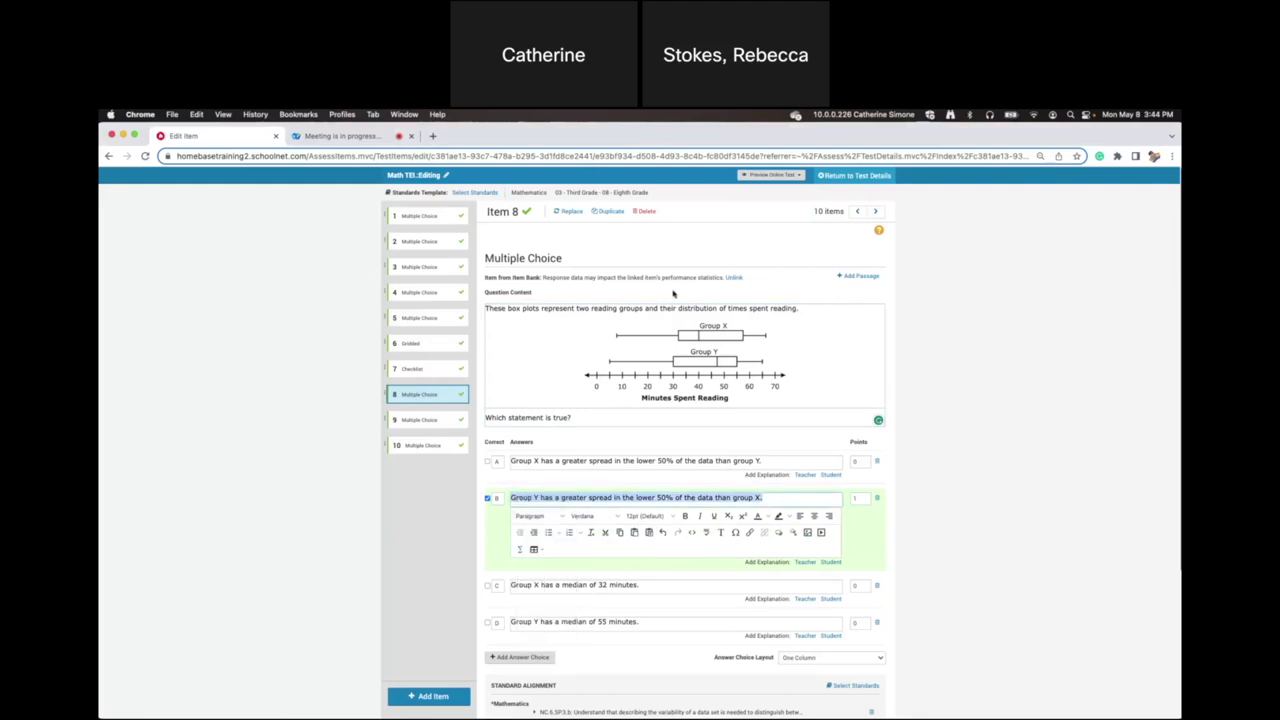
# Unlink item 8 from the item bank, change its type to Gap Match, and paste the copied statement as the question content.
pyautogui.click(735, 278)
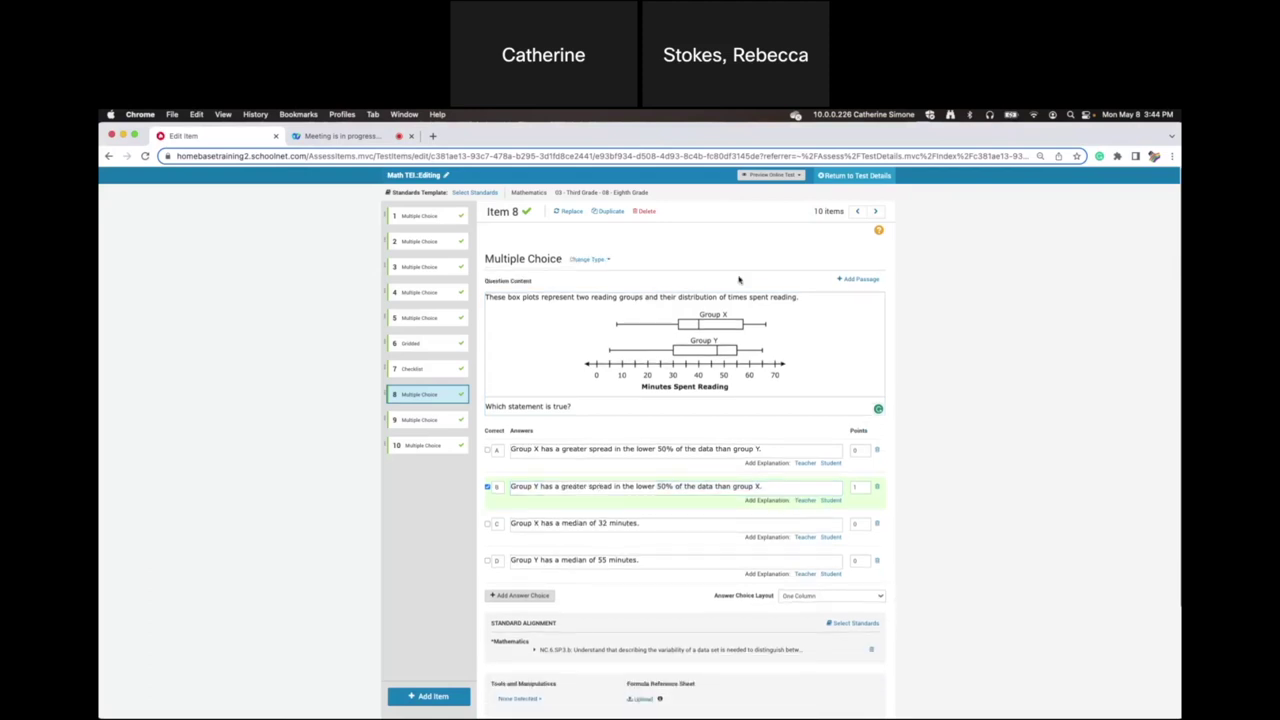
pyautogui.click(601, 260)
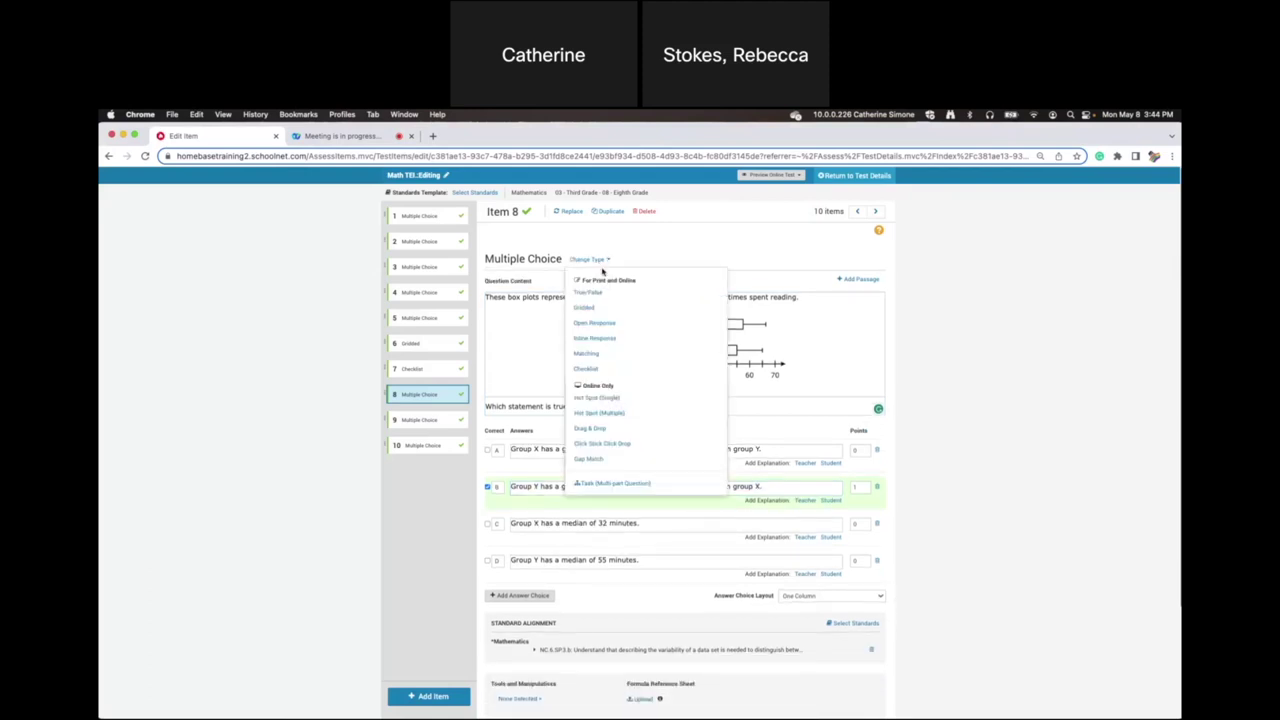
pyautogui.click(601, 458)
pyautogui.click(741, 291)
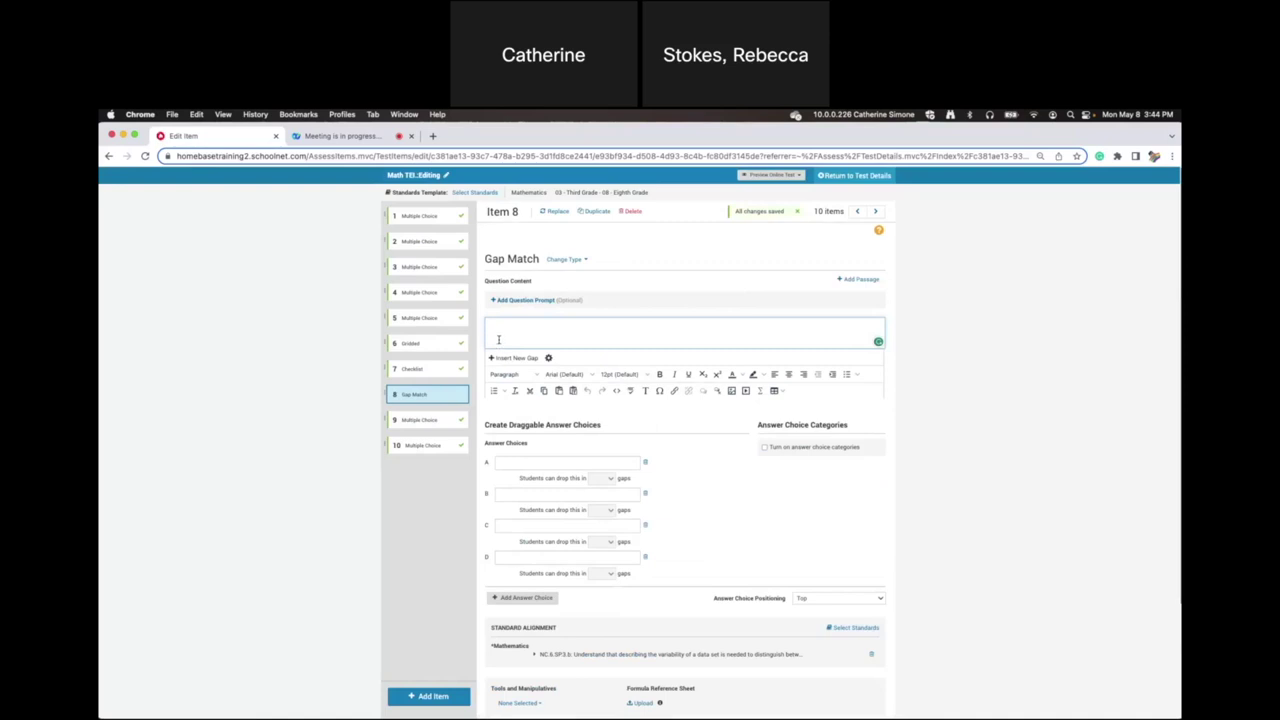
pyautogui.press('super+v')
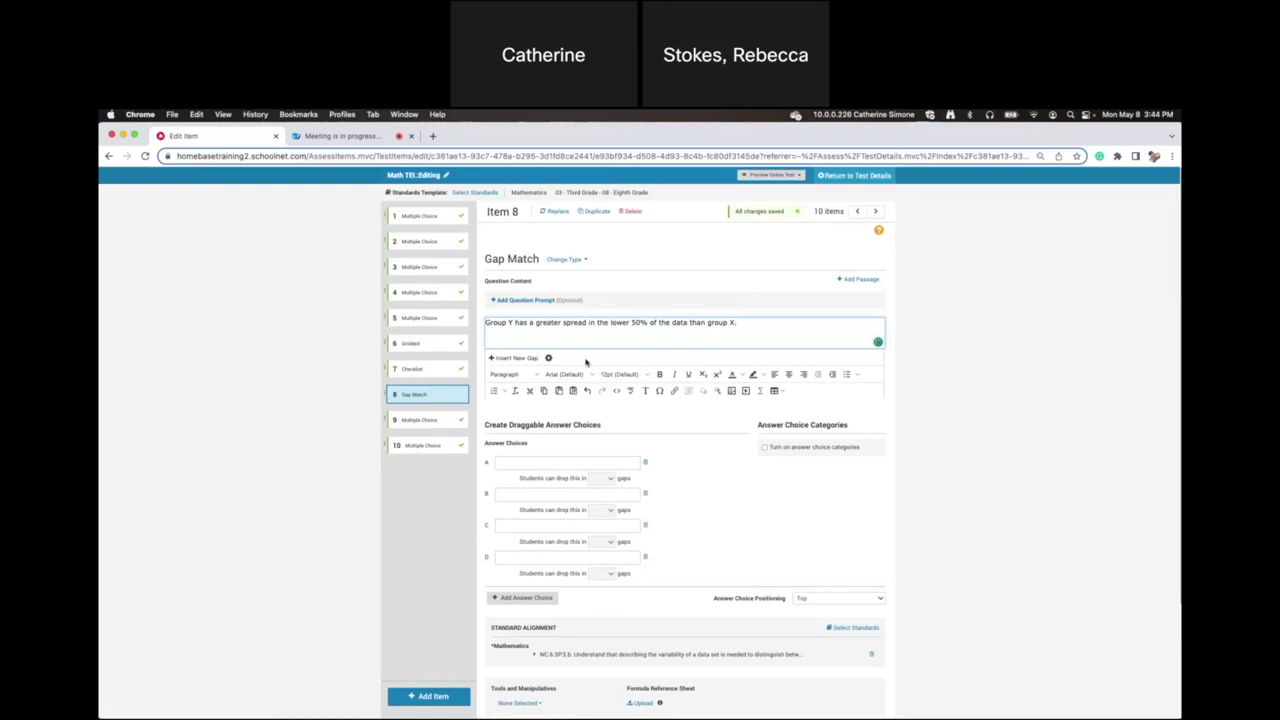
# Add a question prompt to item 8 using item 3's sentence "These box plots represent two reading groups and their distribution of times spent reading.".
pyautogui.click(525, 301)
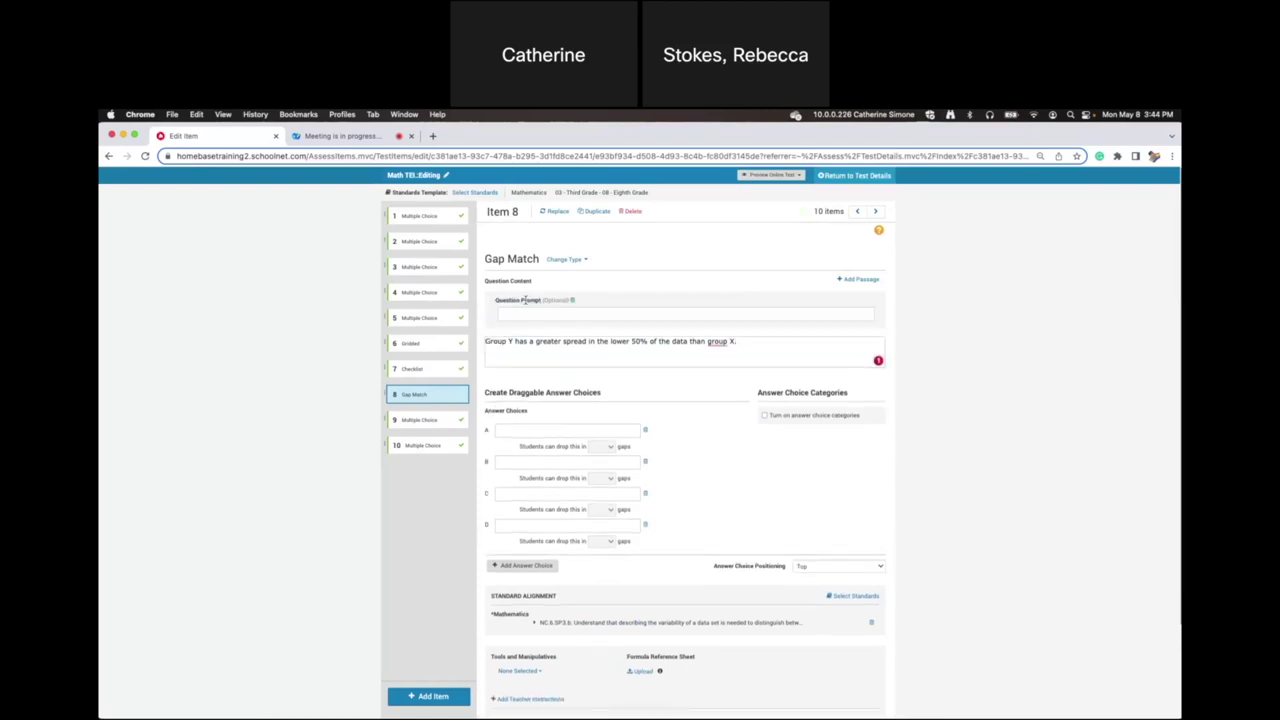
pyautogui.click(422, 268)
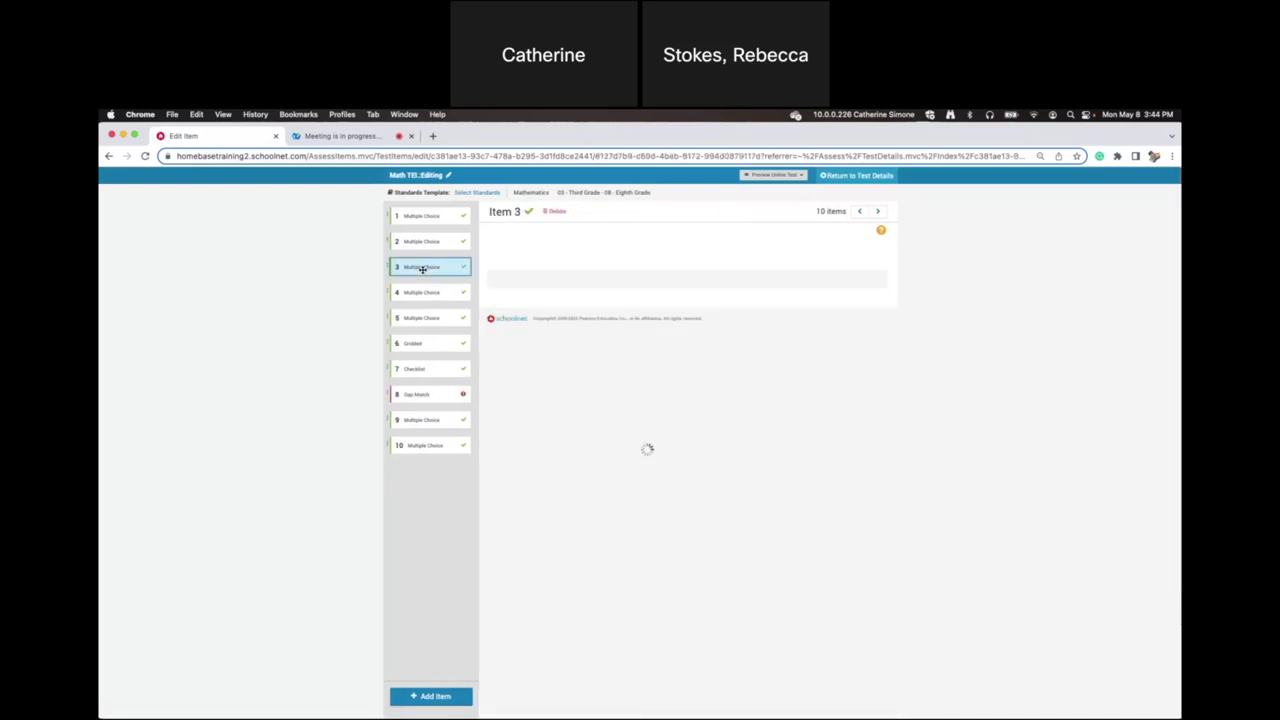
pyautogui.moveTo(800, 309); pyautogui.dragTo(481, 312)
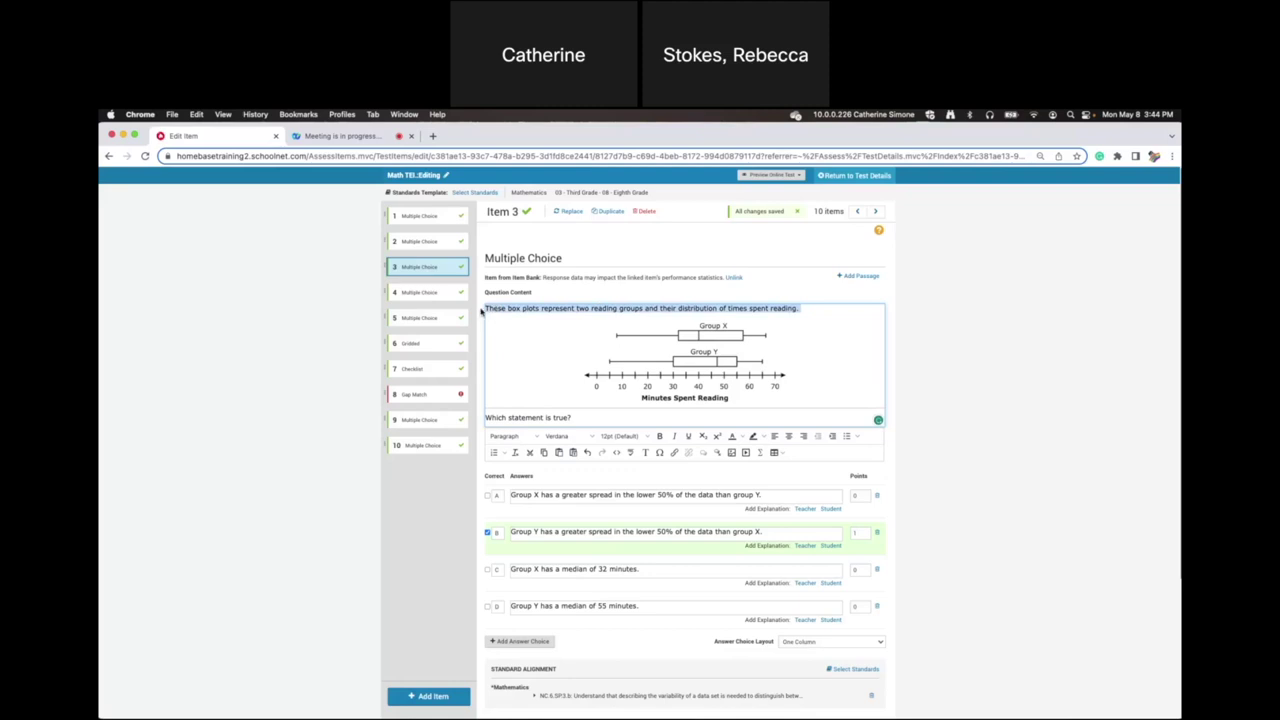
pyautogui.click(432, 397)
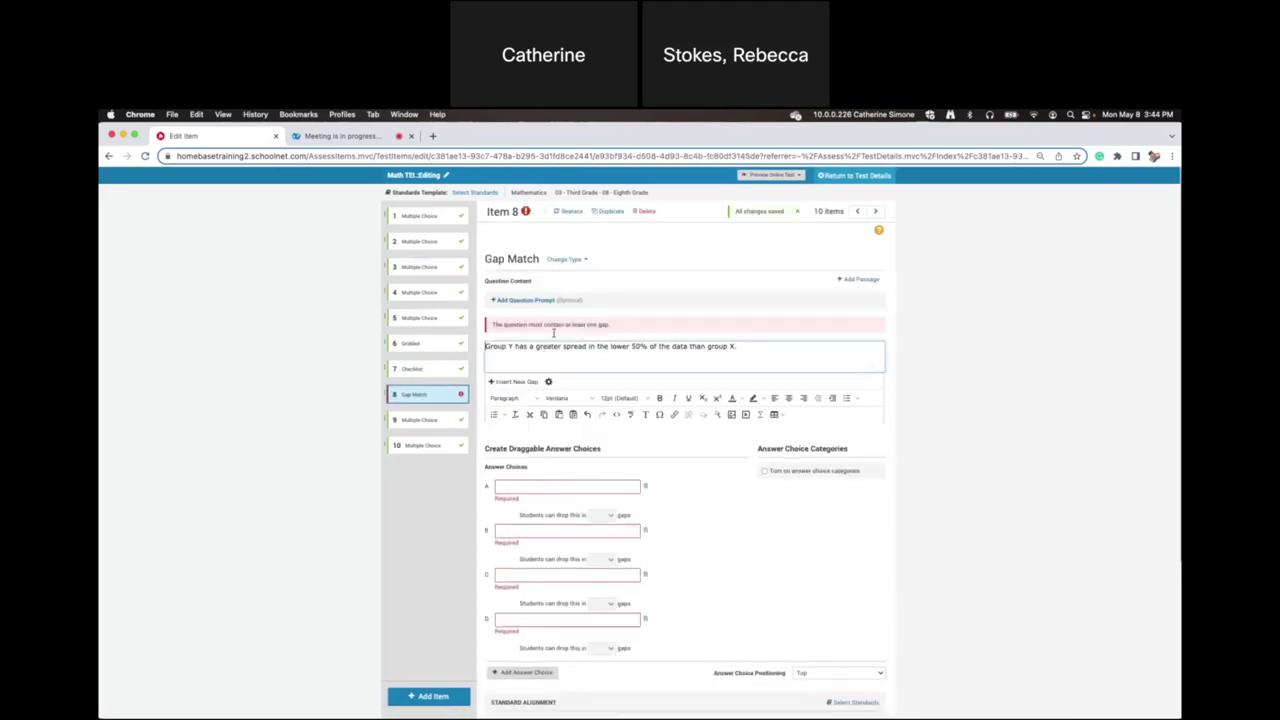
pyautogui.click(528, 300)
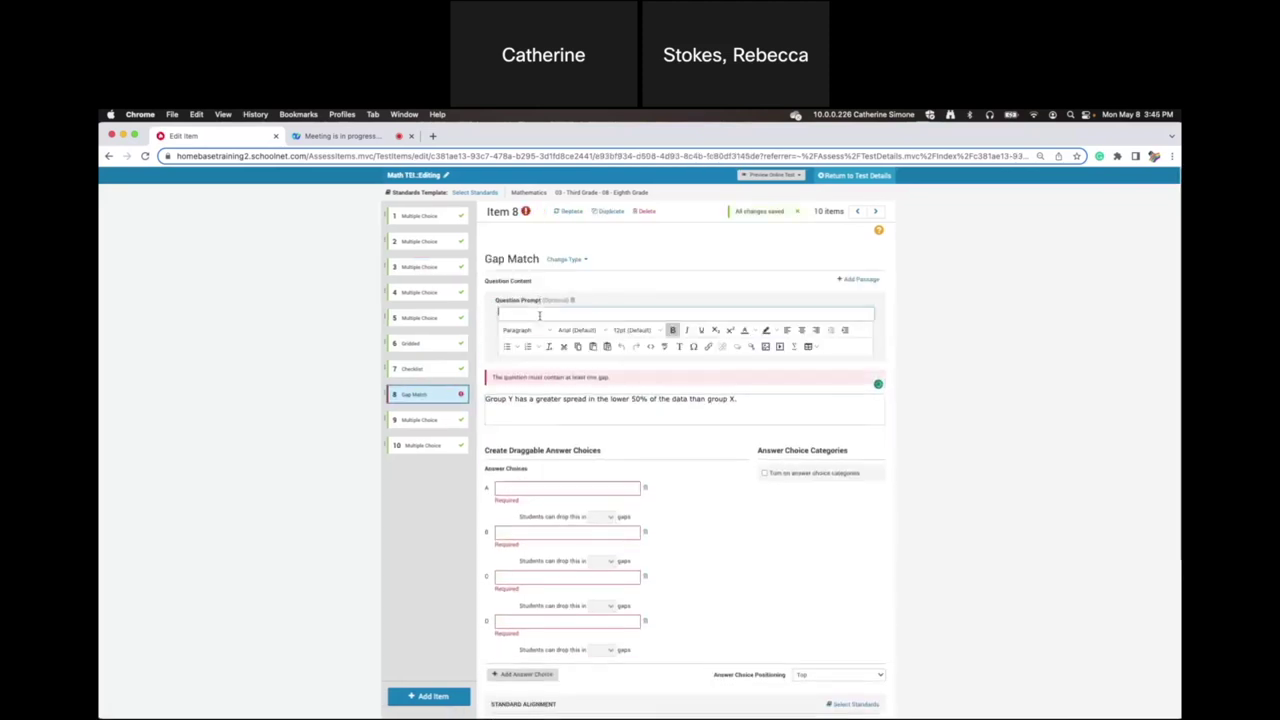
pyautogui.press('super+v')
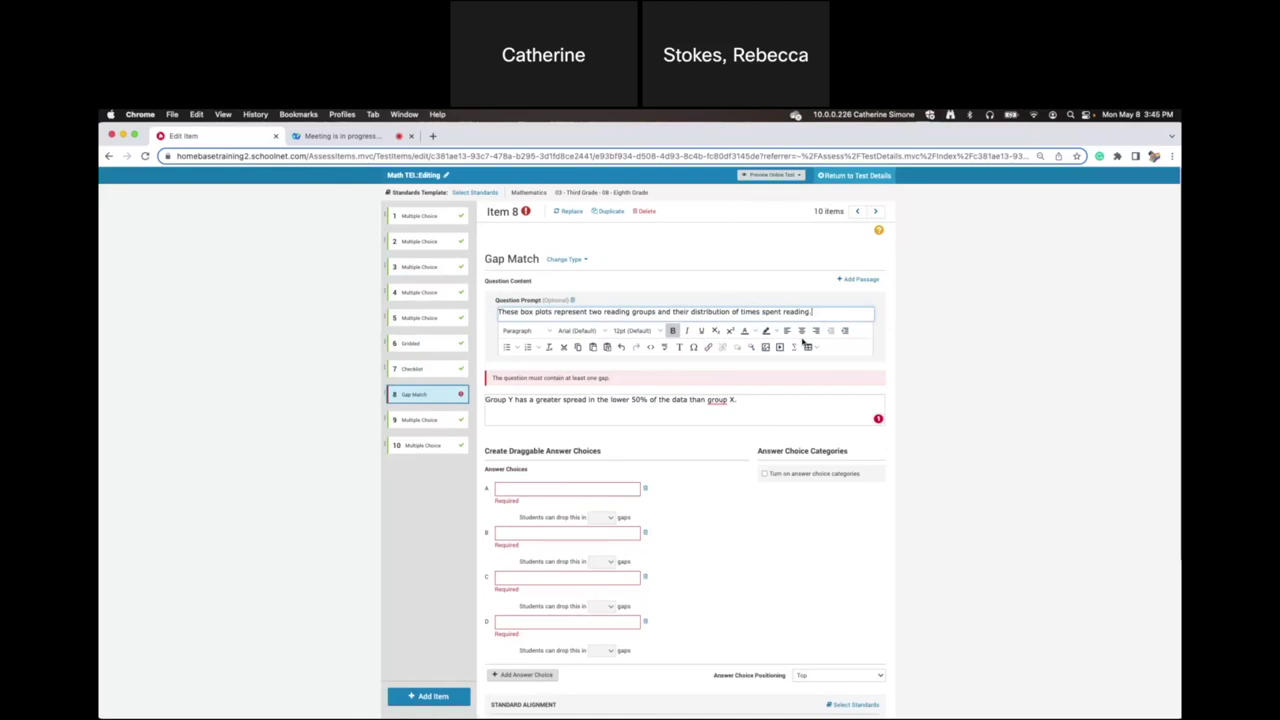
# Return to the test details, view the full item details, and reopen the item editor from item 1.
pyautogui.click(856, 176)
pyautogui.click(728, 282)
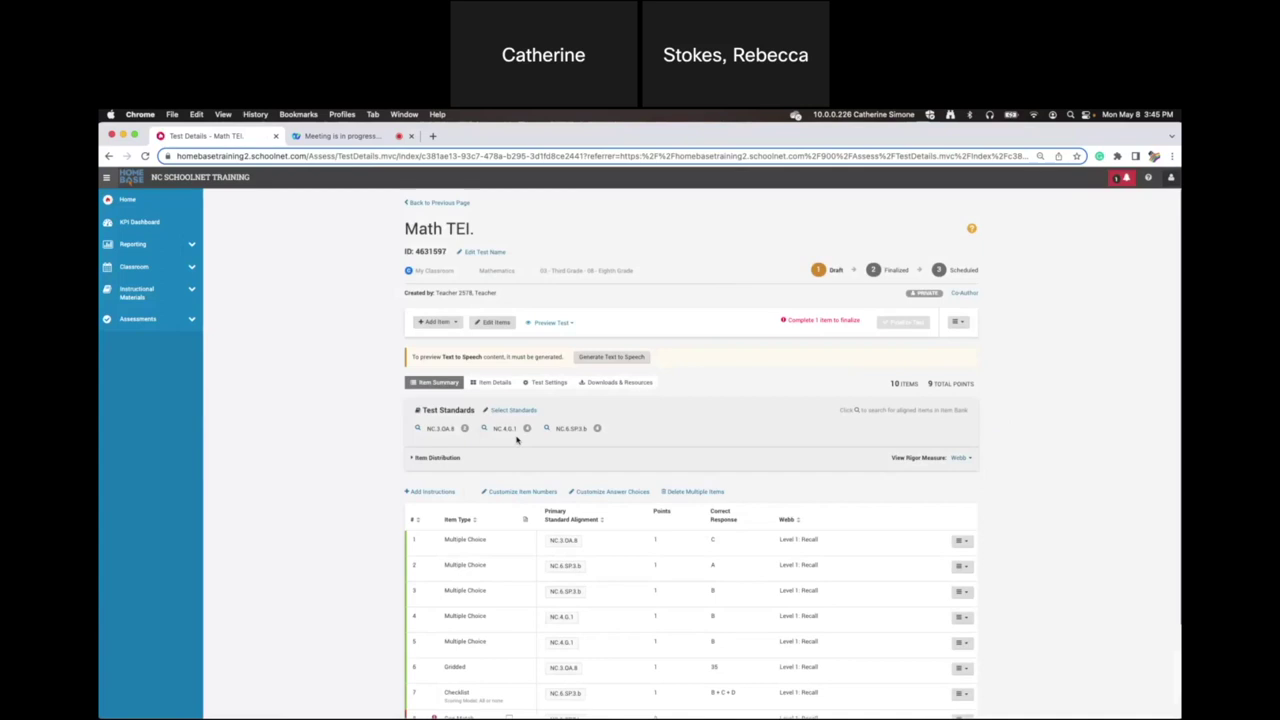
pyautogui.click(495, 384)
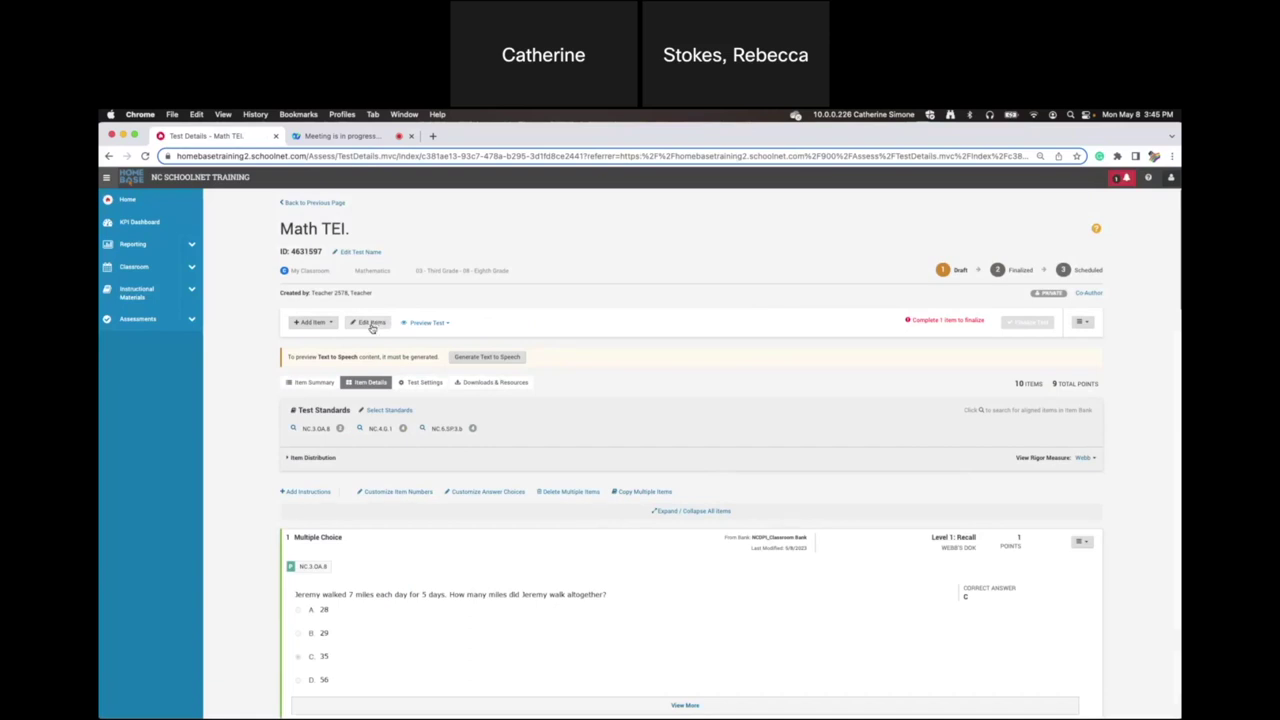
pyautogui.click(1077, 541)
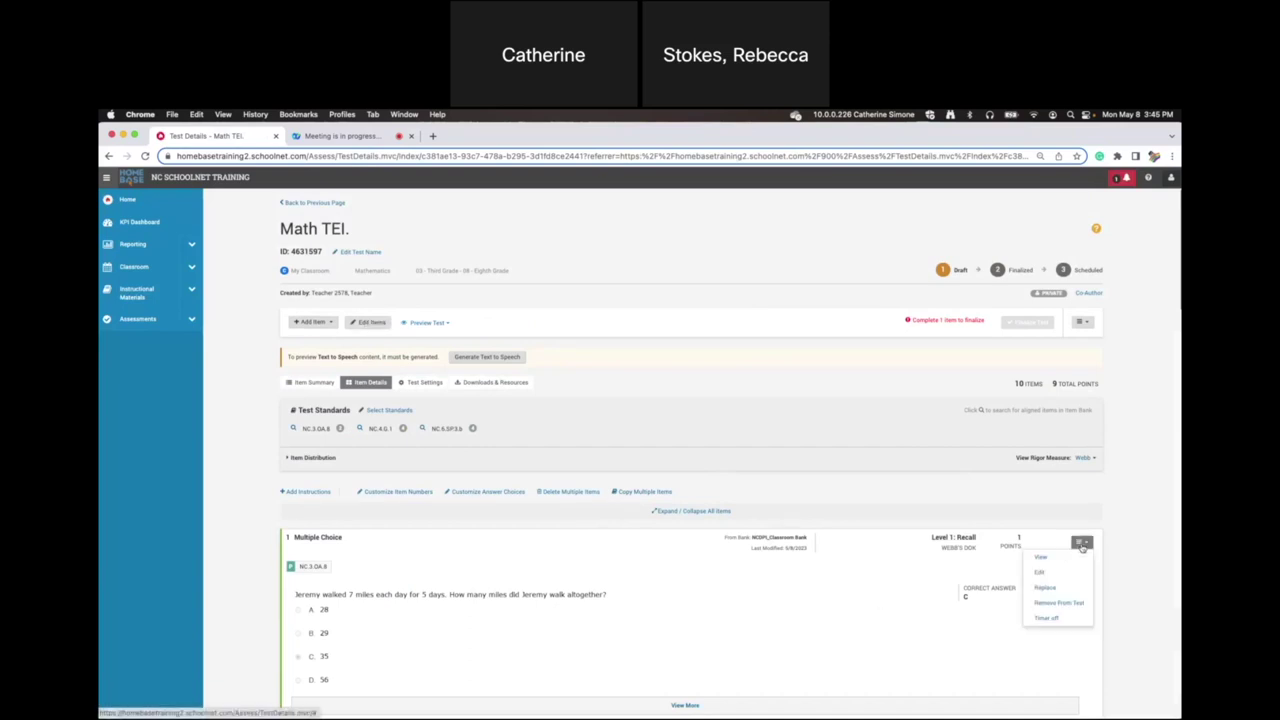
pyautogui.click(1043, 572)
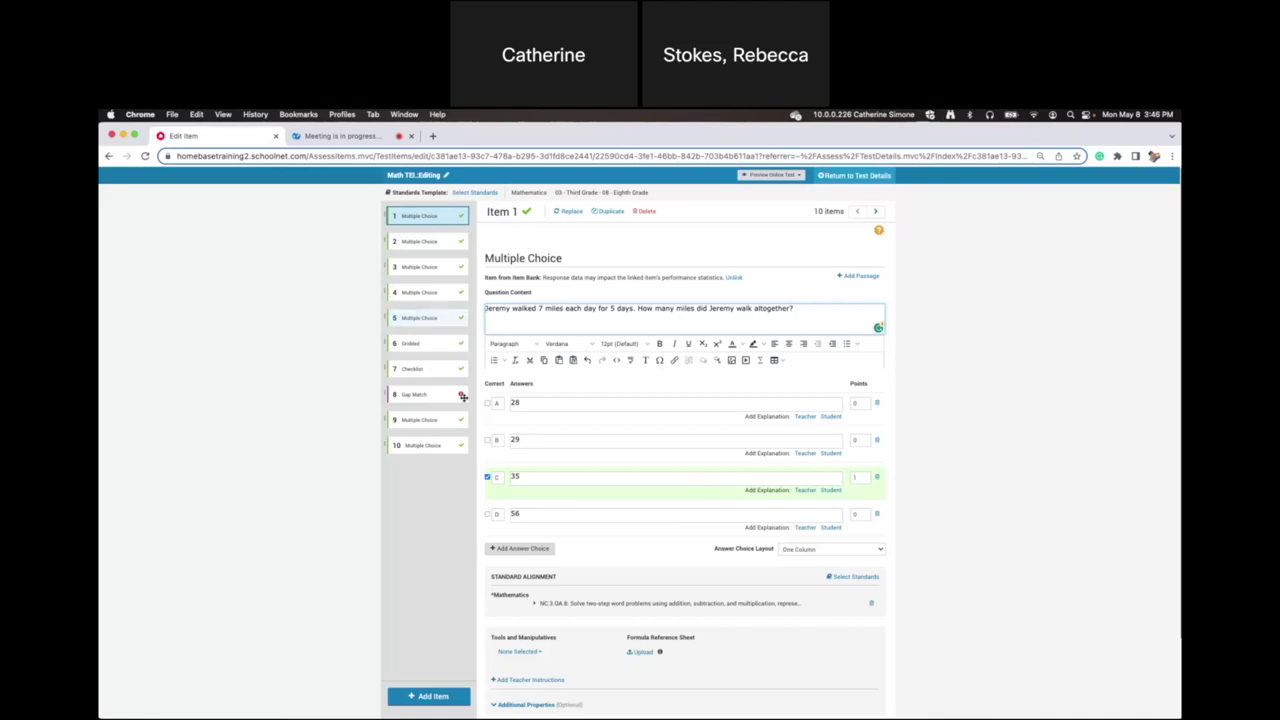
# Add an empty line below item 8's question prompt text and capture a screenshot of the box plots in item 3.
pyautogui.click(424, 395)
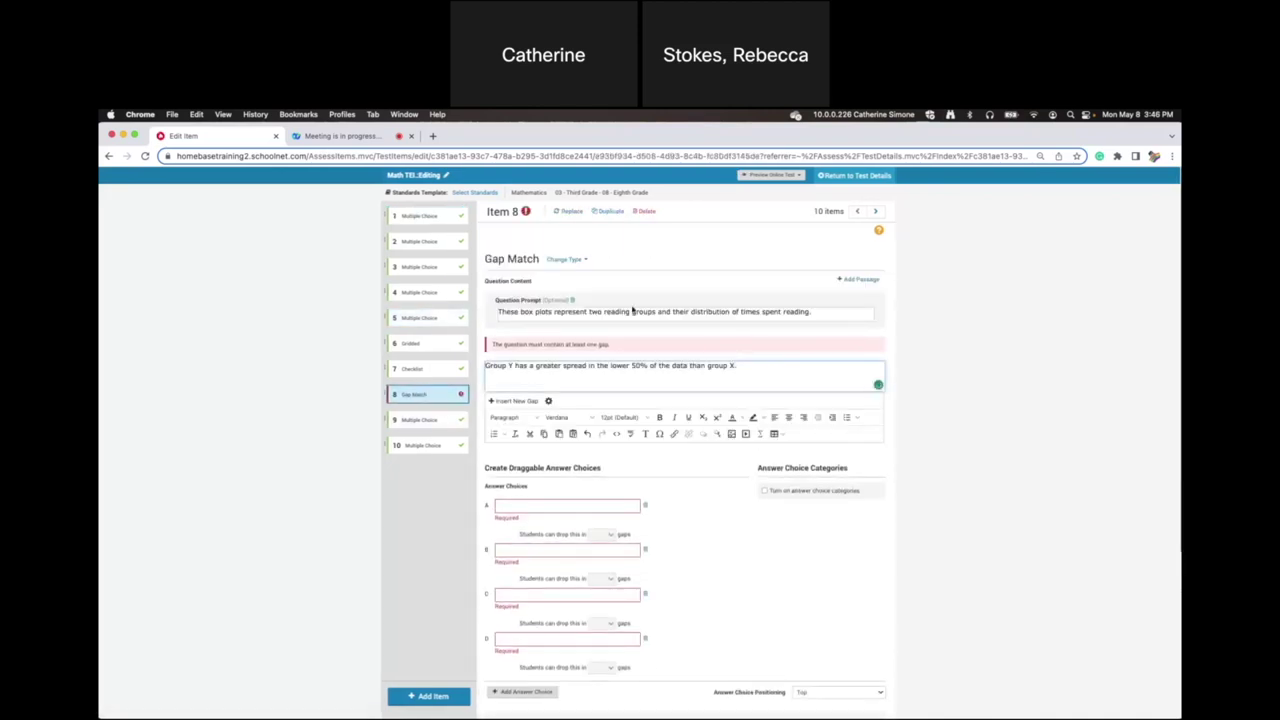
pyautogui.click(840, 315)
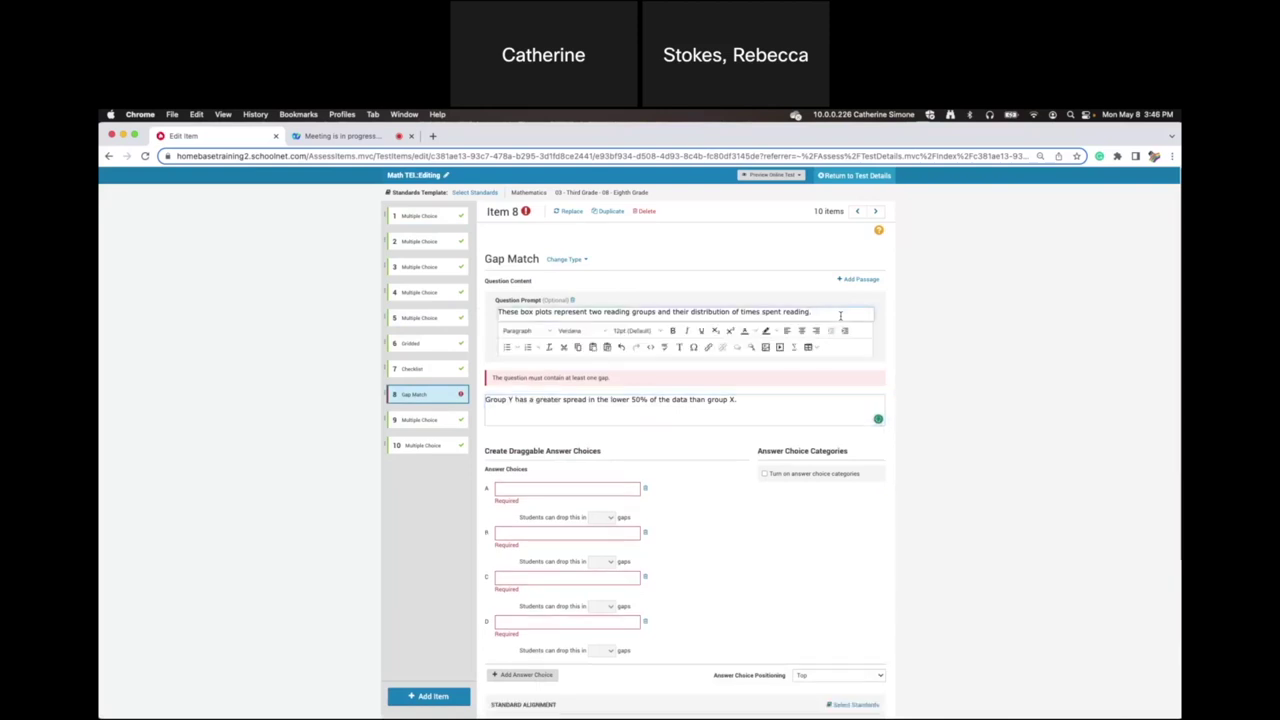
pyautogui.press('Return')
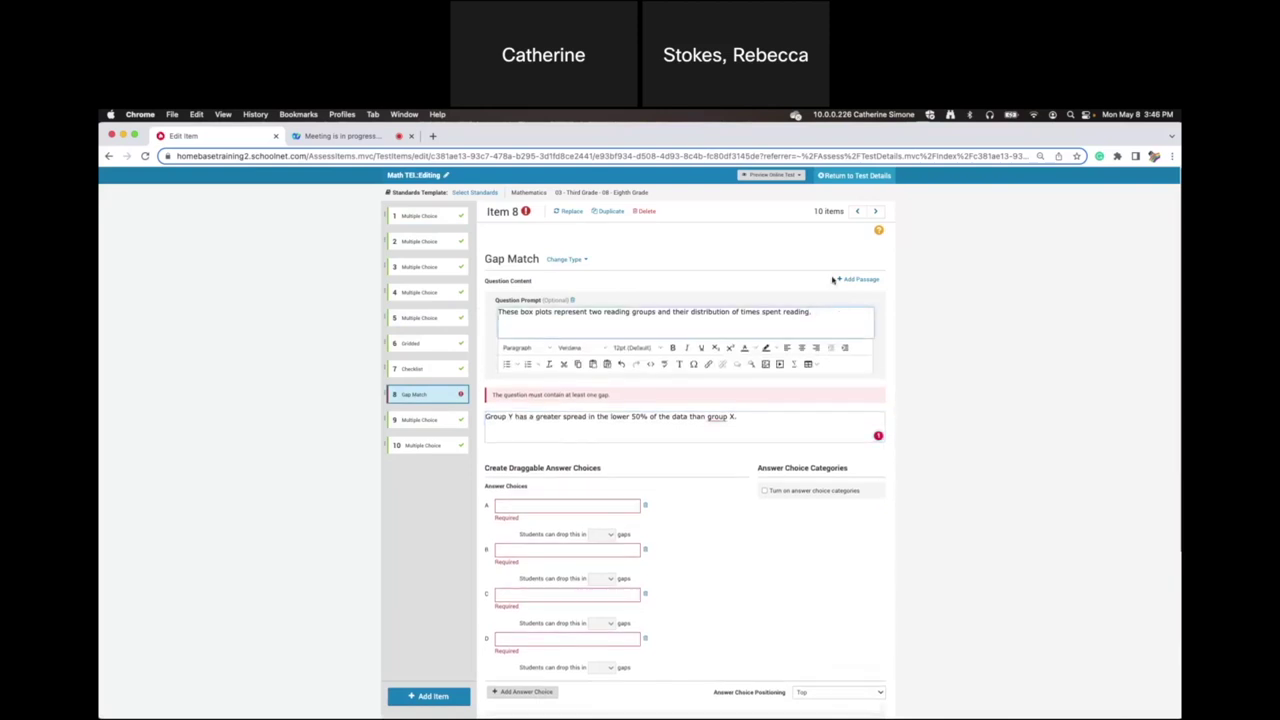
pyautogui.click(414, 268)
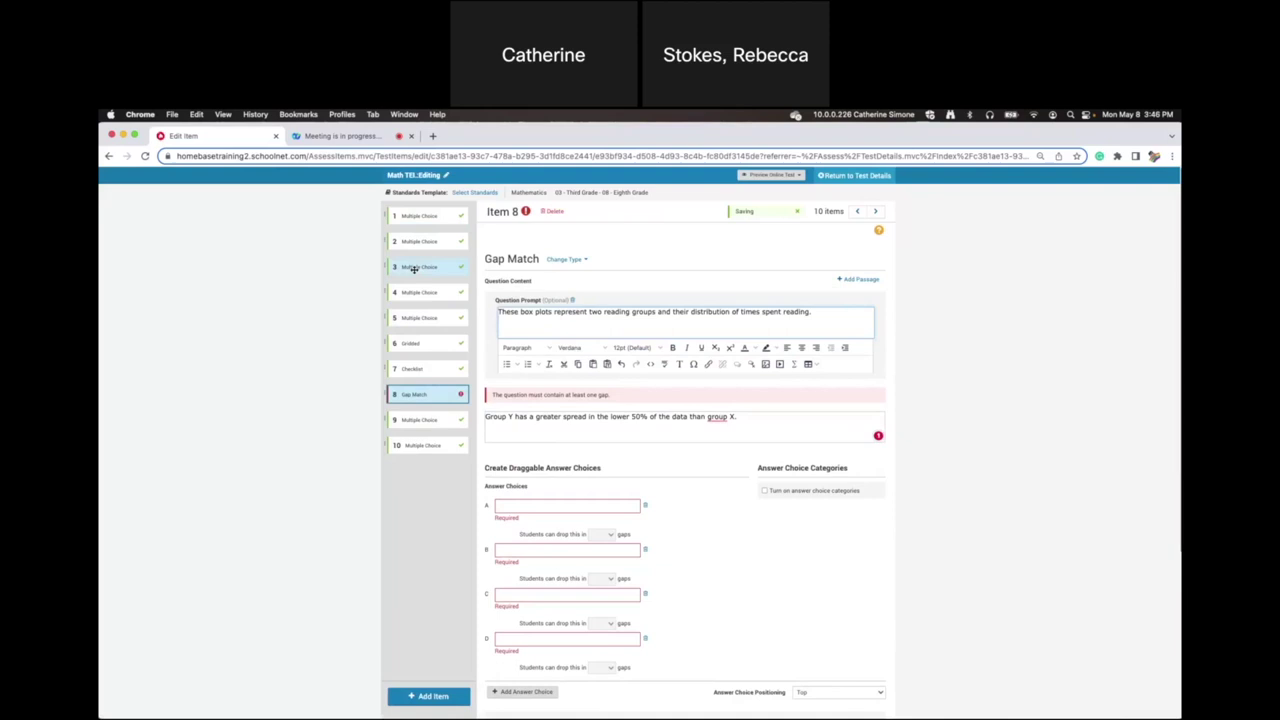
pyautogui.click(675, 312)
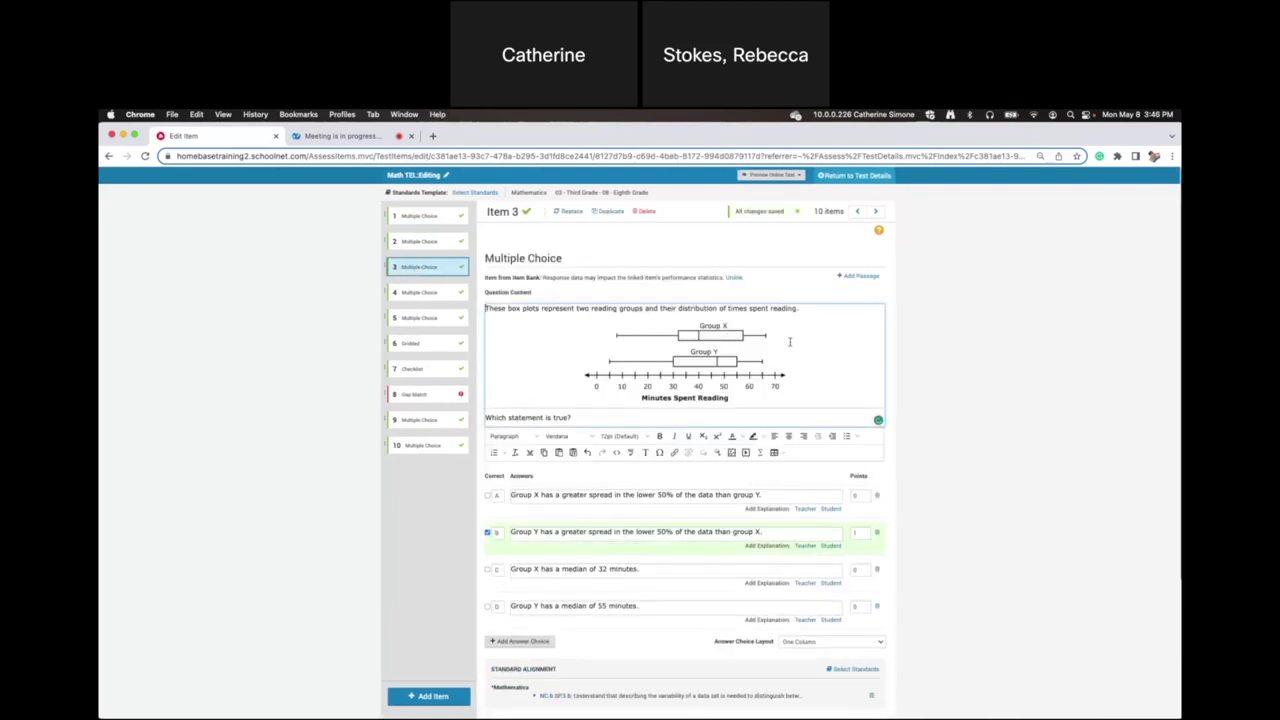
pyautogui.press('super+shift+4')
pyautogui.moveTo(578, 314); pyautogui.dragTo(791, 406)
# Insert "Screen Shot 2023-05-08 at 3.46.29 PM" from the Desktop below item 8's prompt text and center it.
pyautogui.click(411, 393)
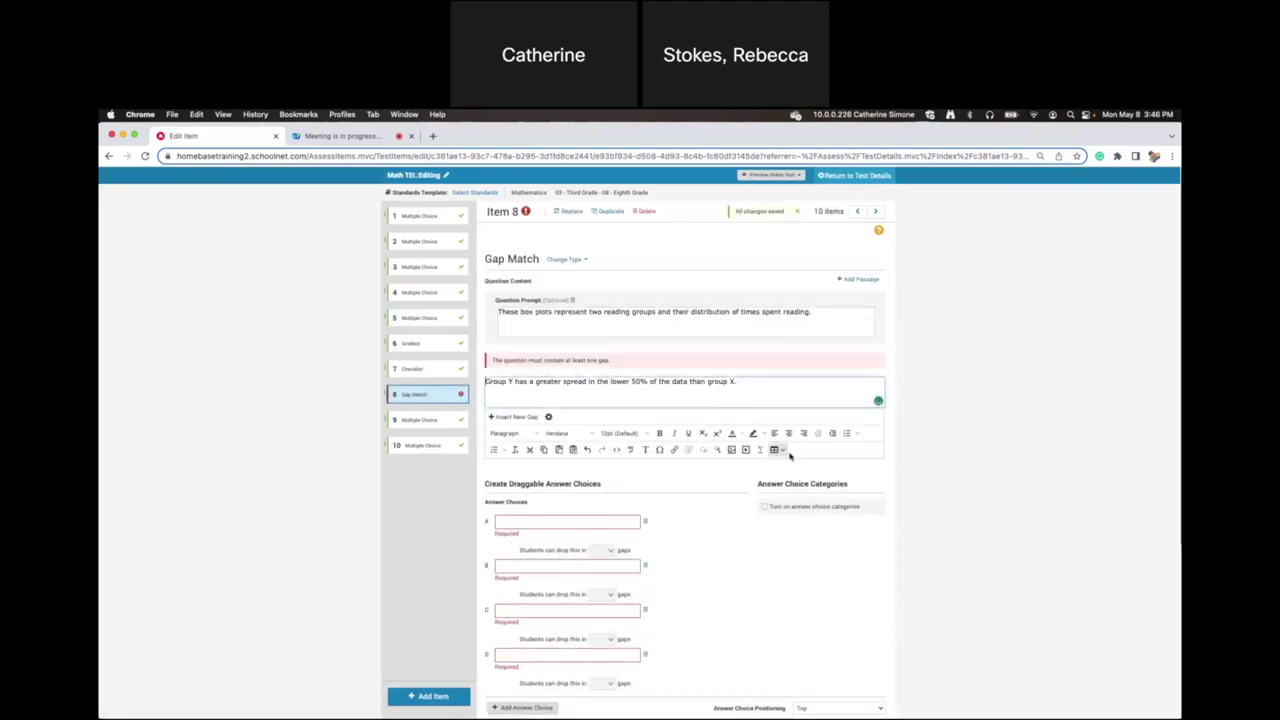
pyautogui.click(593, 322)
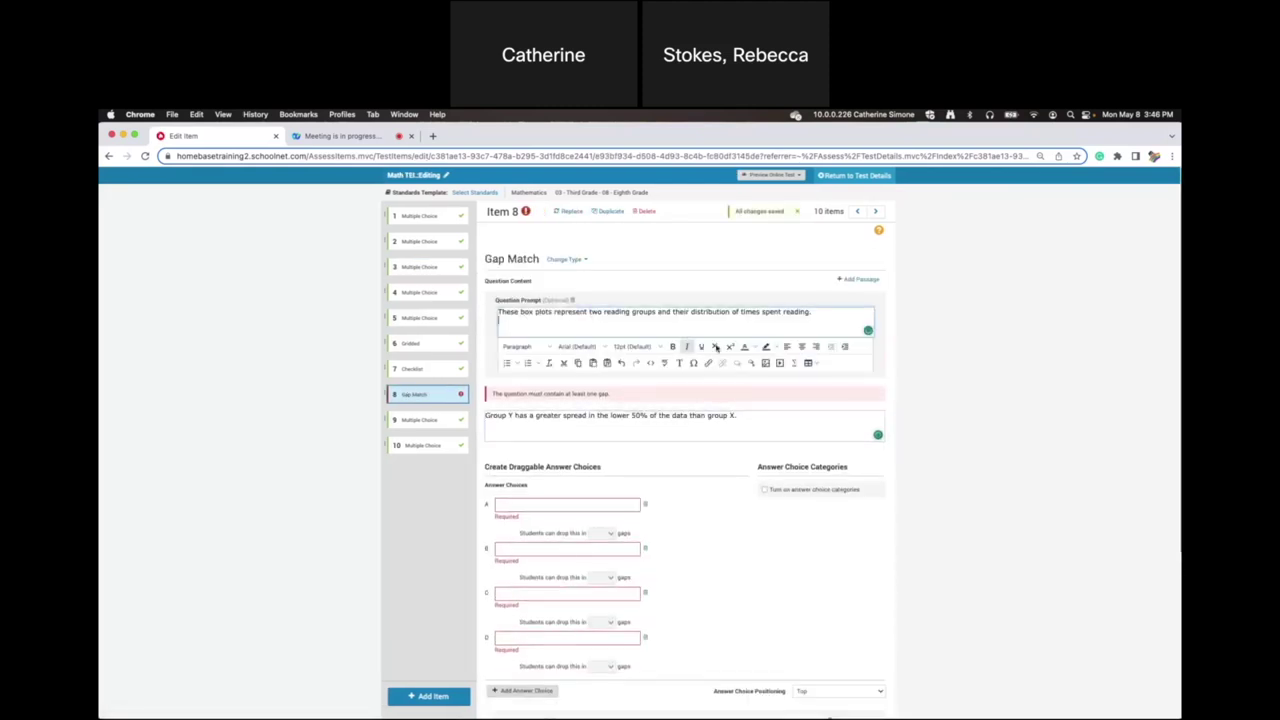
pyautogui.click(768, 366)
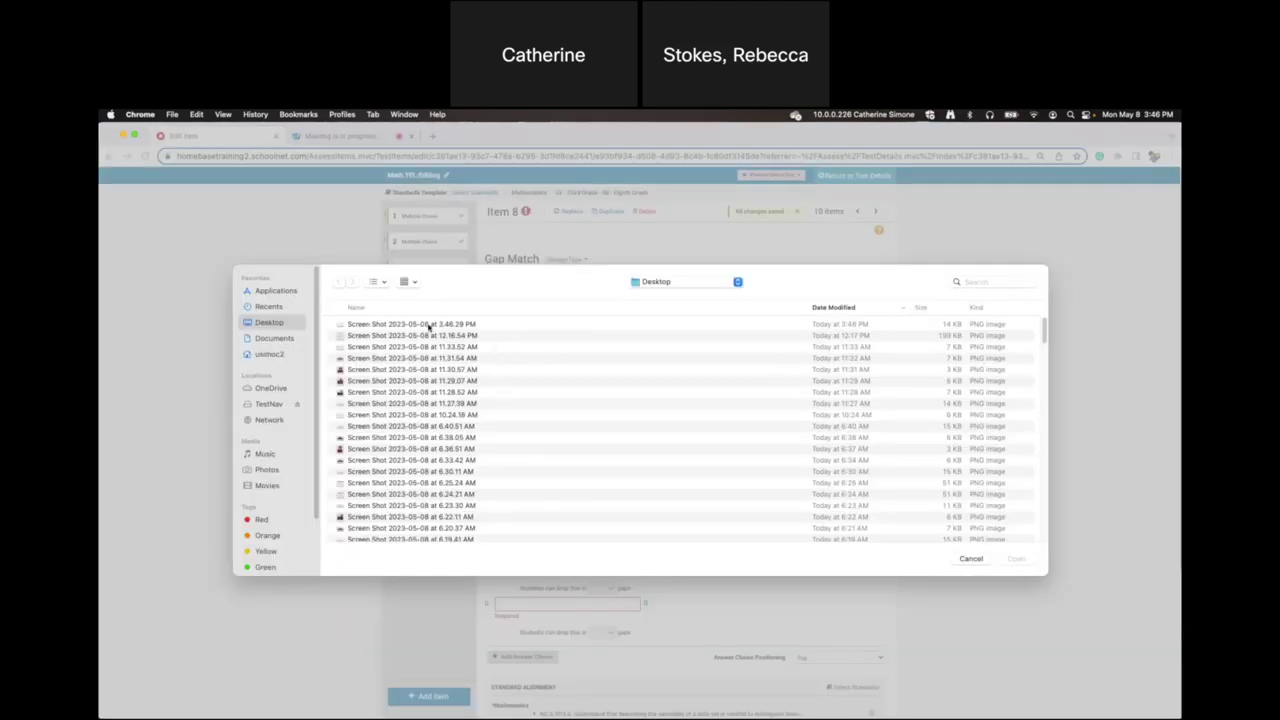
pyautogui.click(332, 326)
pyautogui.click(1011, 561)
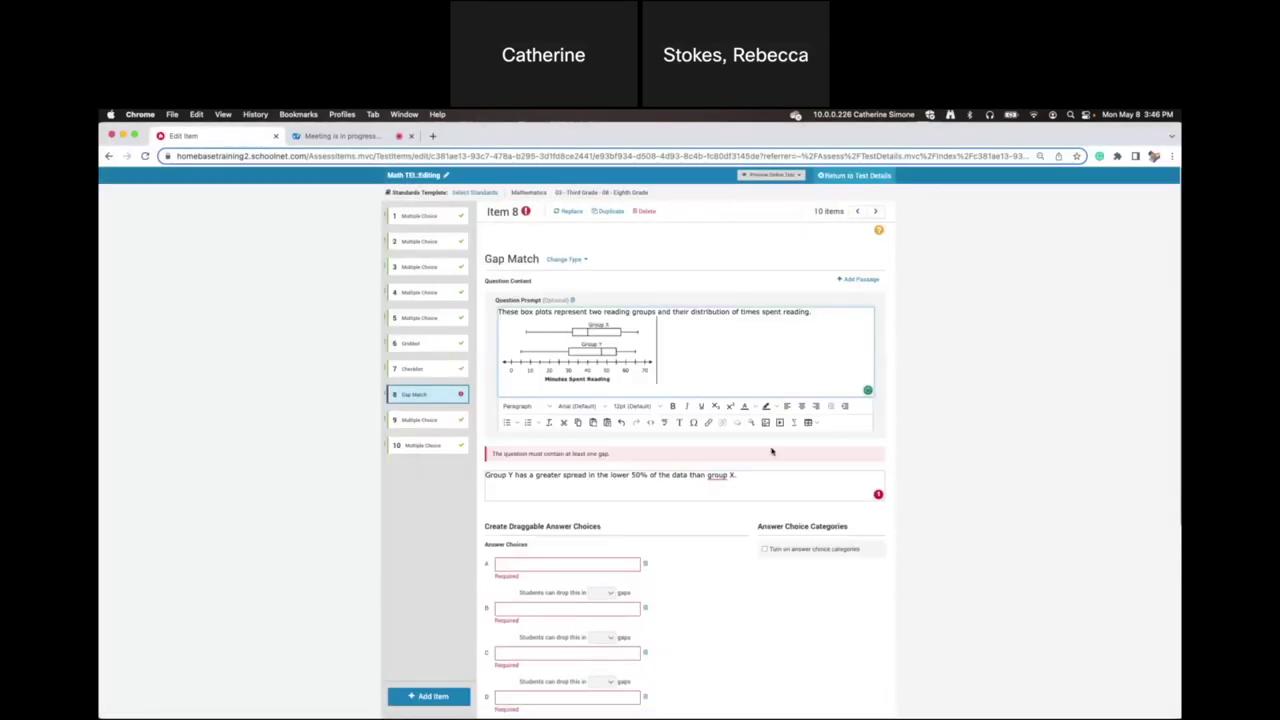
pyautogui.click(801, 406)
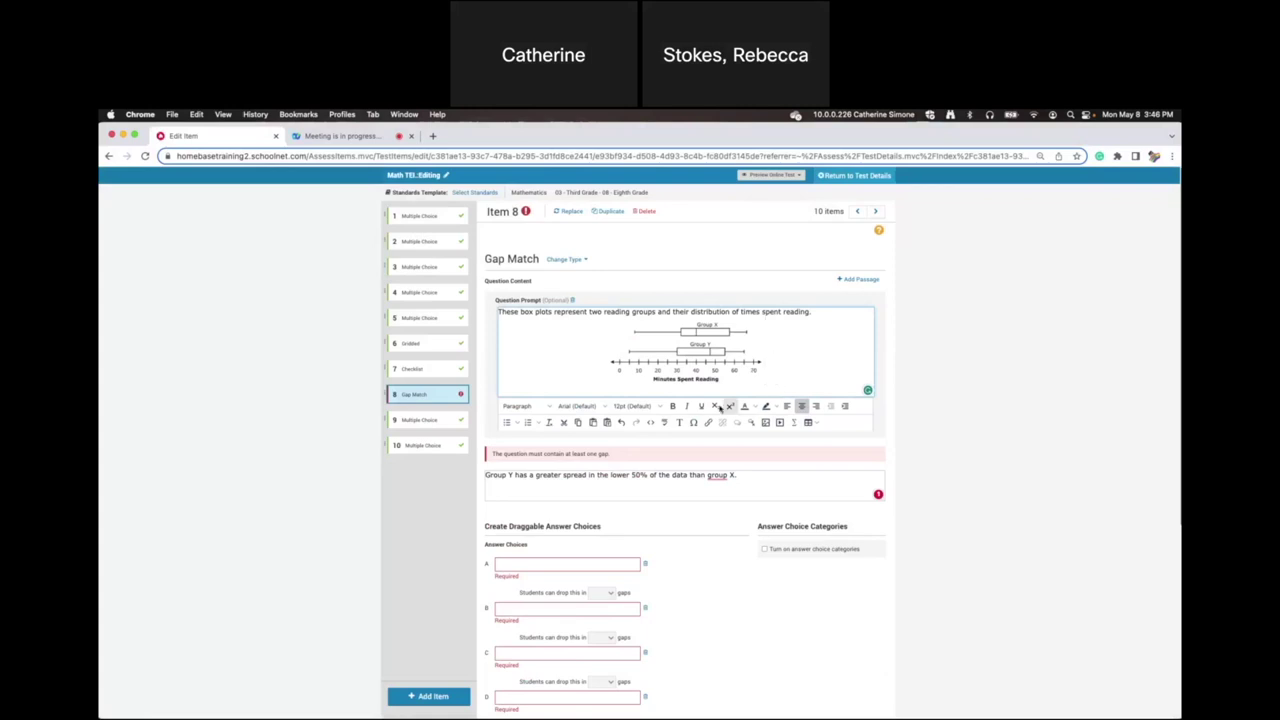
# Add the instruction "Complete the statement to make it true." above the statement in item 8's question content.
pyautogui.click(488, 475)
pyautogui.press('Return')
pyautogui.press('Return')
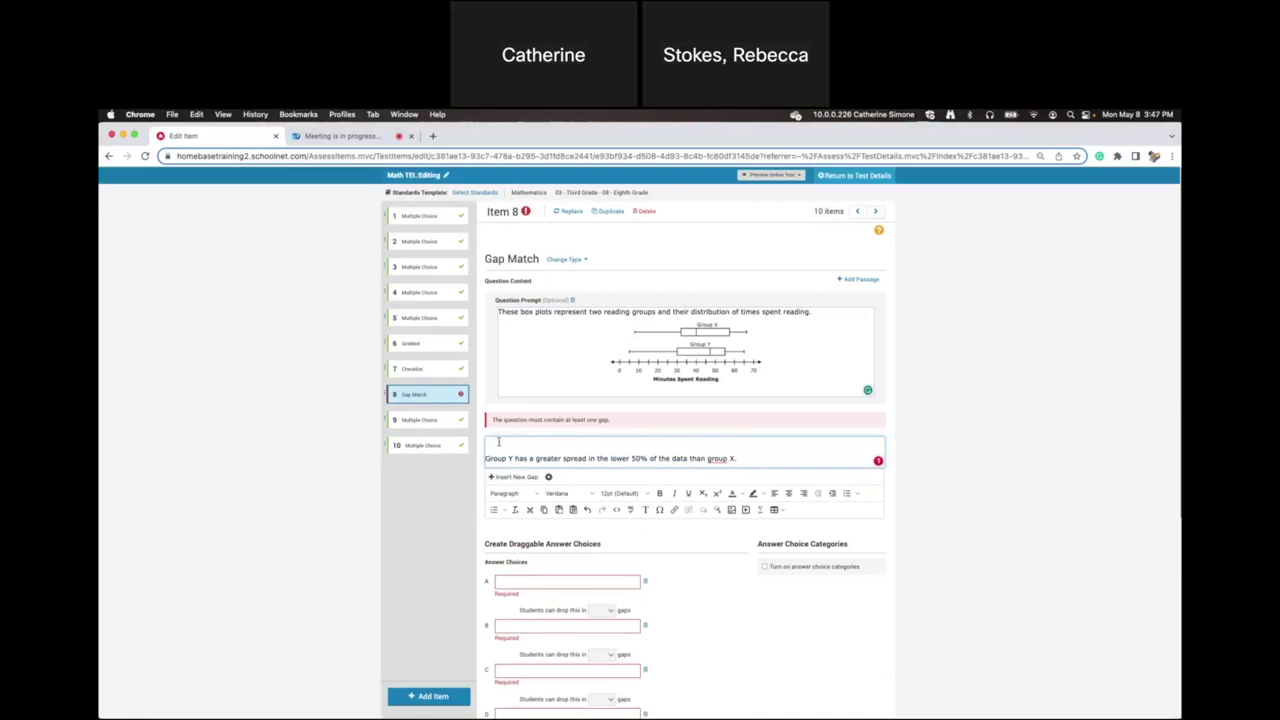
pyautogui.write('Complete the statement to make it true.')
# Replace "Y", "greater" and "X" in item 8's statement with new gaps.
pyautogui.click(506, 482)
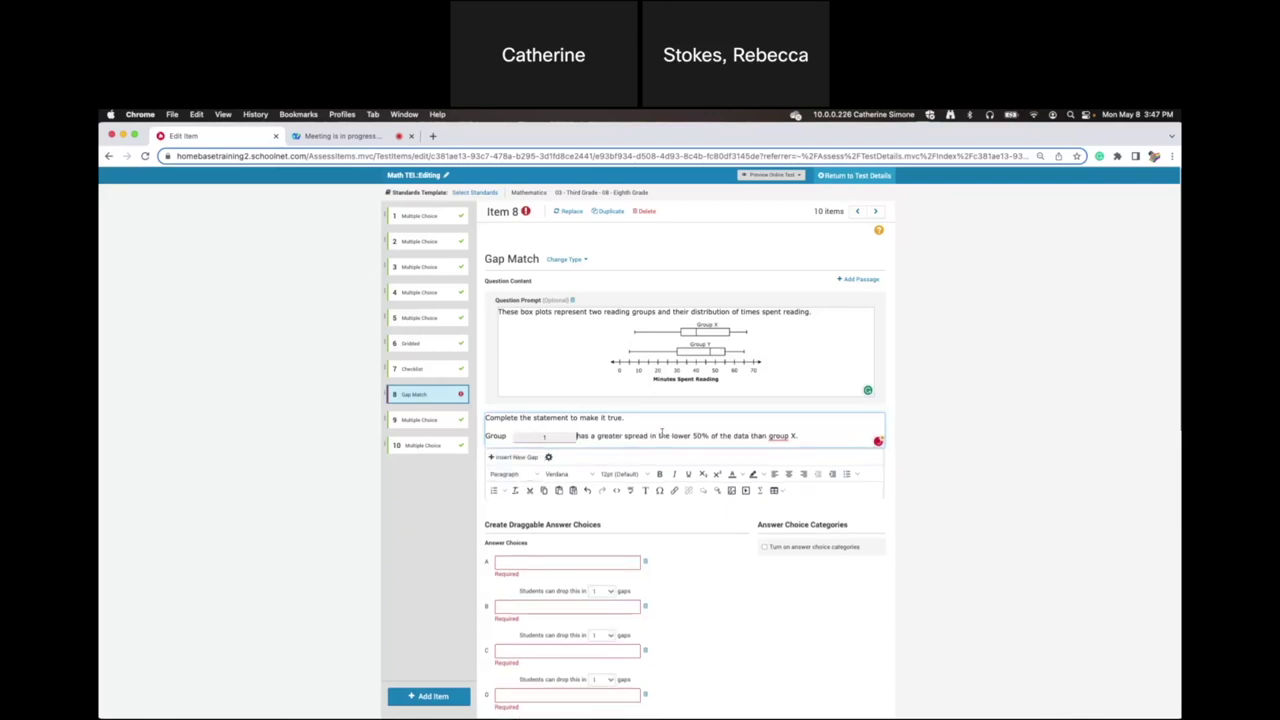
pyautogui.moveTo(598, 436); pyautogui.dragTo(623, 437)
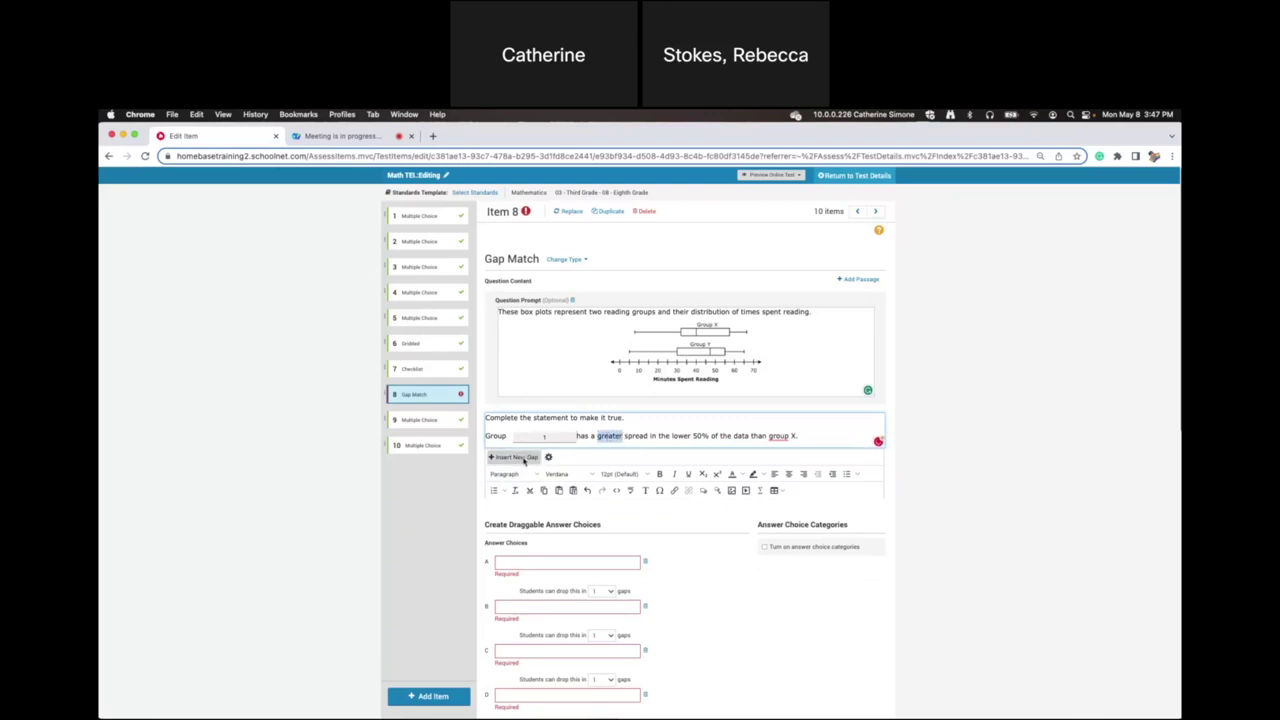
pyautogui.click(514, 457)
pyautogui.doubleClick(835, 436)
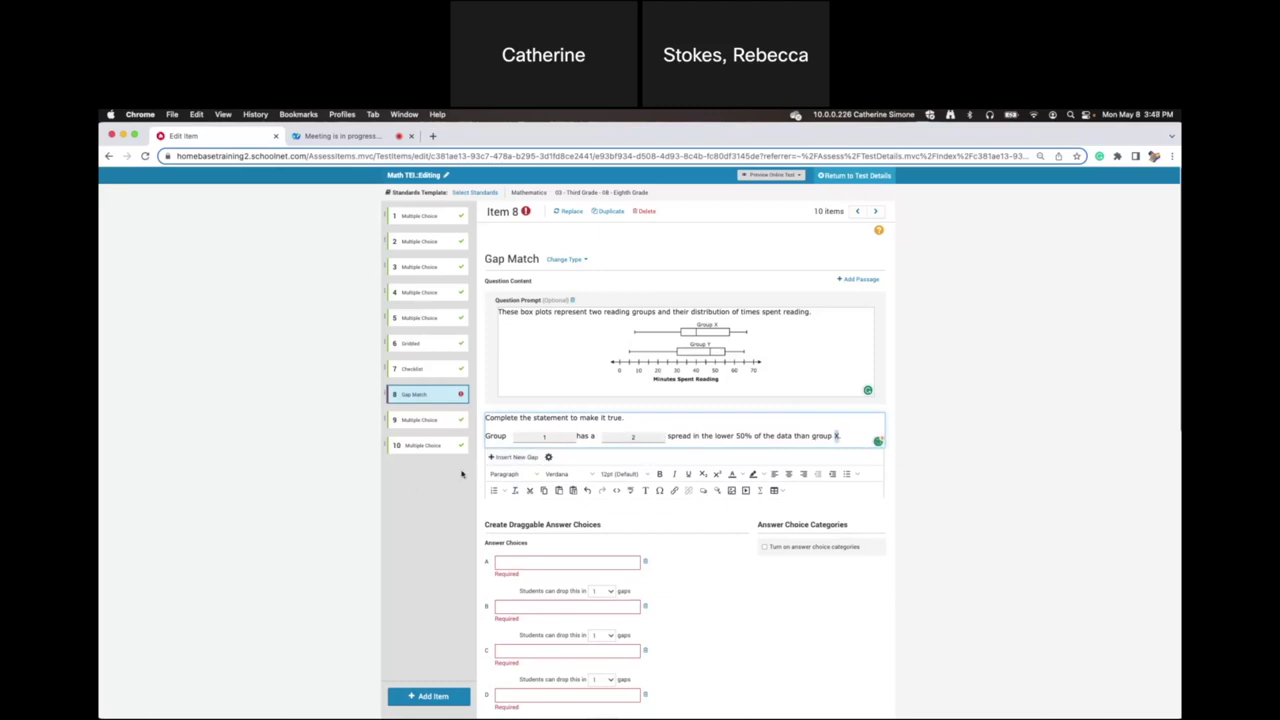
pyautogui.click(514, 457)
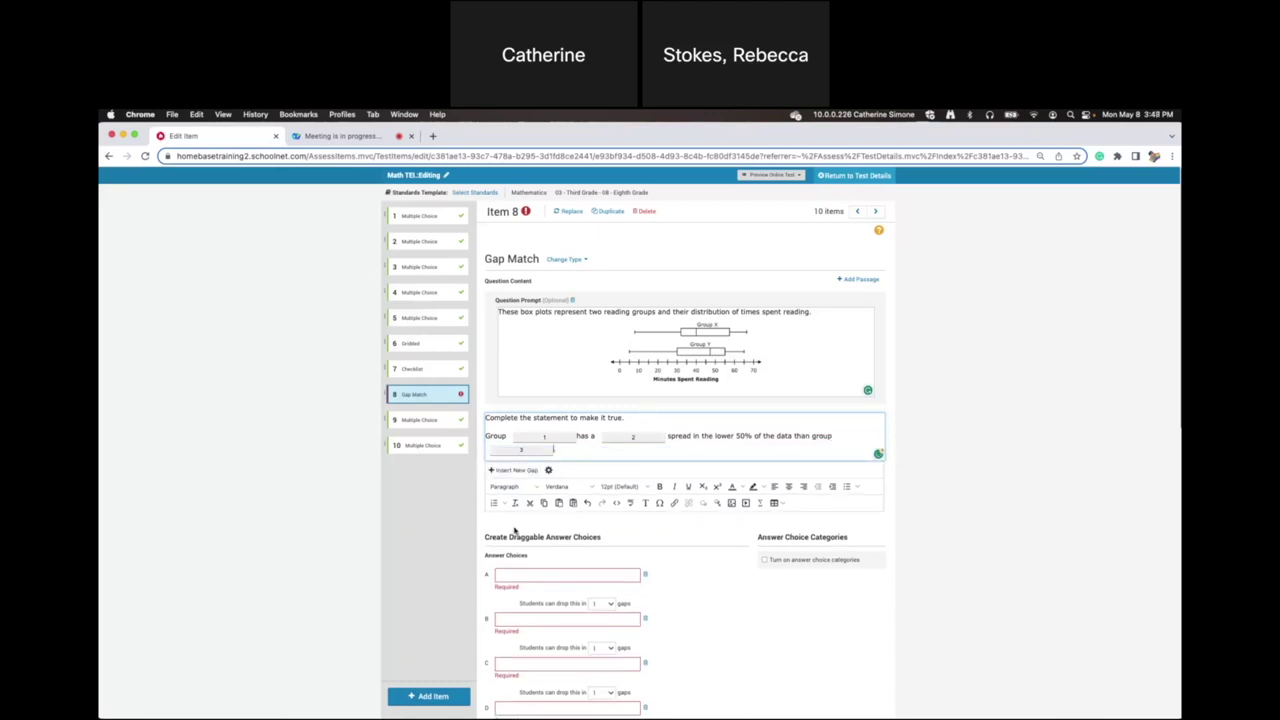
# Set the gap width for item 8 to 75 in the gap settings.
pyautogui.click(548, 470)
pyautogui.moveTo(542, 456); pyautogui.dragTo(517, 456)
pyautogui.write('75')
pyautogui.click(758, 502)
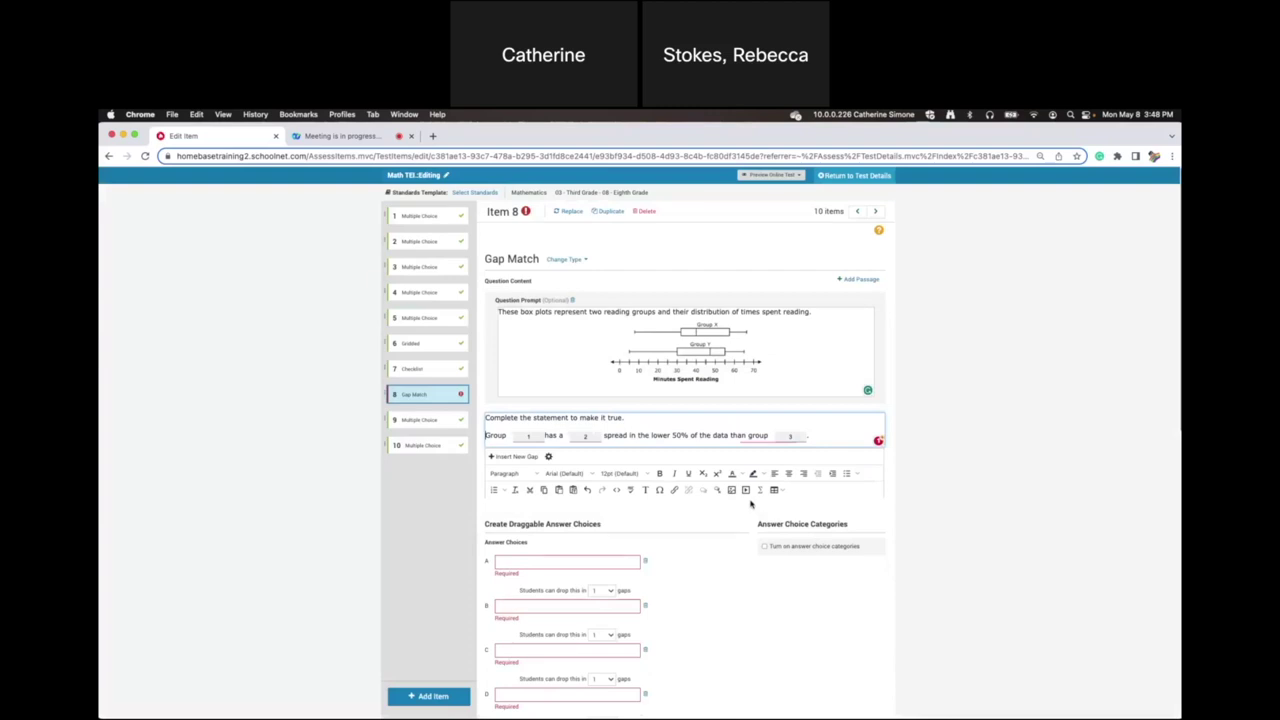
# Remove the extra space before item 8's third gap and enter X, Y, greater and median as answer choices A to D.
pyautogui.click(785, 437)
pyautogui.press('BackSpace')
pyautogui.click(557, 564)
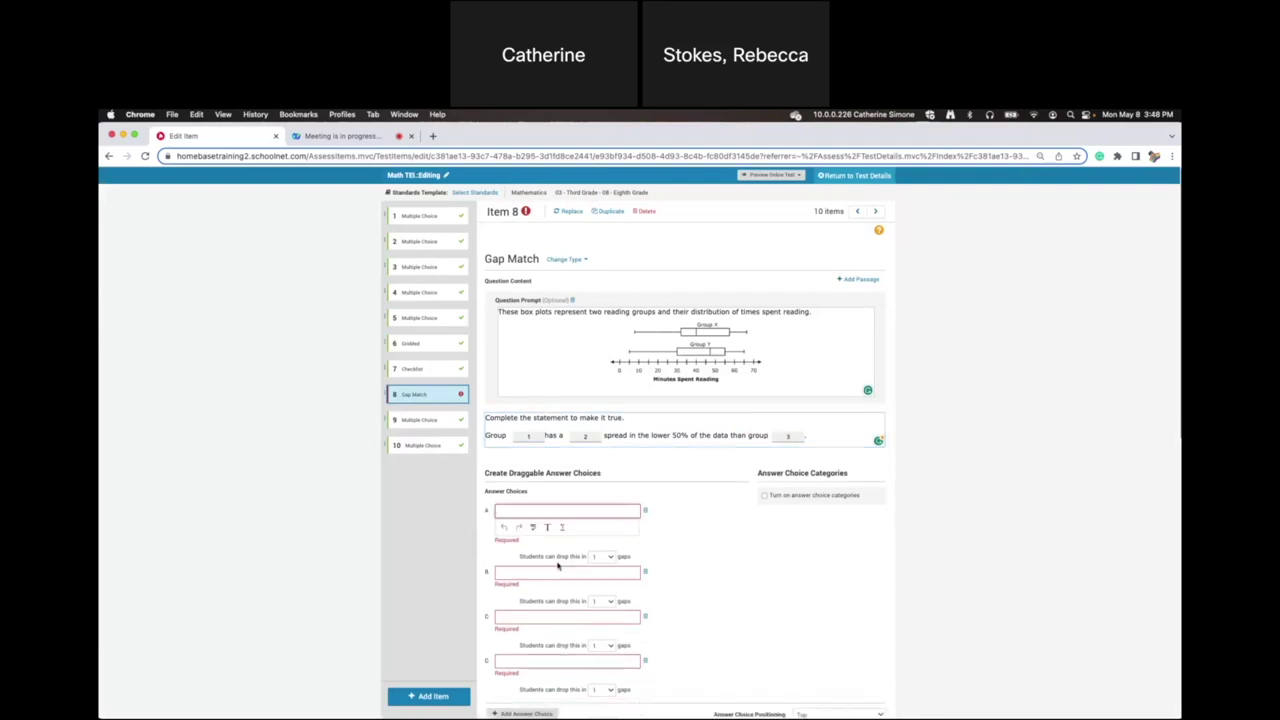
pyautogui.write('X')
pyautogui.click(557, 561)
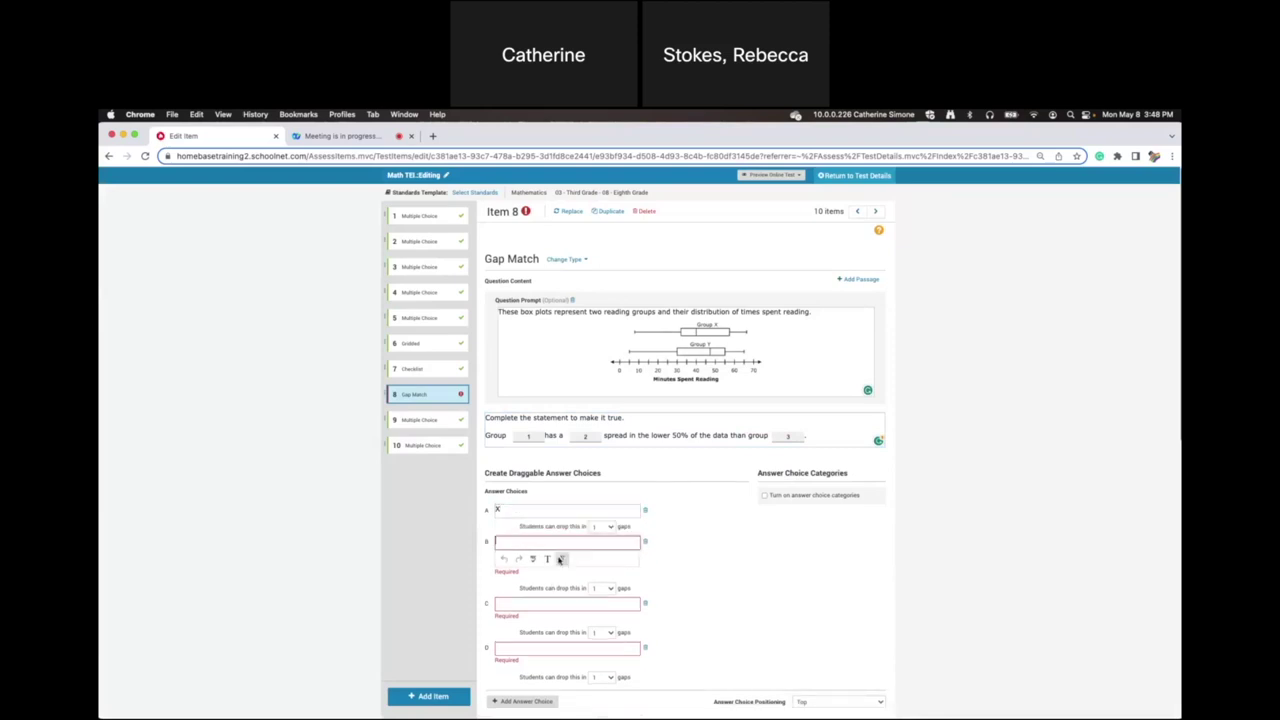
pyautogui.write('Y')
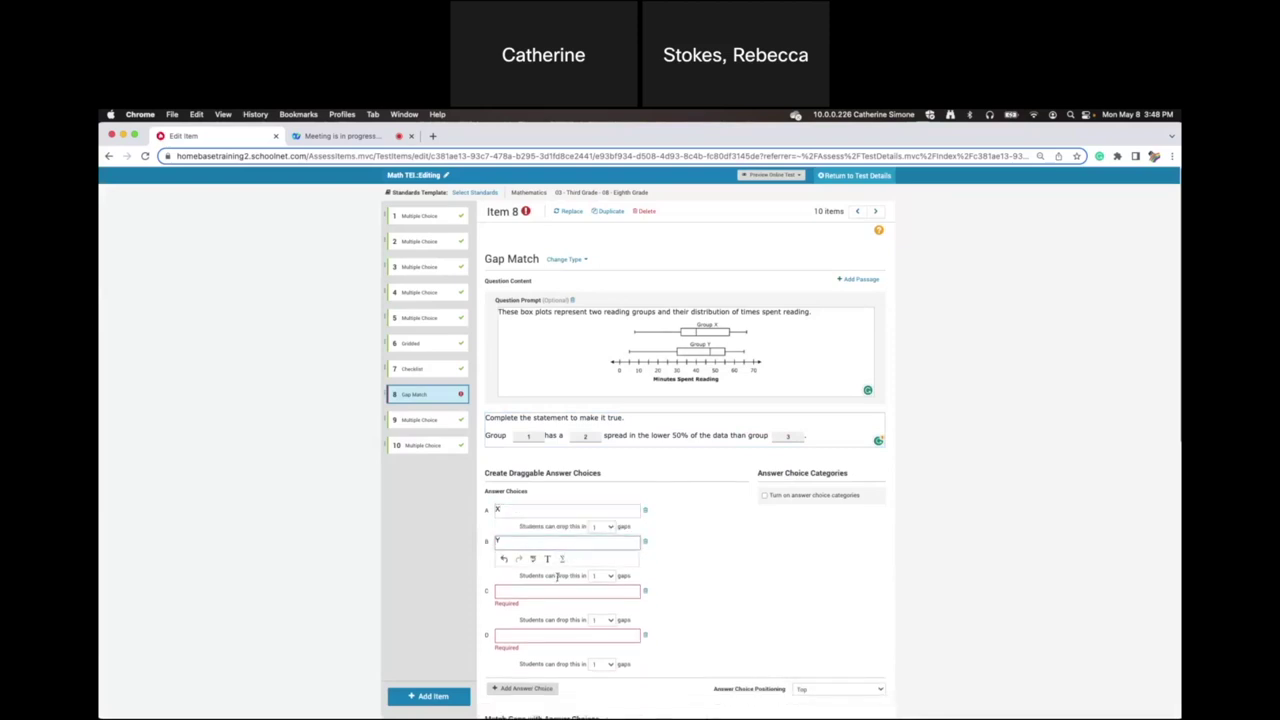
pyautogui.click(551, 589)
pyautogui.write('gr')
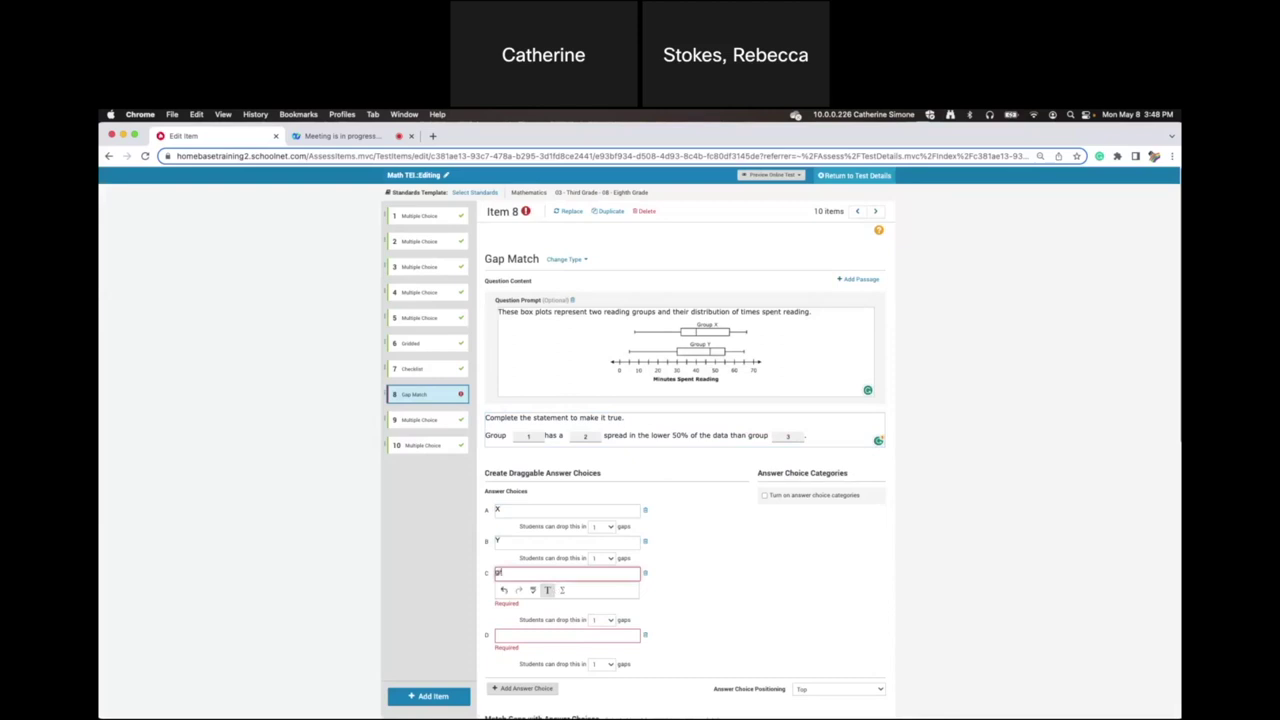
pyautogui.write('eater')
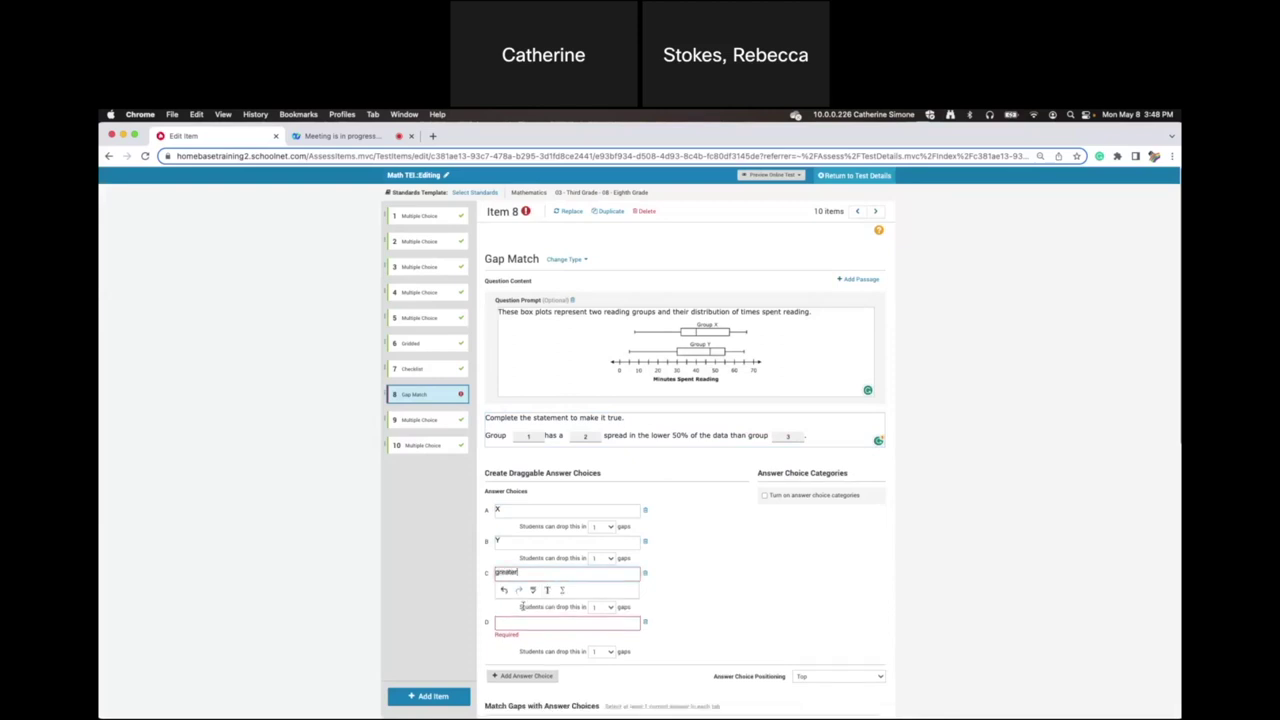
pyautogui.click(517, 624)
pyautogui.write('median')
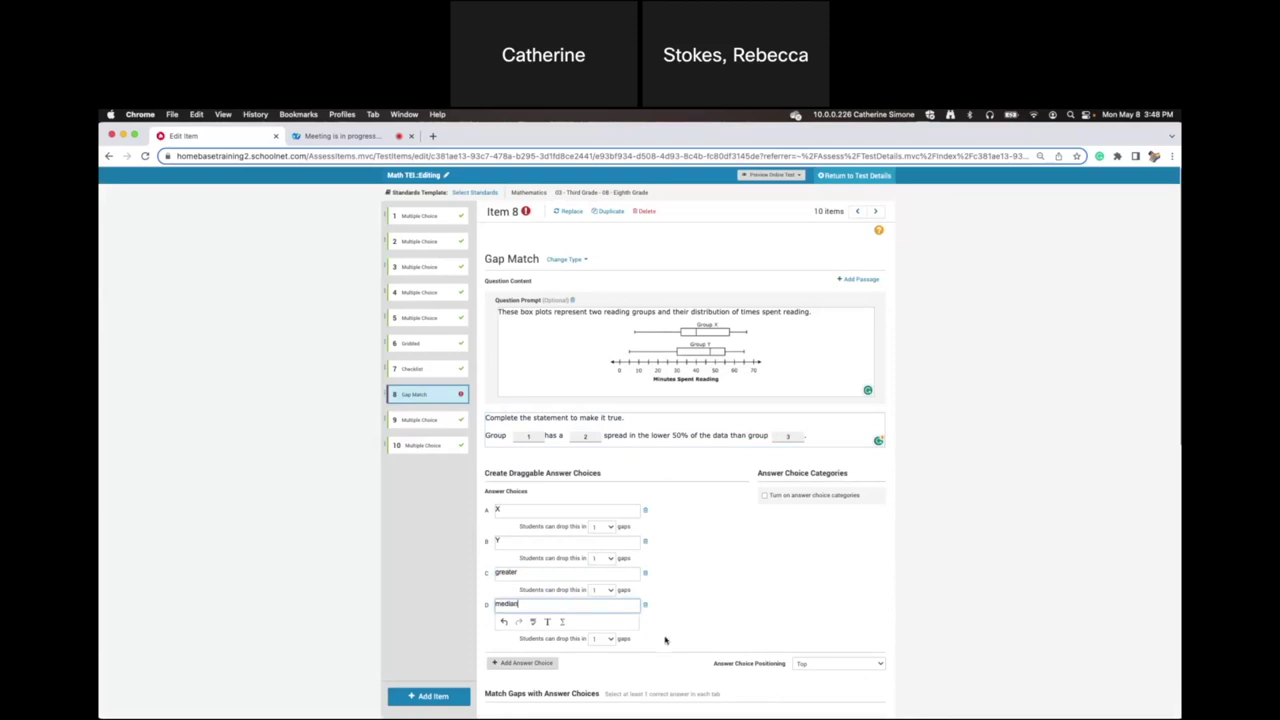
# Check the original answer statements in item 3 and return to item 8.
pyautogui.click(432, 267)
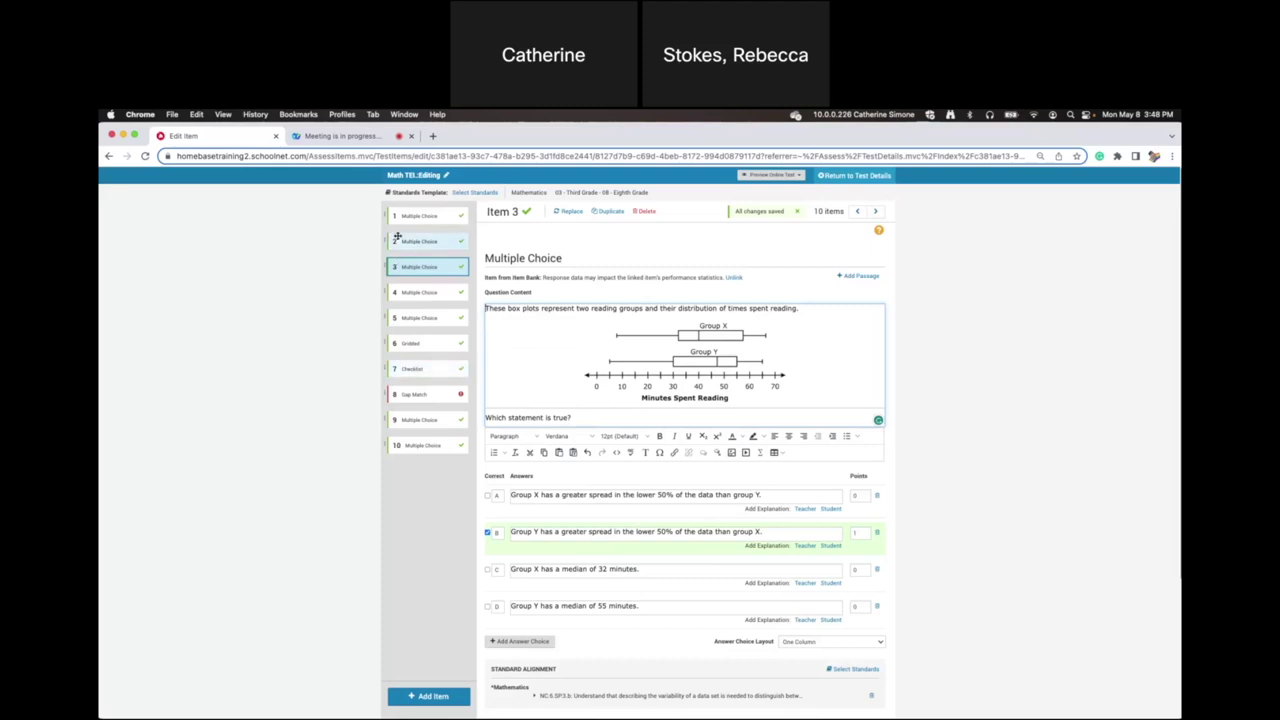
pyautogui.click(435, 396)
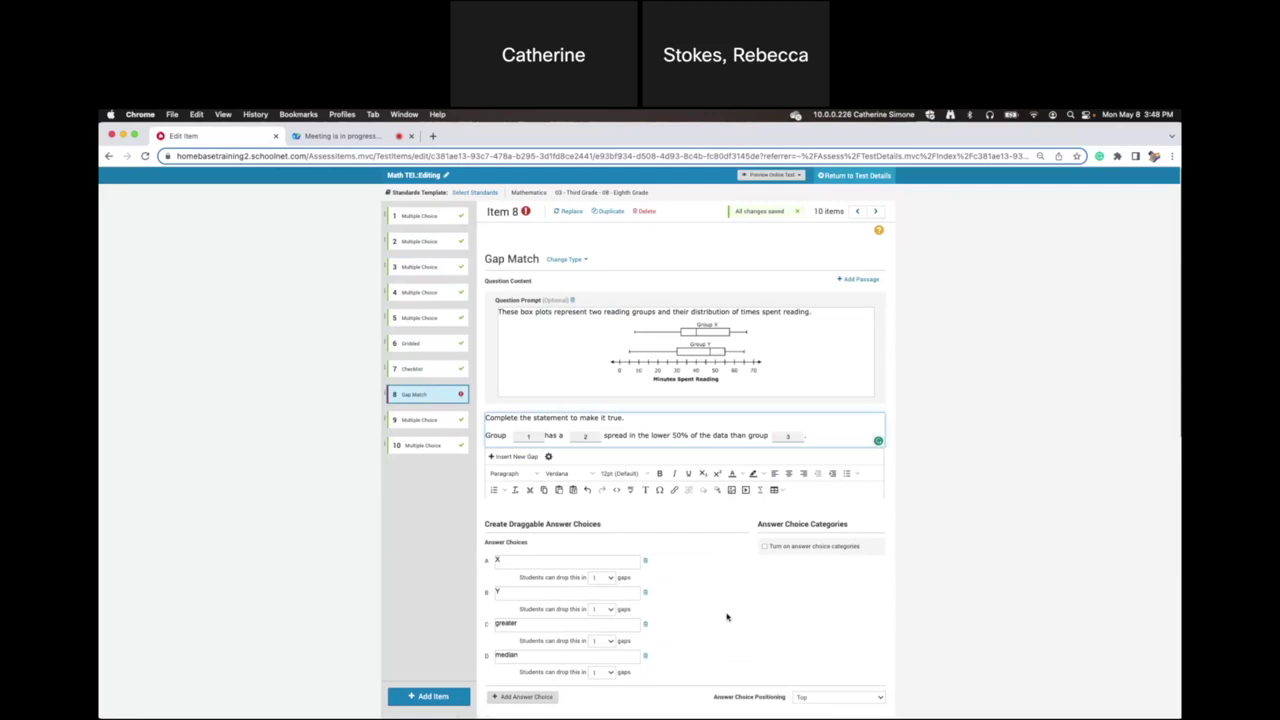
# Turn on answer choice categories for item 8 and name the two categories Group and Spread.
pyautogui.scroll(-3, 727, 617)
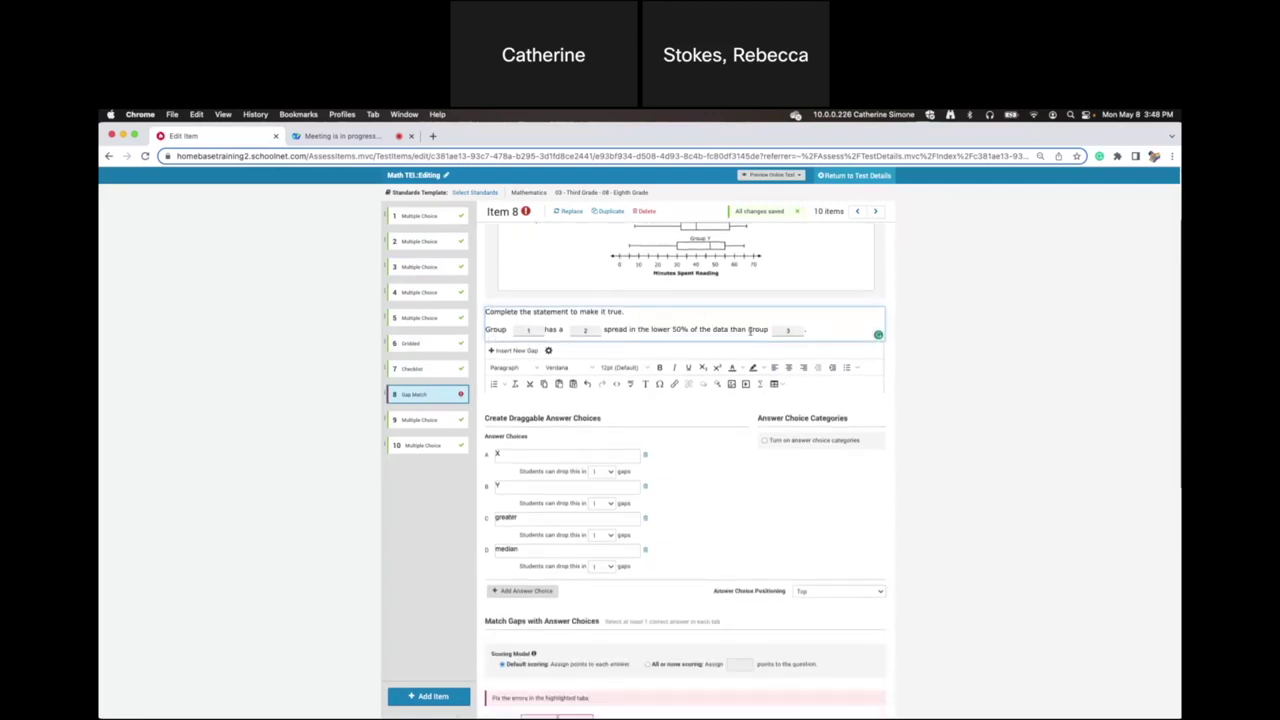
pyautogui.click(766, 444)
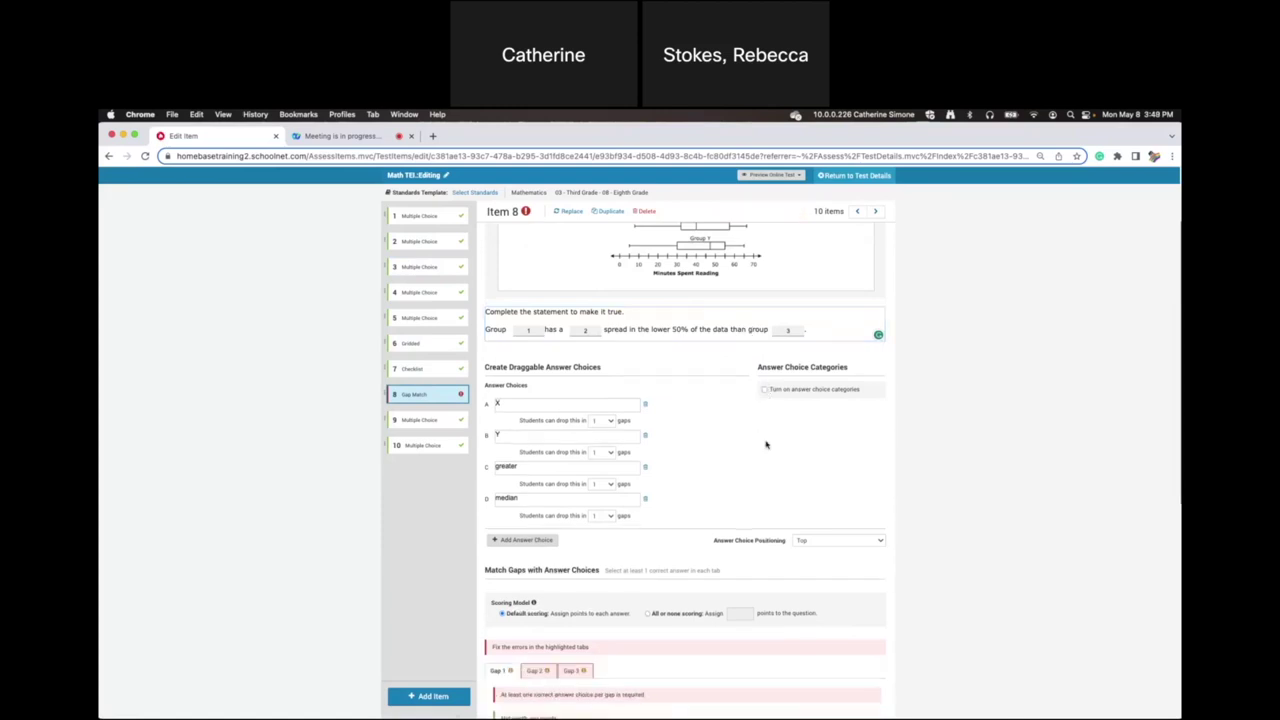
pyautogui.click(765, 389)
pyautogui.click(785, 416)
pyautogui.write('Group')
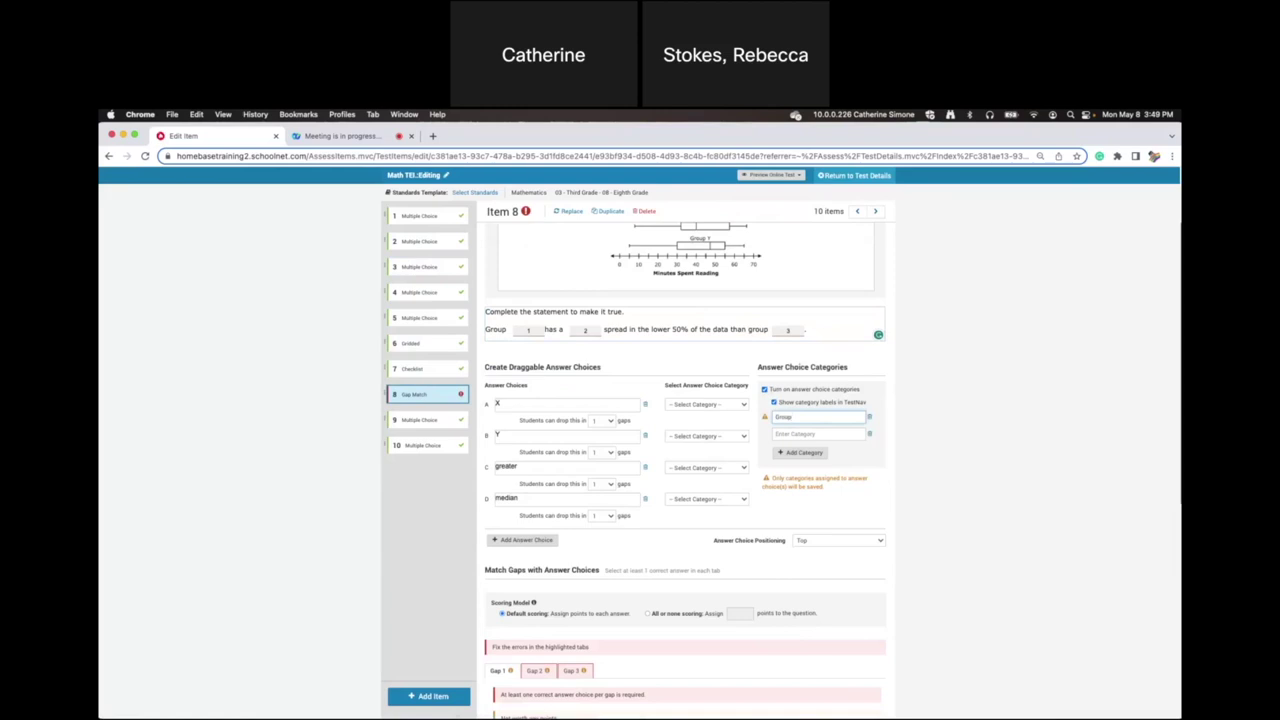
pyautogui.click(796, 435)
pyautogui.write('Spread')
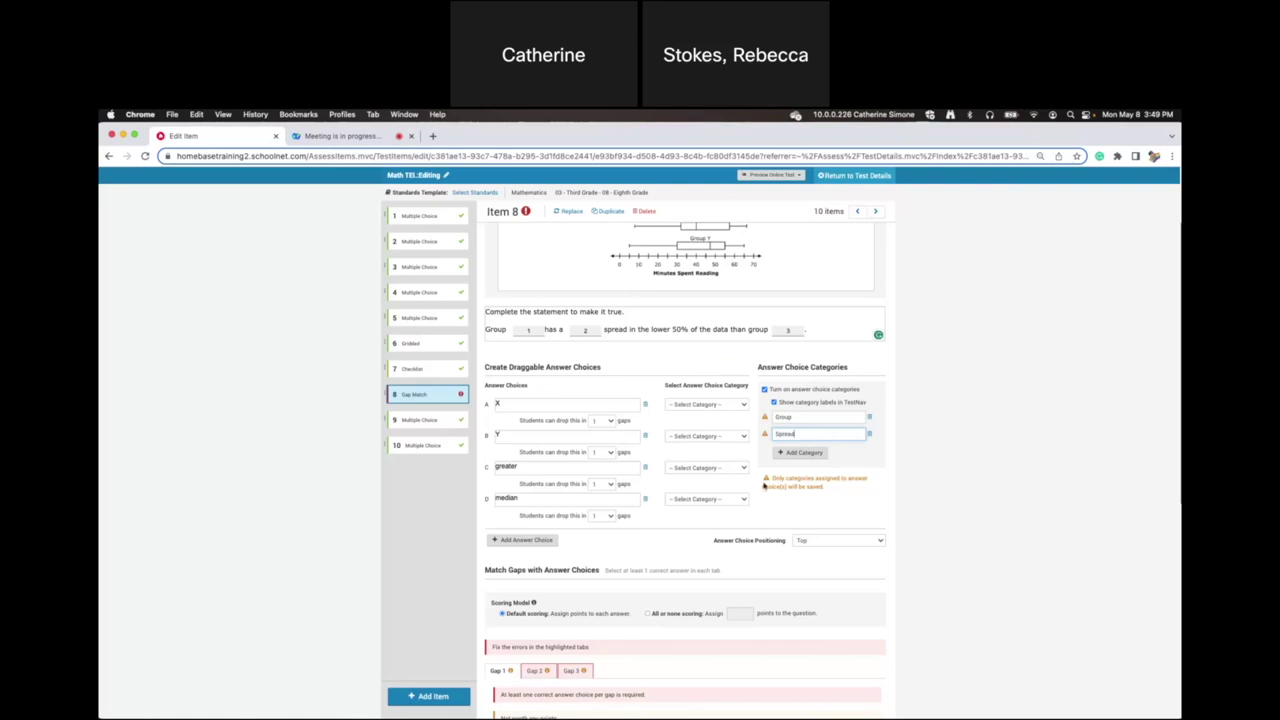
# Assign answer choices X and Y to the Group category, and greater and median to the Spread category.
pyautogui.click(706, 404)
pyautogui.click(700, 416)
pyautogui.click(700, 455)
pyautogui.click(695, 467)
pyautogui.click(700, 487)
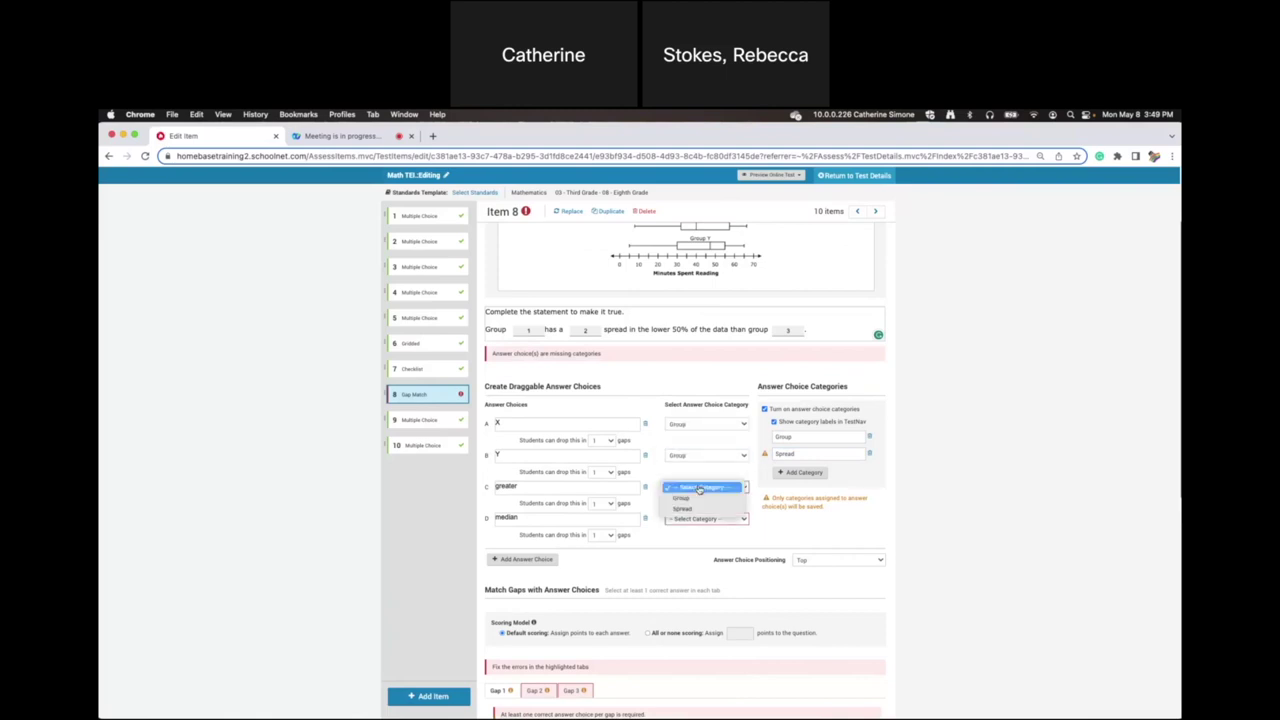
pyautogui.click(700, 508)
pyautogui.click(703, 519)
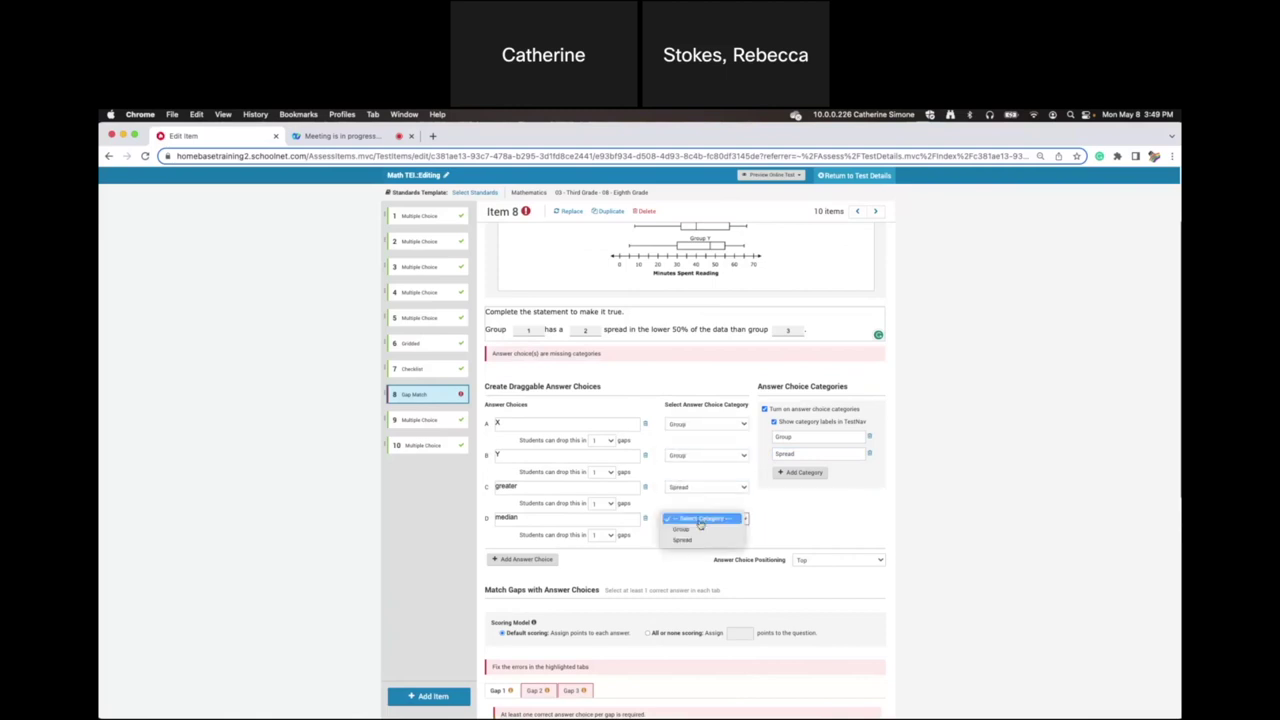
pyautogui.click(700, 545)
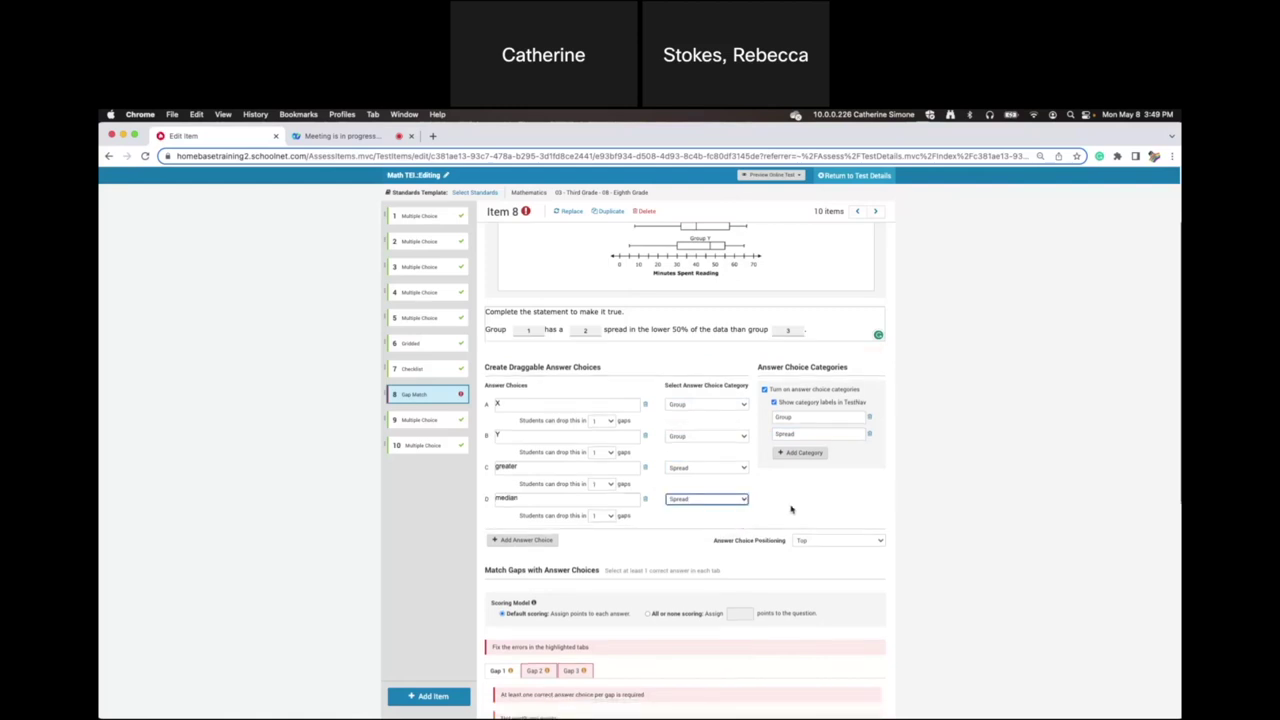
# Set item 8's answer choice positioning to Bottom and remove the extra space before the first gap in the statement.
pyautogui.click(815, 542)
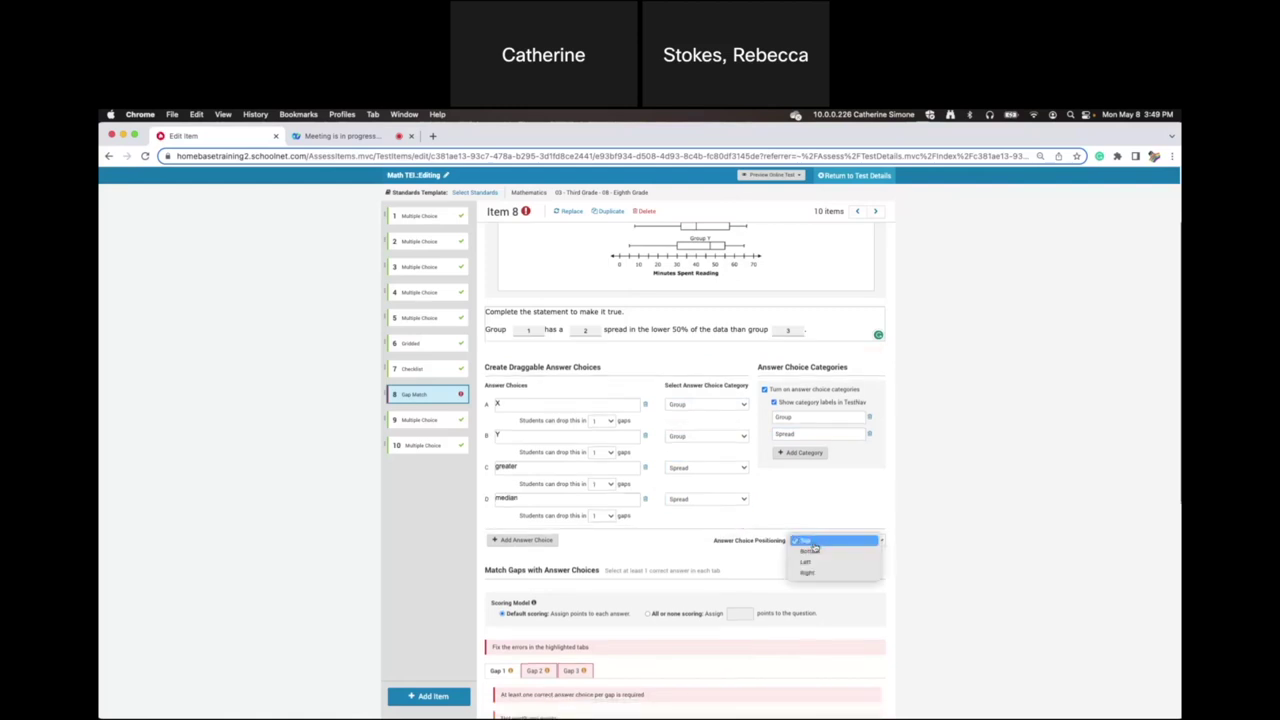
pyautogui.click(815, 551)
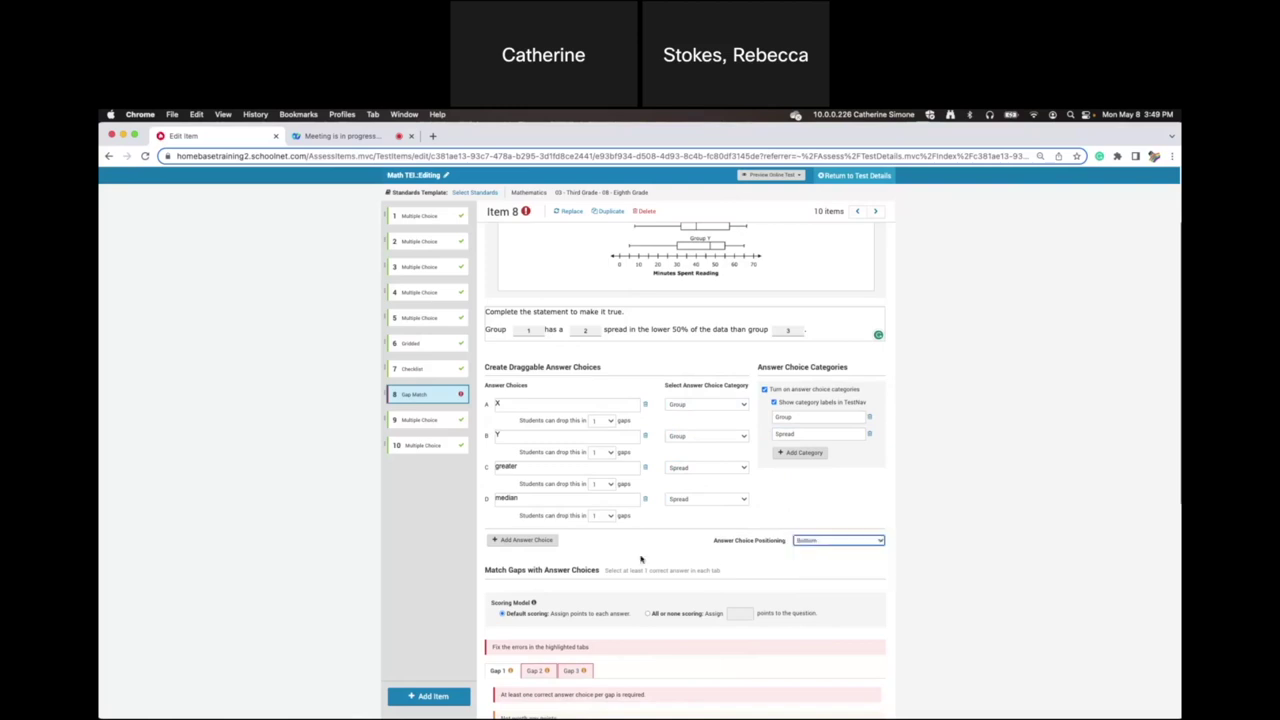
pyautogui.scroll(-1, 632, 560)
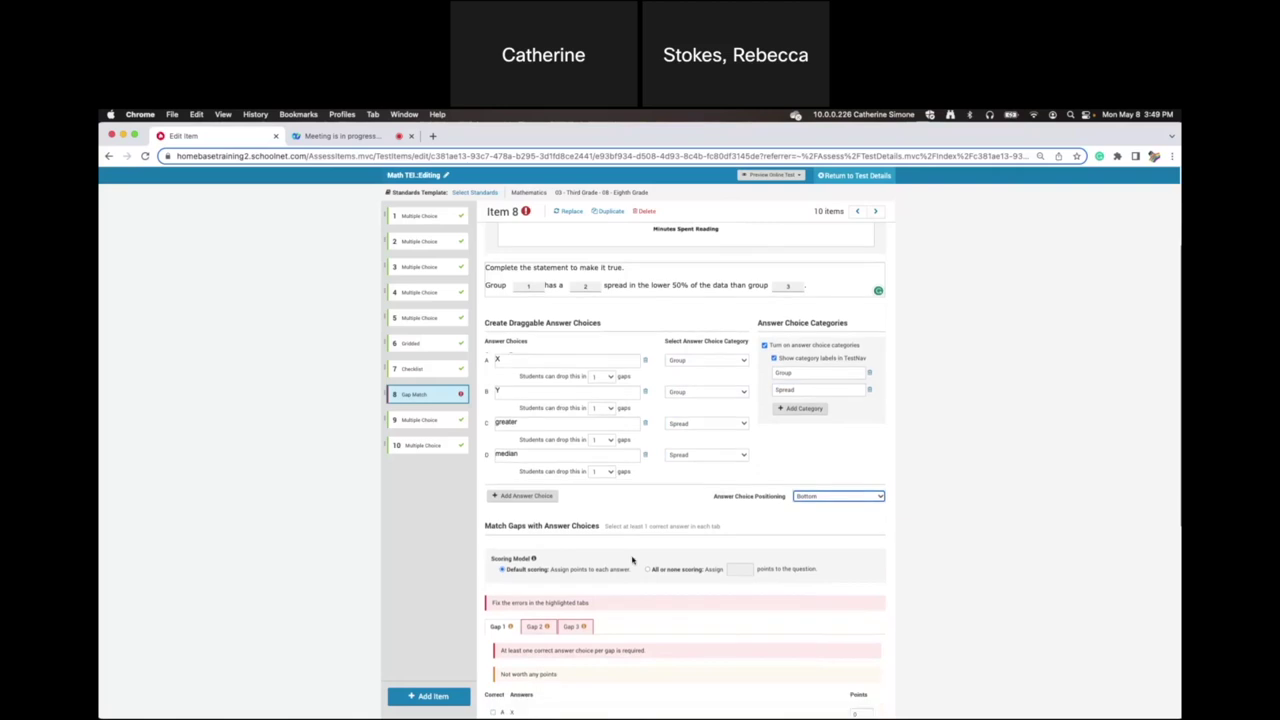
pyautogui.click(509, 287)
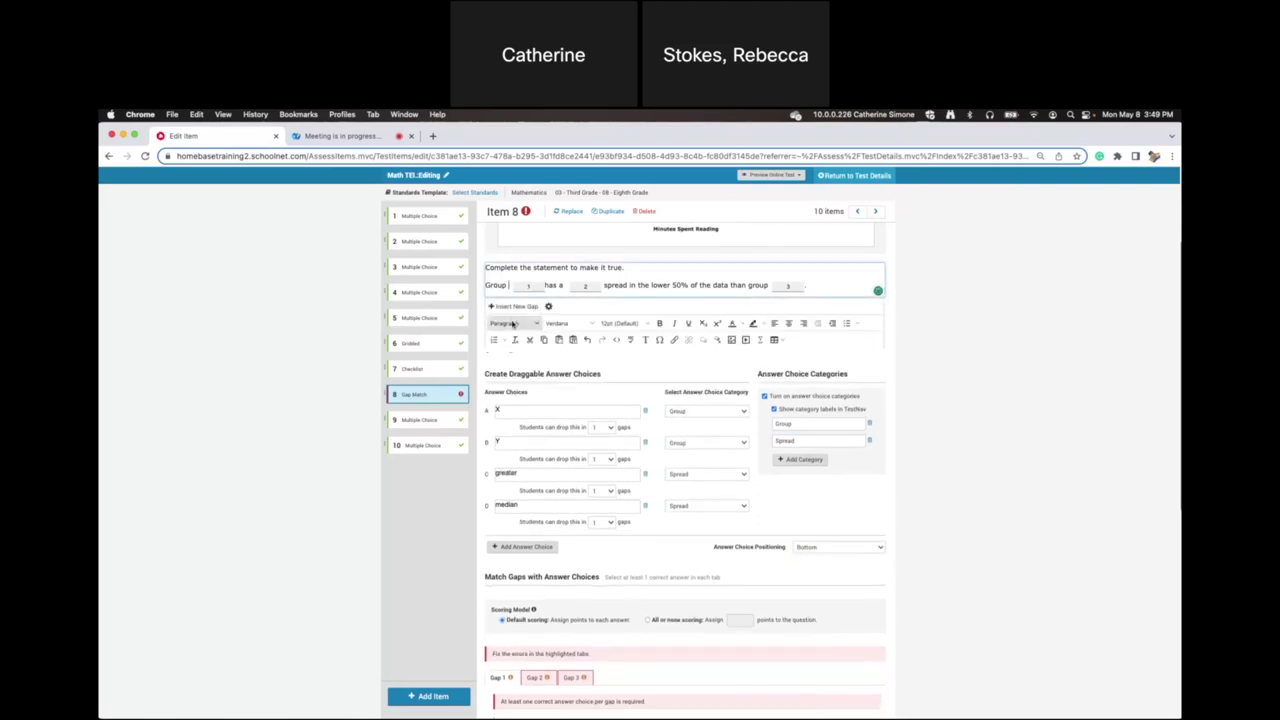
# Mark the correct answers for item 8's gaps: Y for Gap 1, greater for Gap 2 and X for Gap 3.
pyautogui.scroll(-2, 570, 597)
pyautogui.scroll(-5, 571, 597)
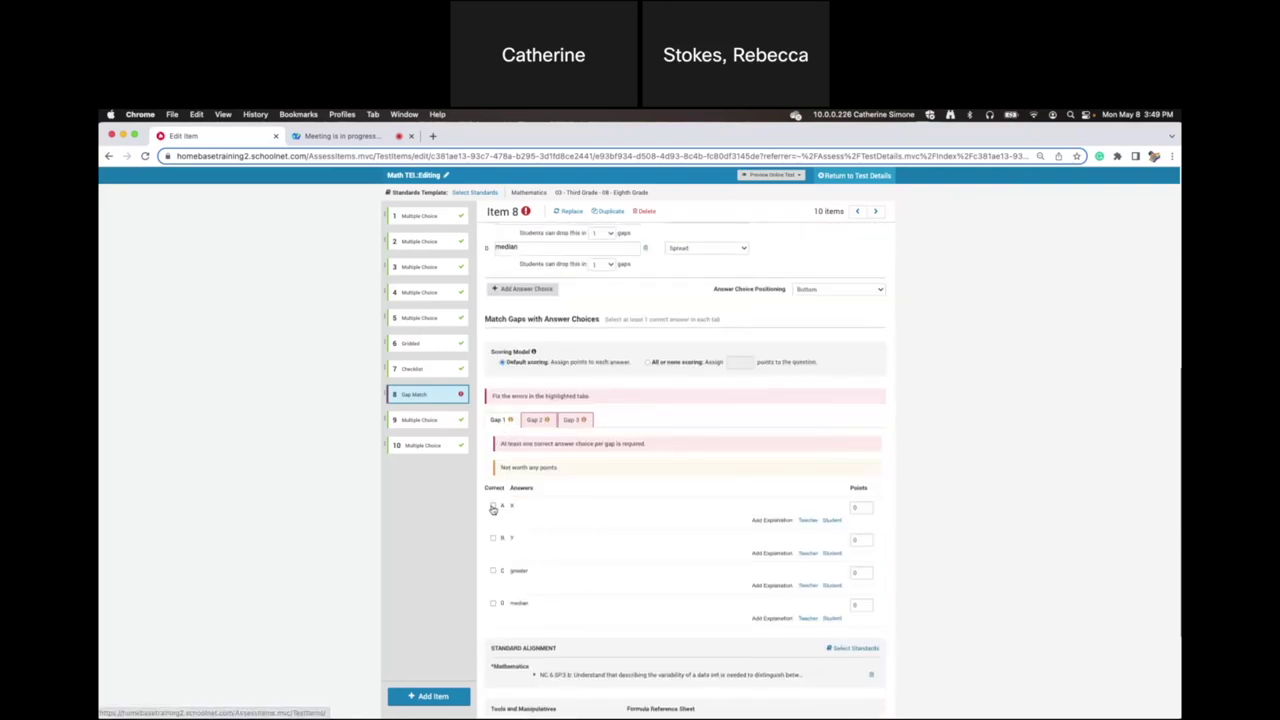
pyautogui.click(493, 538)
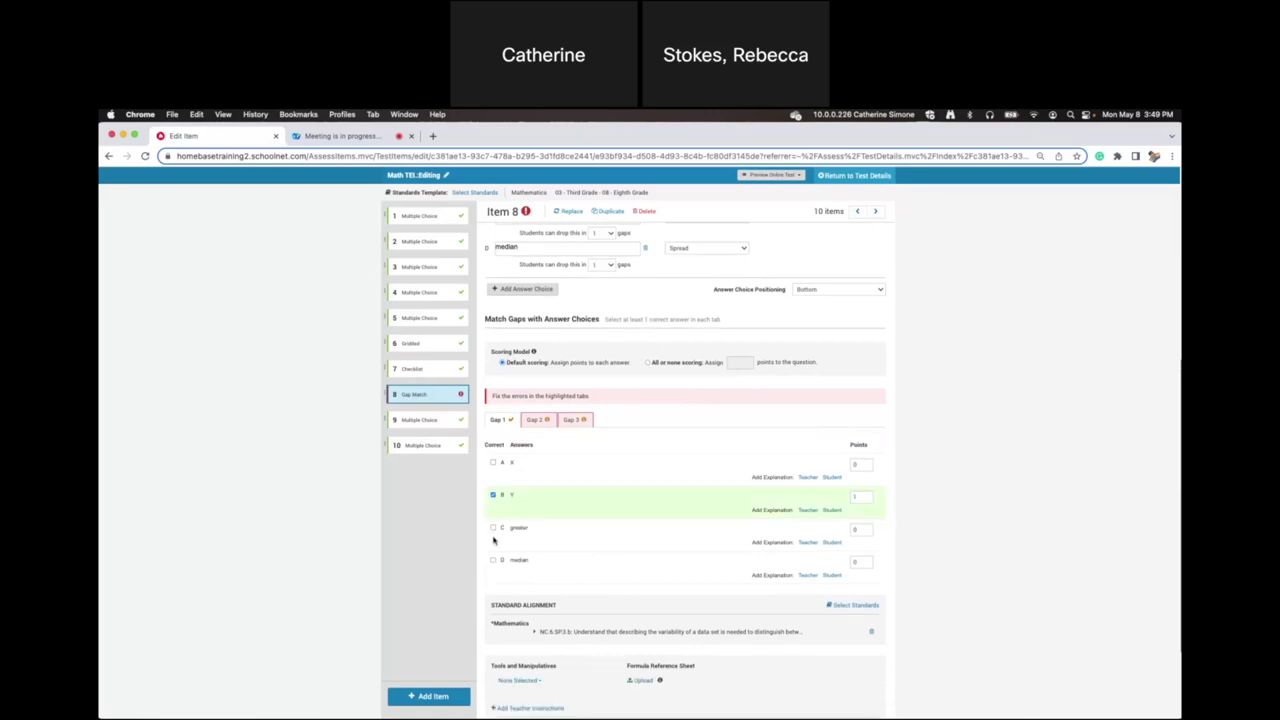
pyautogui.click(535, 420)
pyautogui.scroll(1, 576, 540)
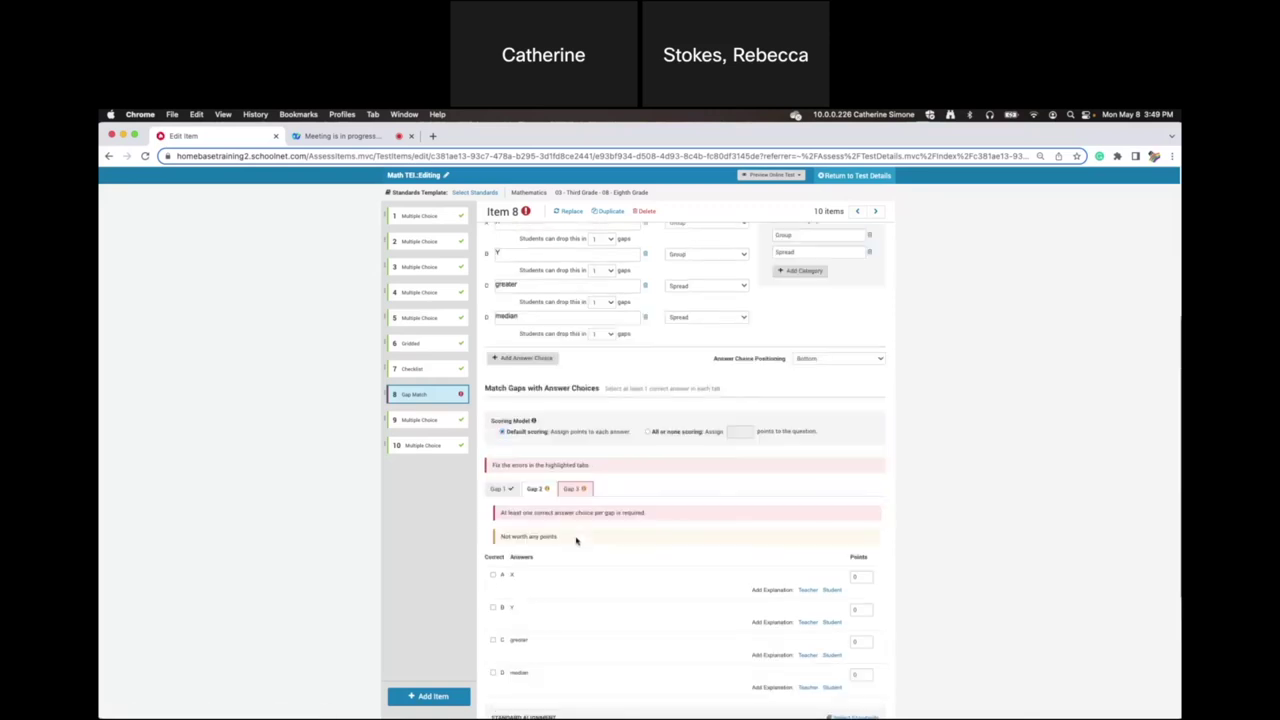
pyautogui.scroll(4, 576, 540)
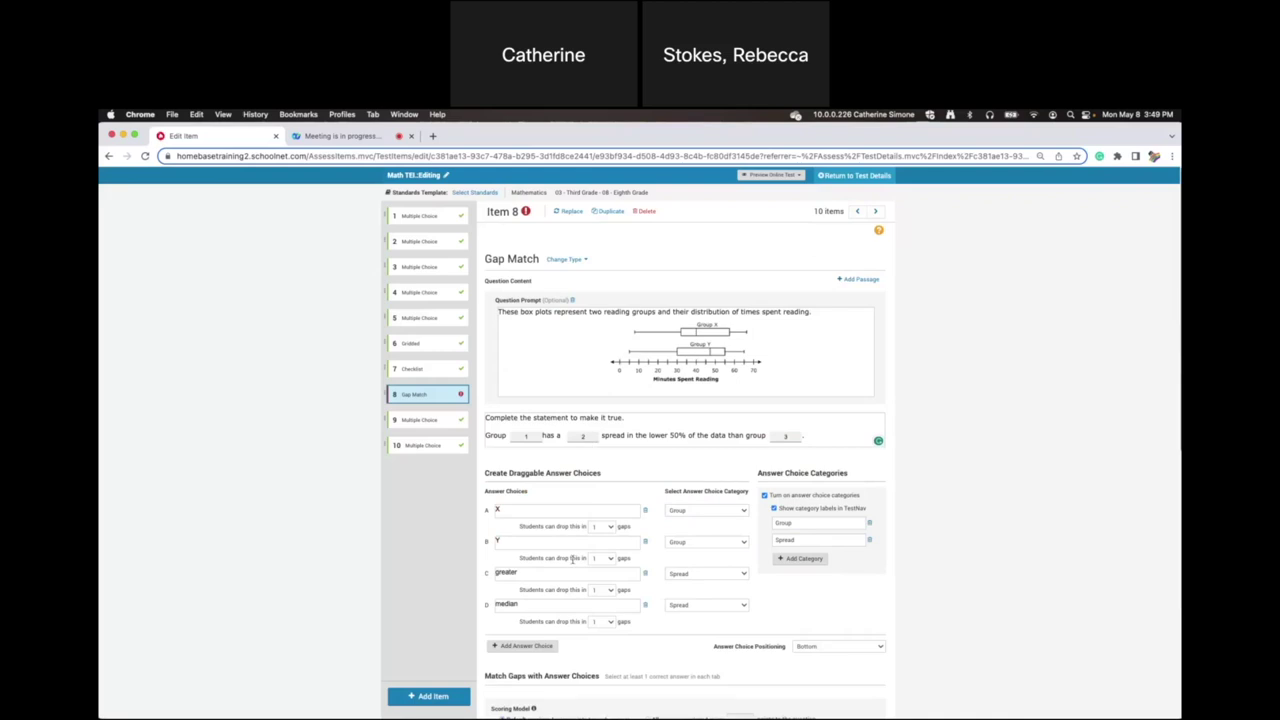
pyautogui.scroll(-5, 573, 560)
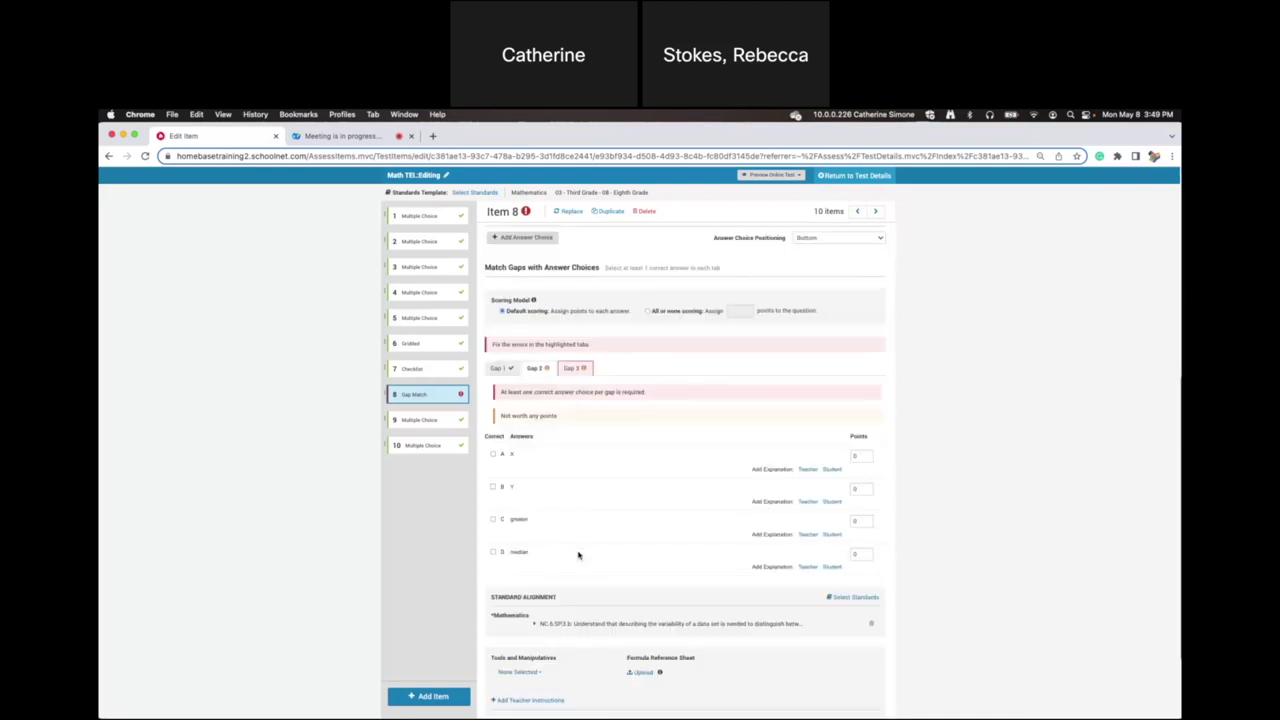
pyautogui.click(492, 520)
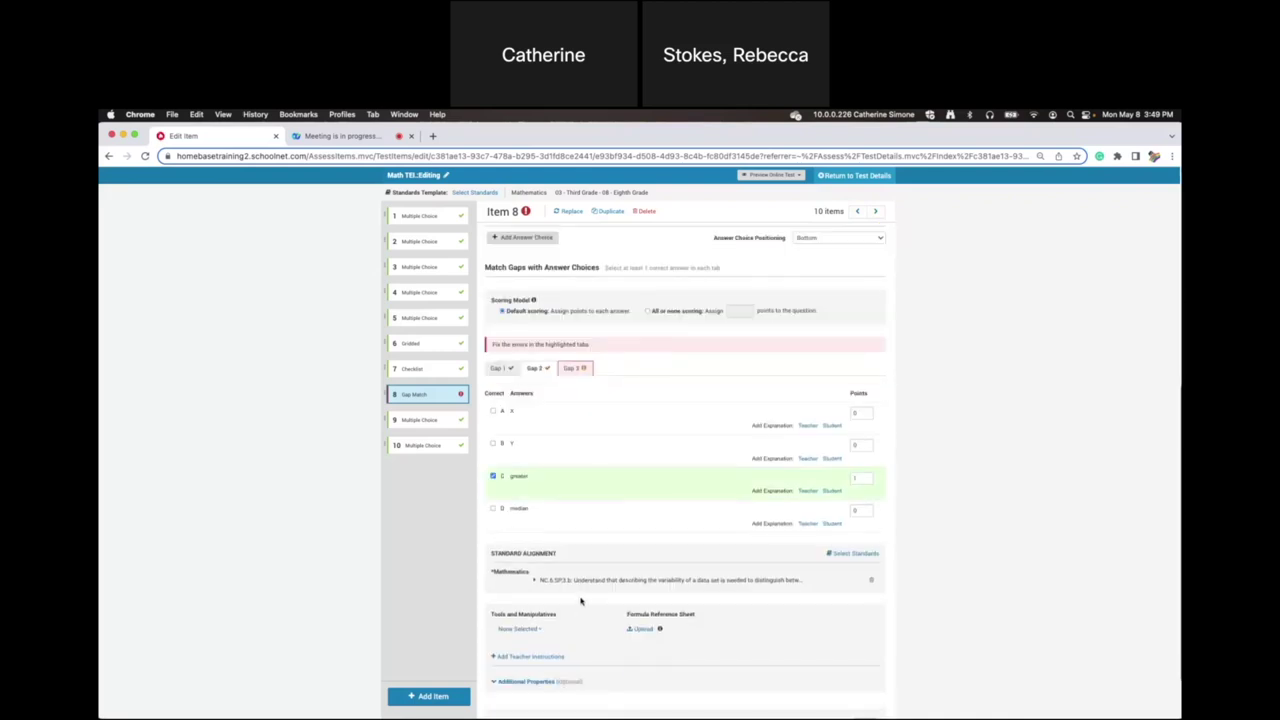
pyautogui.click(572, 369)
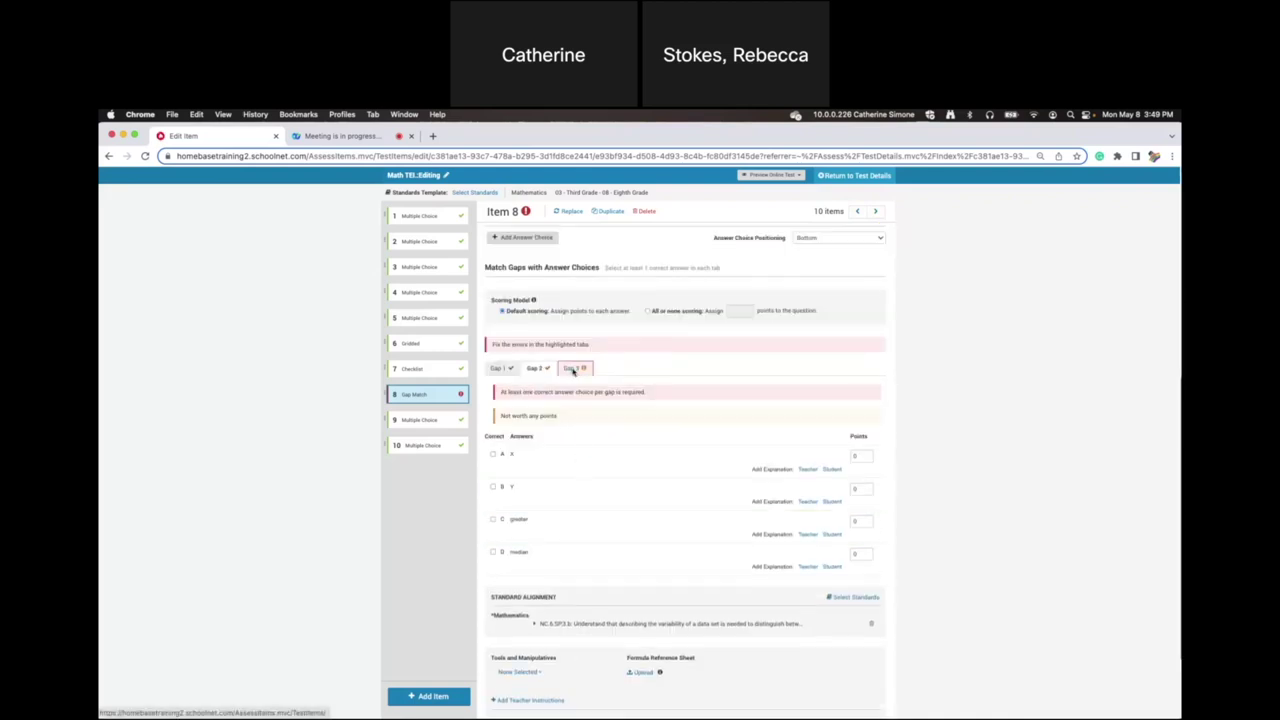
pyautogui.click(492, 455)
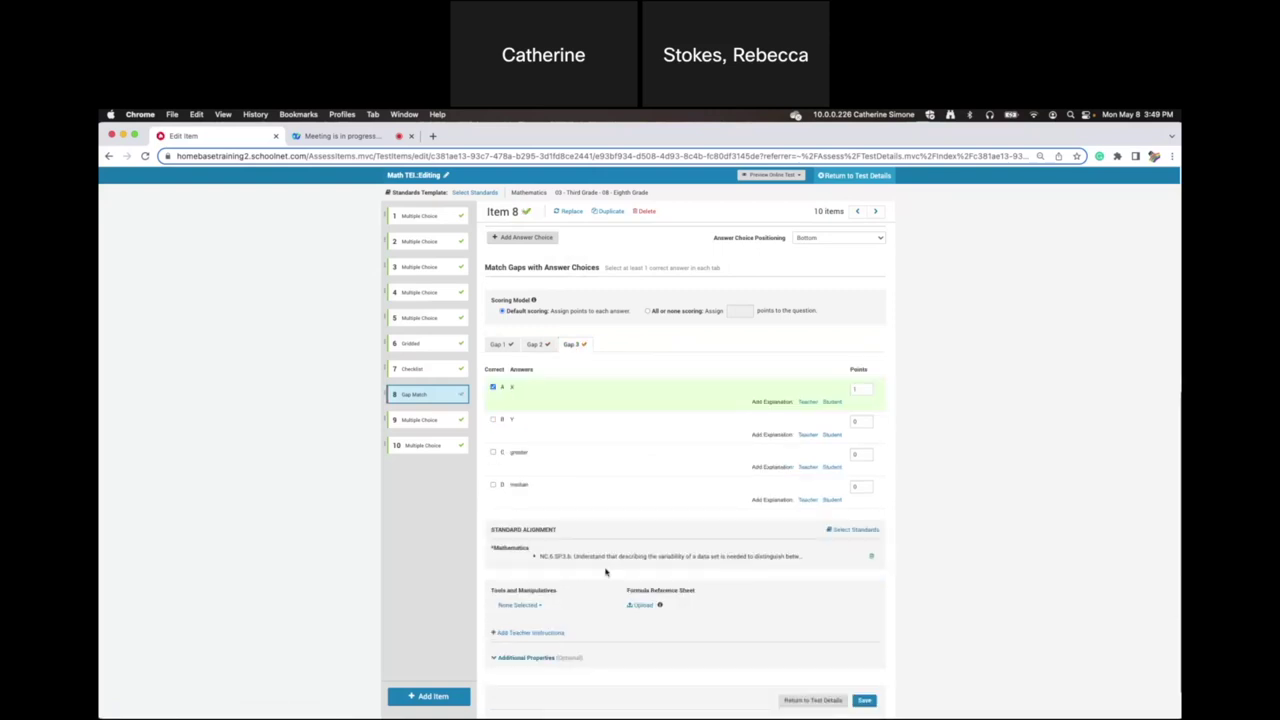
# Switch item 8 to all or none scoring worth 1 point and save the item.
pyautogui.scroll(3, 627, 535)
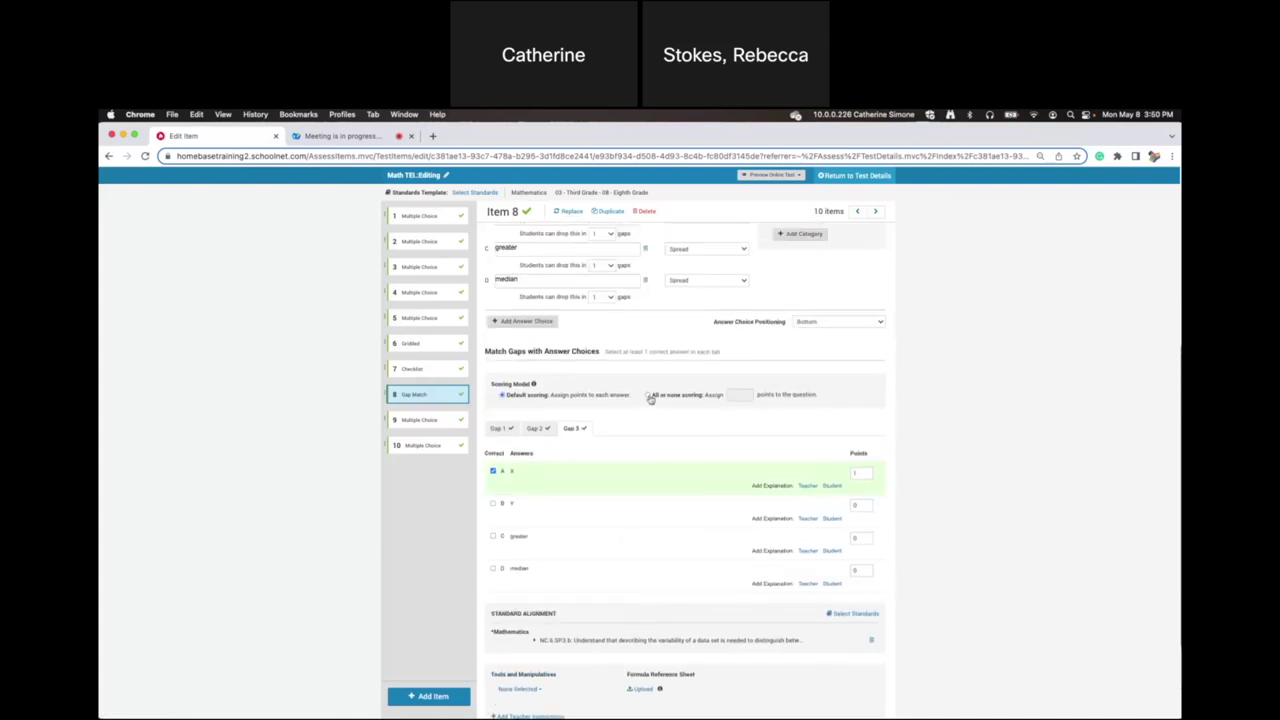
pyautogui.click(647, 396)
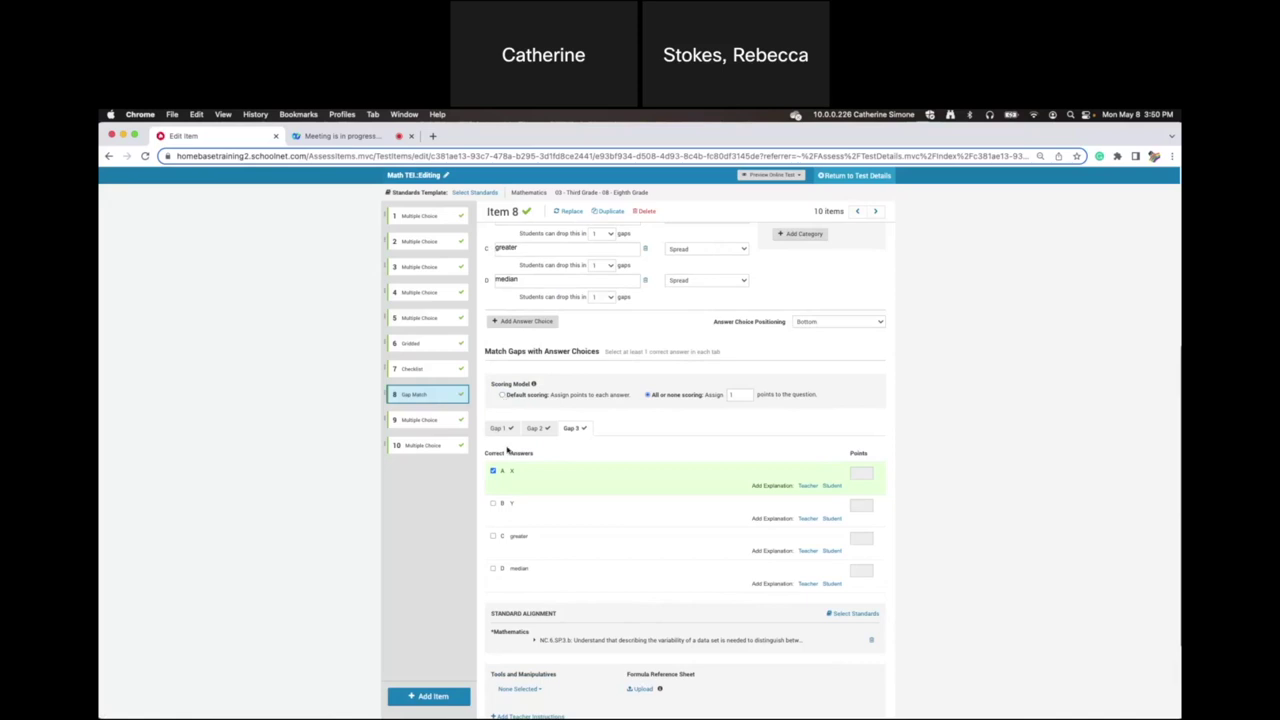
pyautogui.scroll(5, 600, 575)
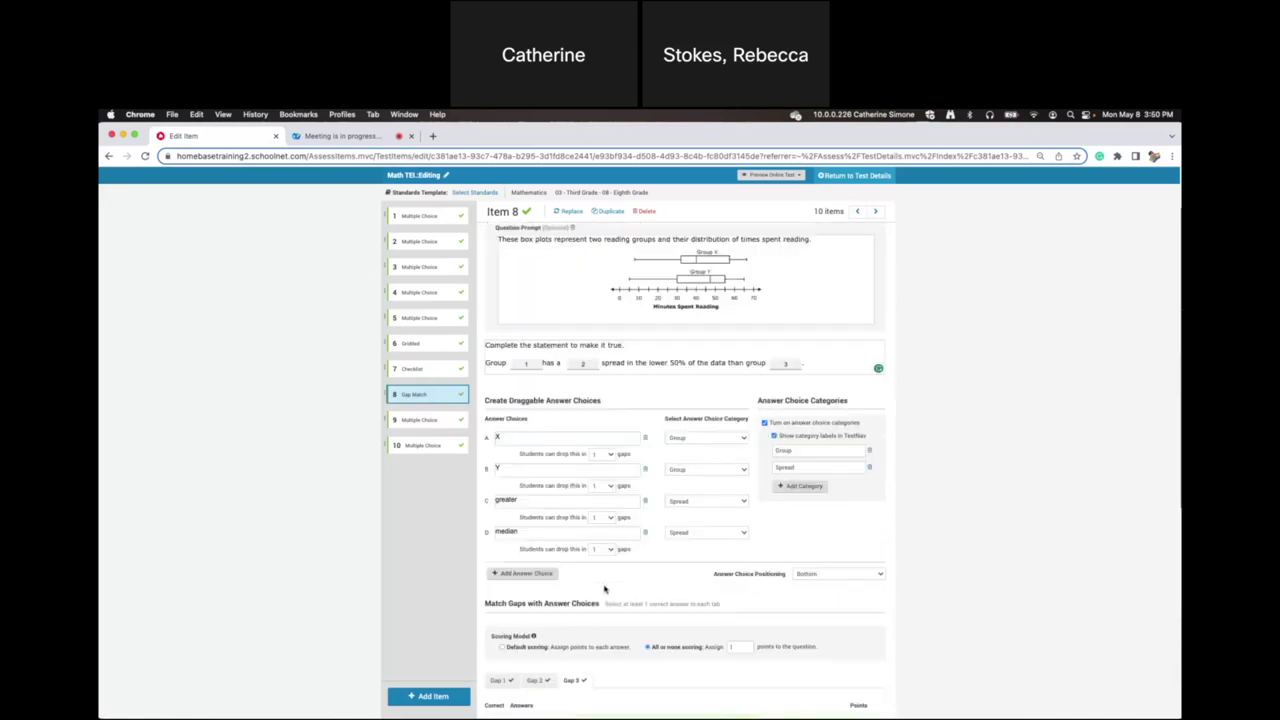
pyautogui.scroll(-5, 604, 589)
pyautogui.scroll(-2, 604, 589)
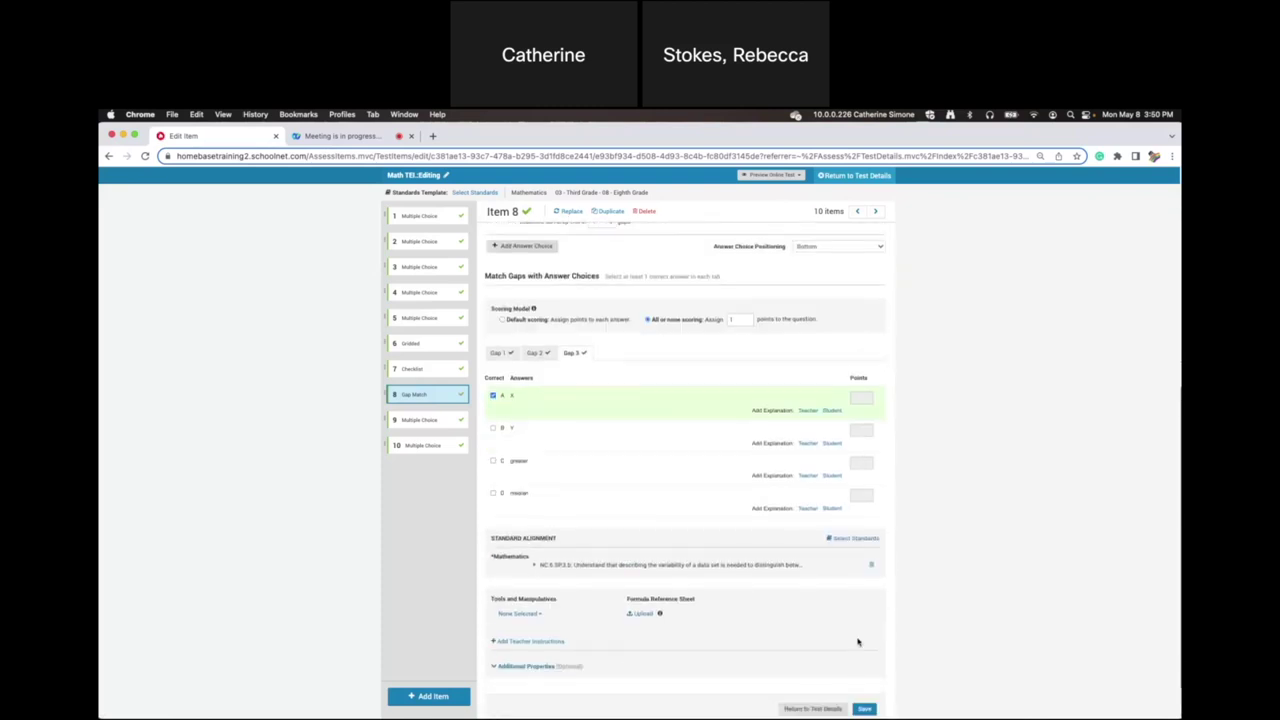
pyautogui.scroll(-1, 857, 642)
pyautogui.click(865, 657)
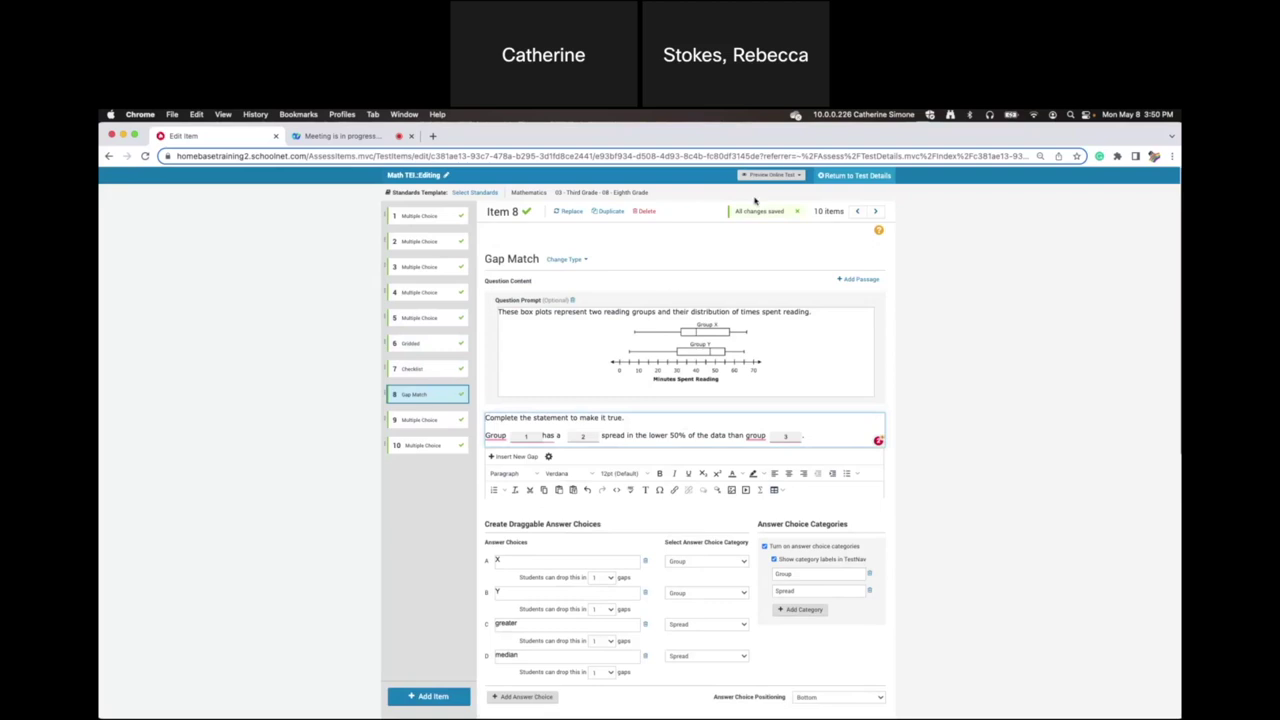
# Reorder the test items so the Gridded item is number 2 and the Checklist item is number 4.
pyautogui.click(787, 176)
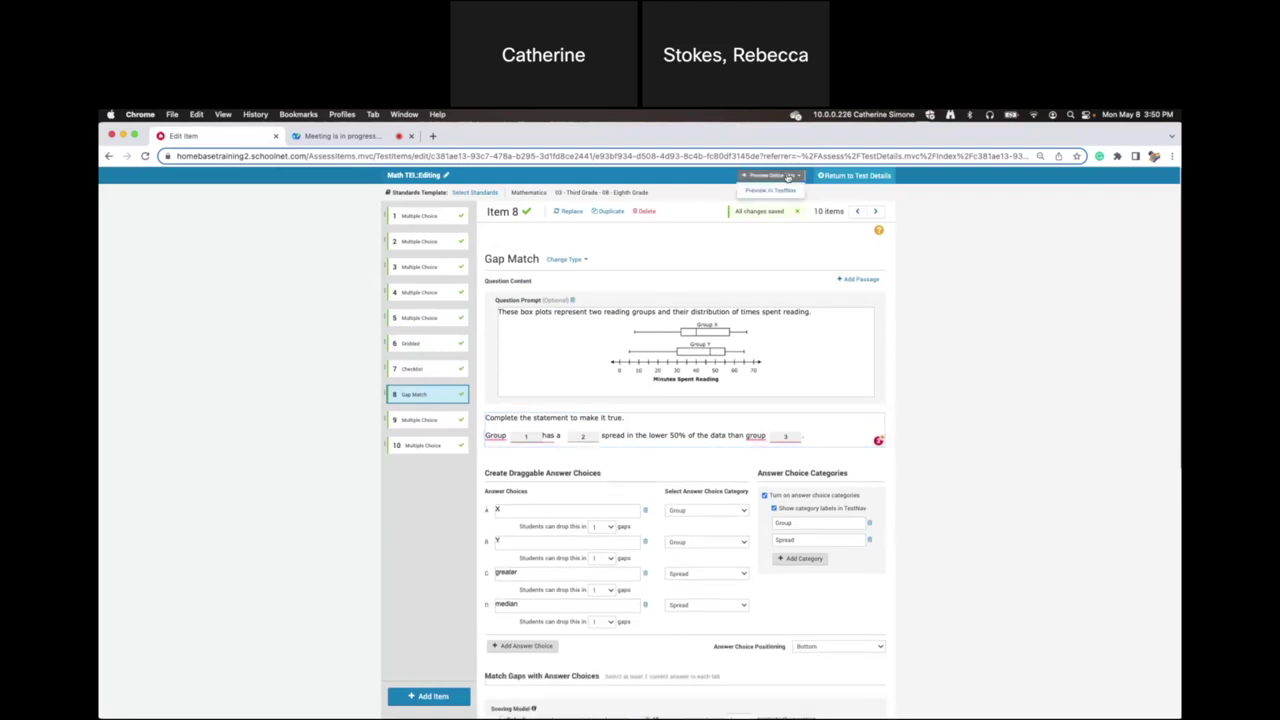
pyautogui.moveTo(423, 345); pyautogui.dragTo(430, 240)
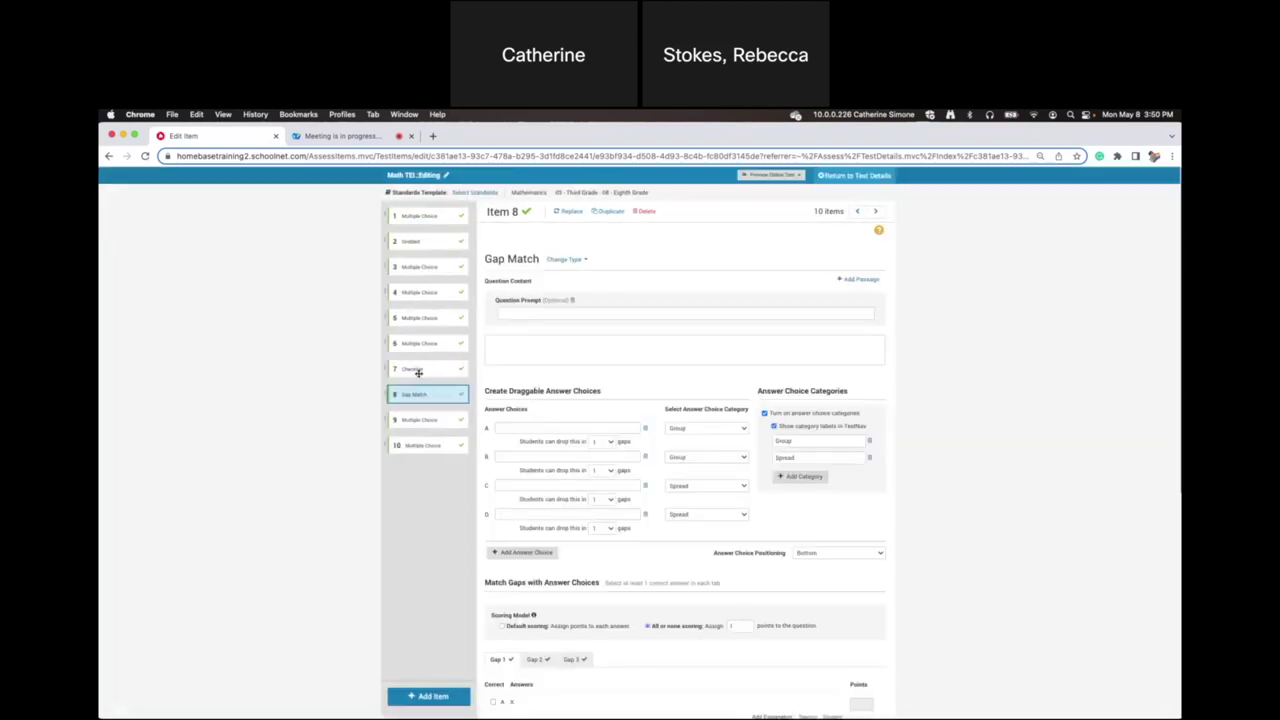
pyautogui.moveTo(418, 370); pyautogui.dragTo(420, 286)
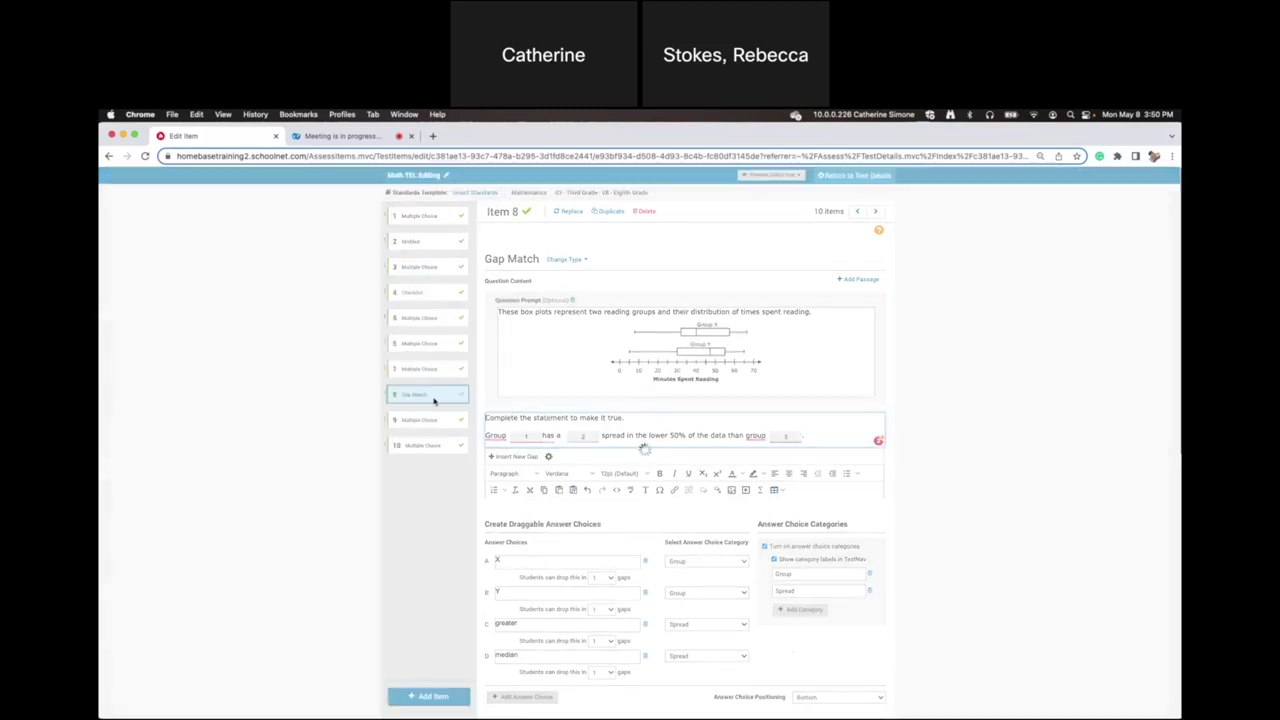
# Move the Gap Match item to number 6 and start an online preview of the test.
pyautogui.moveTo(426, 398); pyautogui.dragTo(421, 345)
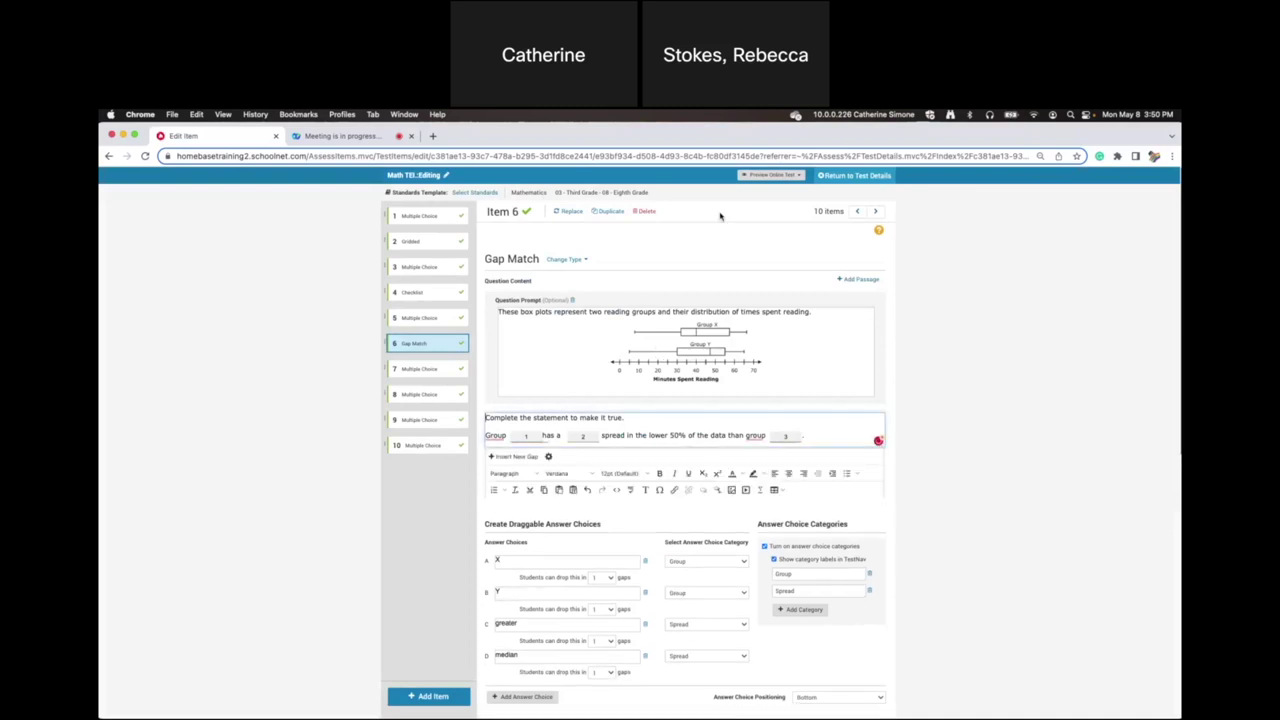
pyautogui.click(766, 175)
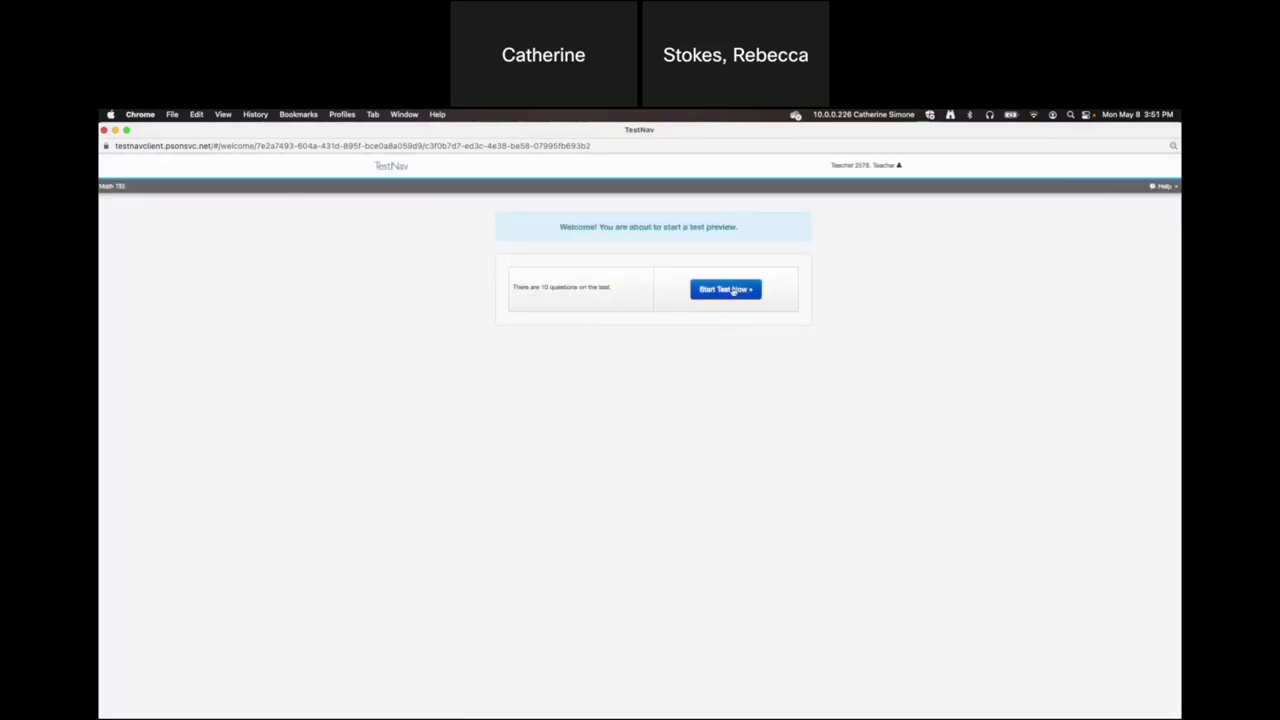
pyautogui.click(731, 289)
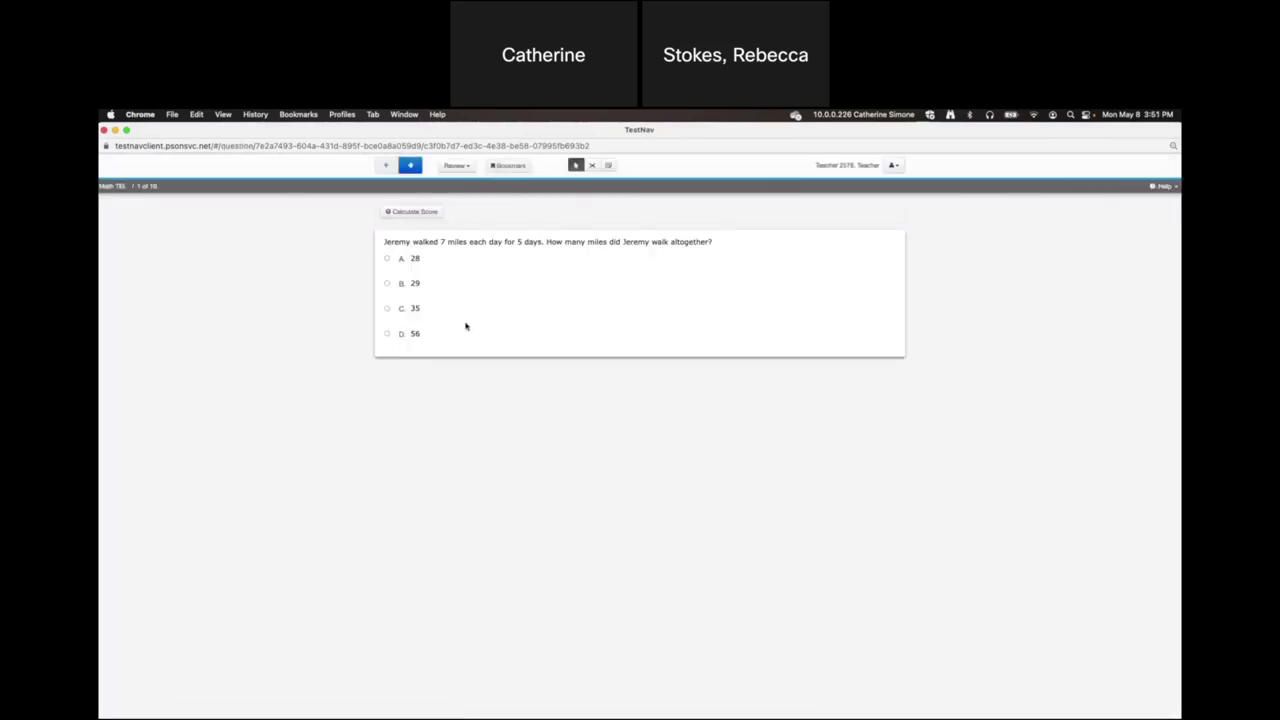
# Answer the previewed Gridded question with 35 and tick the last two choices of the Checklist question.
pyautogui.click(411, 166)
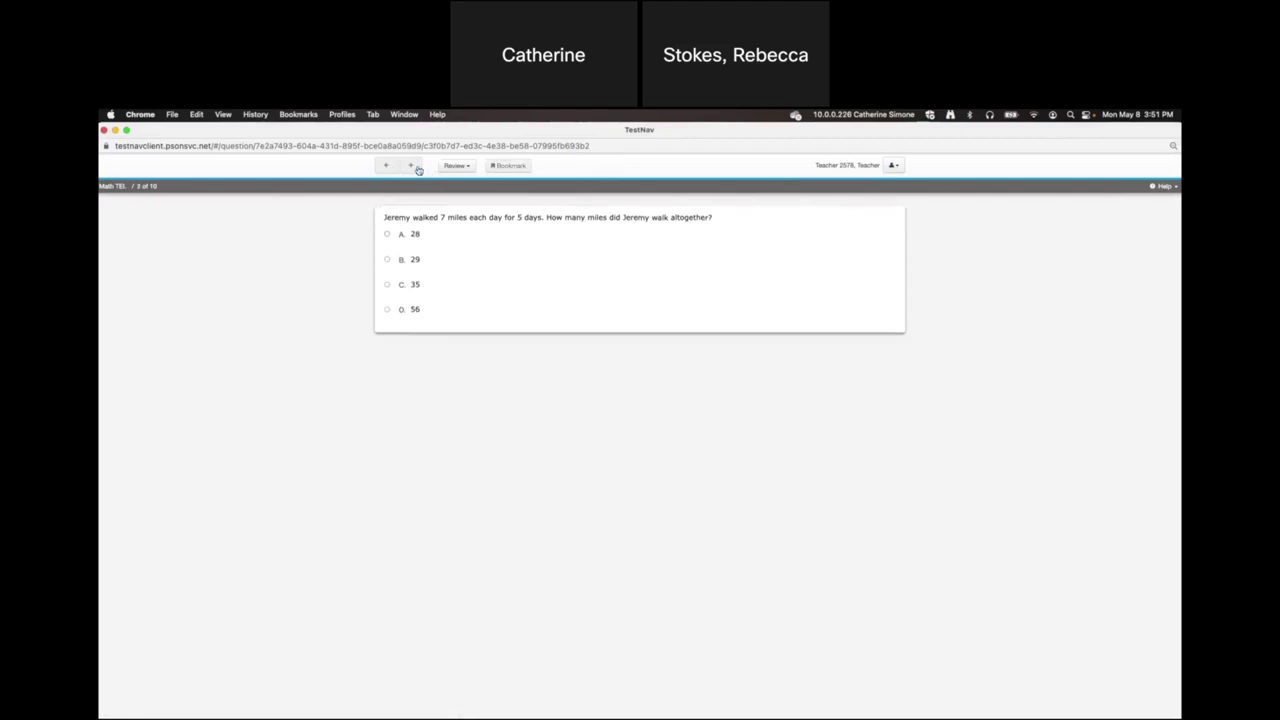
pyautogui.click(399, 257)
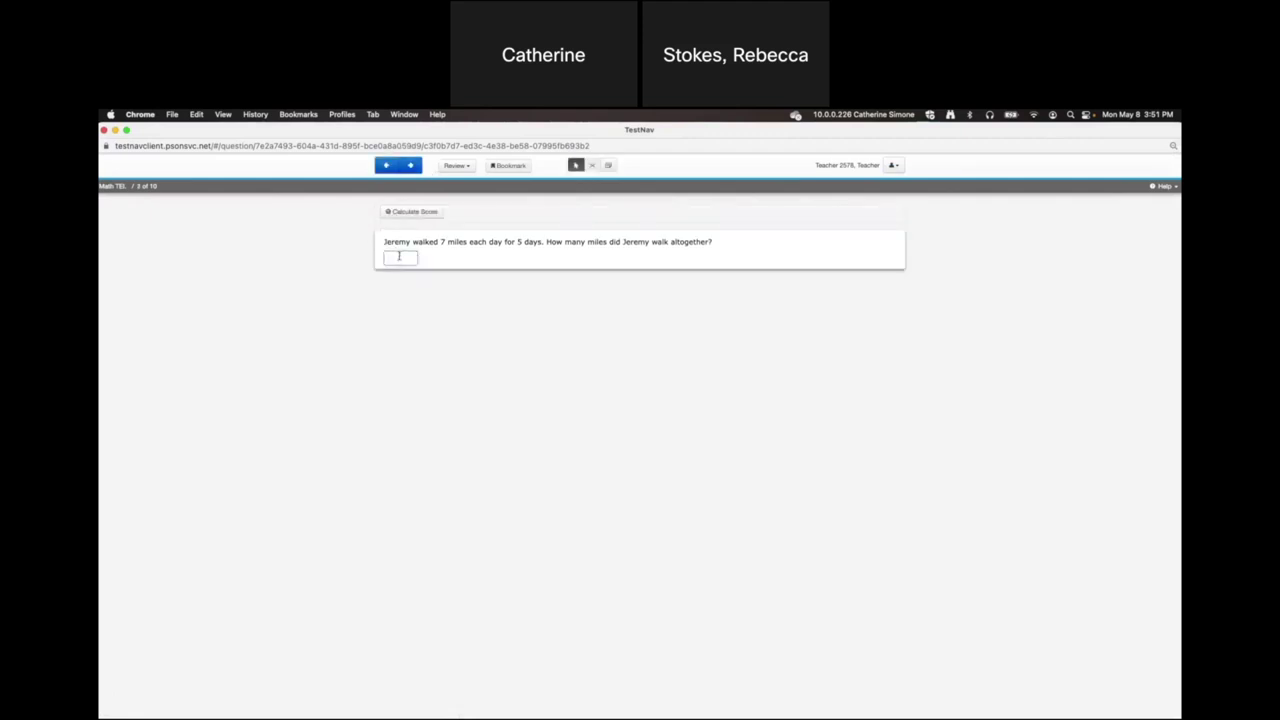
pyautogui.write('35')
pyautogui.click(410, 166)
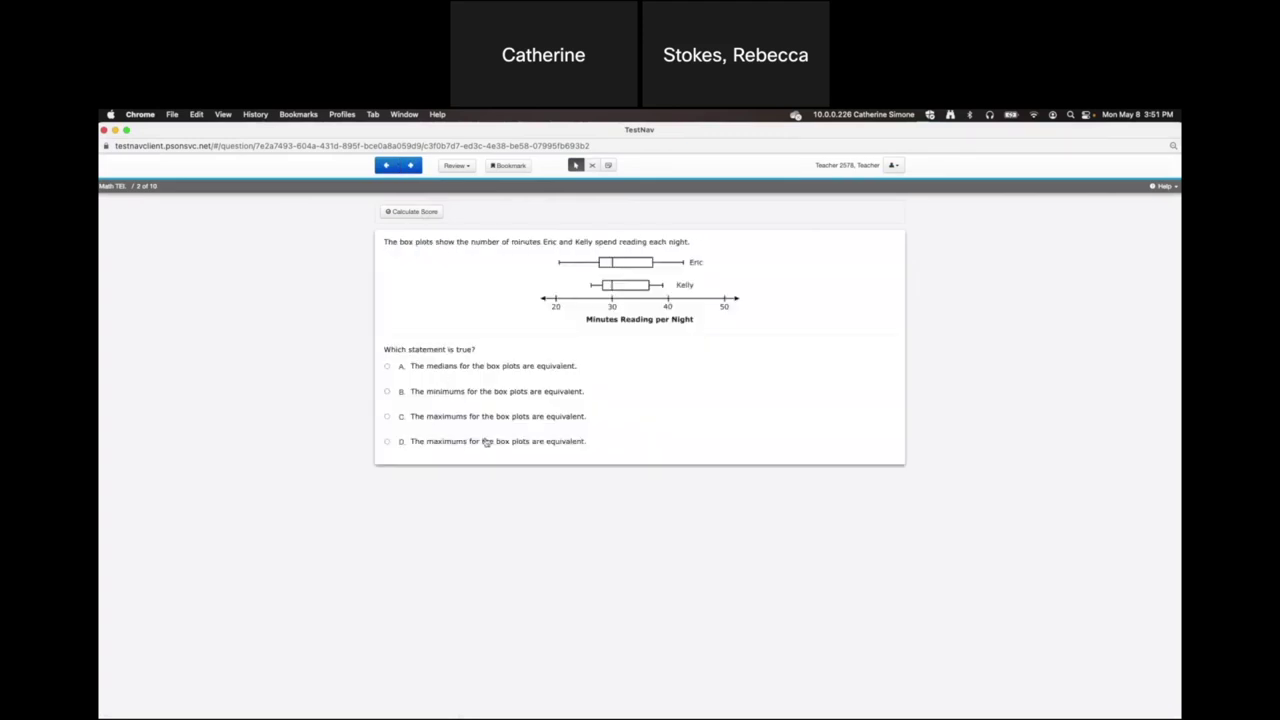
pyautogui.click(410, 165)
pyautogui.click(389, 417)
pyautogui.click(388, 443)
# Complete the previewed Gap Match statement with Y in the first gap, greater in the second and X in the third.
pyautogui.click(411, 166)
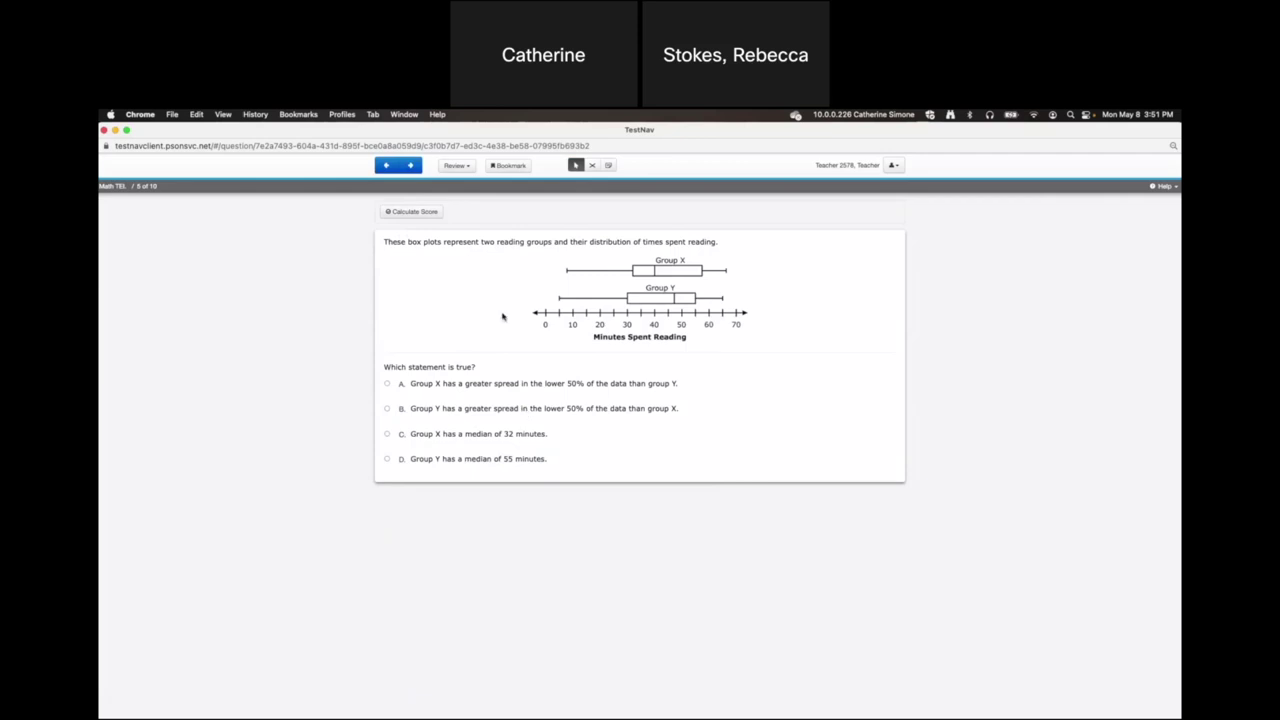
pyautogui.click(408, 166)
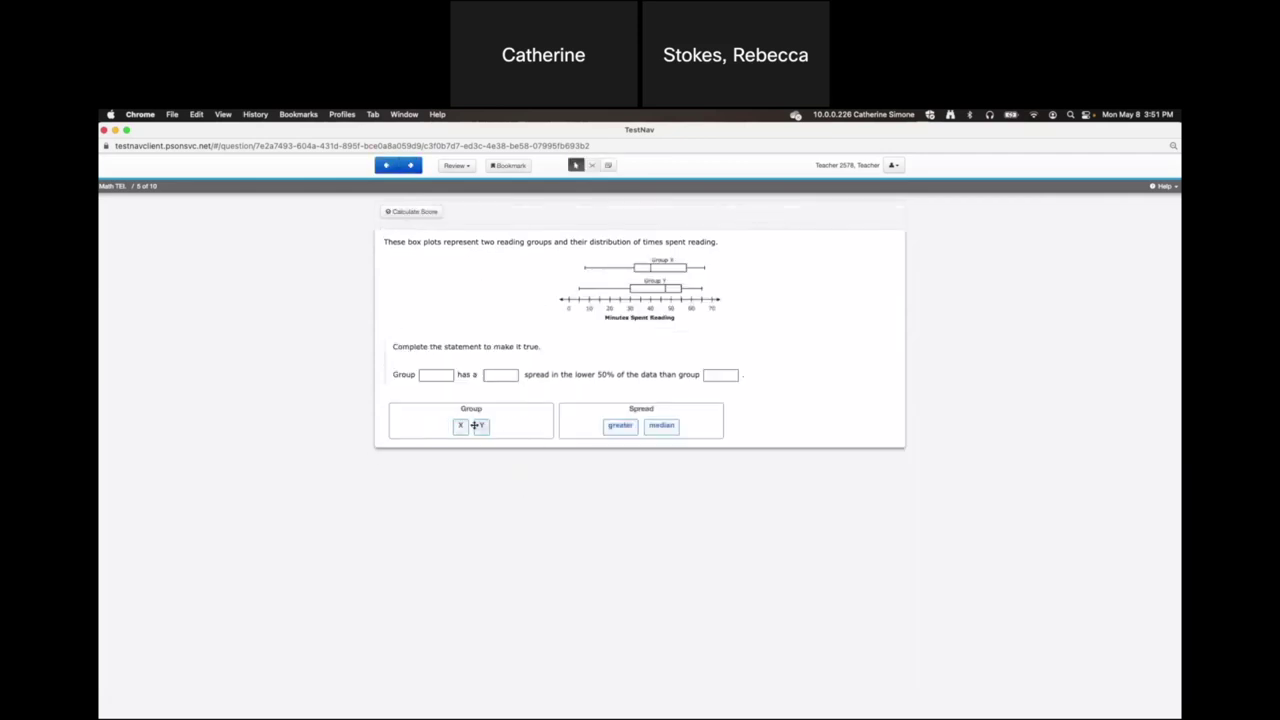
pyautogui.moveTo(481, 426); pyautogui.dragTo(436, 376)
pyautogui.moveTo(619, 430); pyautogui.dragTo(502, 378)
pyautogui.moveTo(479, 435); pyautogui.dragTo(727, 378)
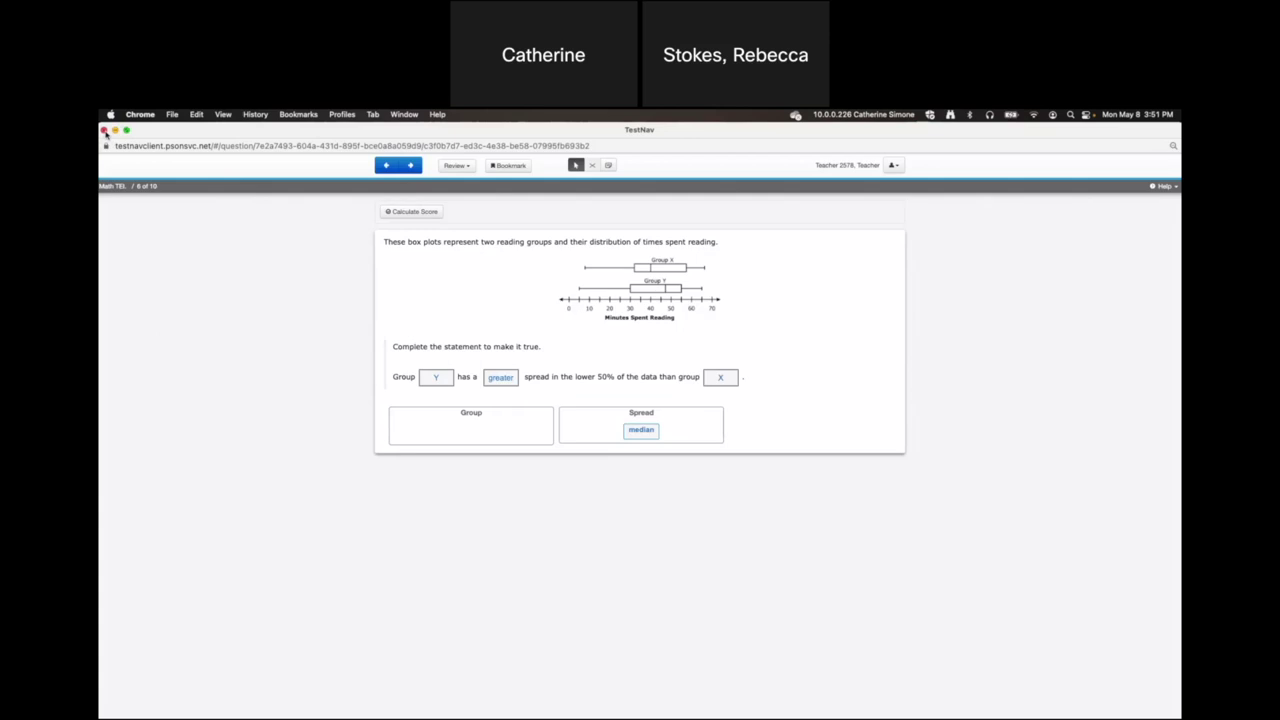
# Test swapping X for median in the third gap, put X back, and close the test preview.
pyautogui.moveTo(720, 377); pyautogui.dragTo(538, 426)
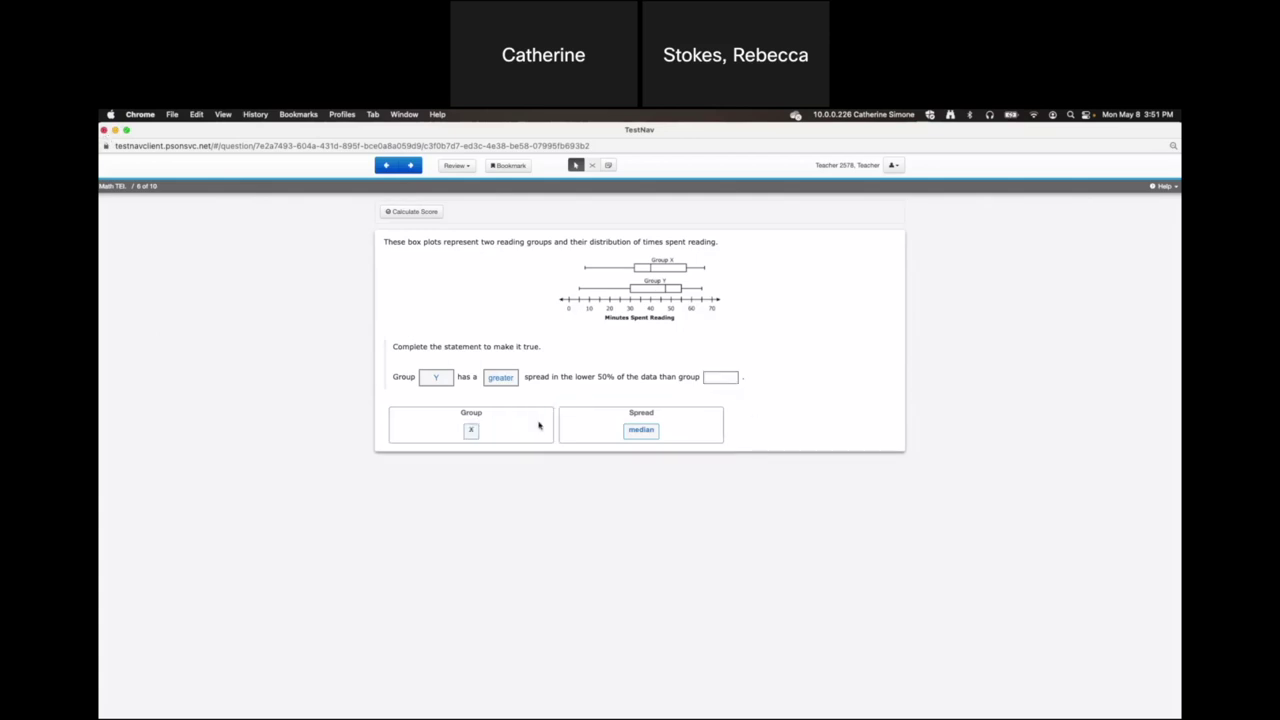
pyautogui.moveTo(640, 430); pyautogui.dragTo(718, 380)
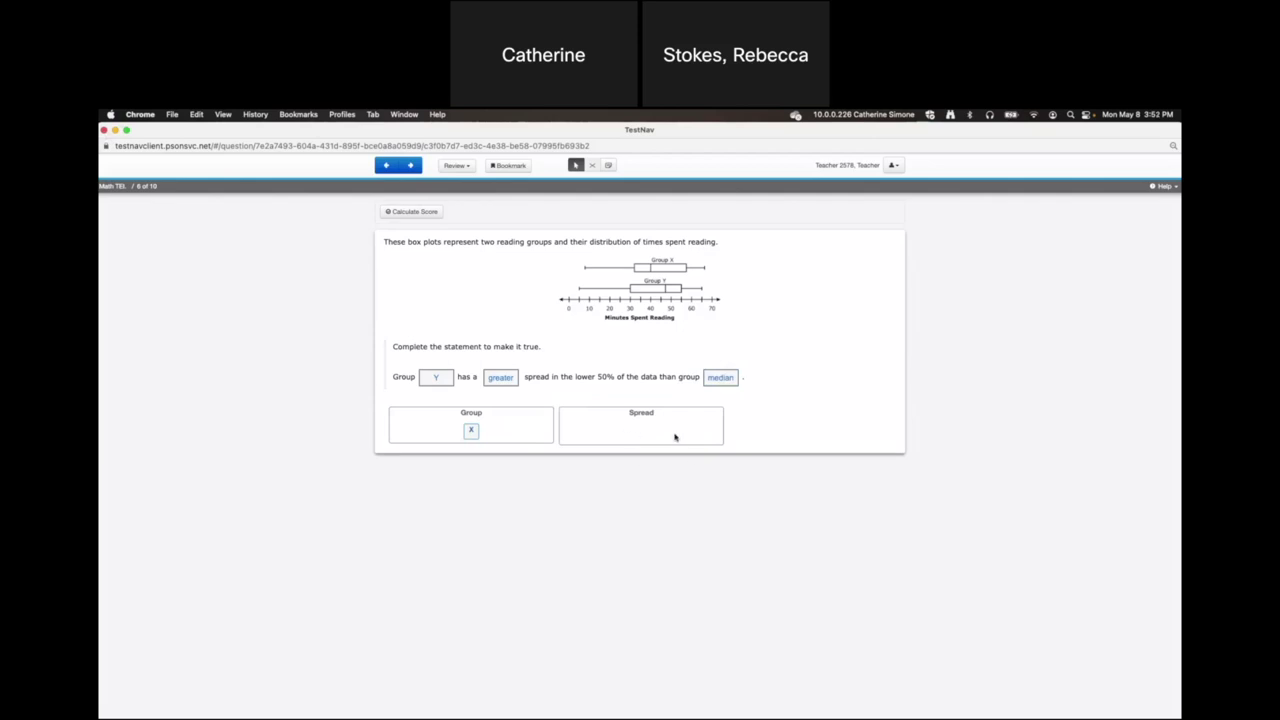
pyautogui.moveTo(720, 378); pyautogui.dragTo(682, 425)
pyautogui.moveTo(471, 429); pyautogui.dragTo(720, 377)
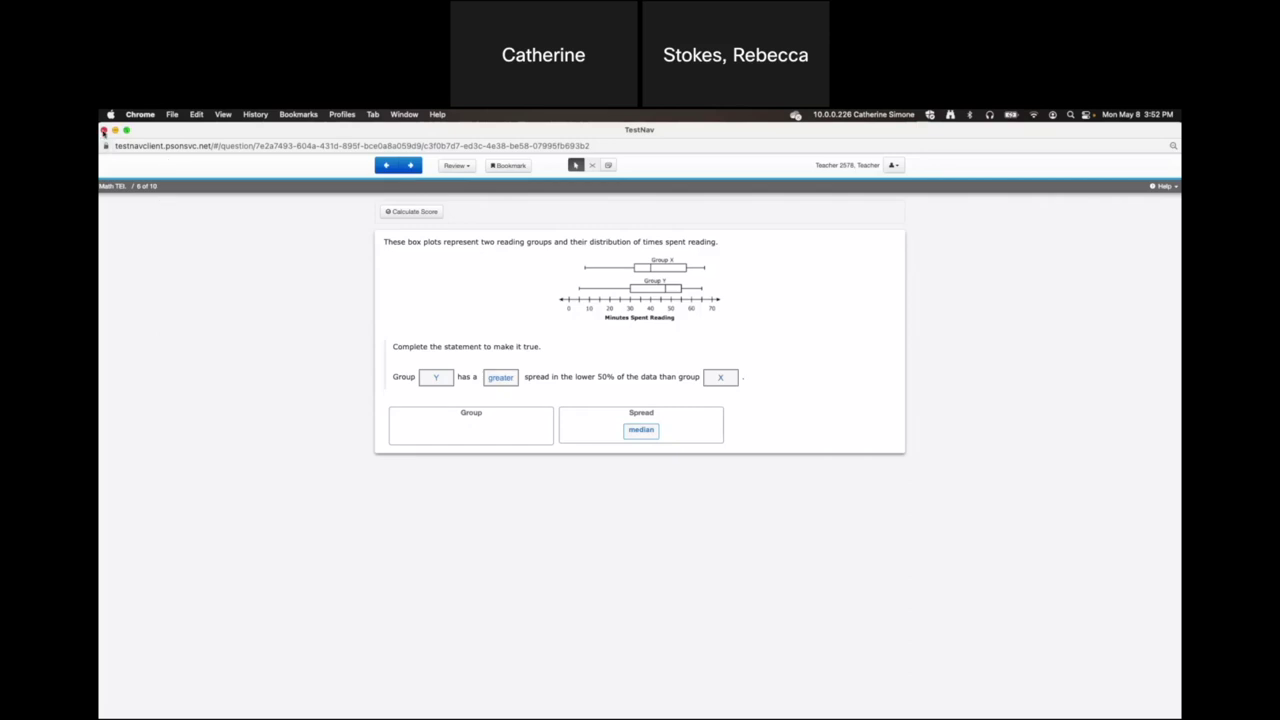
pyautogui.click(103, 131)
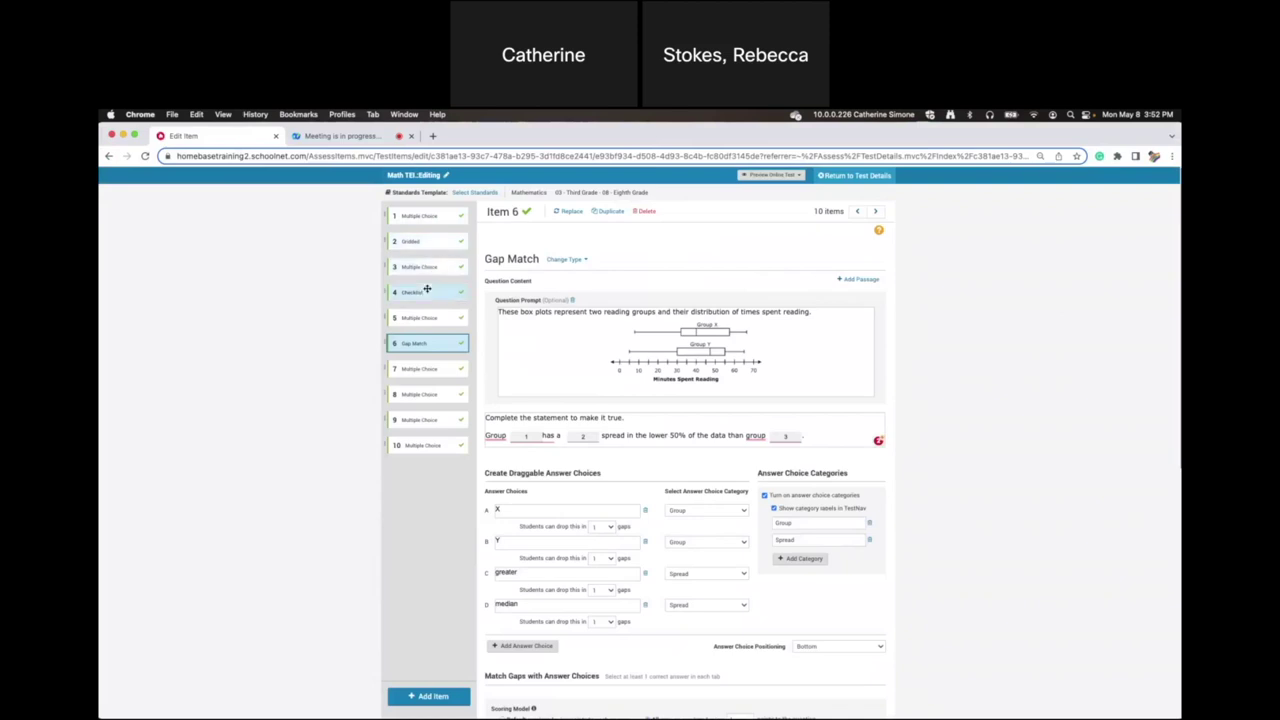
# Move the duplicate polygon item to number 8, directly after its original, and unlink it from the item bank.
pyautogui.click(428, 370)
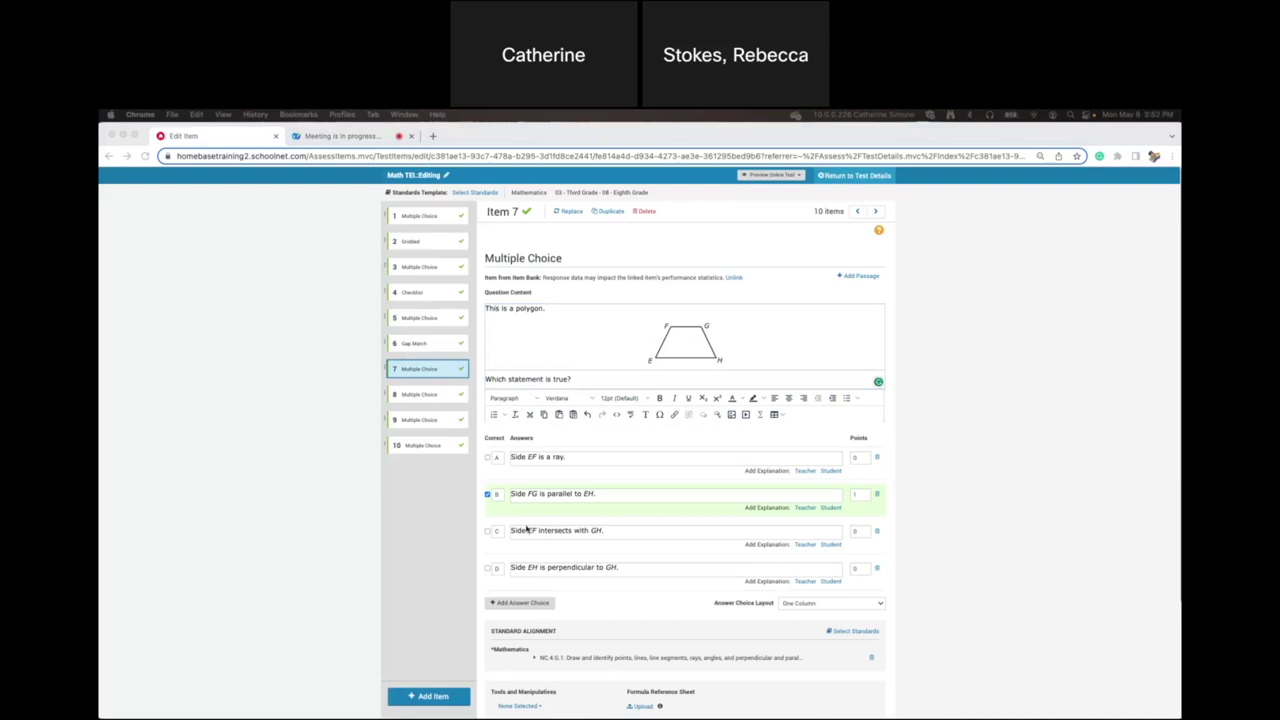
pyautogui.click(410, 421)
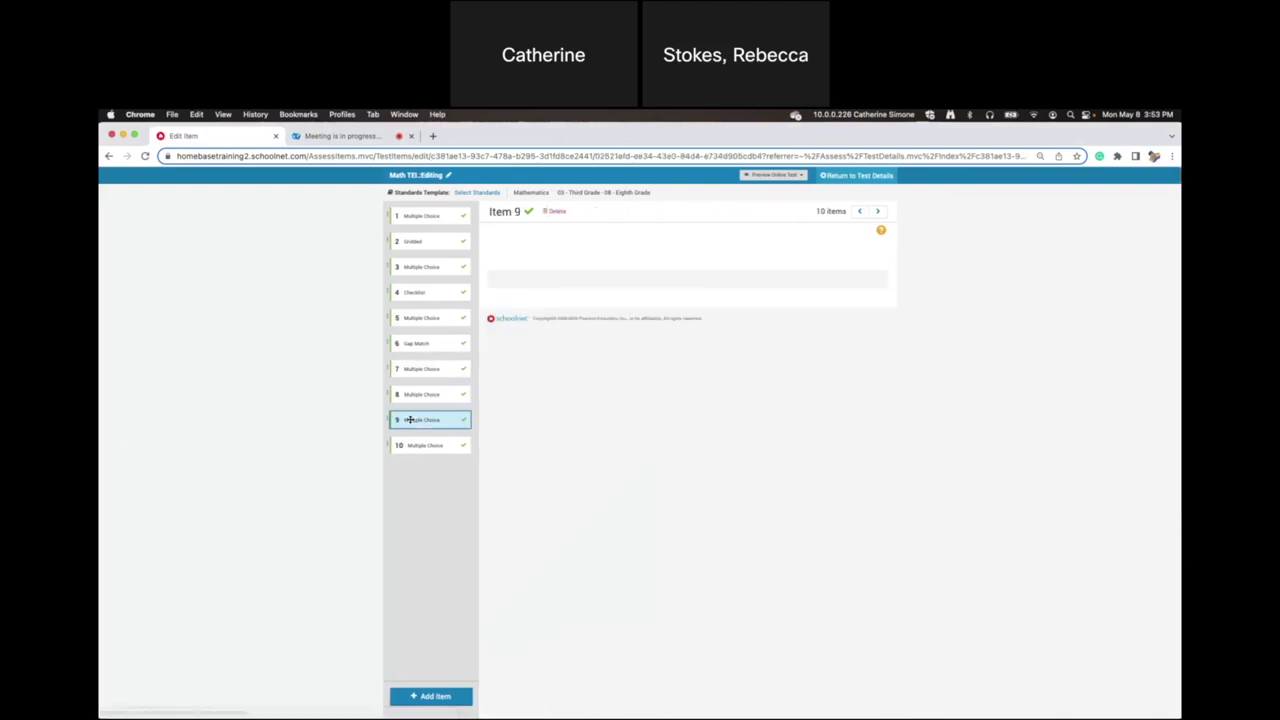
pyautogui.moveTo(410, 421); pyautogui.dragTo(409, 391)
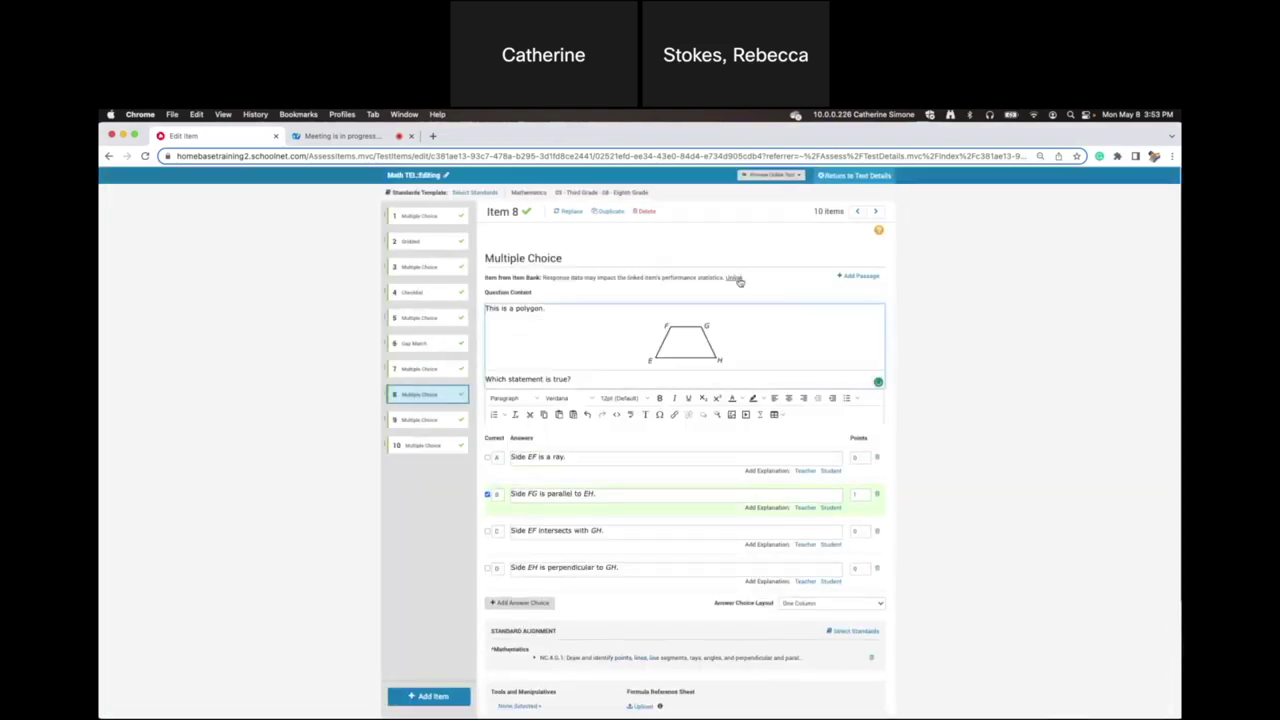
pyautogui.click(736, 279)
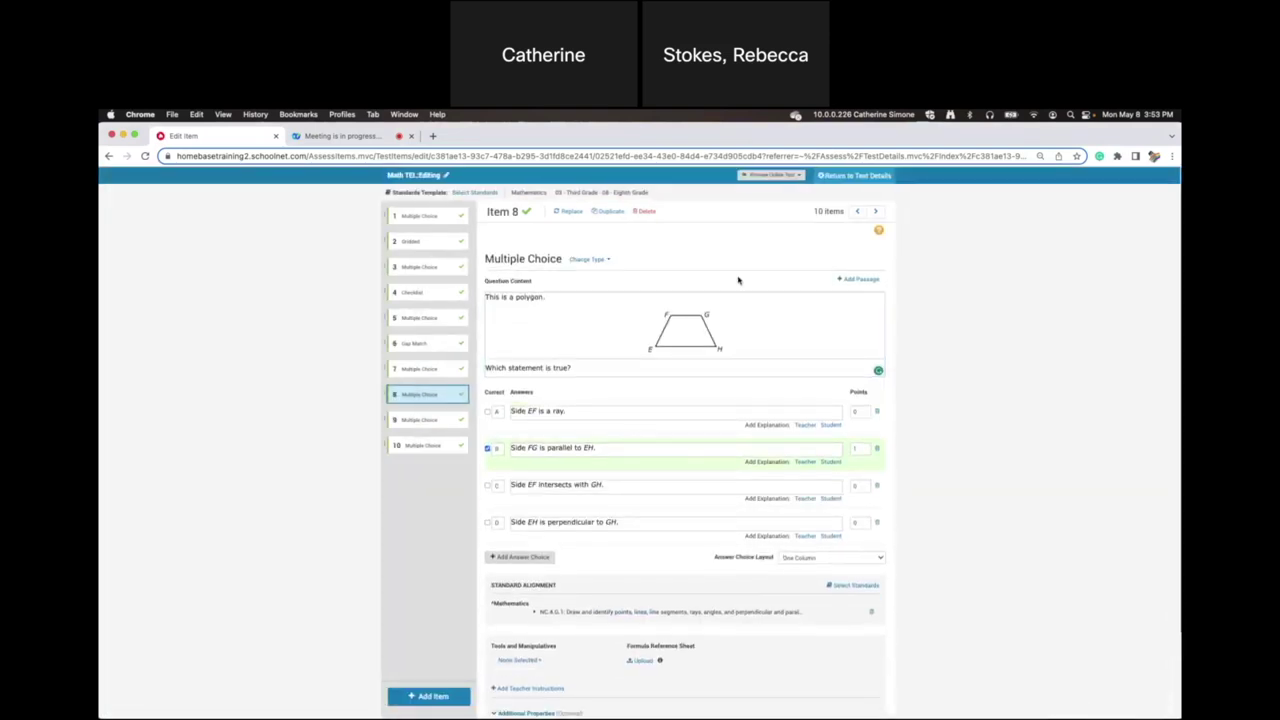
# Copy the correct answer text "Side FG is parallel to EH." from item 8.
pyautogui.click(598, 451)
pyautogui.moveTo(598, 448); pyautogui.dragTo(509, 445)
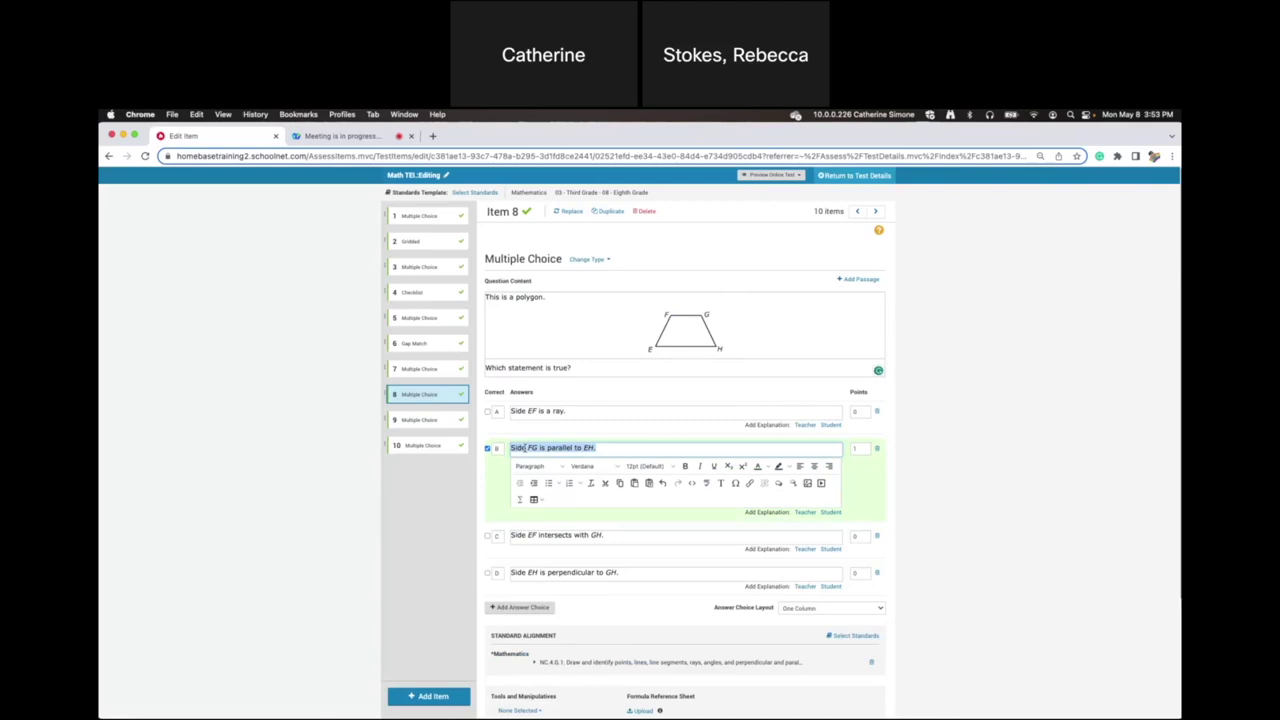
pyautogui.rightClick(525, 448)
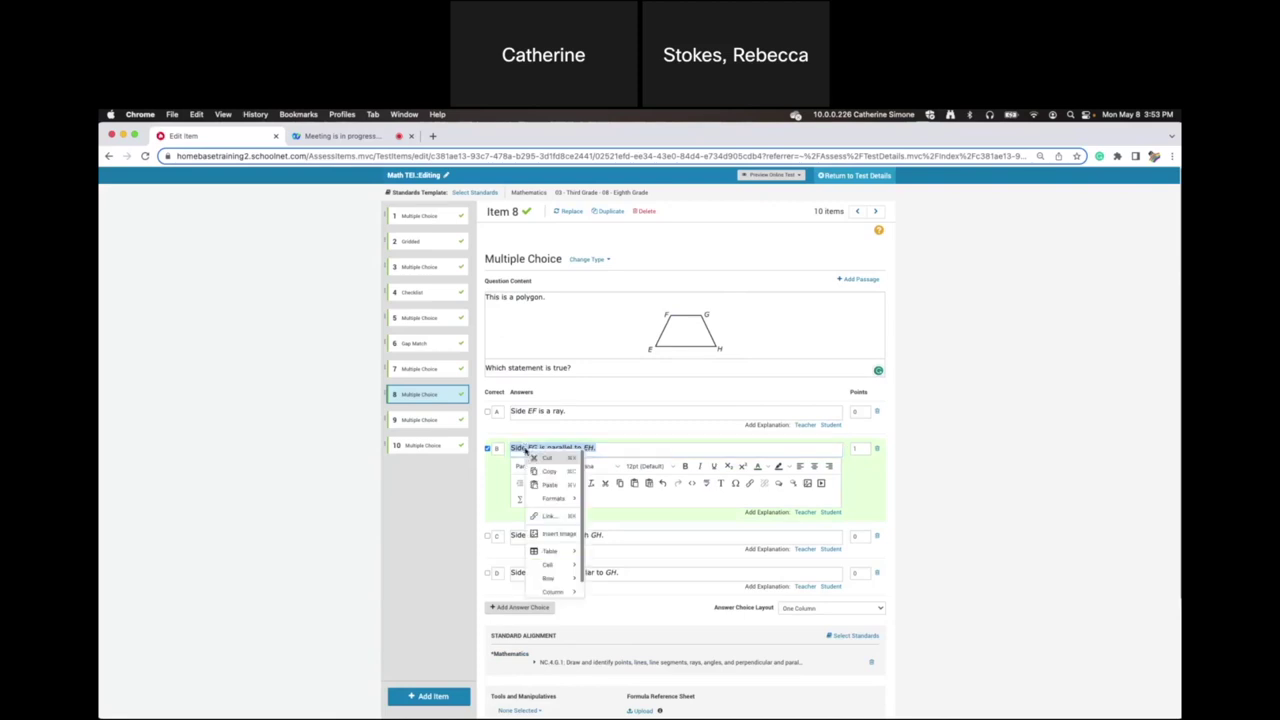
pyautogui.click(549, 471)
pyautogui.click(609, 448)
pyautogui.moveTo(609, 448); pyautogui.dragTo(490, 451)
pyautogui.press('super+c')
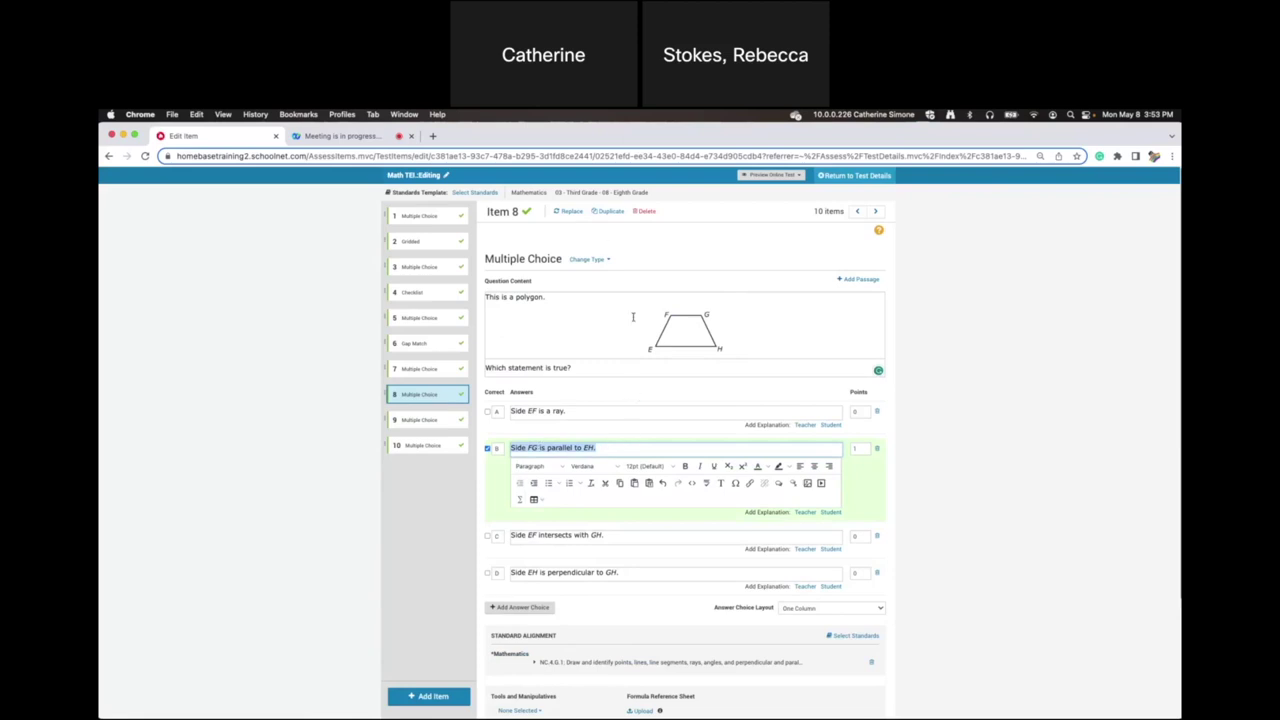
# Change item 8's type to Inline Response and paste the copied statement below a blank line in its question content.
pyautogui.click(591, 261)
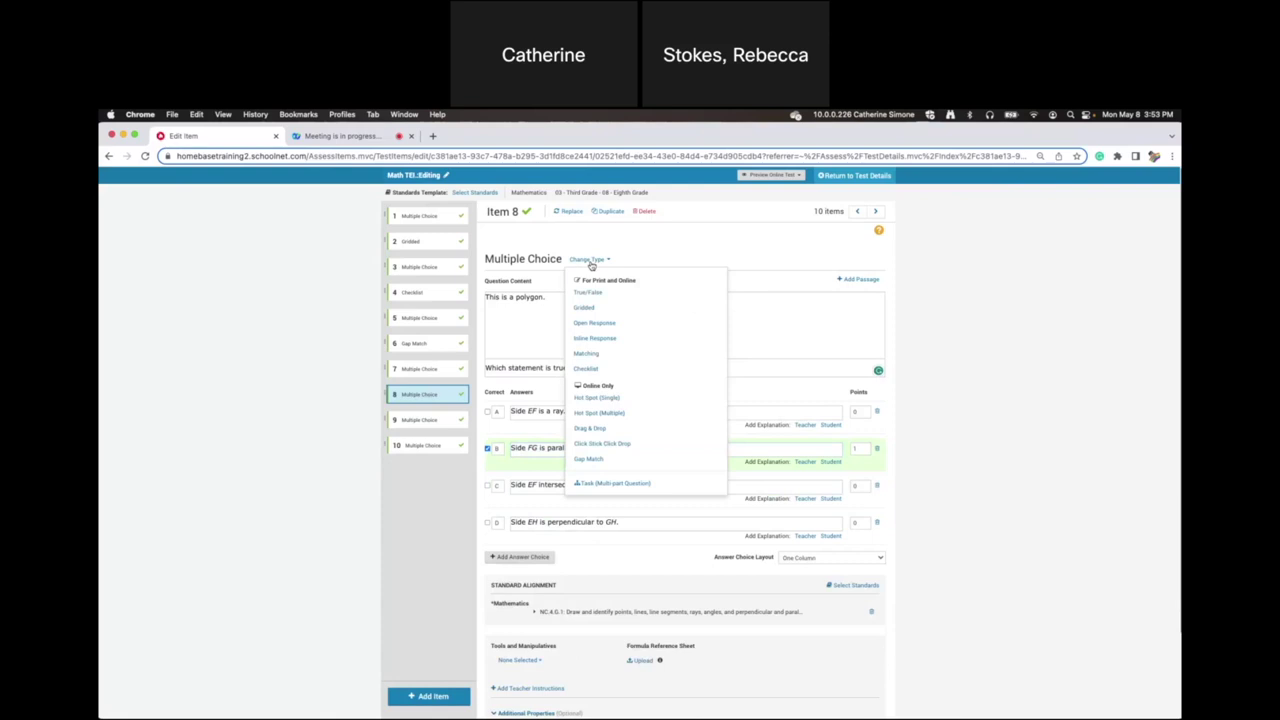
pyautogui.click(608, 339)
pyautogui.click(740, 290)
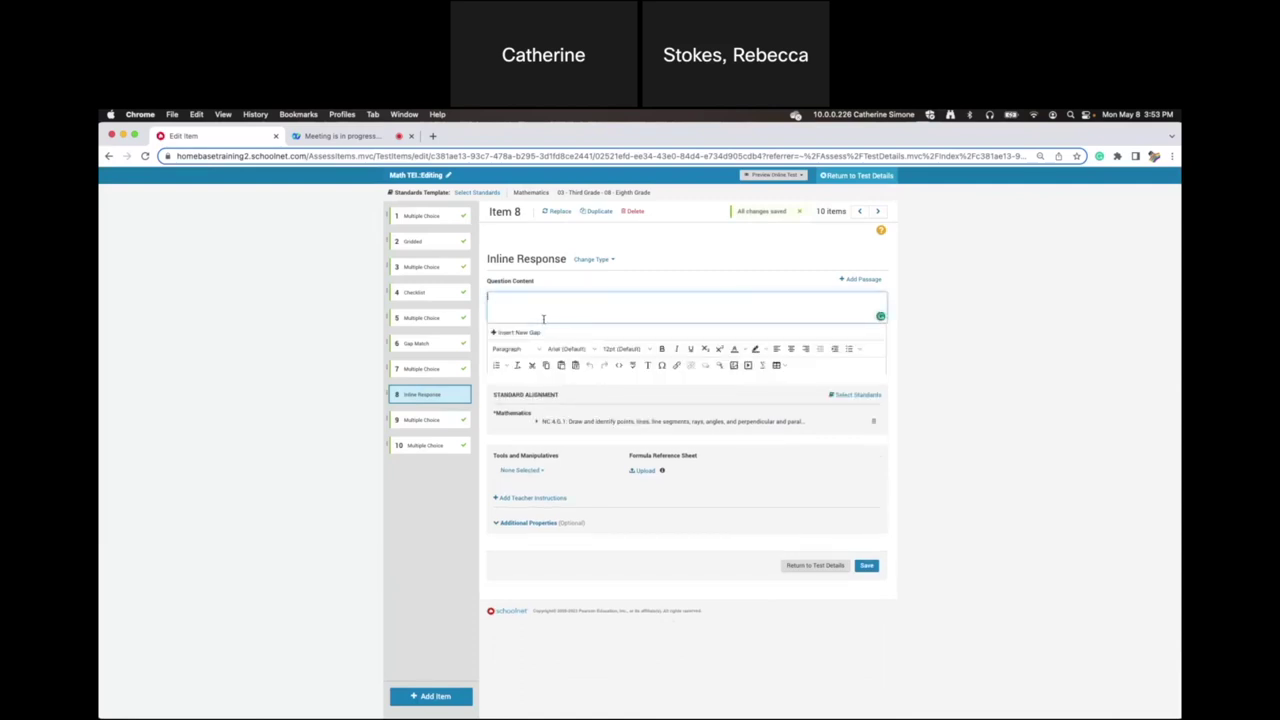
pyautogui.press('Return')
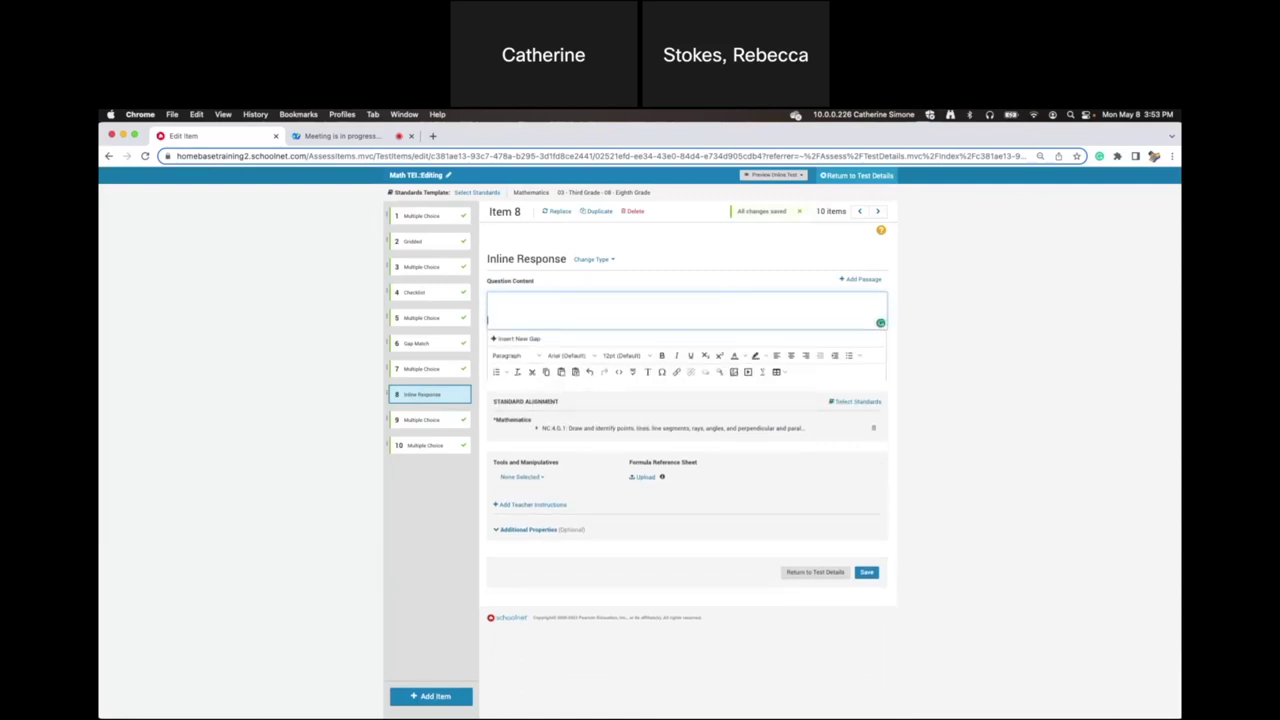
pyautogui.press('super+v')
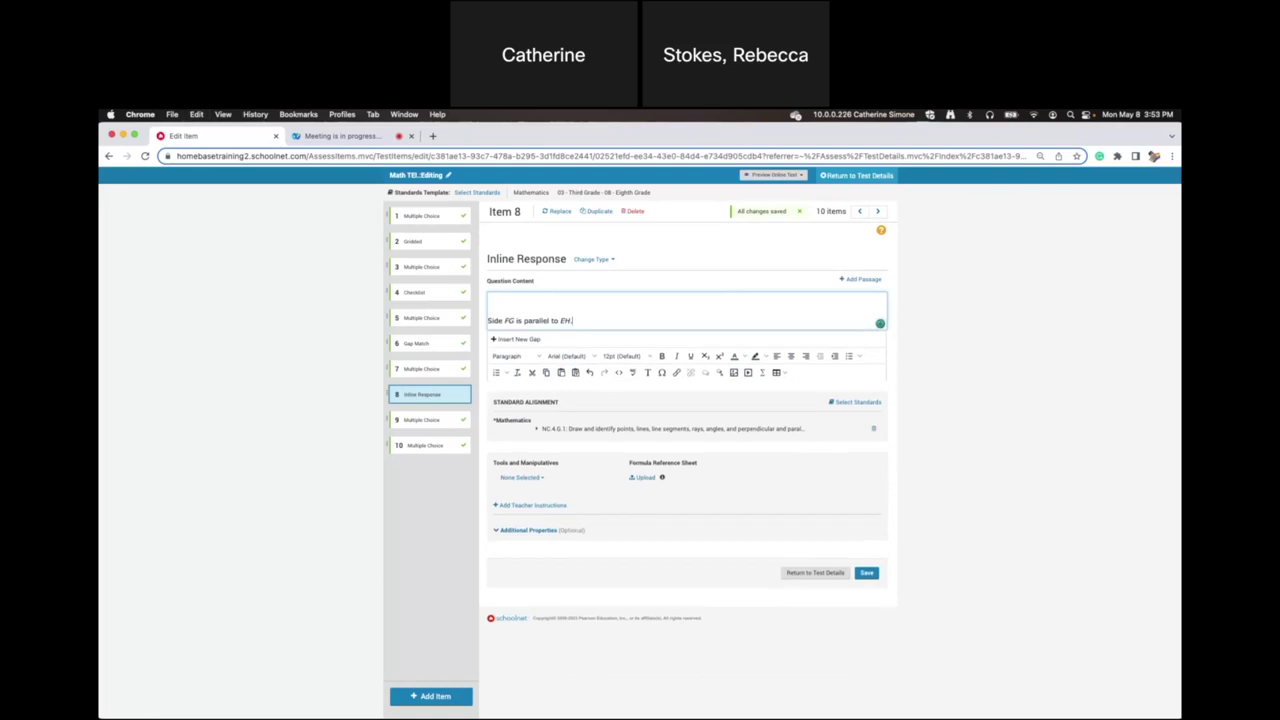
# Copy "This is a polygon." from item 7 and capture a screenshot of its polygon figure.
pyautogui.click(425, 369)
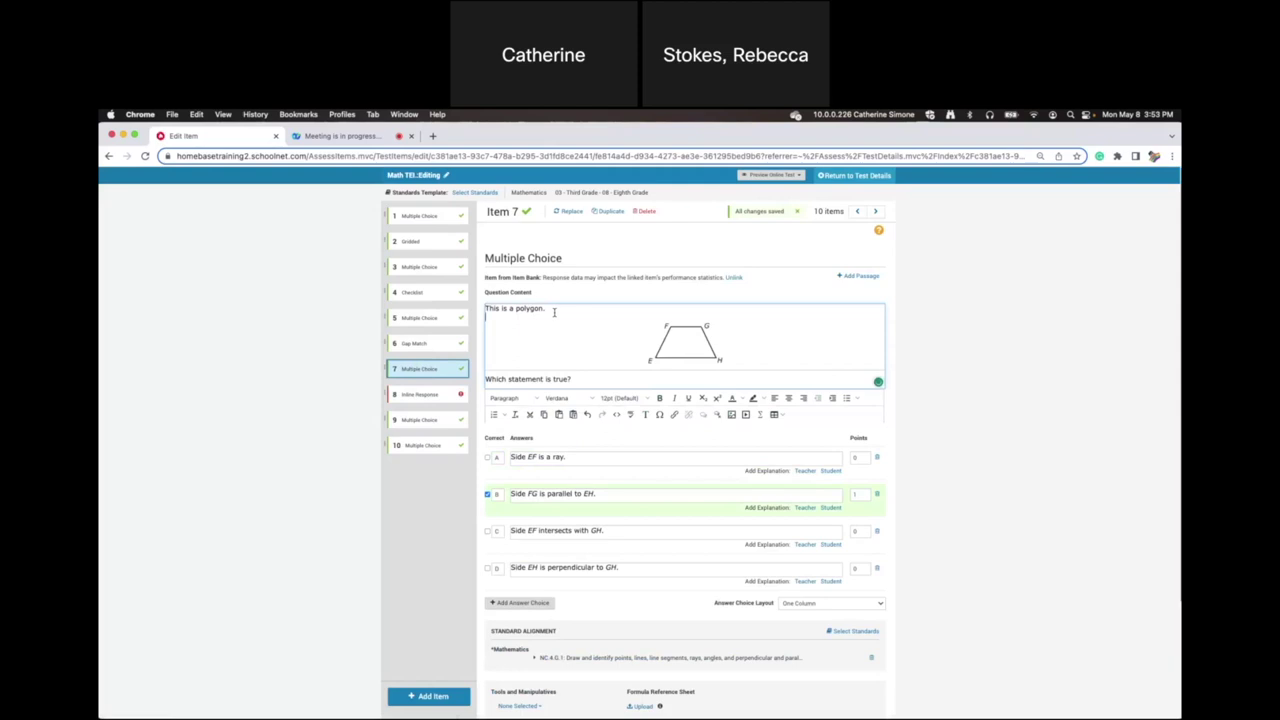
pyautogui.moveTo(546, 309); pyautogui.dragTo(476, 314)
pyautogui.press('super+c')
pyautogui.click(567, 333)
pyautogui.moveTo(640, 318); pyautogui.dragTo(731, 369)
# Paste the copied sentence at the start of item 8's content and insert the newest polygon screenshot centred below it.
pyautogui.click(410, 395)
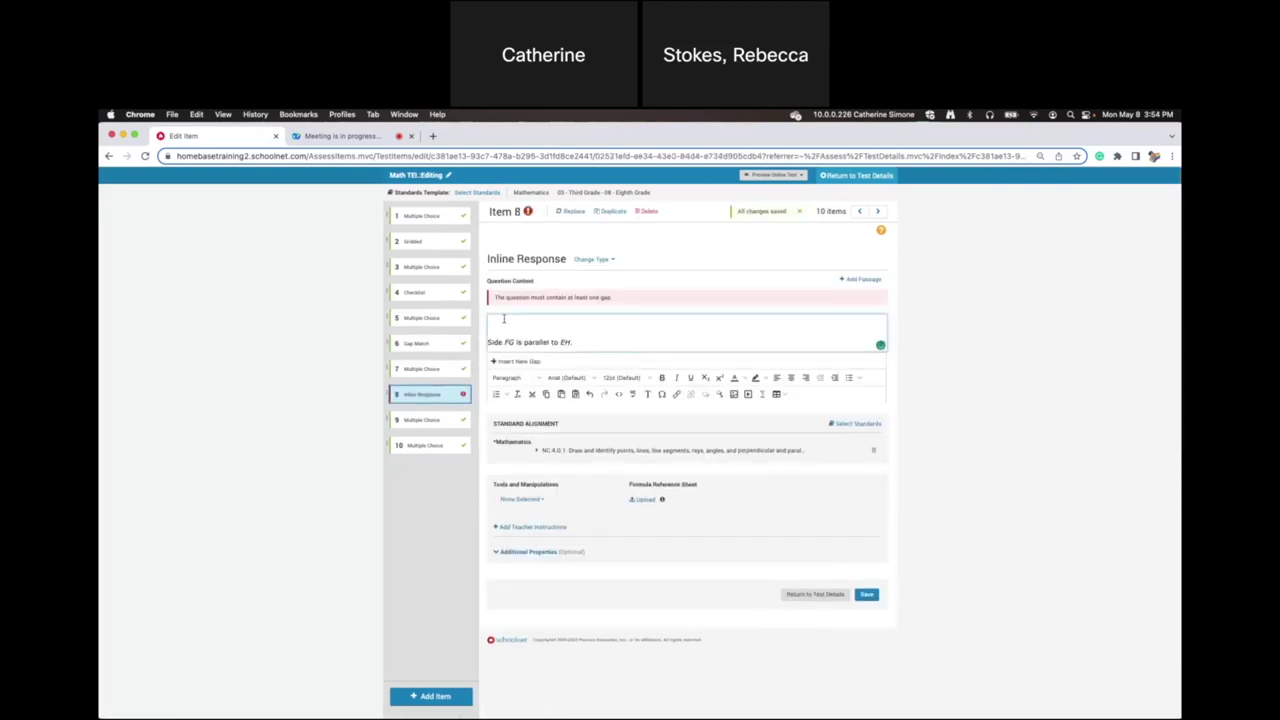
pyautogui.click(504, 319)
pyautogui.press('super+v')
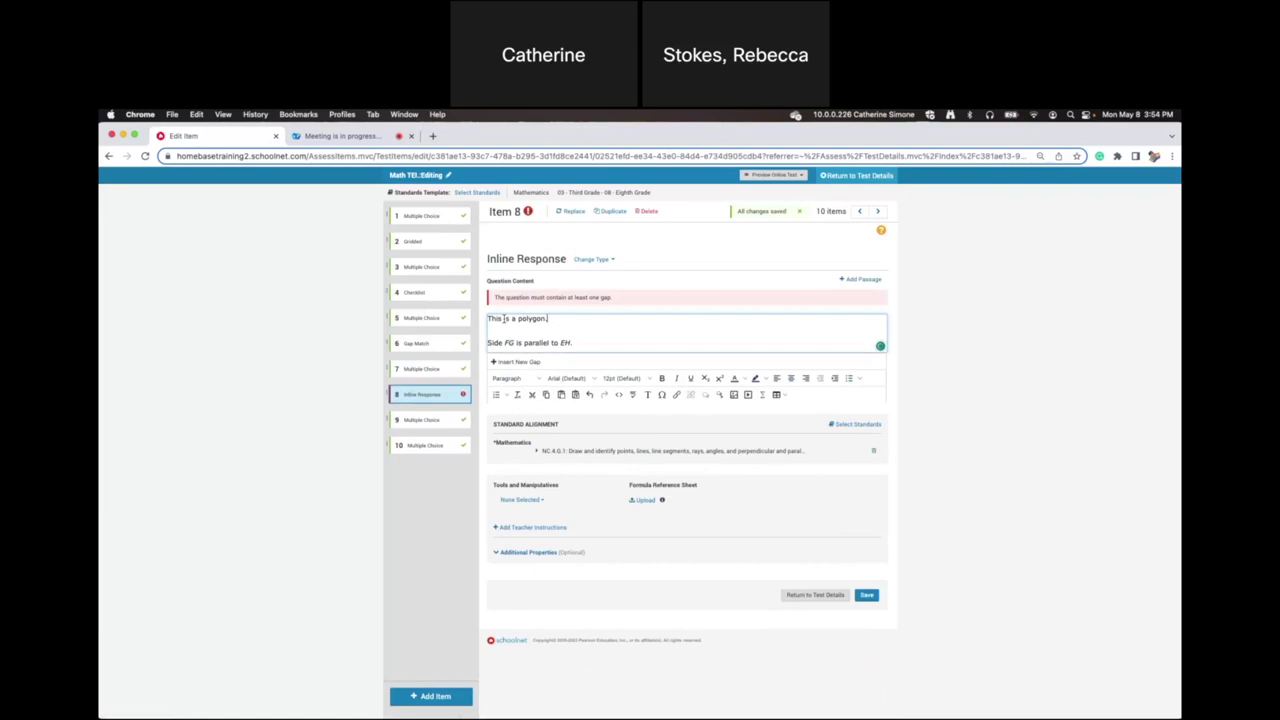
pyautogui.press('Return')
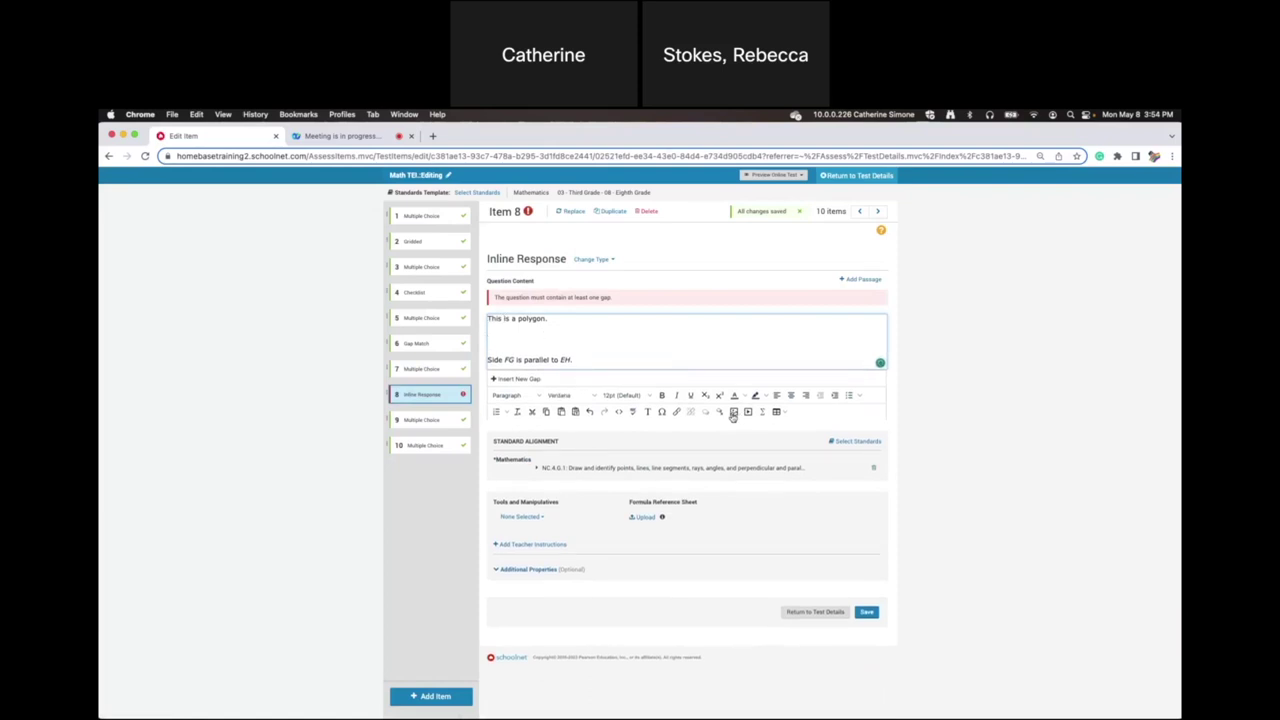
pyautogui.click(733, 412)
pyautogui.click(428, 325)
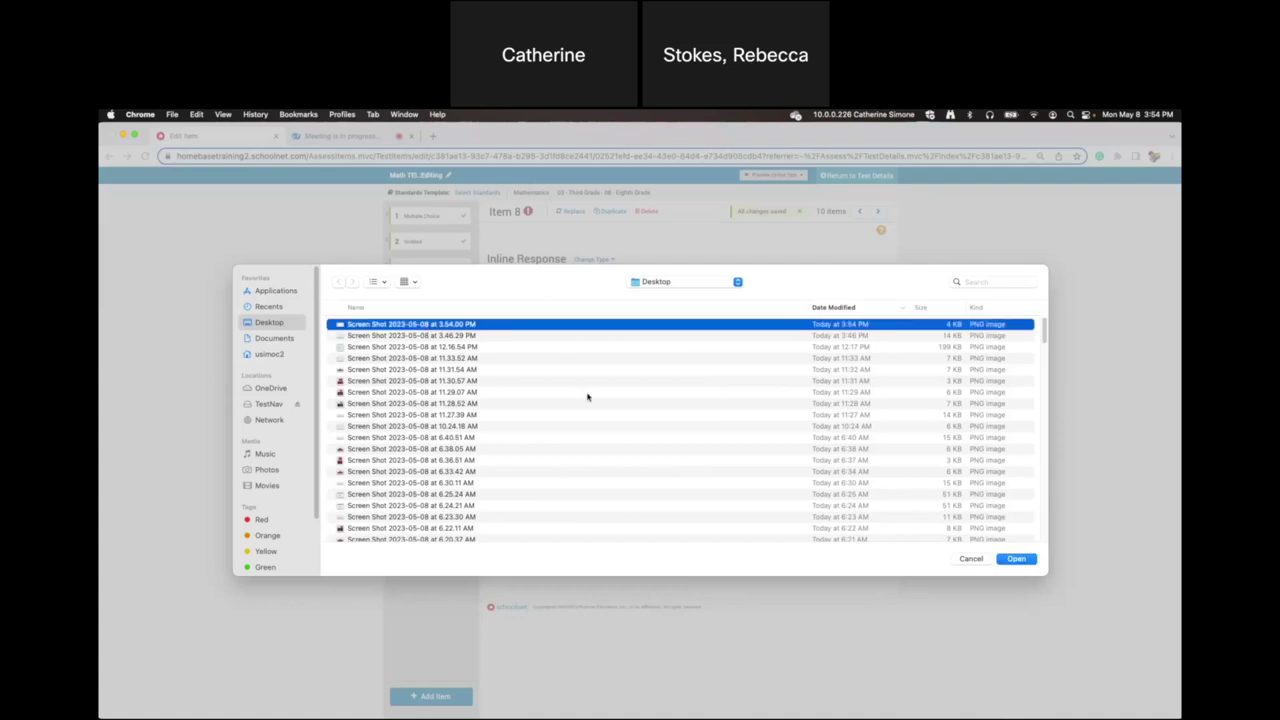
pyautogui.click(1016, 559)
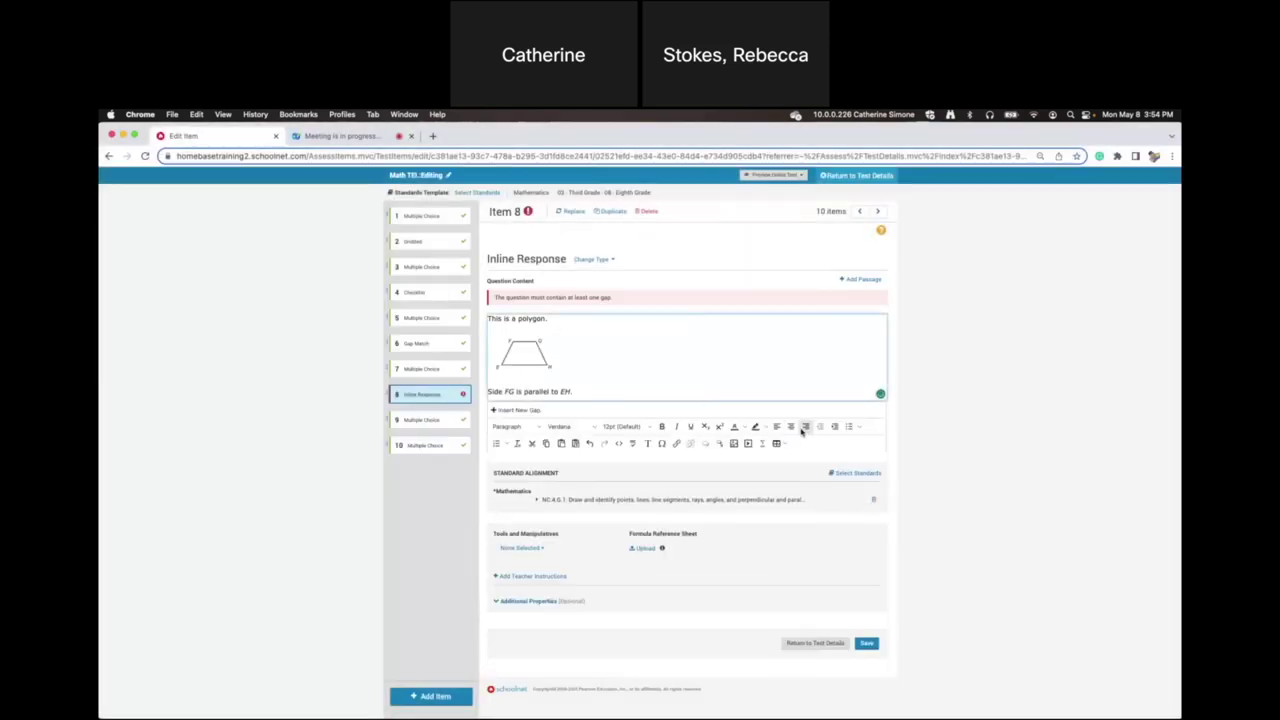
pyautogui.click(790, 427)
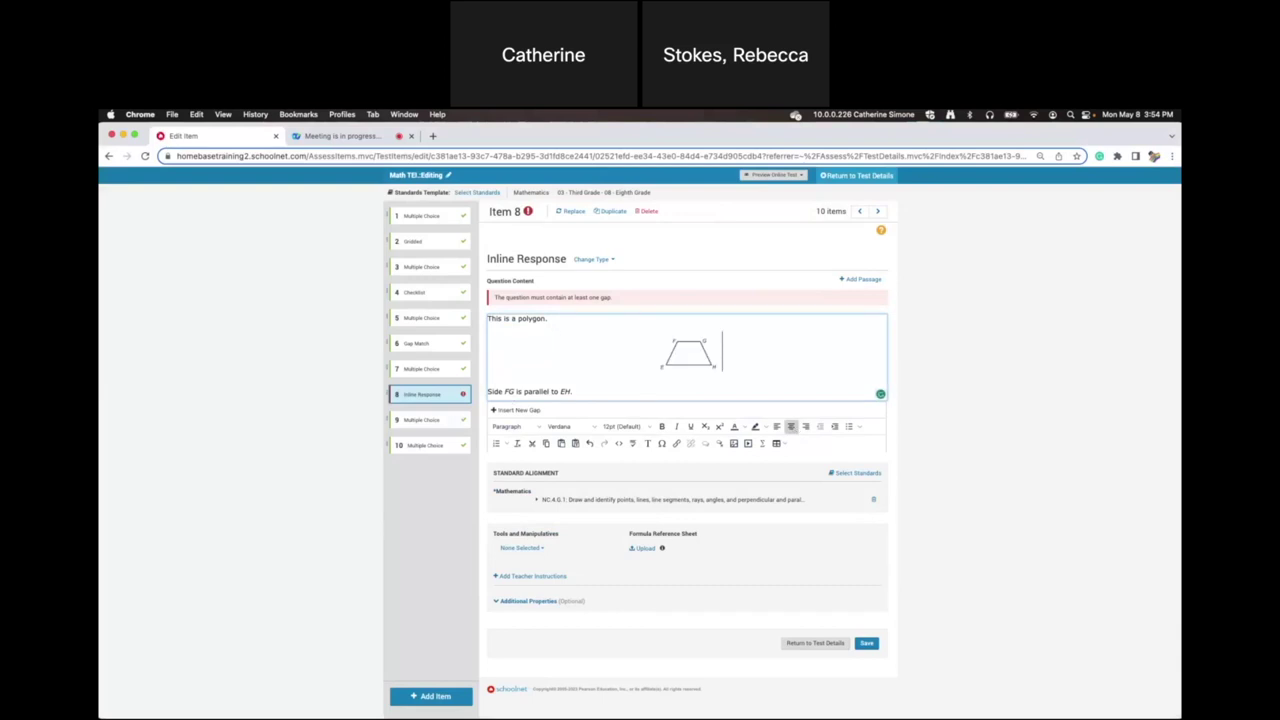
# Add the line "Complete the statement to make it true." above the pasted statement, separated by a blank line.
pyautogui.click(566, 382)
pyautogui.write('Complete the statement')
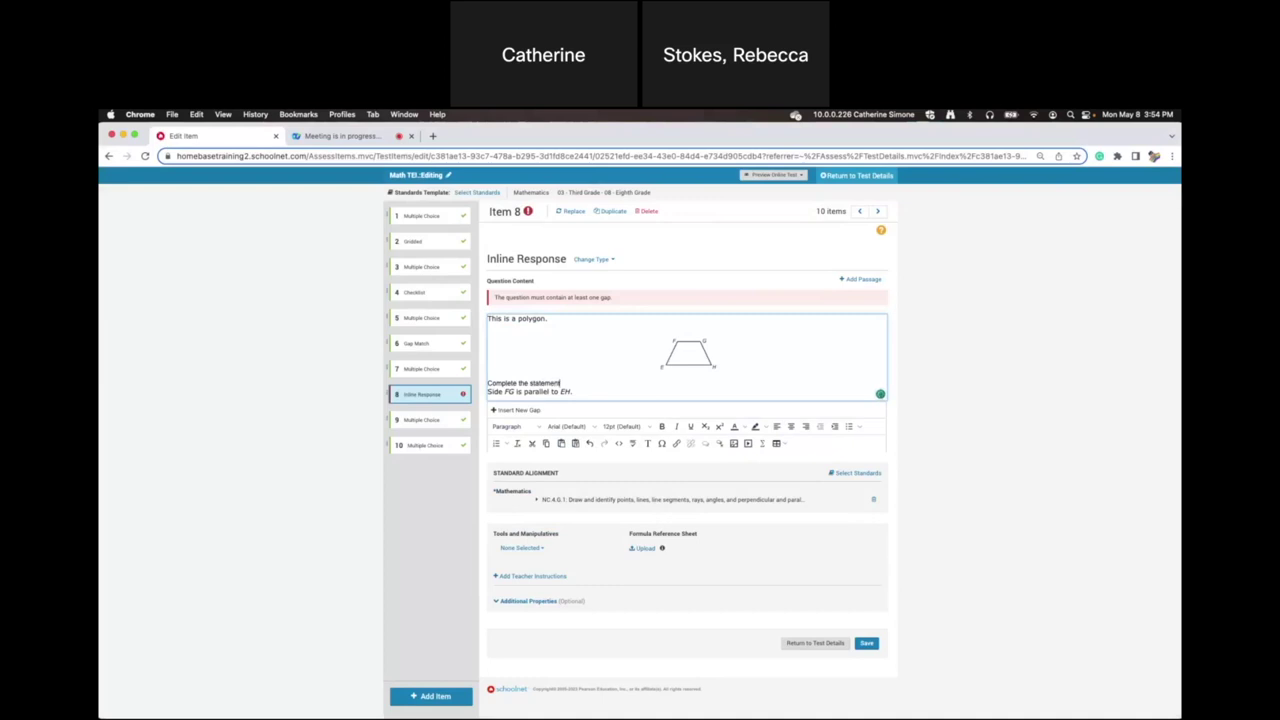
pyautogui.write(' to make it true.')
pyautogui.press('Return')
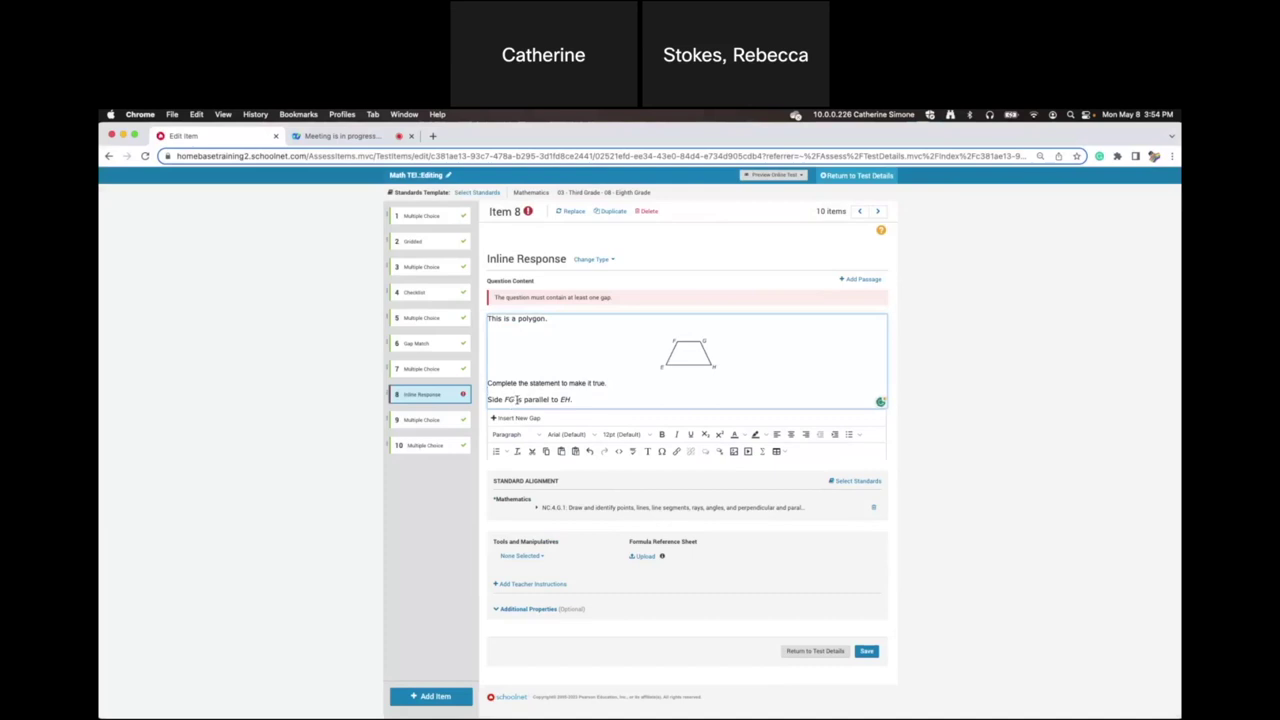
# Copy "is parallel to" in item 8's statement and replace those words with a new gap.
pyautogui.click(517, 399)
pyautogui.moveTo(517, 399); pyautogui.dragTo(552, 399)
pyautogui.moveTo(553, 399); pyautogui.dragTo(560, 399)
pyautogui.press('super+c')
pyautogui.click(530, 419)
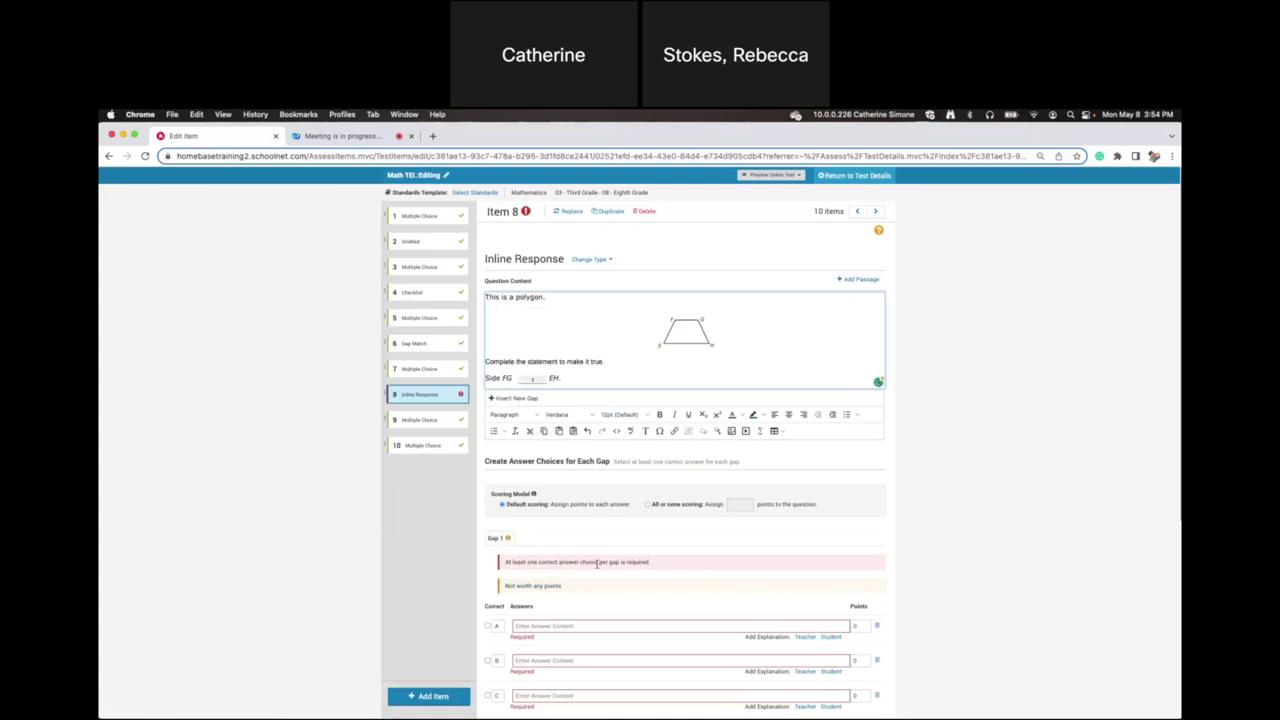
pyautogui.scroll(-3, 597, 563)
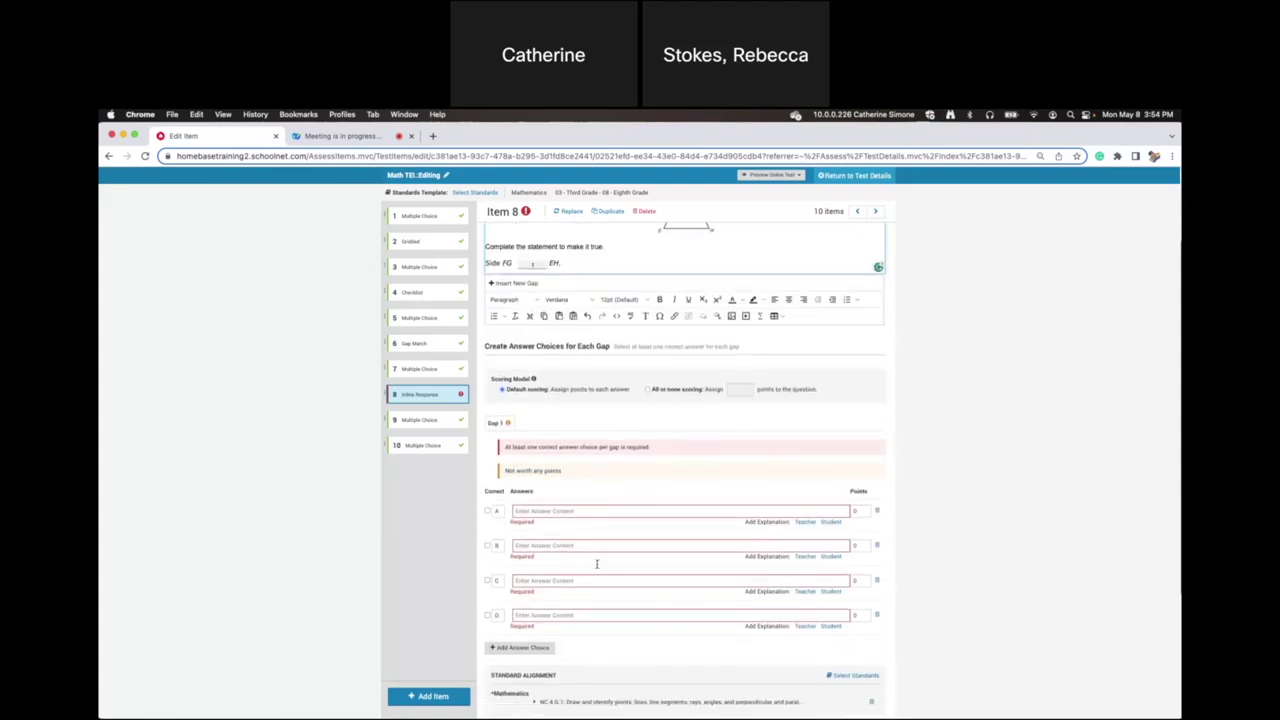
# Paste "is parallel to" as answer choice C for item 8's gap and mark it as correct.
pyautogui.scroll(-1, 597, 565)
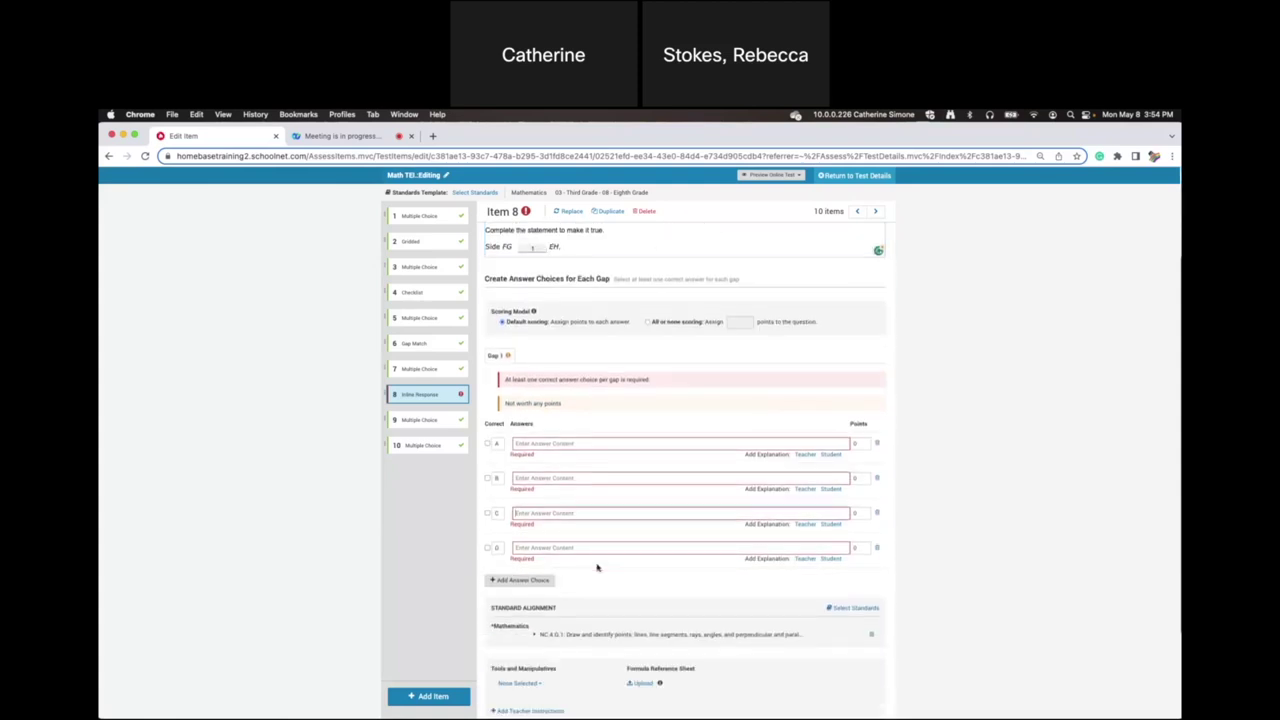
pyautogui.press('super+v')
pyautogui.click(488, 514)
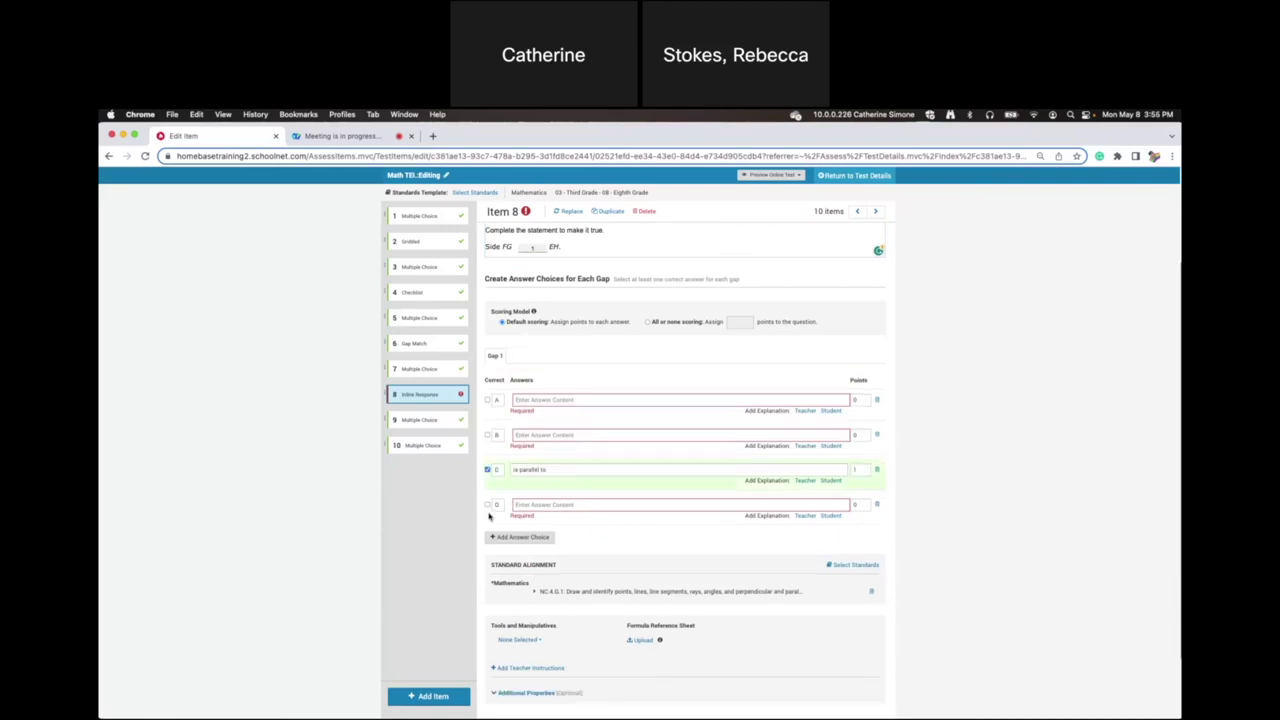
# Copy "intersects with" from item 7's answer C and enter it as answer choice B for item 8's gap.
pyautogui.click(432, 369)
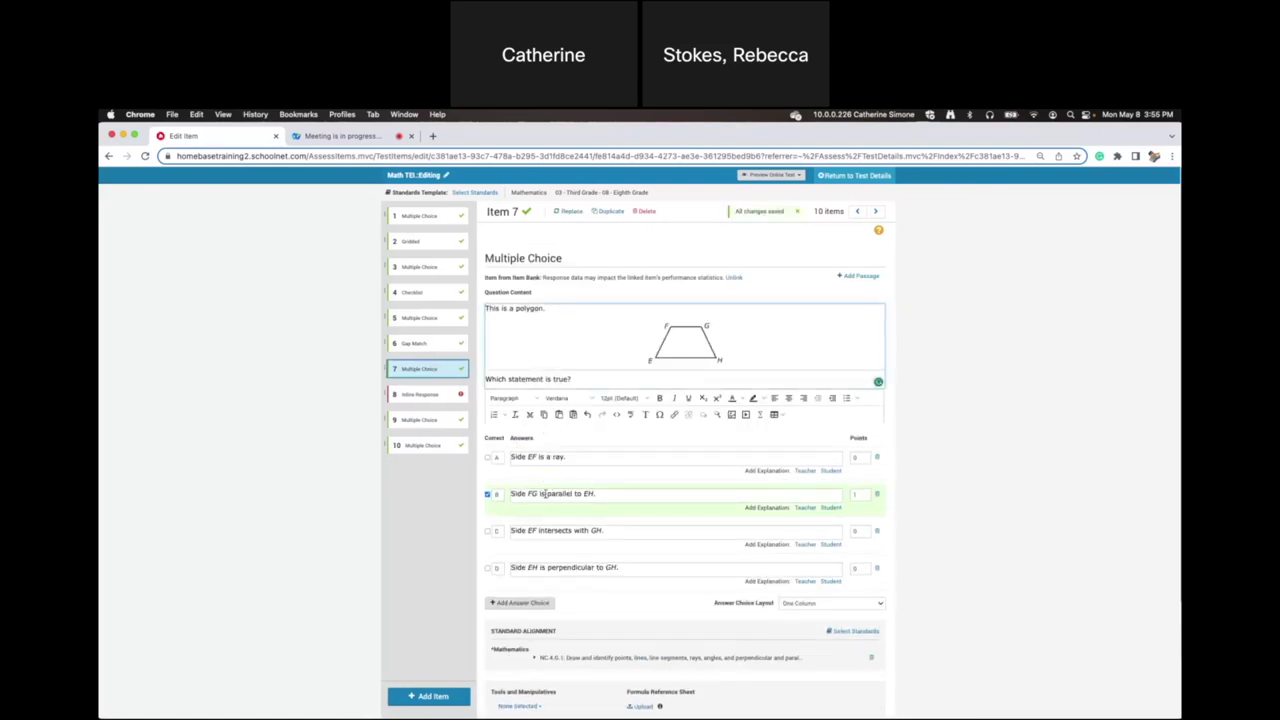
pyautogui.click(538, 530)
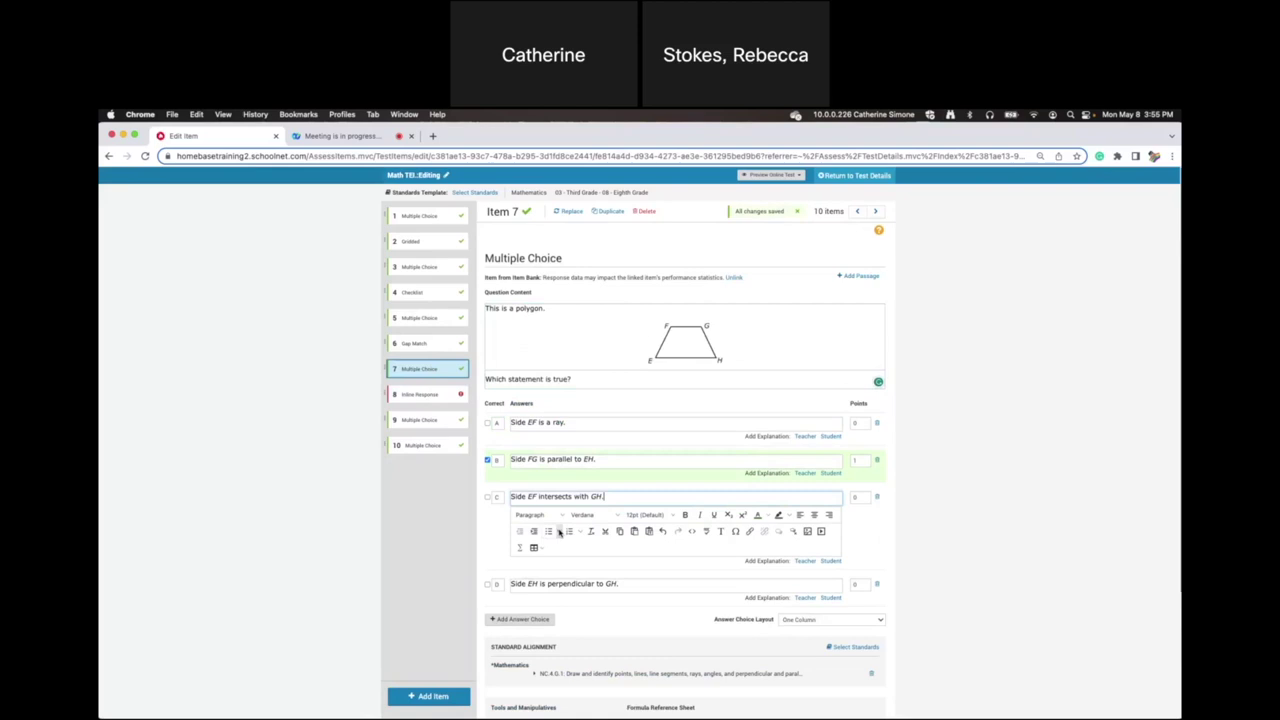
pyautogui.moveTo(588, 496); pyautogui.dragTo(538, 496)
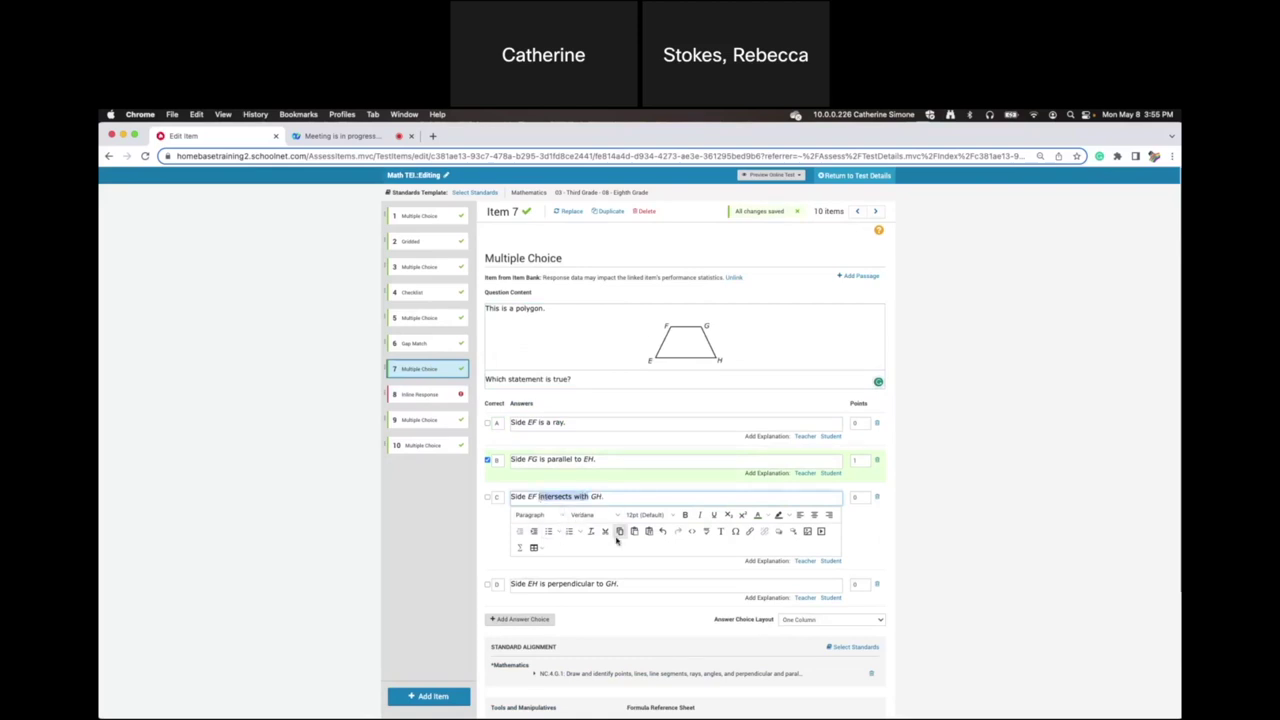
pyautogui.click(420, 395)
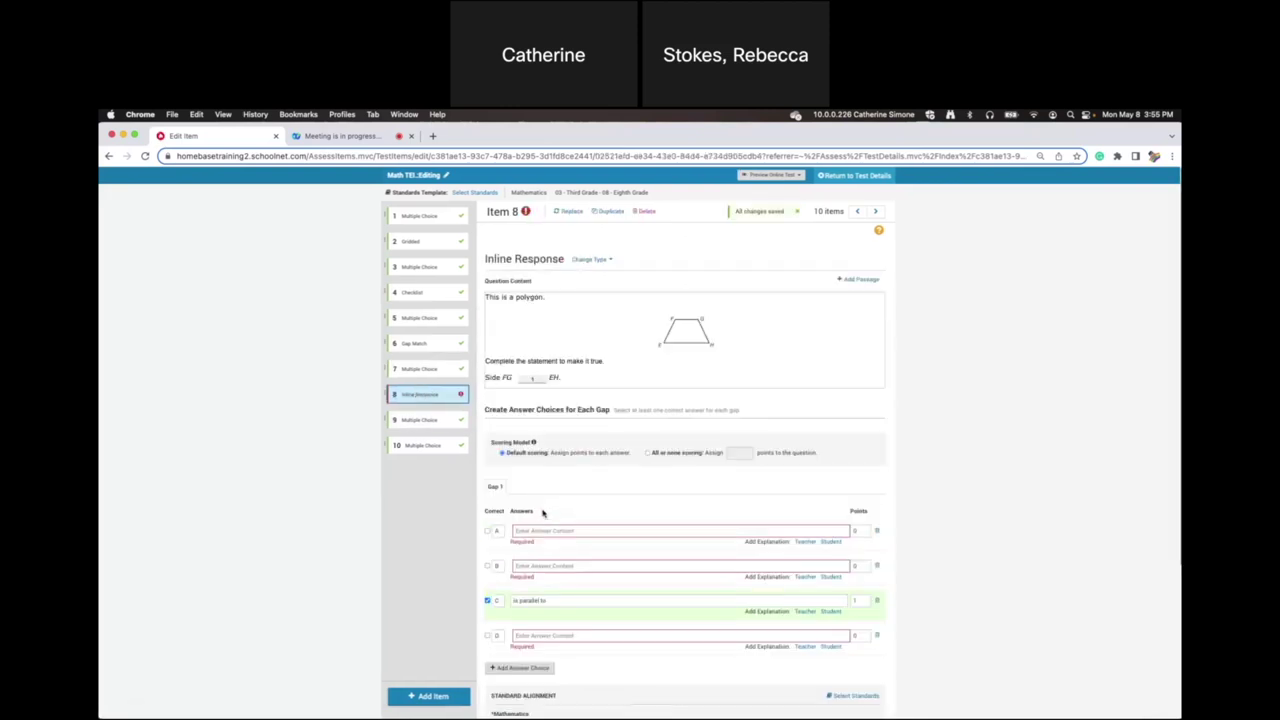
pyautogui.click(534, 617)
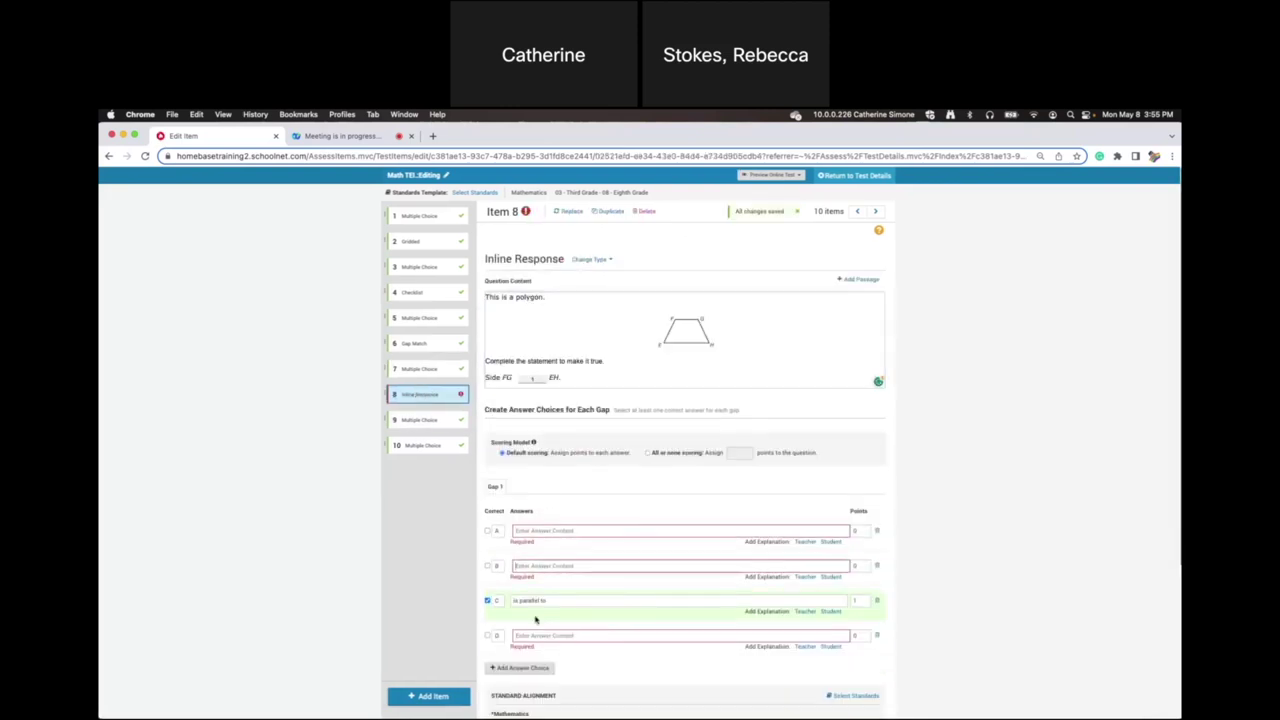
pyautogui.write('Intersects with')
# Copy "is perpendicular to" from item 7's answer D and enter it as answer choice A for item 8's gap.
pyautogui.click(425, 369)
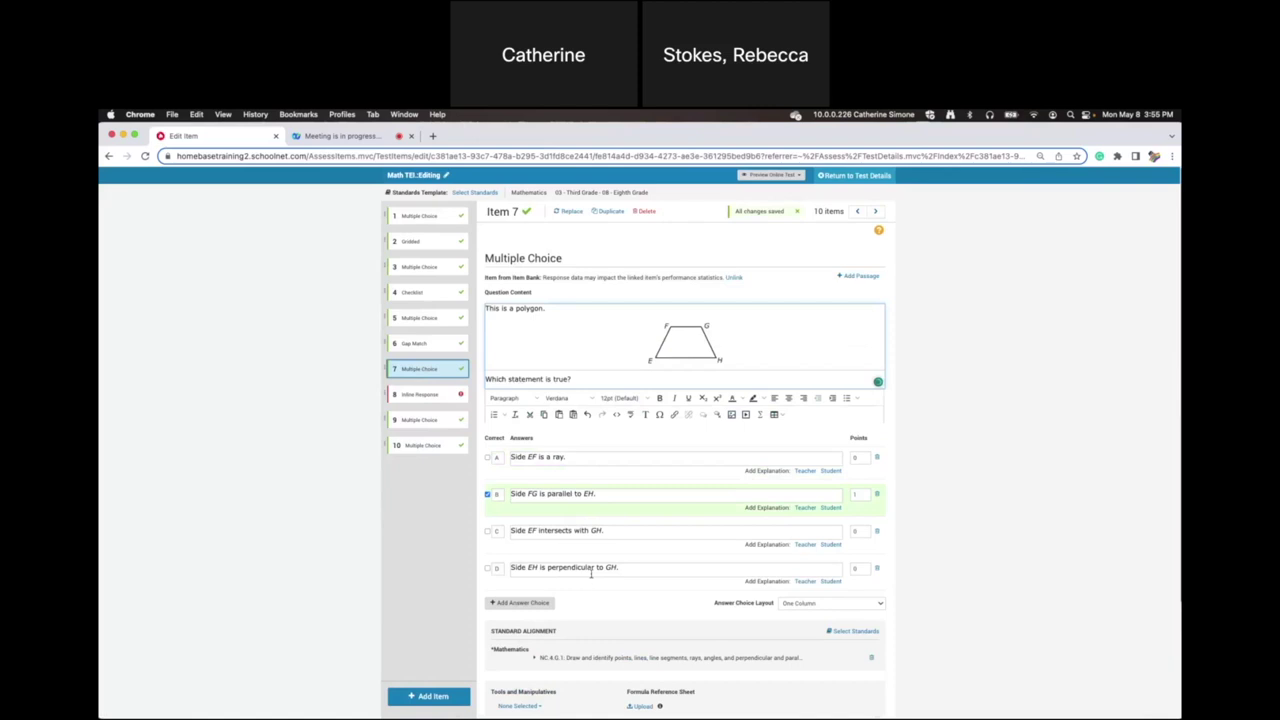
pyautogui.click(597, 569)
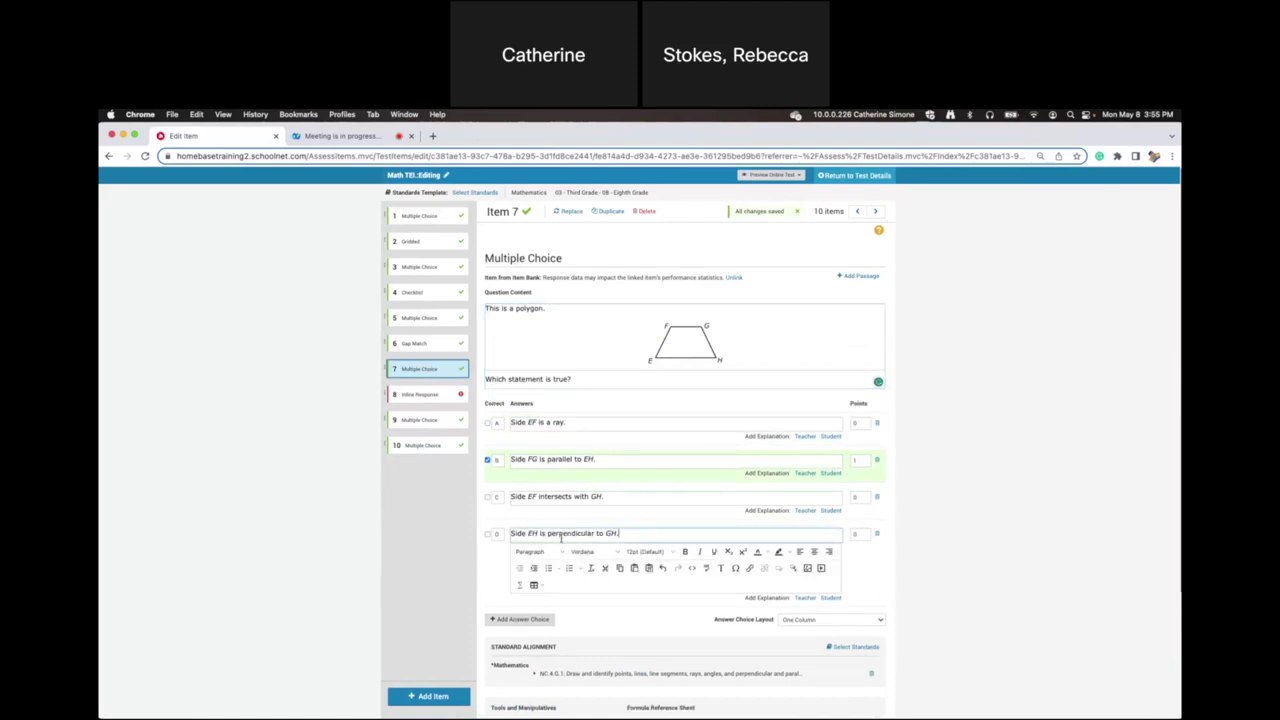
pyautogui.moveTo(606, 533); pyautogui.dragTo(541, 533)
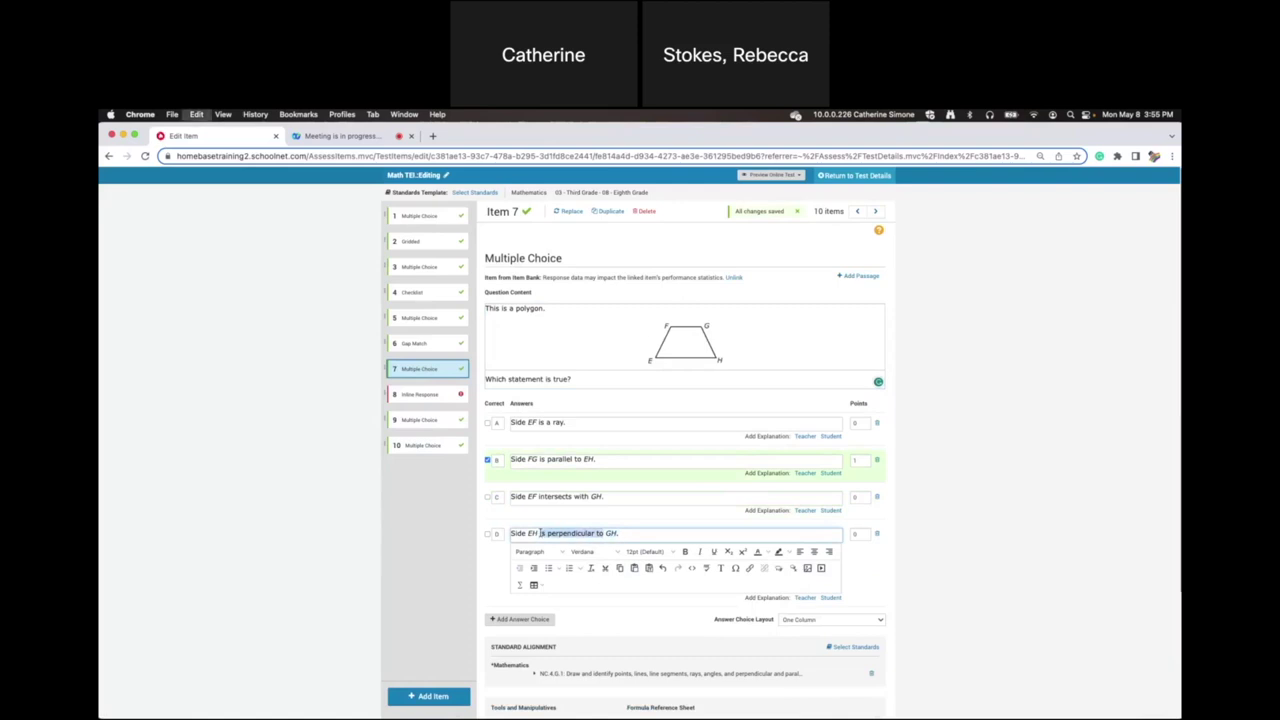
pyautogui.click(425, 395)
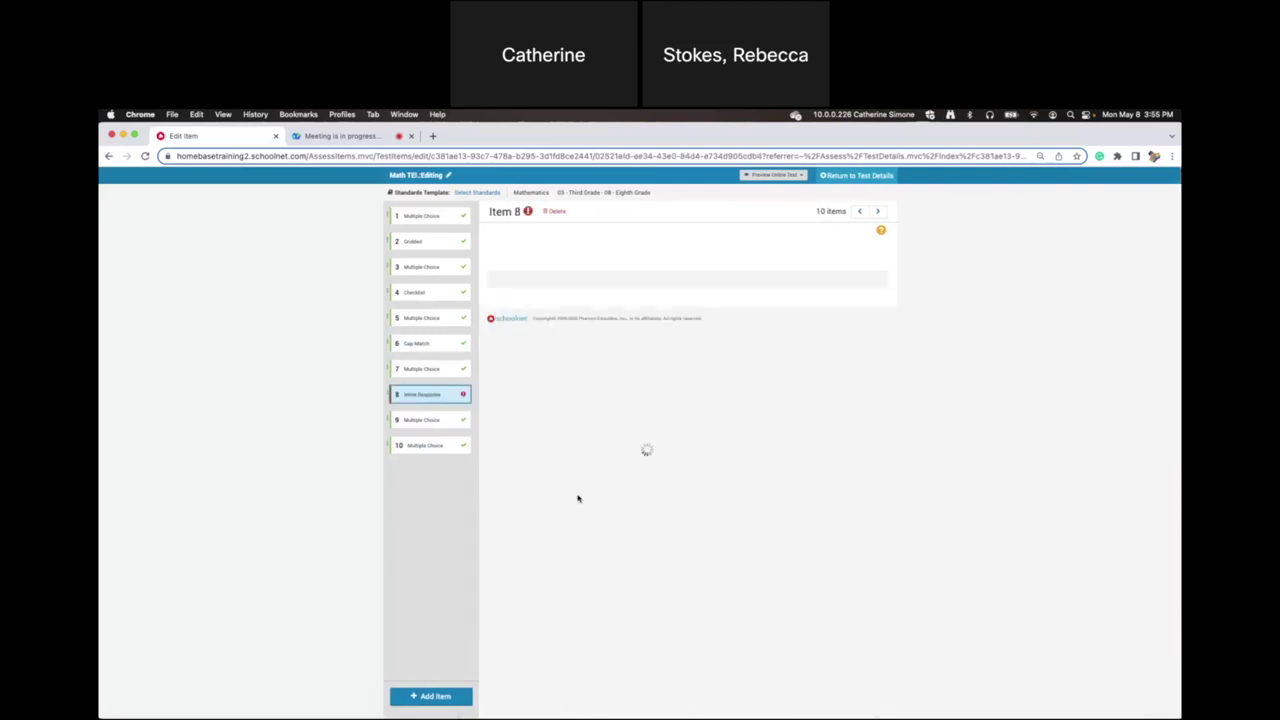
pyautogui.click(562, 565)
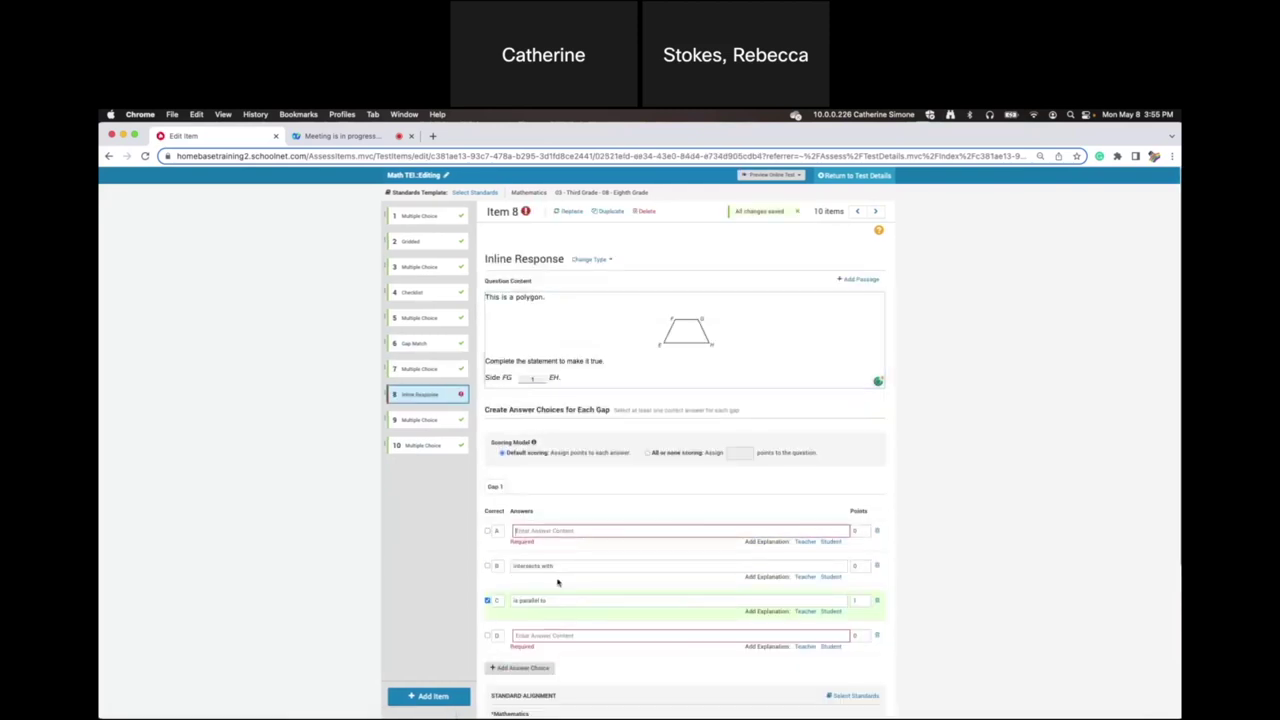
pyautogui.write('is perpendicular to')
# Delete the empty answer choice D from item 8 and save the item.
pyautogui.click(876, 637)
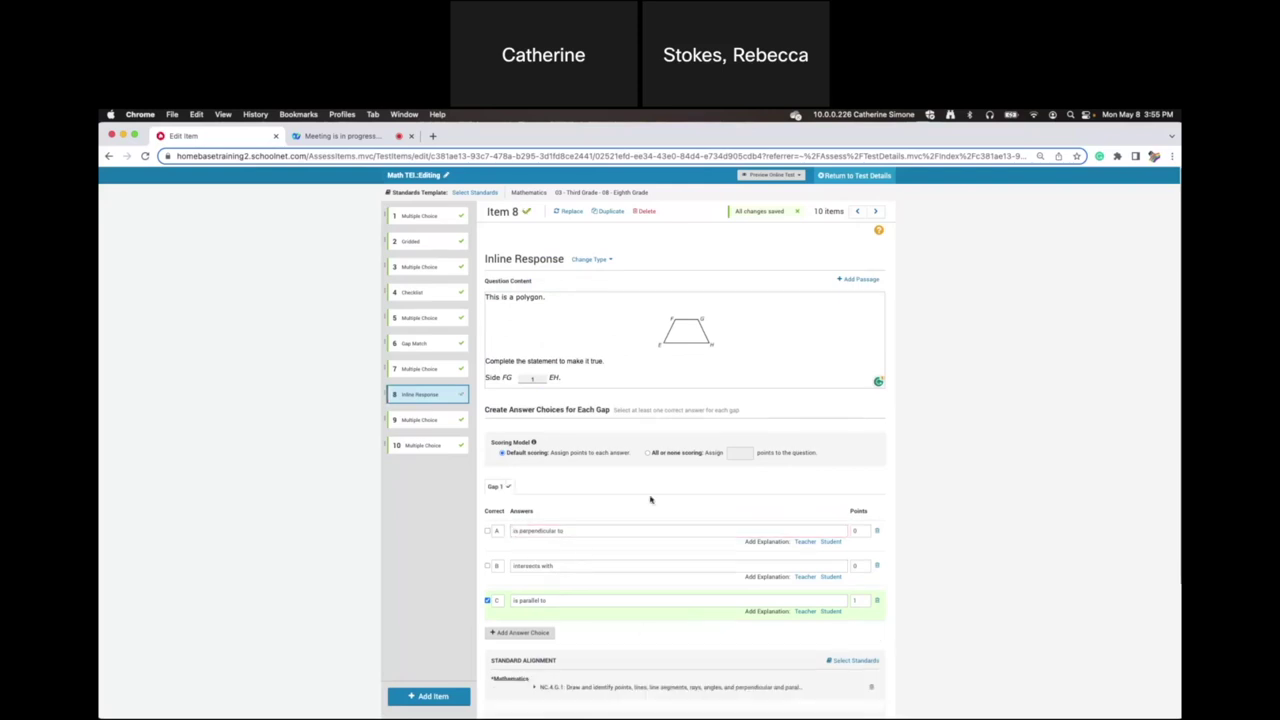
pyautogui.scroll(-4, 726, 543)
pyautogui.click(853, 655)
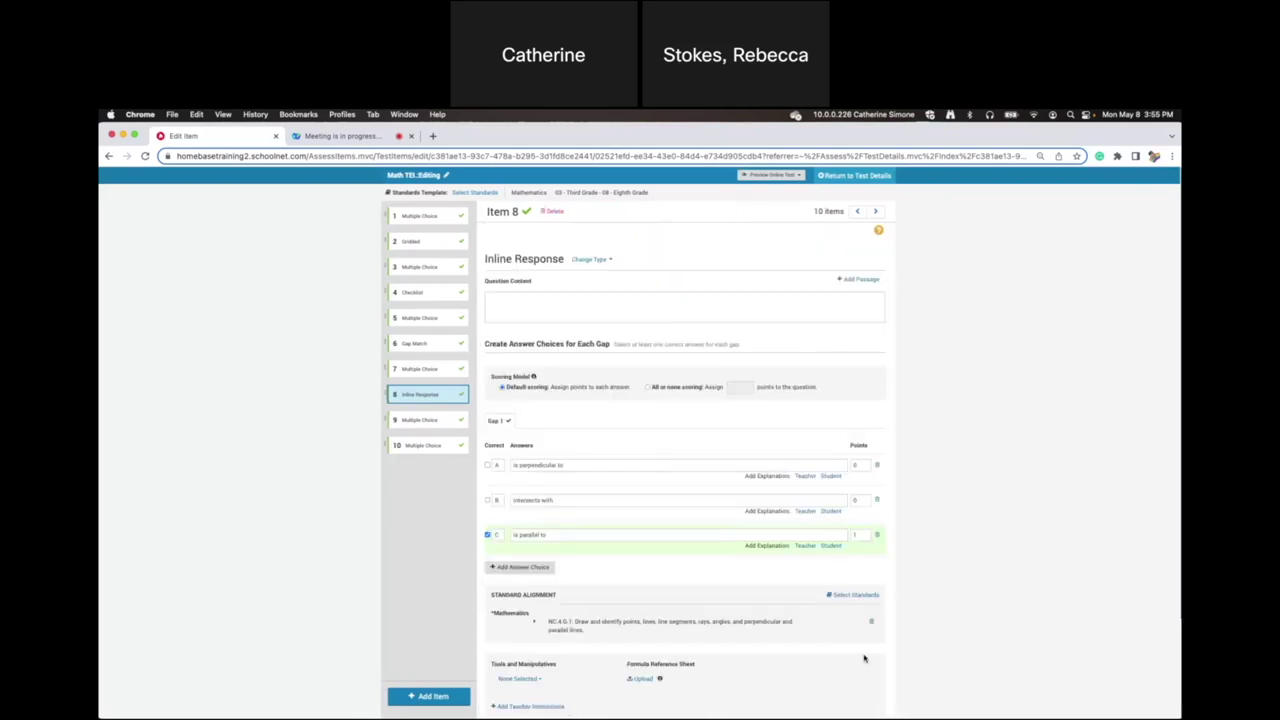
# Open the online test preview, then minimize its window and return to item 8.
pyautogui.click(848, 178)
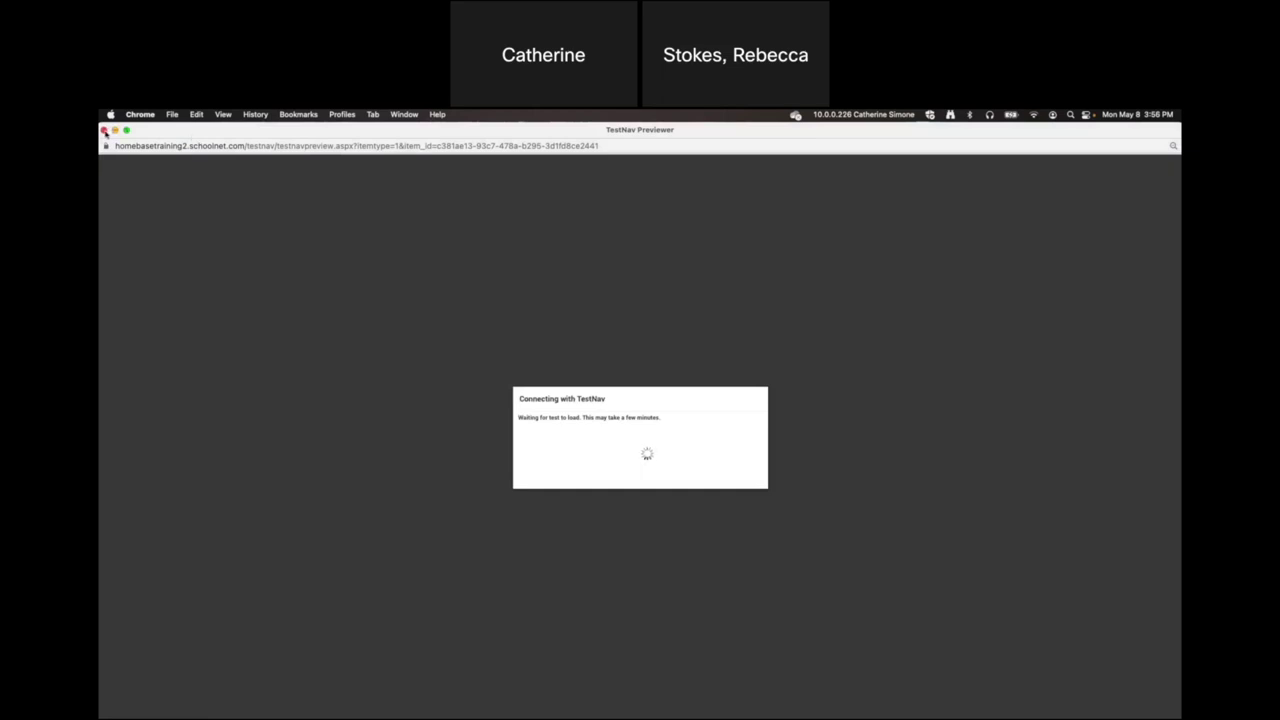
pyautogui.moveTo(211, 132); pyautogui.dragTo(214, 145)
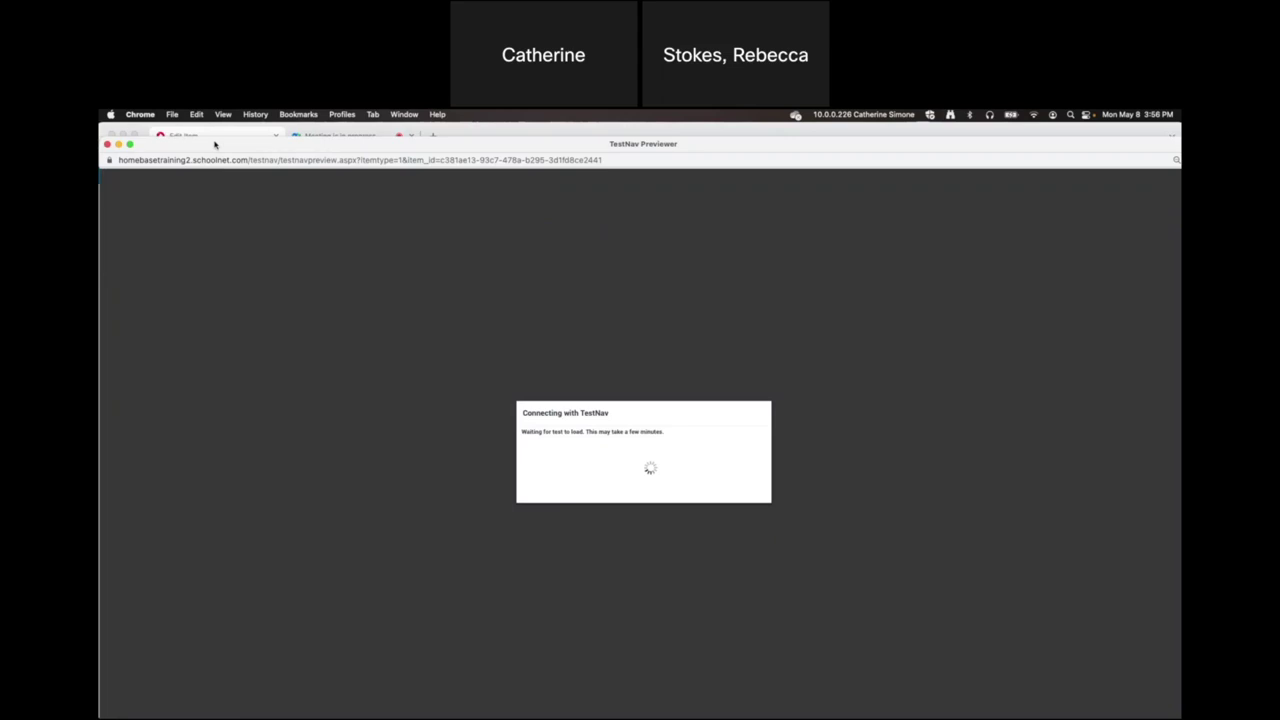
pyautogui.click(118, 145)
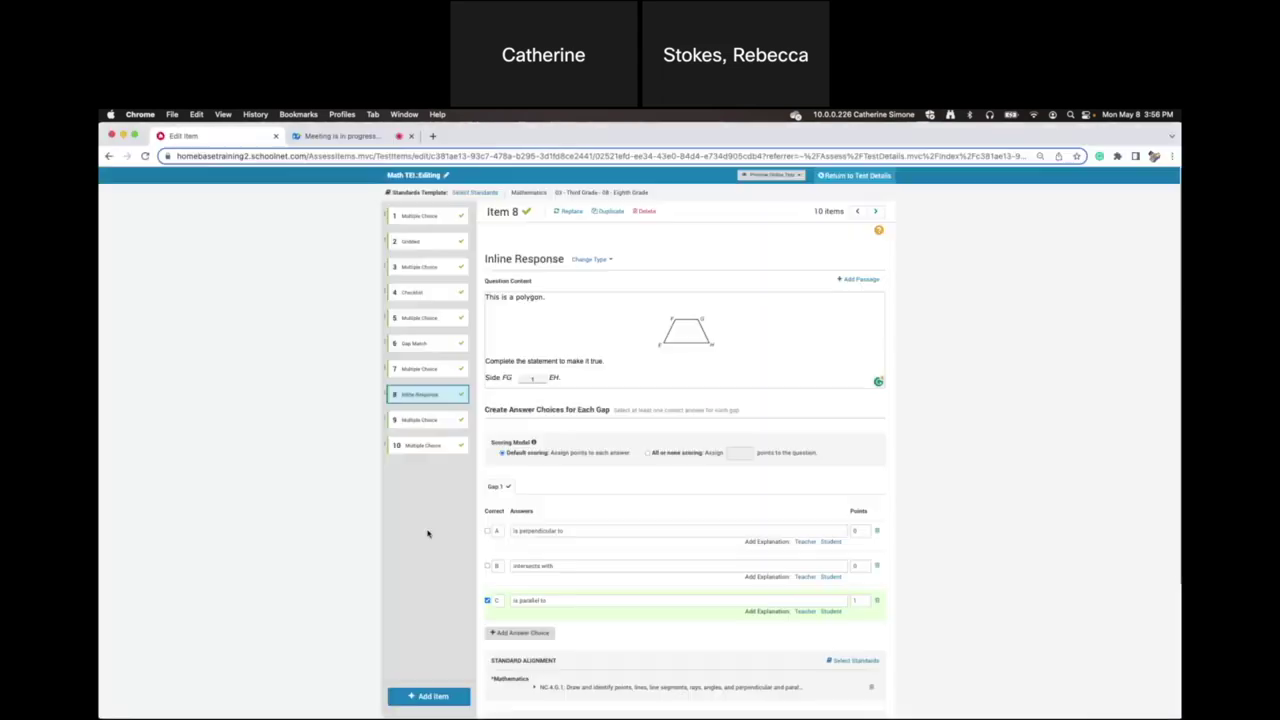
# Open item 9, select the sentence "This shows a figure." and capture a screenshot of the figure with points T, U, V and W.
pyautogui.click(422, 421)
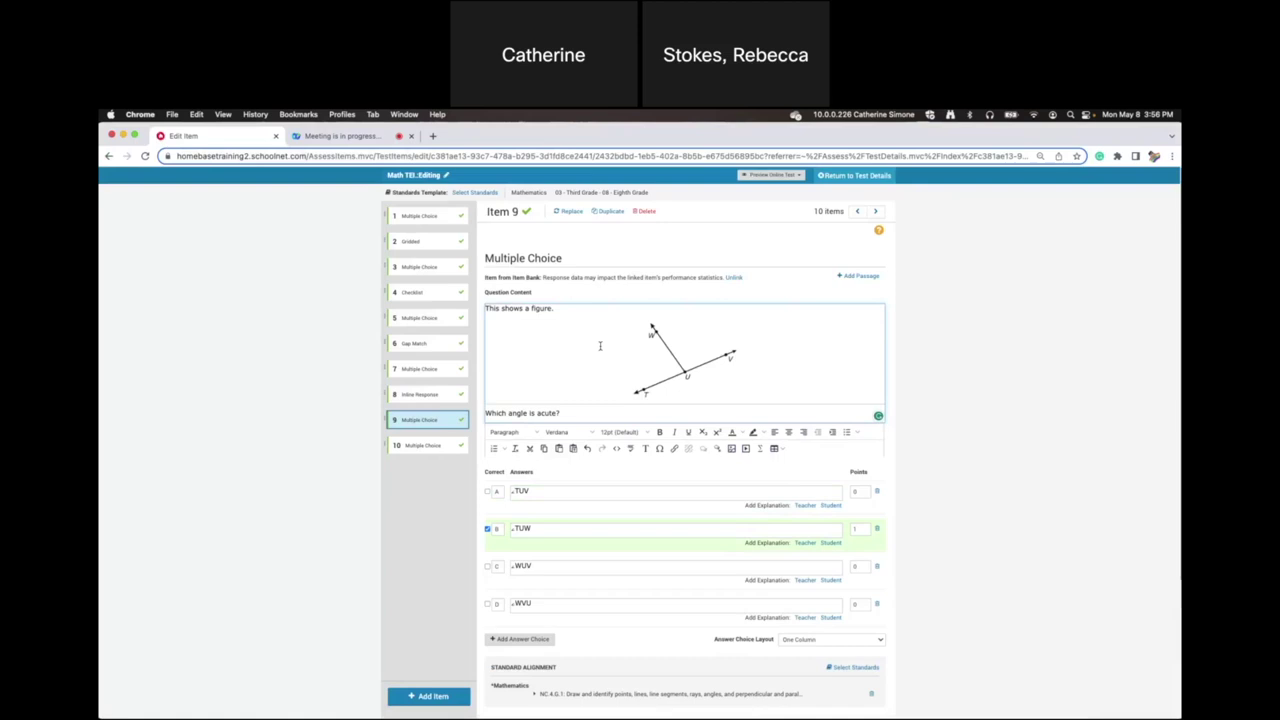
pyautogui.moveTo(569, 309); pyautogui.dragTo(470, 311)
pyautogui.press('super+shift+4')
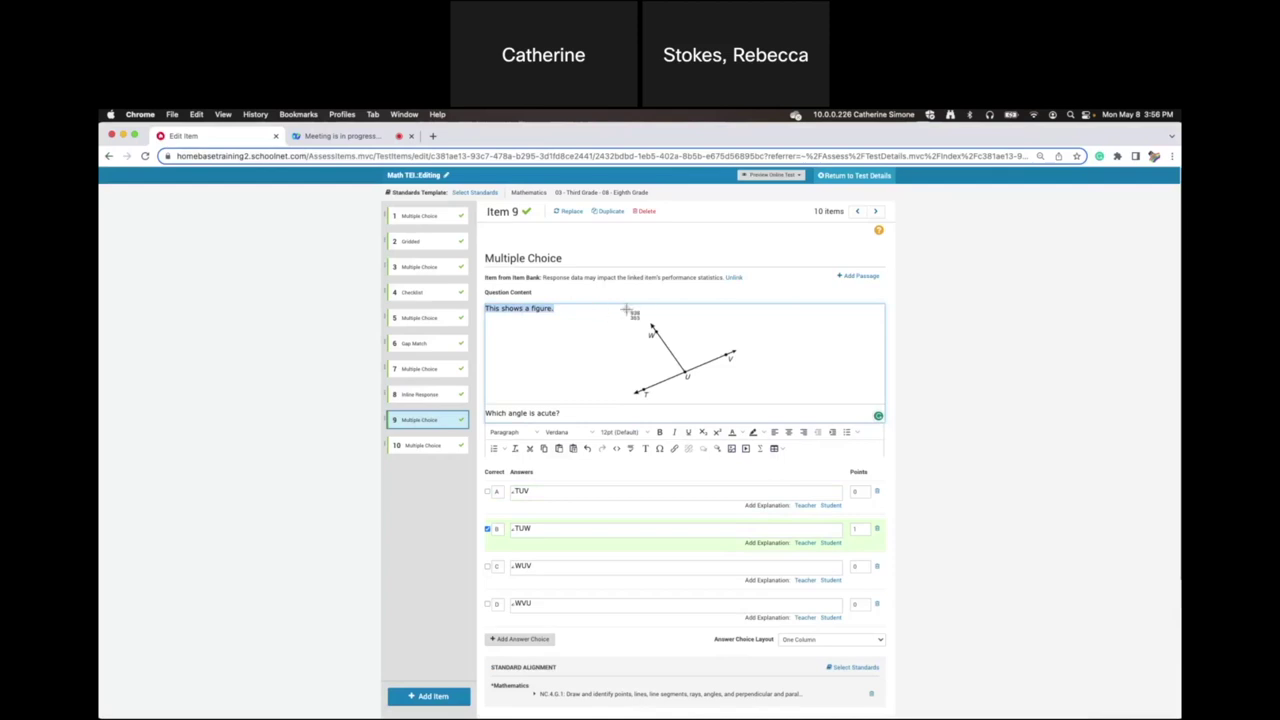
pyautogui.moveTo(621, 308); pyautogui.dragTo(757, 404)
# Unlink item 10 from the item bank and change its type to Hot Spot (Multiple).
pyautogui.click(419, 447)
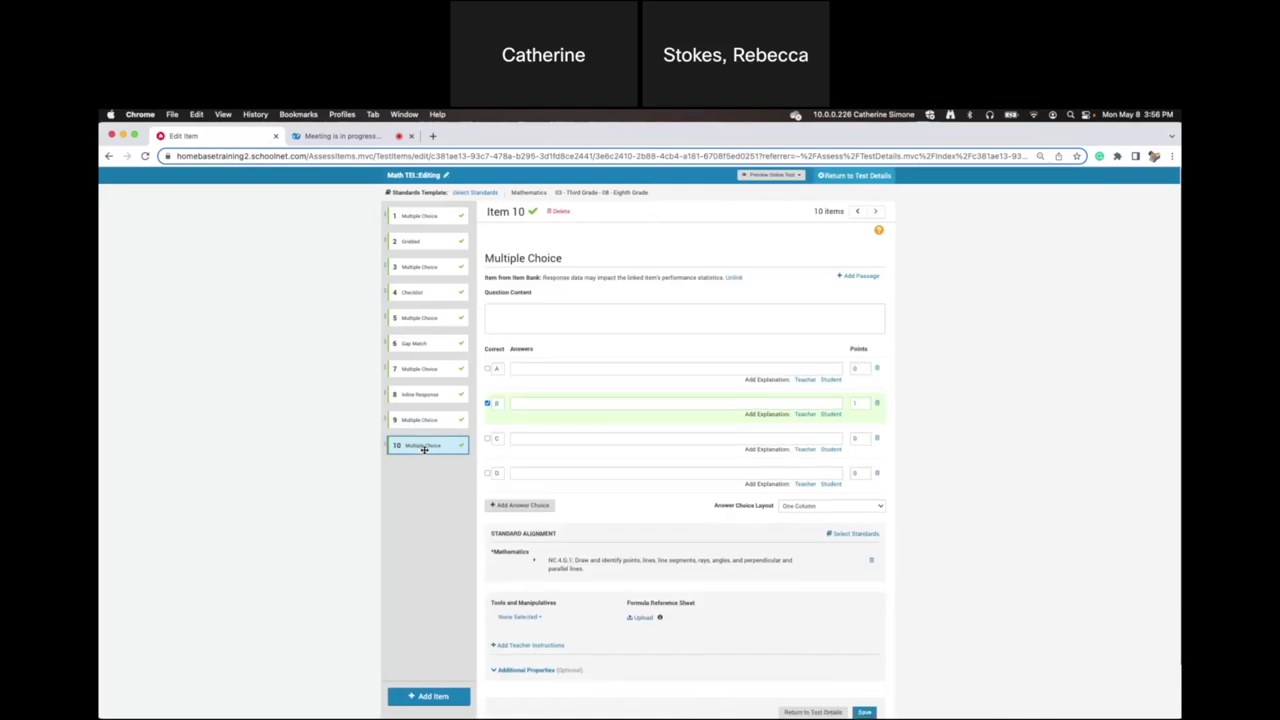
pyautogui.click(752, 318)
pyautogui.click(734, 277)
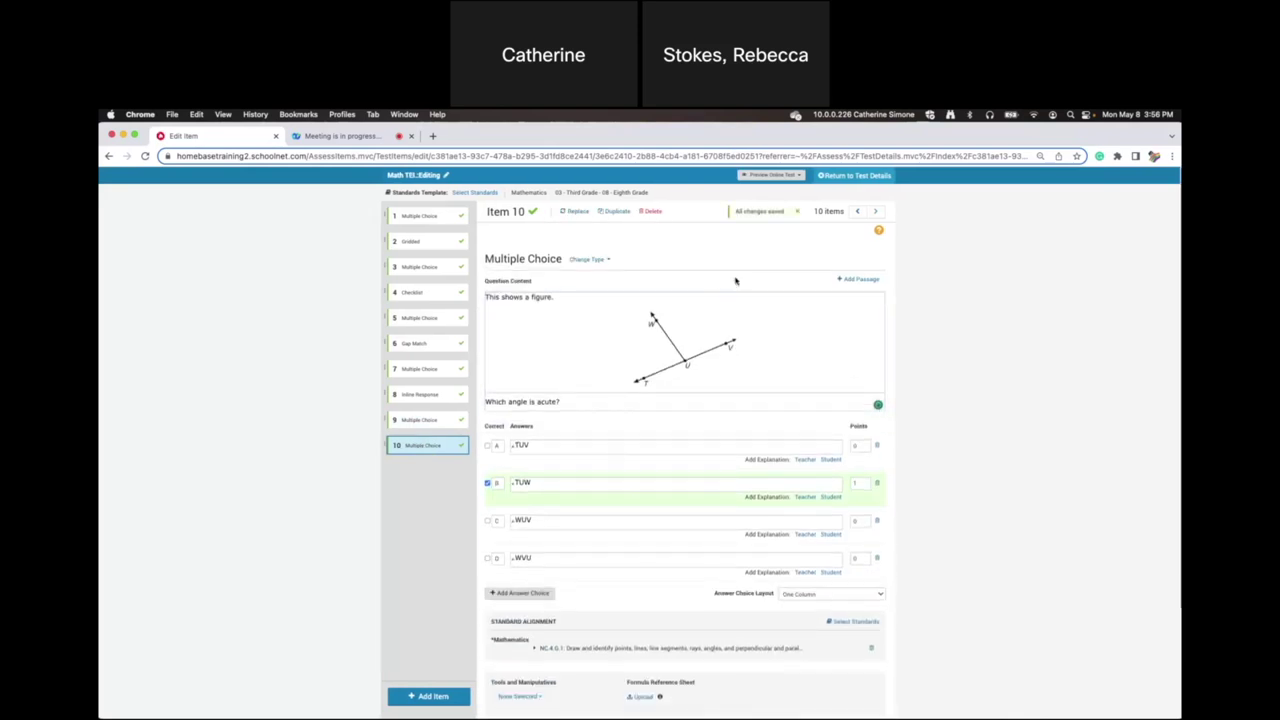
pyautogui.click(588, 259)
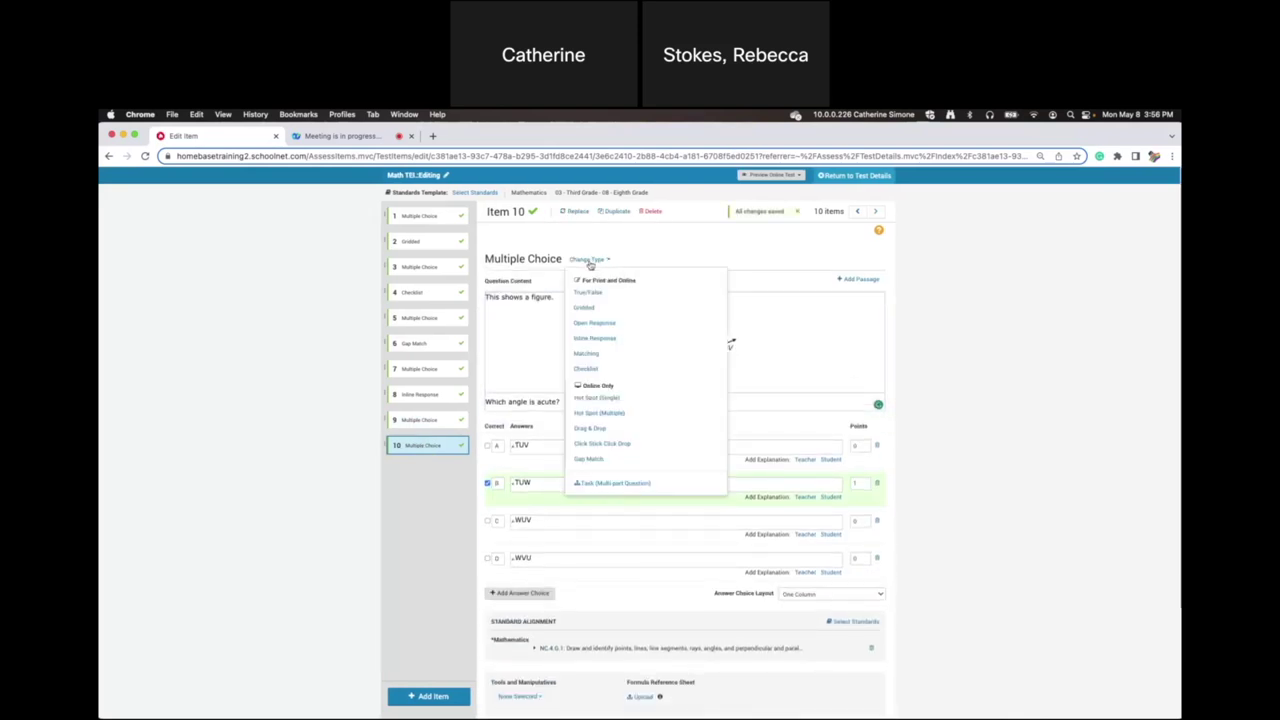
pyautogui.click(619, 417)
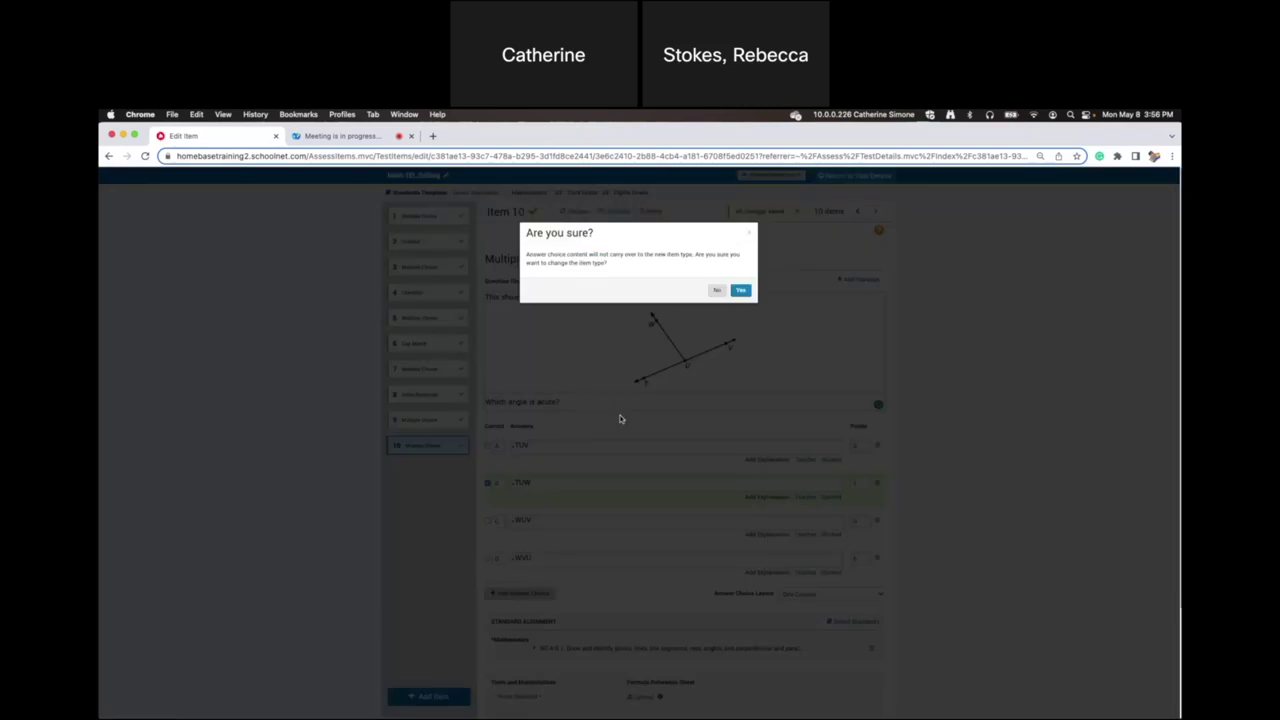
pyautogui.click(740, 290)
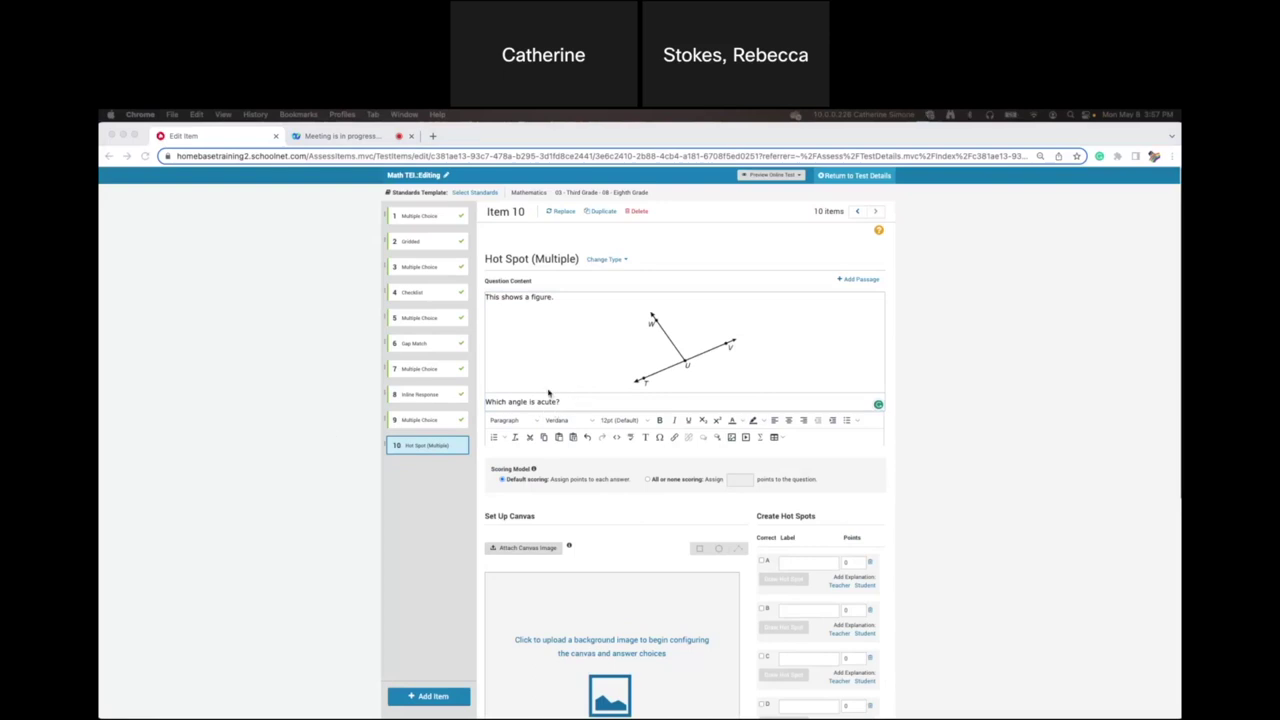
# Add the line "Click on the points that form an acute angle." below "Which angle is acute?" in item 10, correcting the misspelled "acute".
pyautogui.click(522, 406)
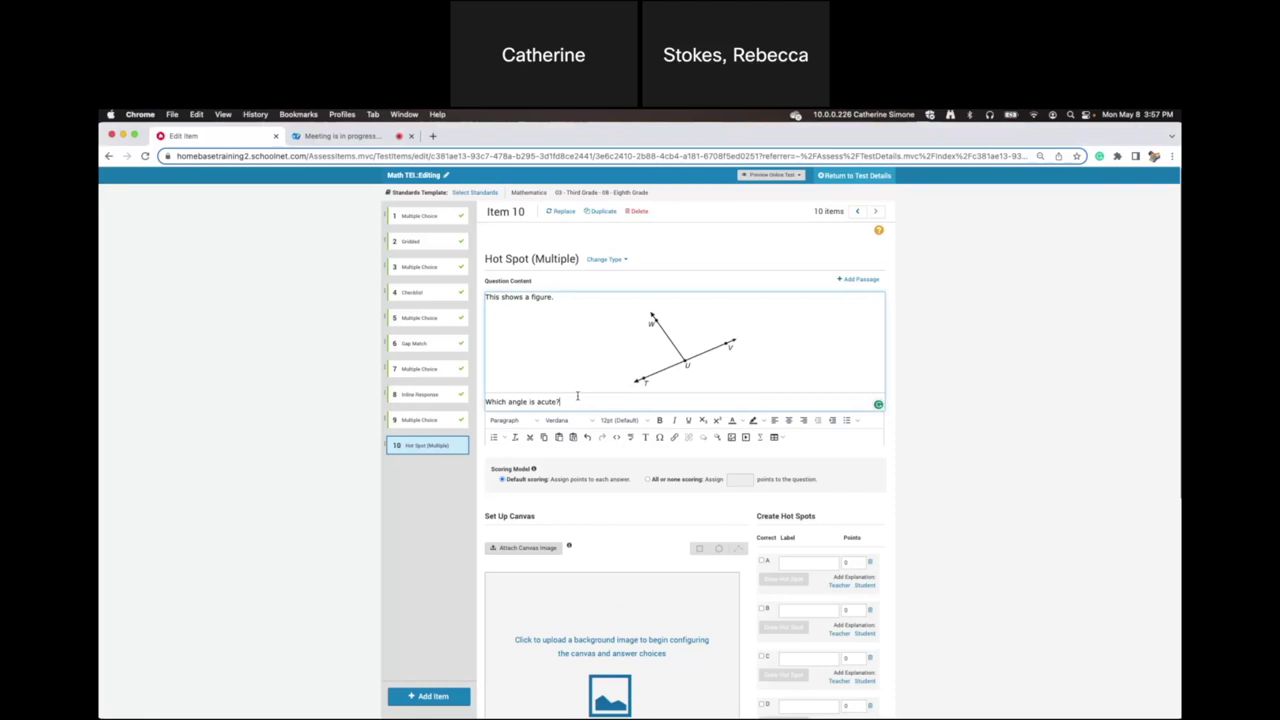
pyautogui.press('Return')
pyautogui.write('C')
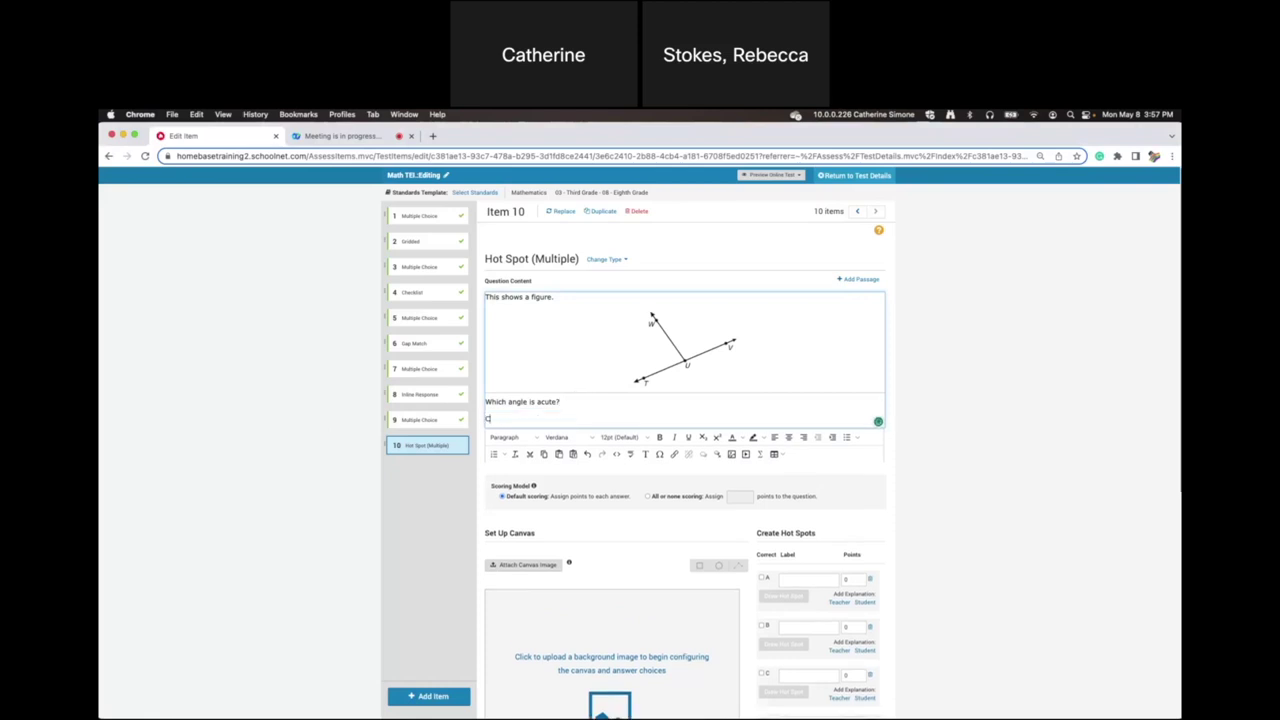
pyautogui.write('lick on the points that form an acite ang')
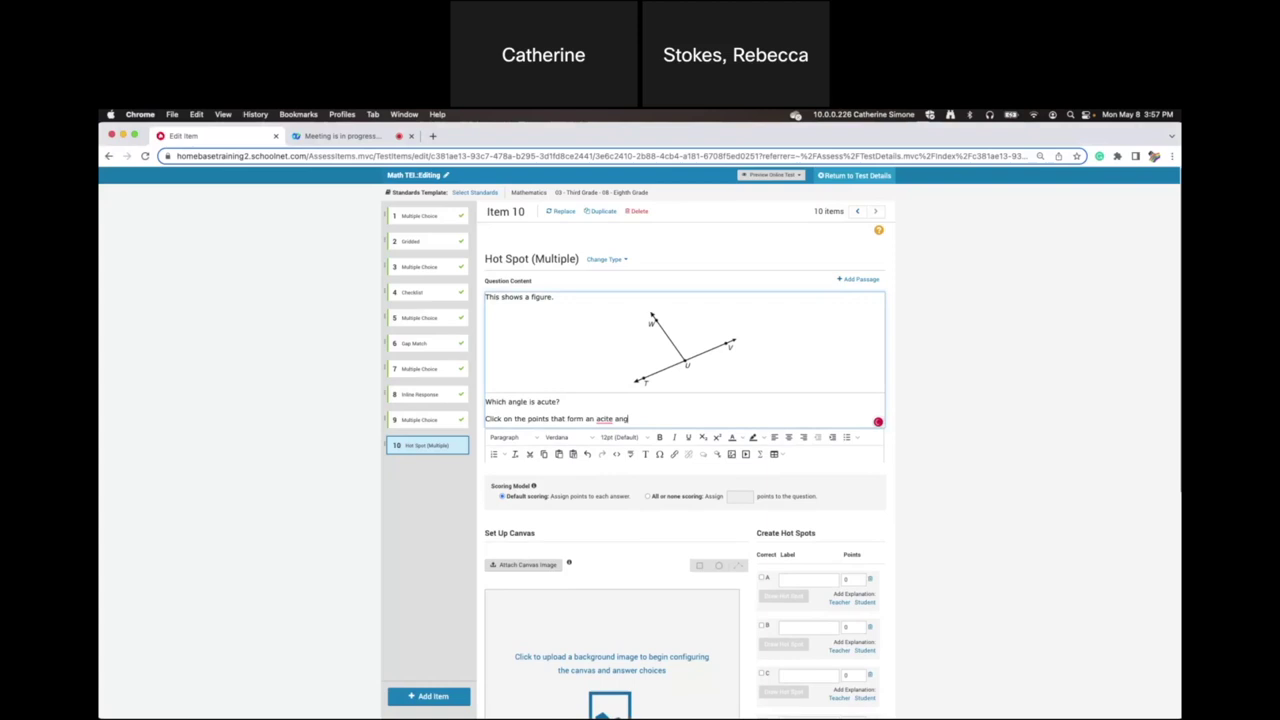
pyautogui.write('le')
pyautogui.doubleClick(604, 419)
pyautogui.rightClick(604, 420)
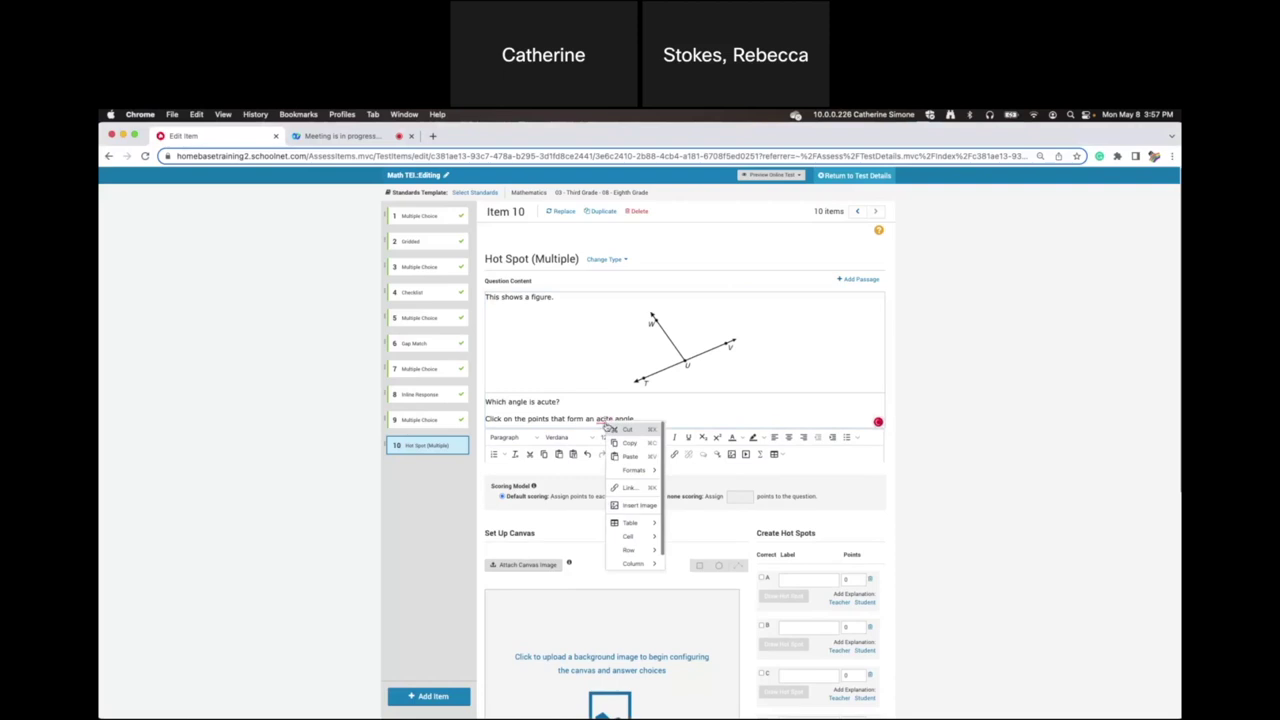
pyautogui.click(605, 421)
pyautogui.click(607, 433)
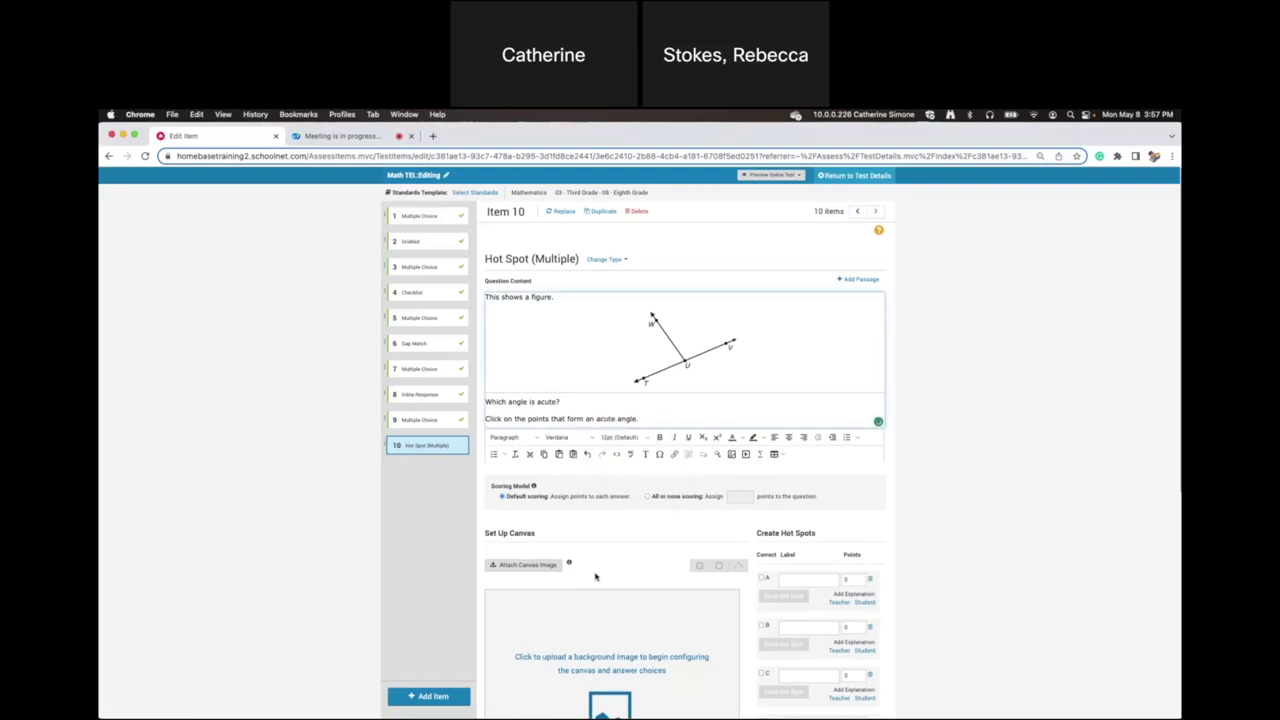
# Attach the screenshot of item 9's figure as item 10's canvas background image.
pyautogui.scroll(-3, 597, 578)
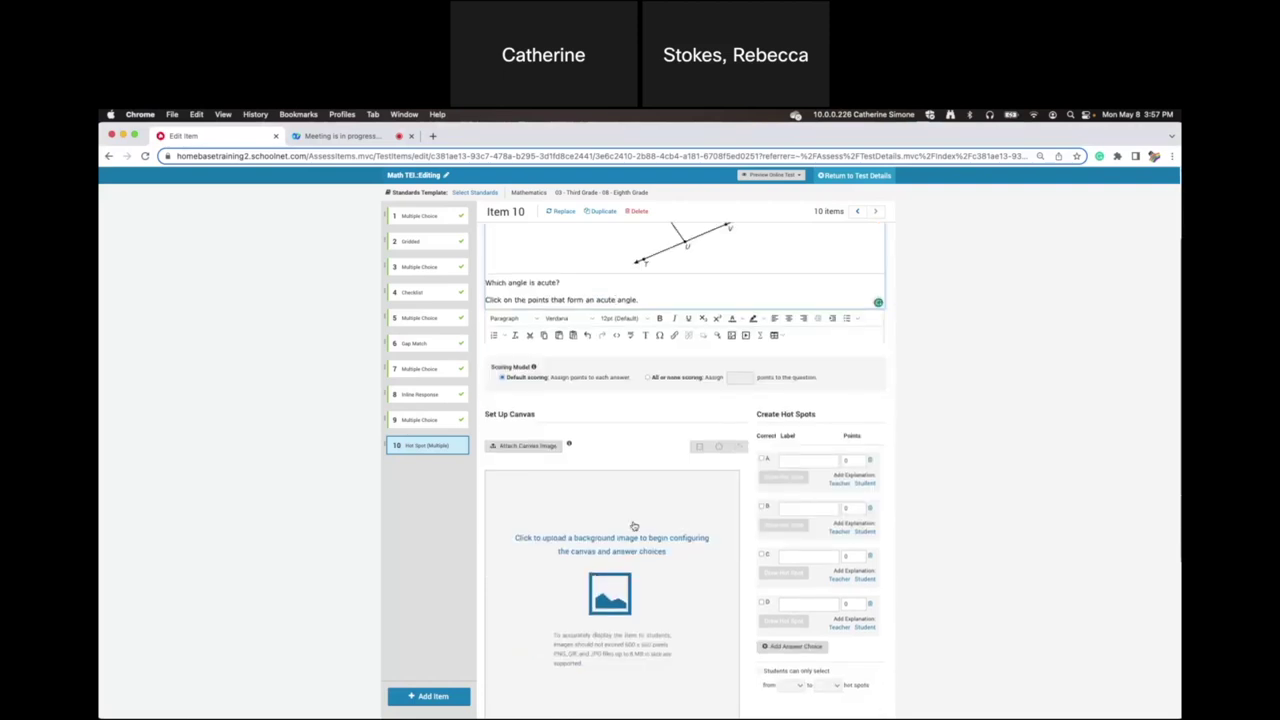
pyautogui.click(525, 449)
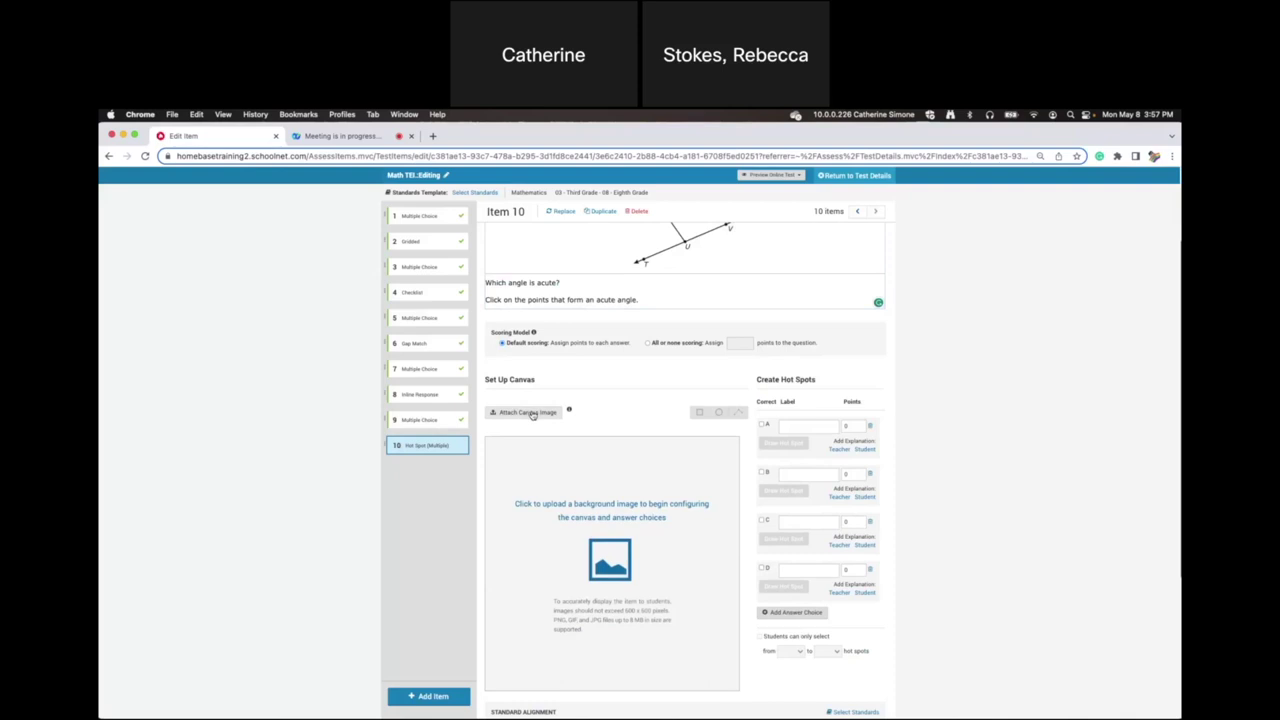
pyautogui.click(532, 414)
pyautogui.click(410, 326)
pyautogui.click(1016, 558)
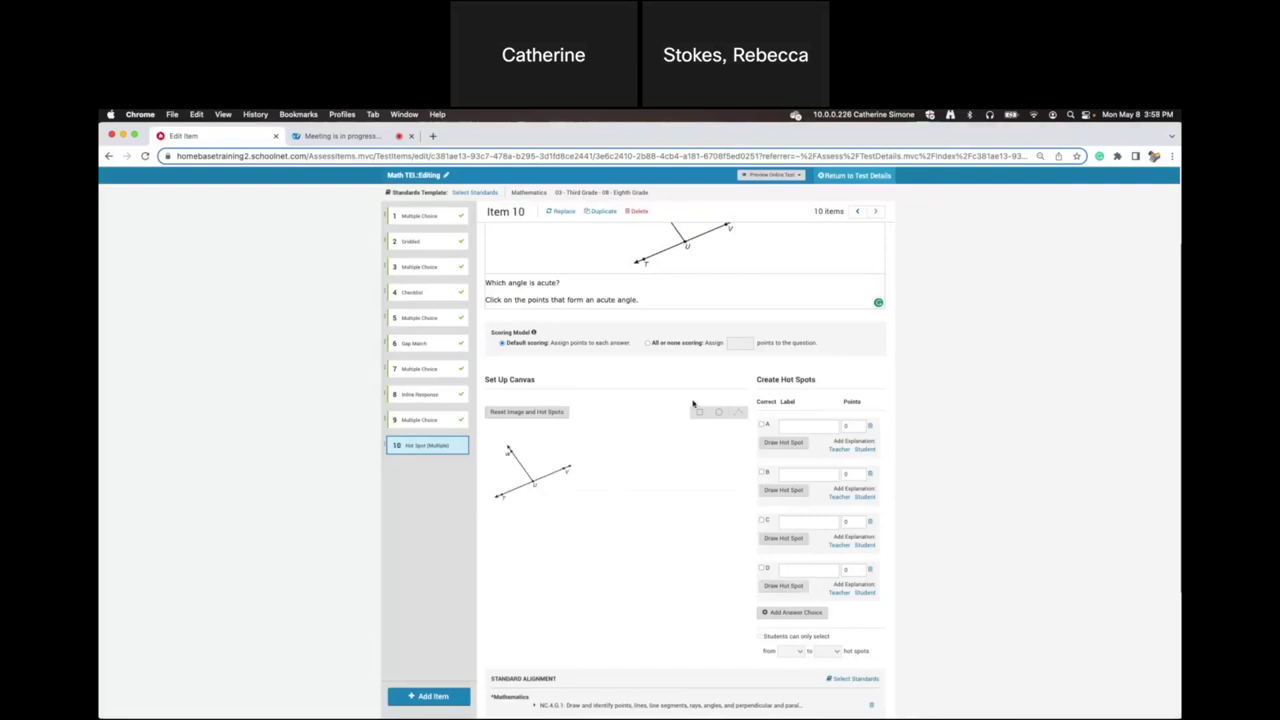
# Draw a small circular hot spot for choice A over point T on the canvas figure.
pyautogui.click(781, 442)
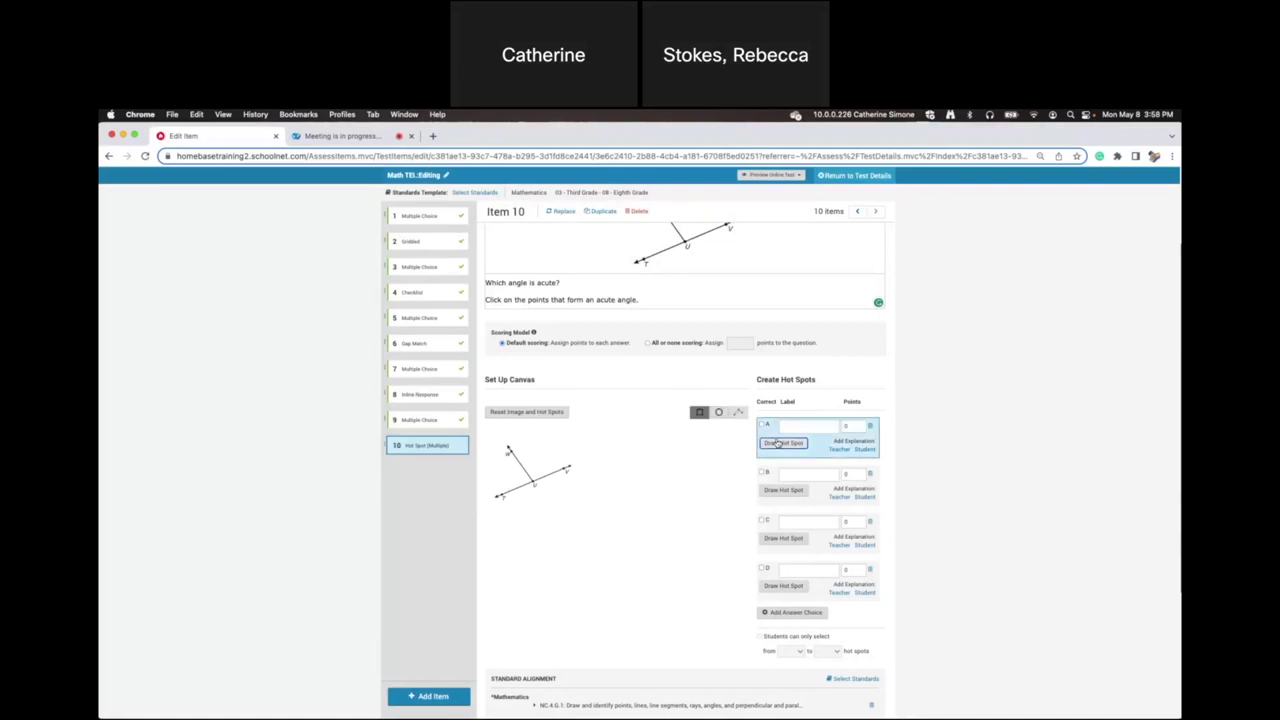
pyautogui.click(718, 413)
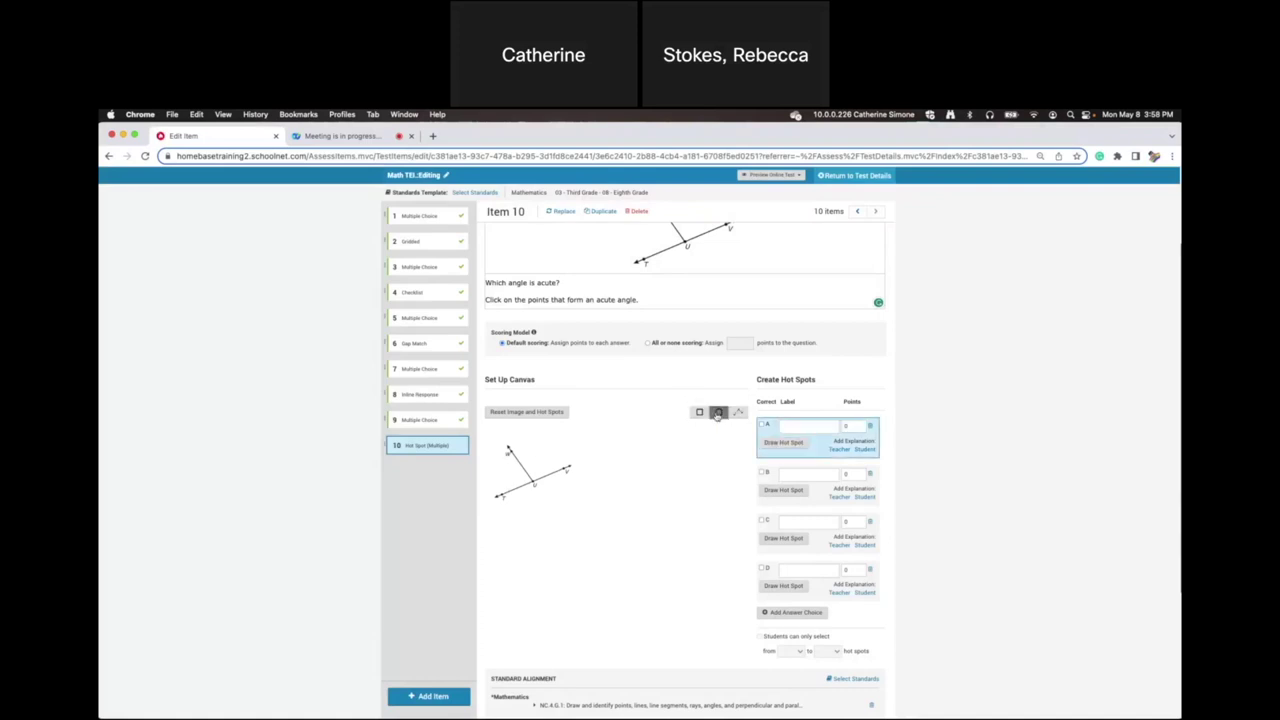
pyautogui.moveTo(499, 495)
pyautogui.mouseDown()
pyautogui.moveTo(511, 505)
pyautogui.moveTo(503, 496)
pyautogui.mouseUp()
# Draw small circular hot spots for choices B, C and D and place them over points V, W and U on the canvas.
pyautogui.click(785, 491)
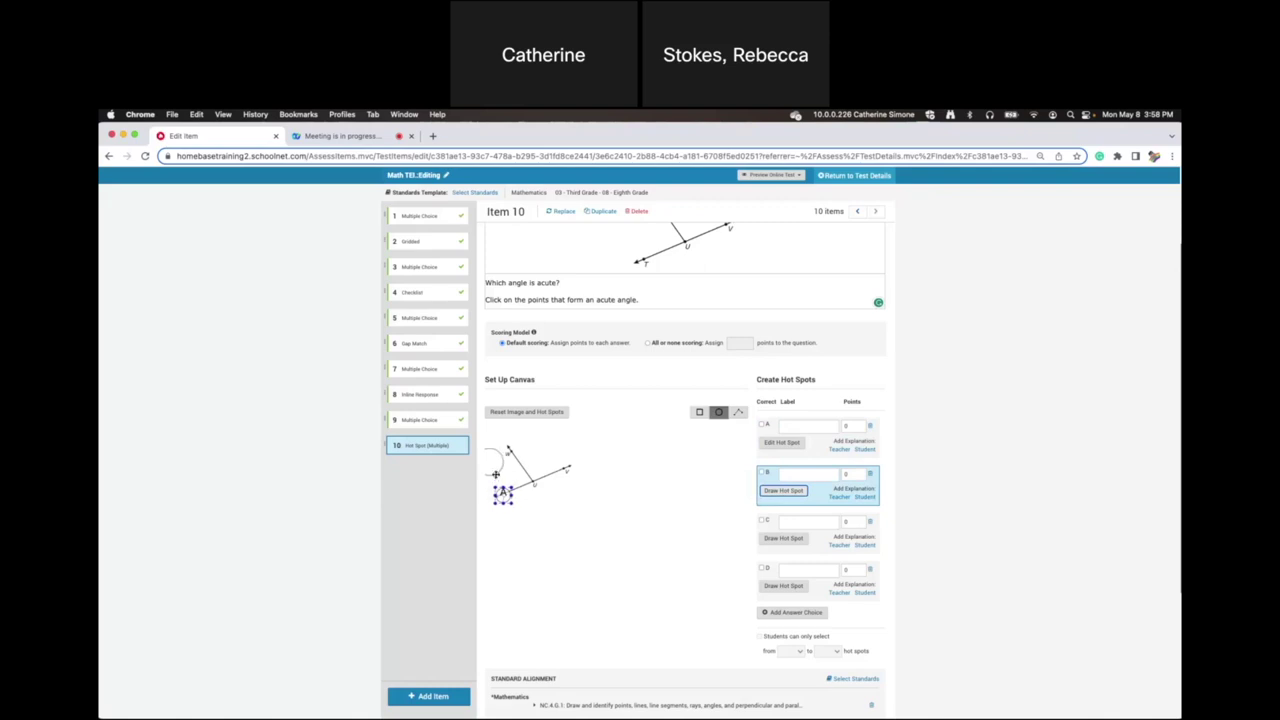
pyautogui.moveTo(488, 465); pyautogui.dragTo(503, 491)
pyautogui.click(775, 541)
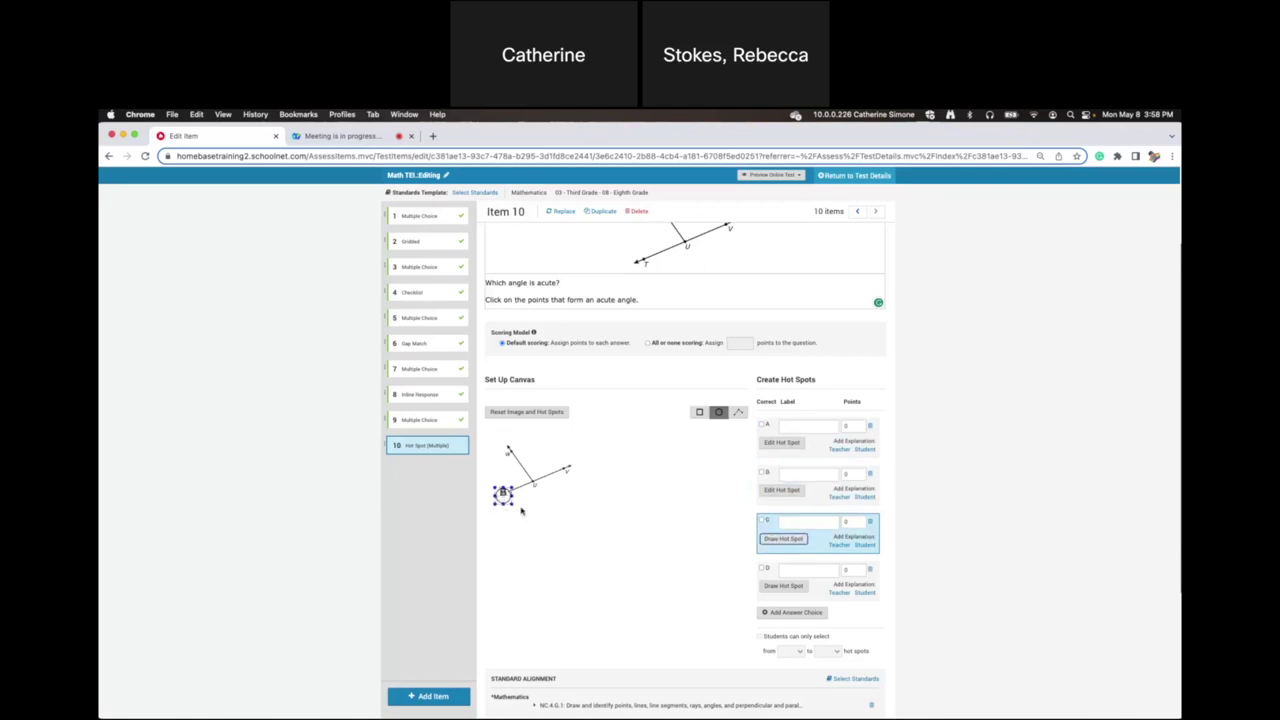
pyautogui.moveTo(494, 472); pyautogui.dragTo(503, 495)
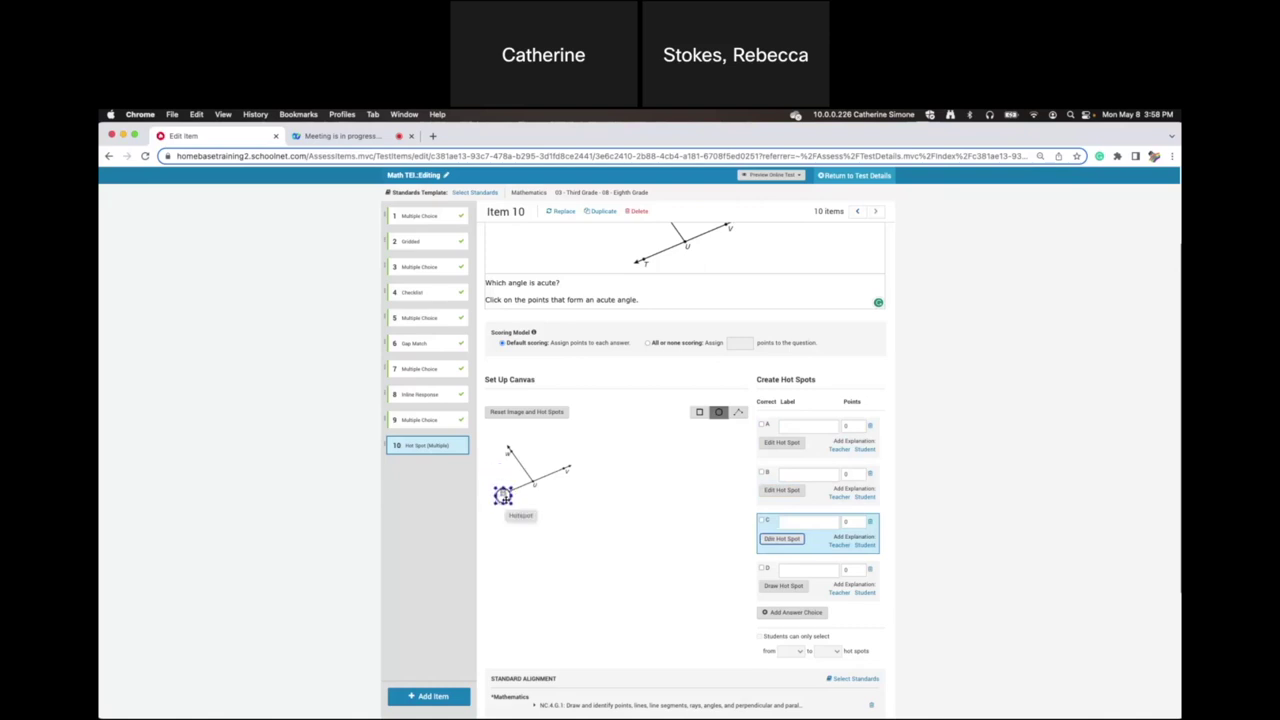
pyautogui.click(779, 588)
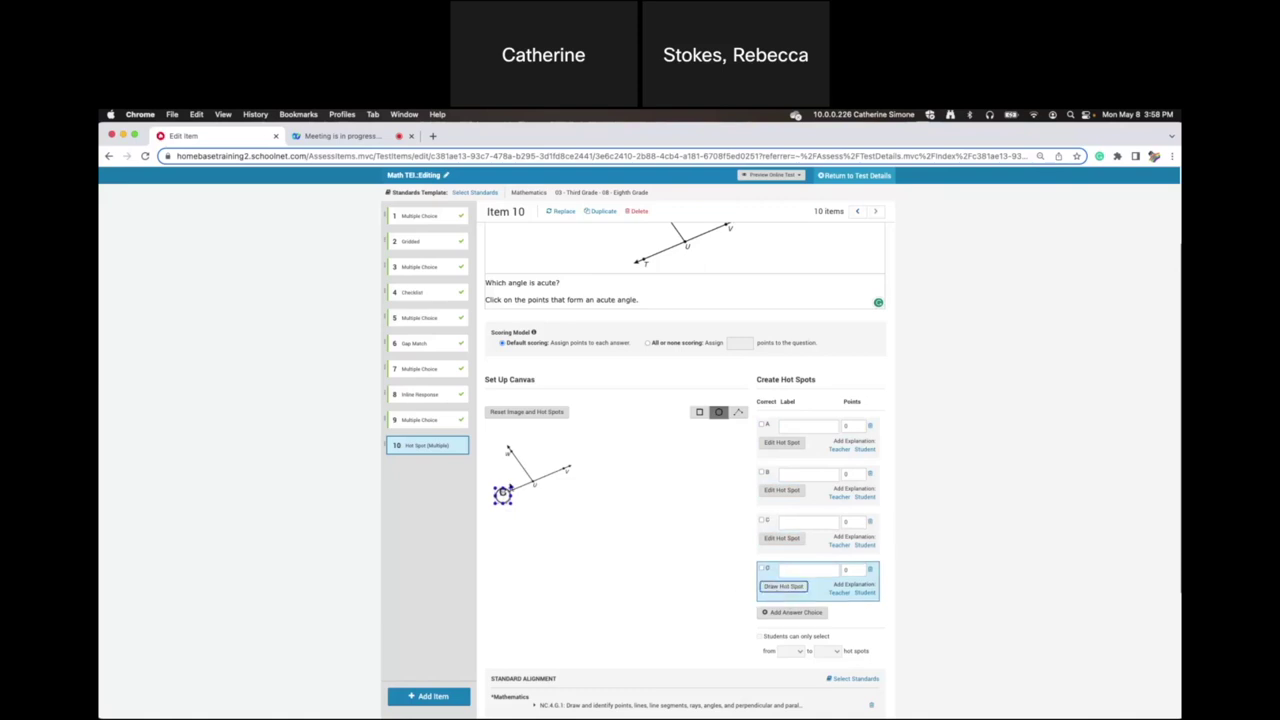
pyautogui.click(497, 468)
pyautogui.moveTo(497, 468); pyautogui.dragTo(565, 471)
pyautogui.click(563, 470)
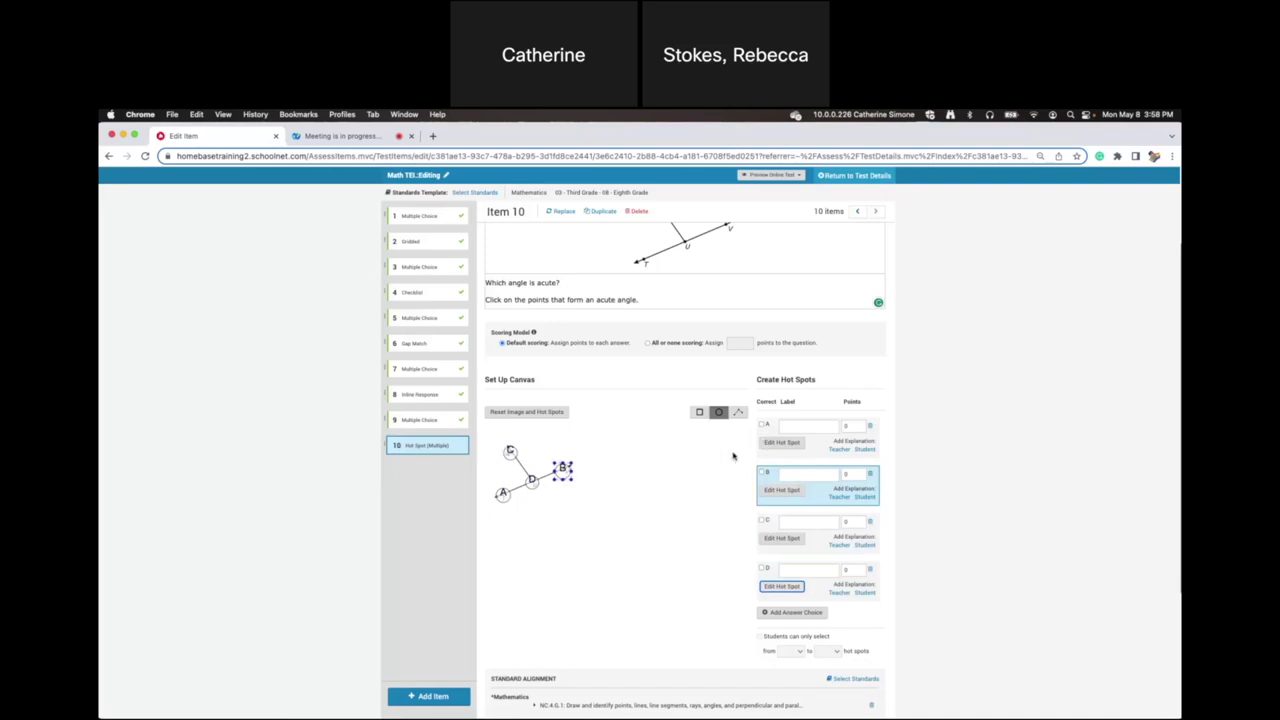
# Mark hot spots A, C and D as correct and save item 10.
pyautogui.click(762, 425)
pyautogui.click(762, 569)
pyautogui.scroll(-3, 650, 543)
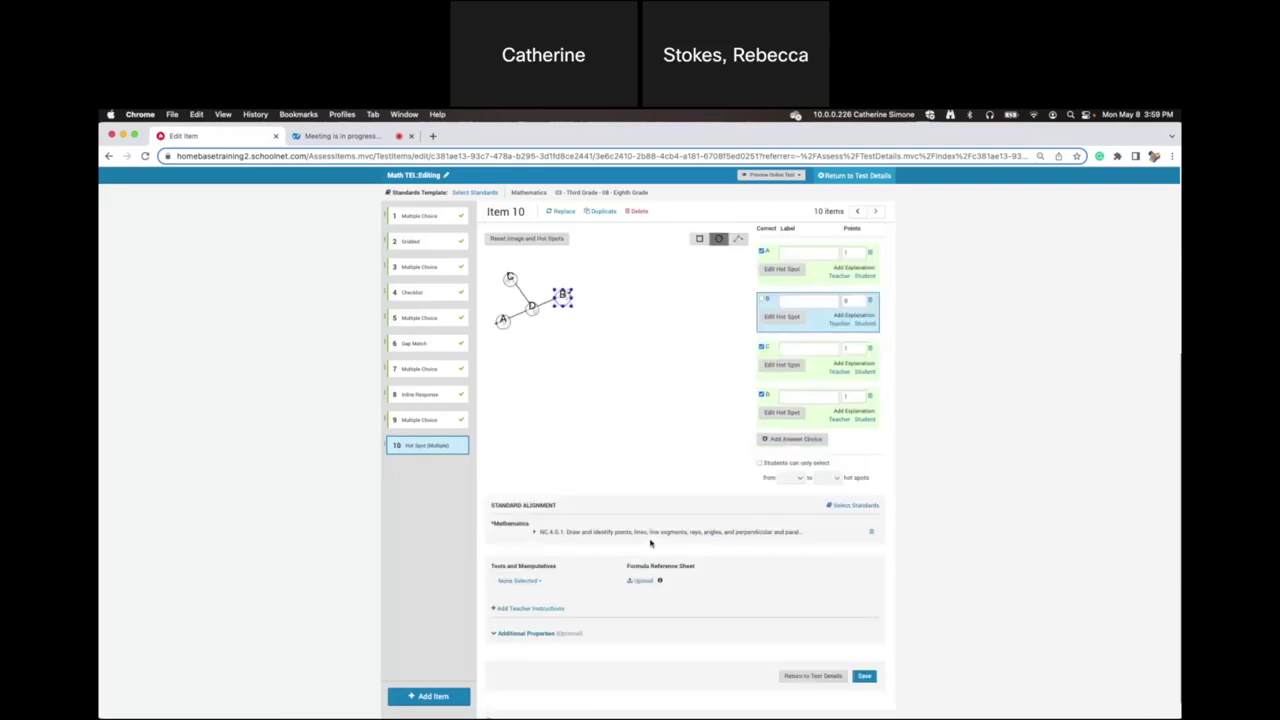
pyautogui.click(863, 677)
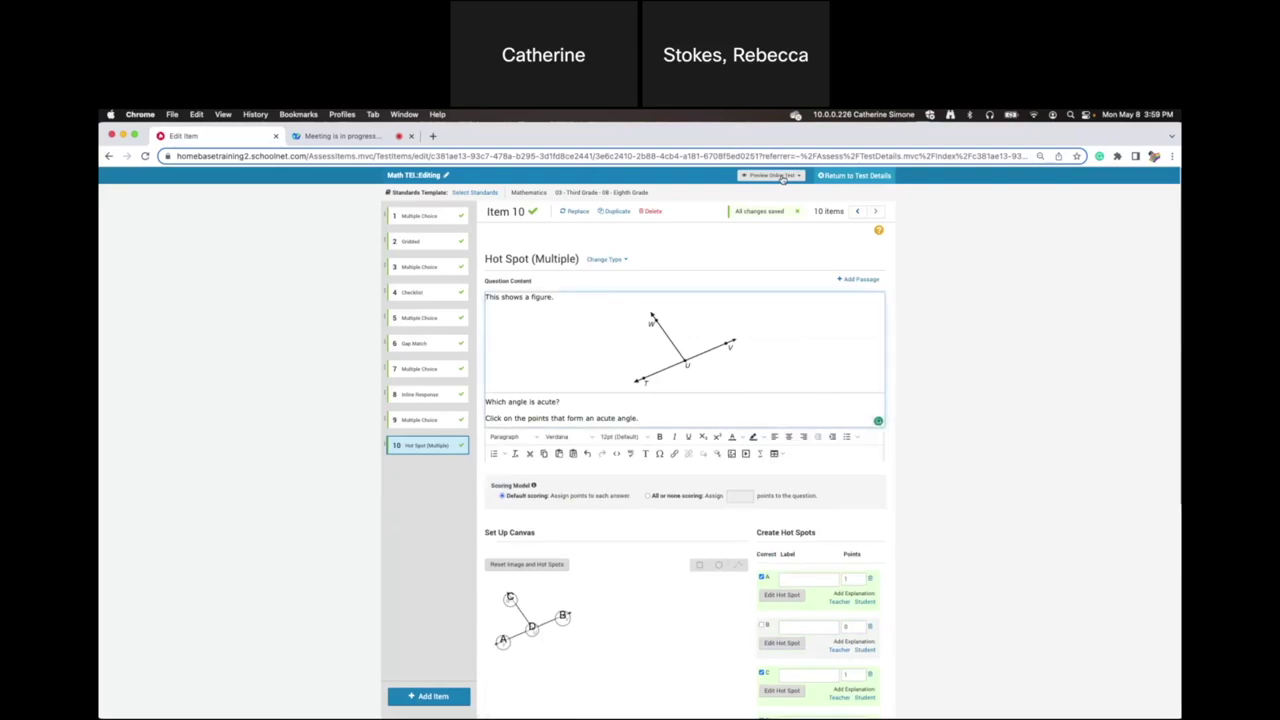
# Open the online preview of the Math TEI test in TestNav and start the test.
pyautogui.click(784, 176)
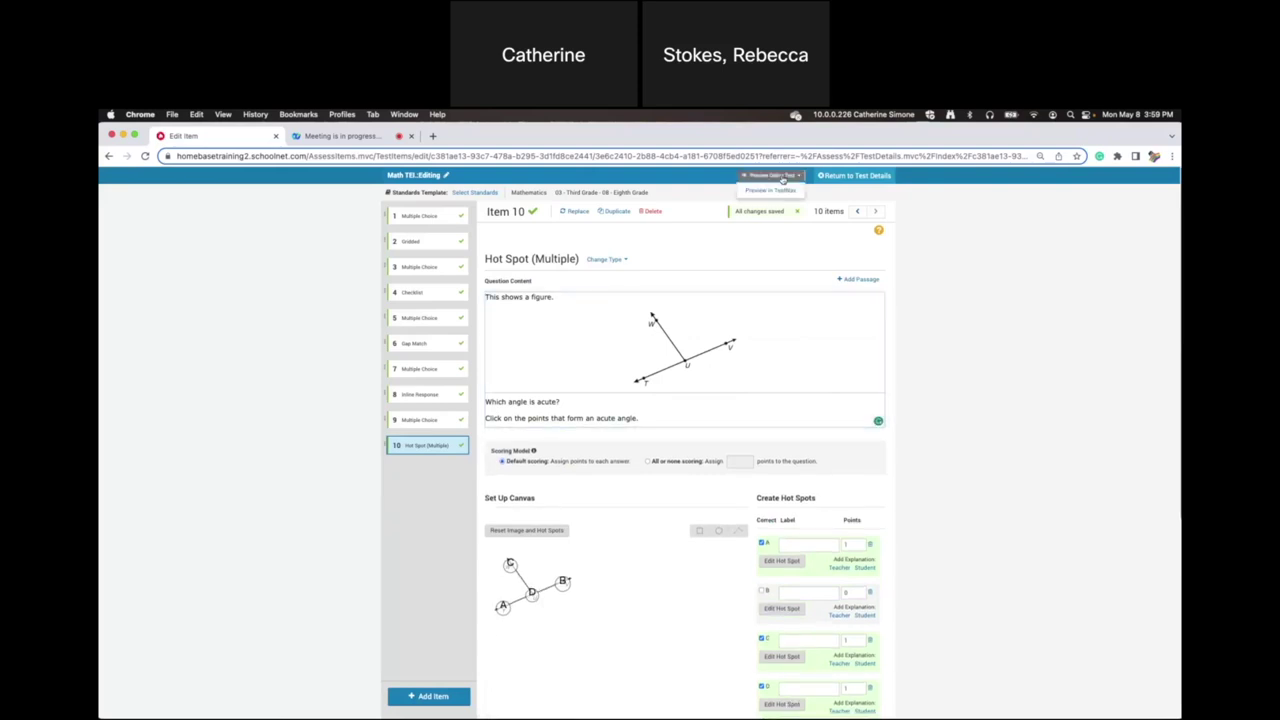
pyautogui.click(780, 190)
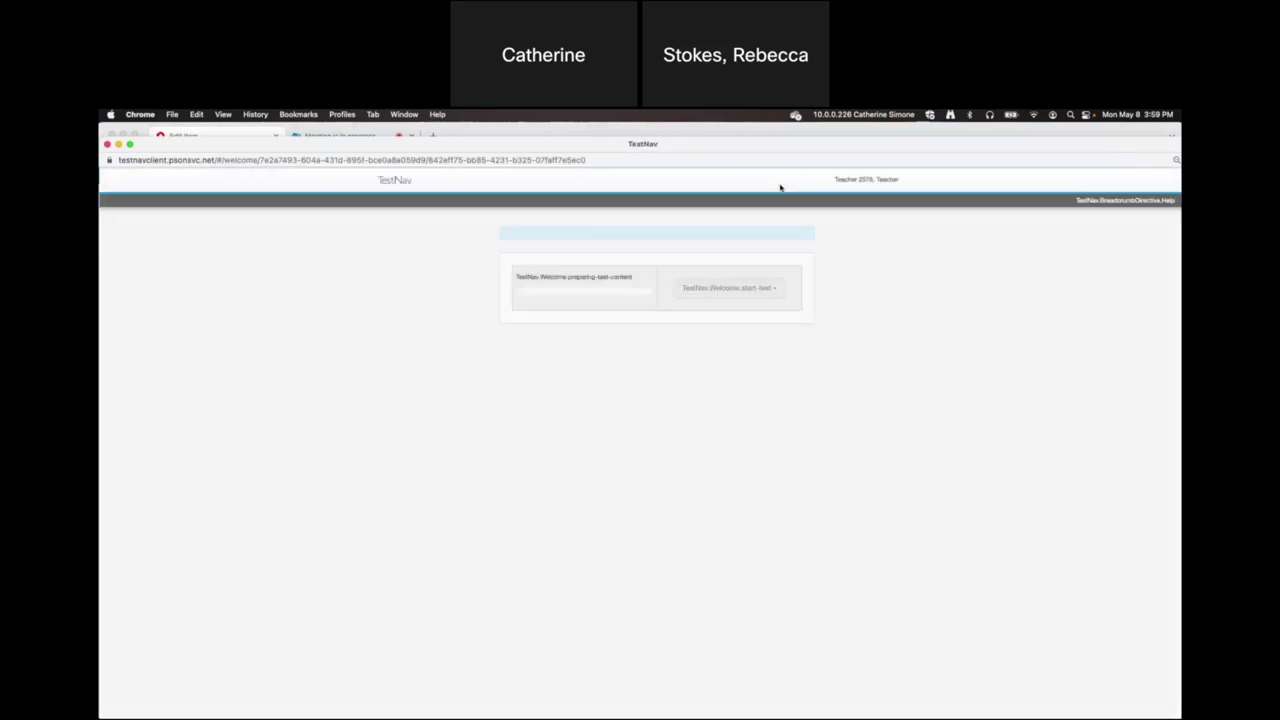
pyautogui.click(737, 307)
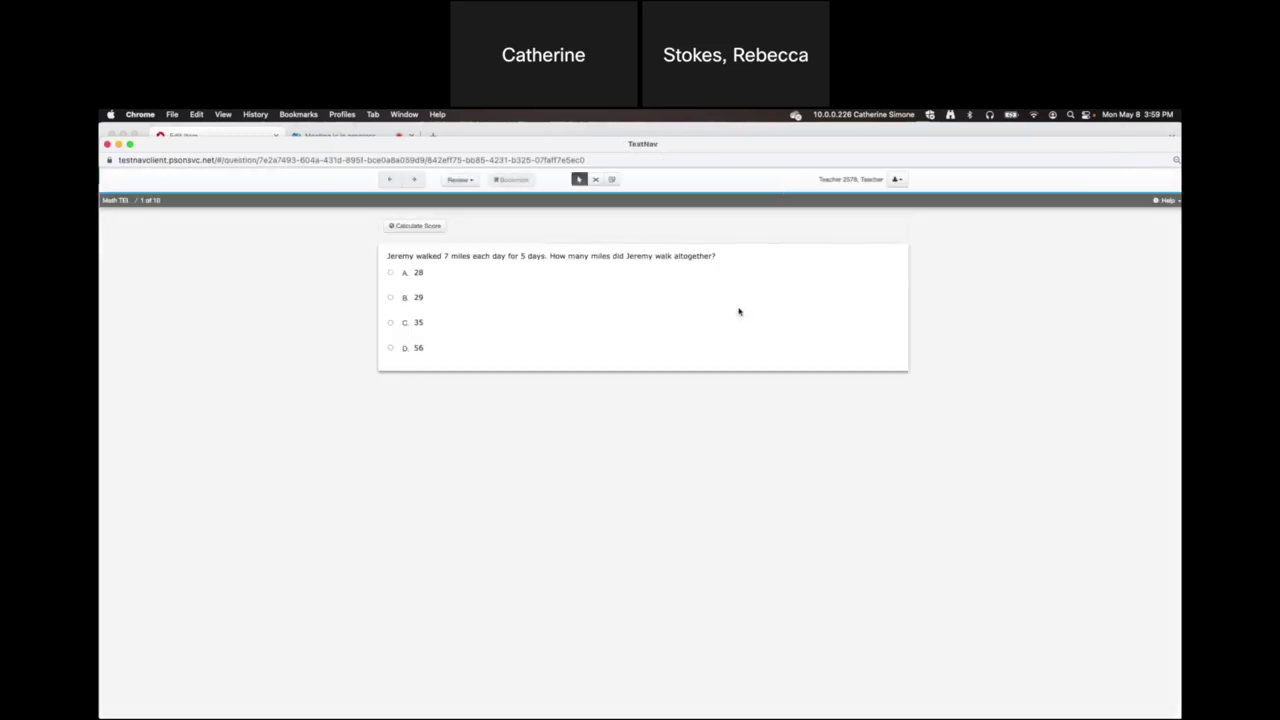
# Page through the preview questions to the acute angle multiple-choice question and back to the polygon multiple-choice question.
pyautogui.click(413, 181)
pyautogui.click(413, 181)
pyautogui.click(413, 181)
pyautogui.click(413, 181)
pyautogui.click(413, 182)
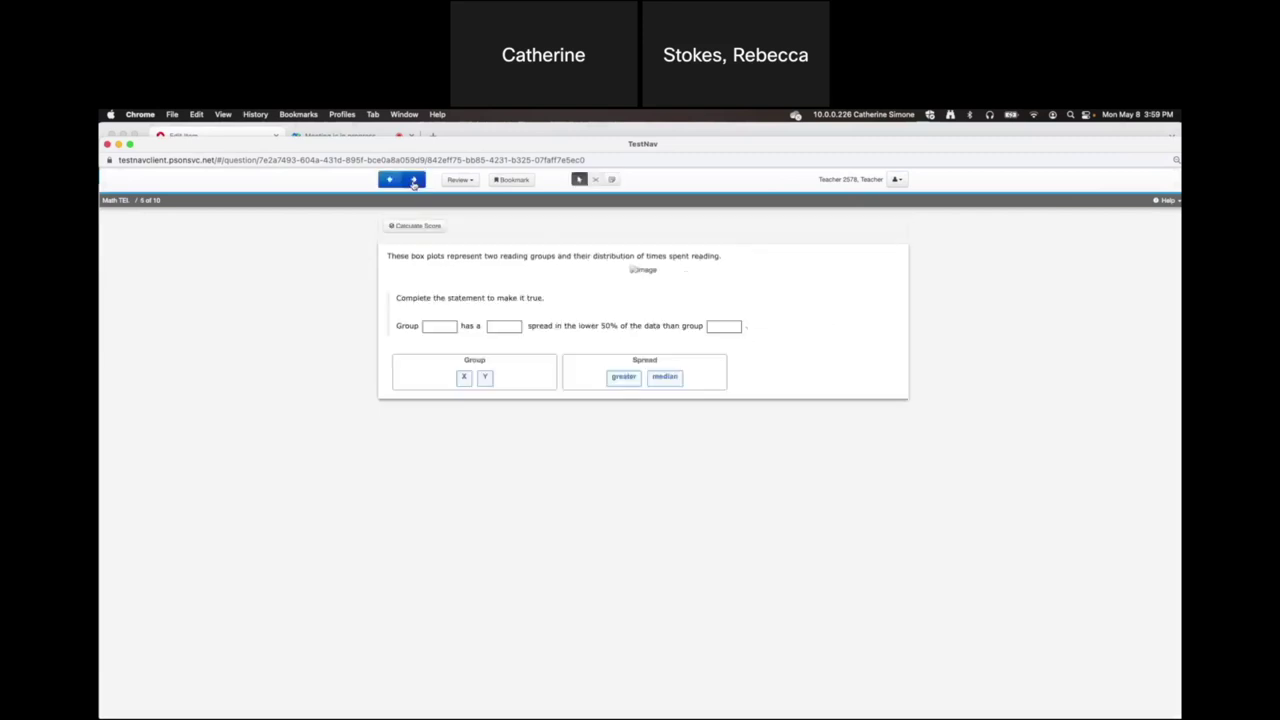
pyautogui.click(413, 181)
pyautogui.click(413, 181)
pyautogui.click(413, 181)
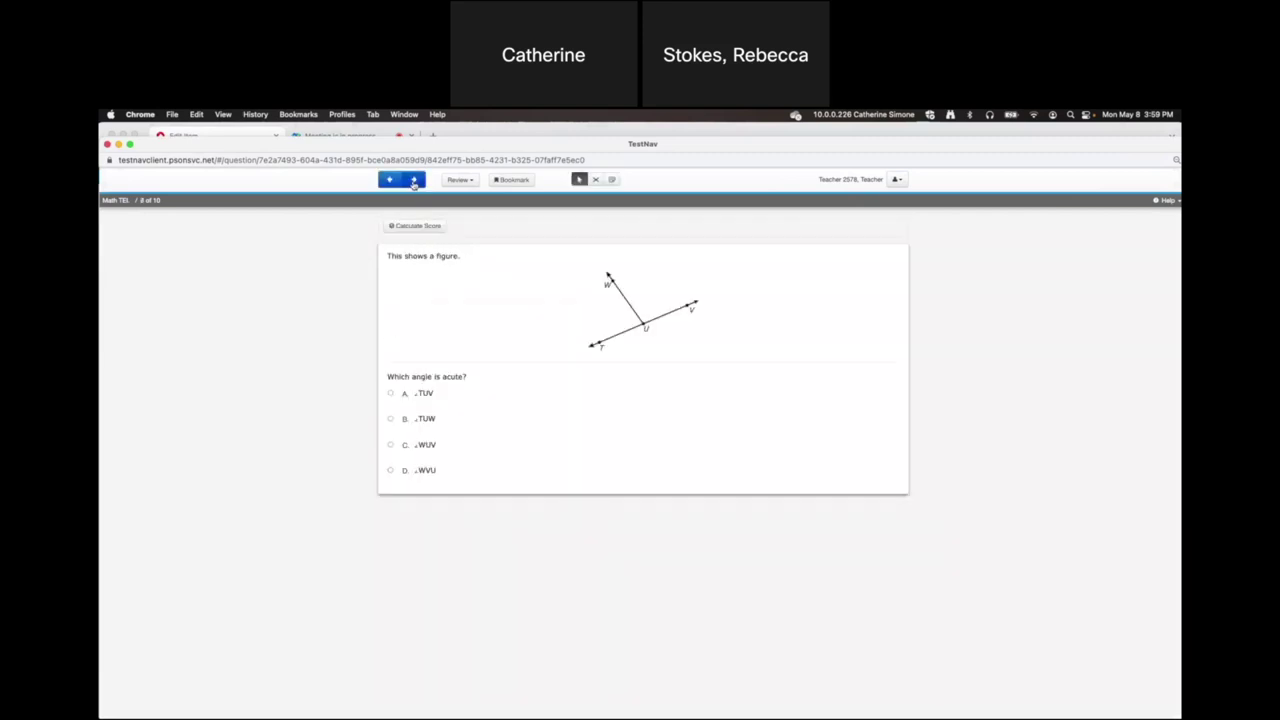
pyautogui.click(390, 181)
pyautogui.click(390, 181)
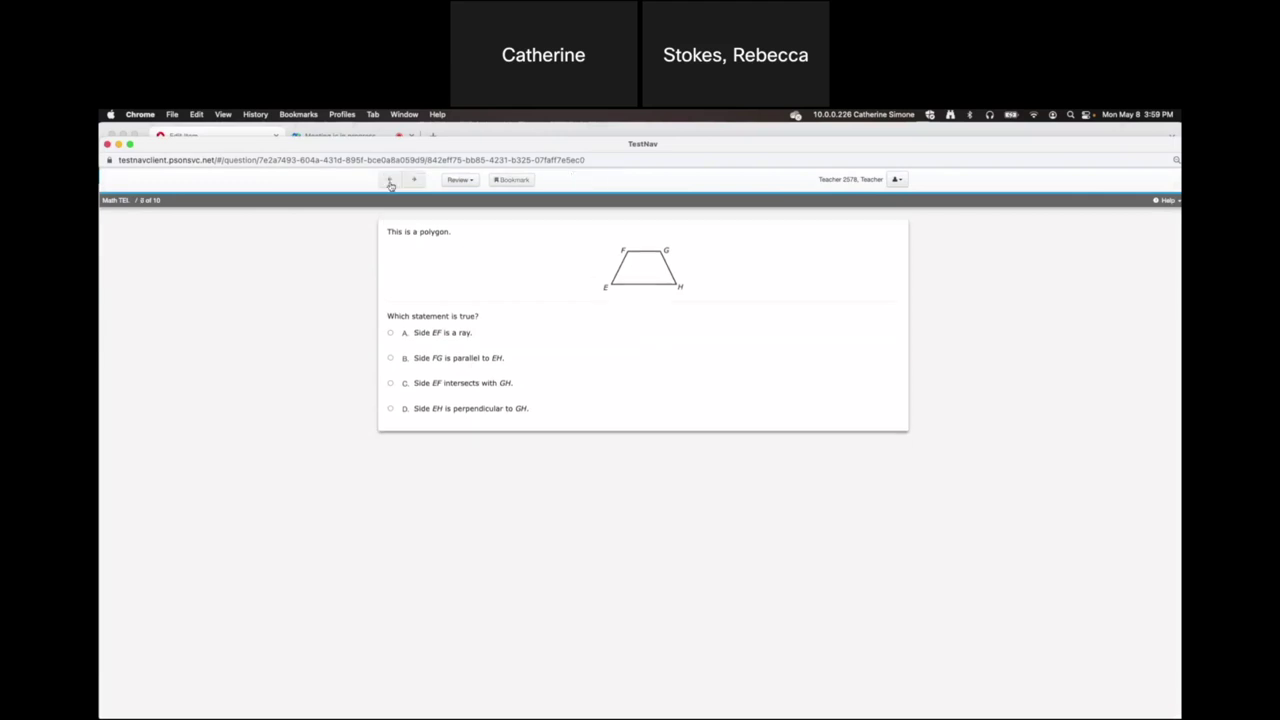
pyautogui.click(390, 181)
pyautogui.click(390, 181)
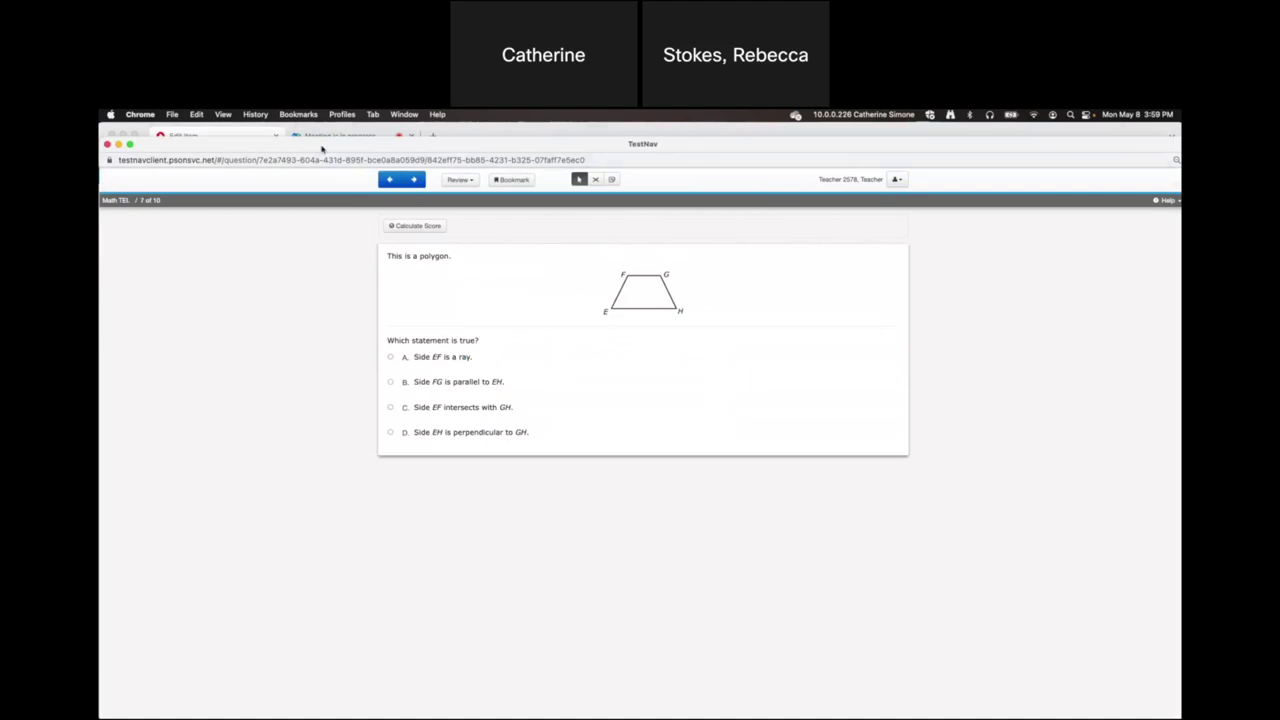
# Go to the polygon inline response question in the preview and answer it with "is parallel to".
pyautogui.doubleClick(322, 148)
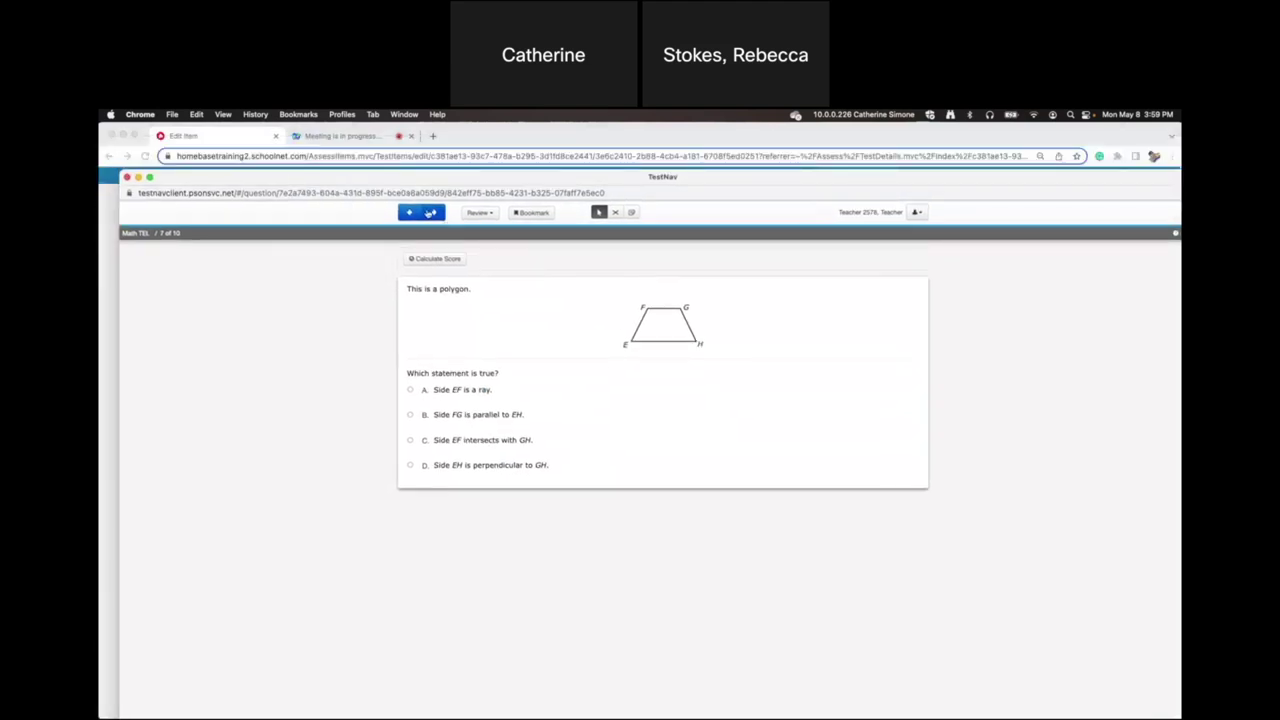
pyautogui.click(428, 213)
pyautogui.click(428, 213)
pyautogui.click(428, 213)
pyautogui.click(410, 213)
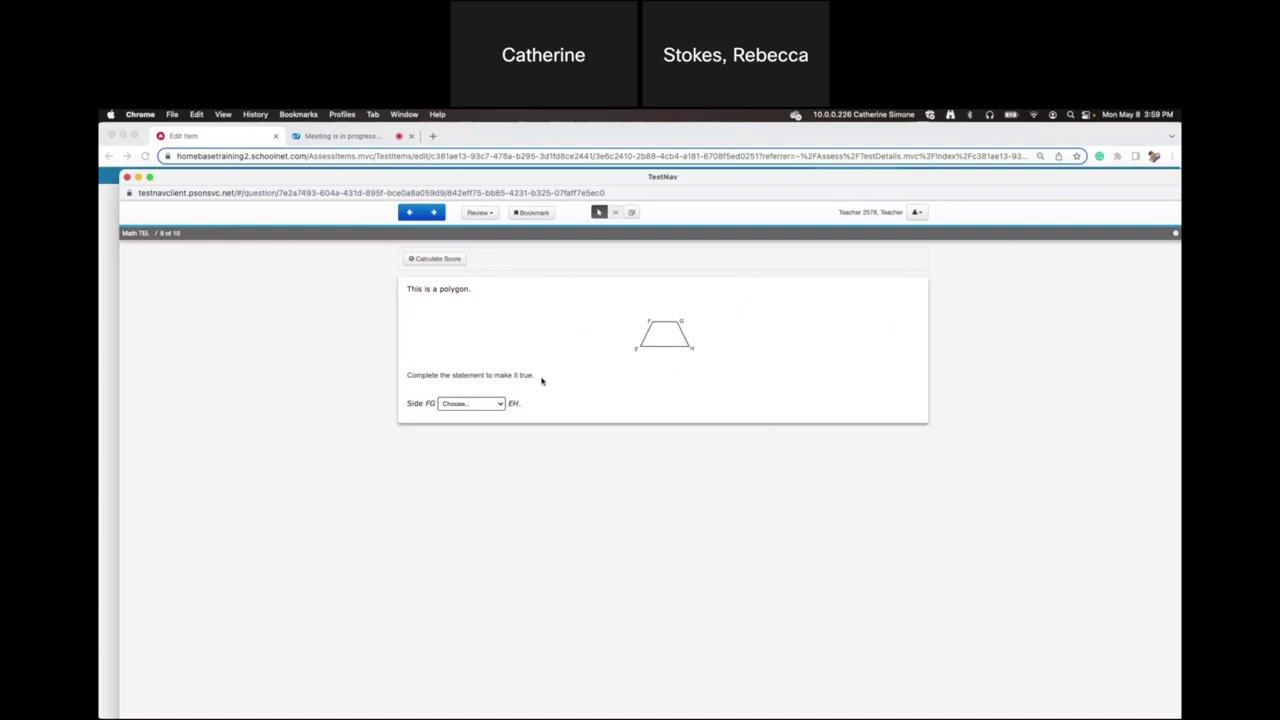
pyautogui.click(500, 405)
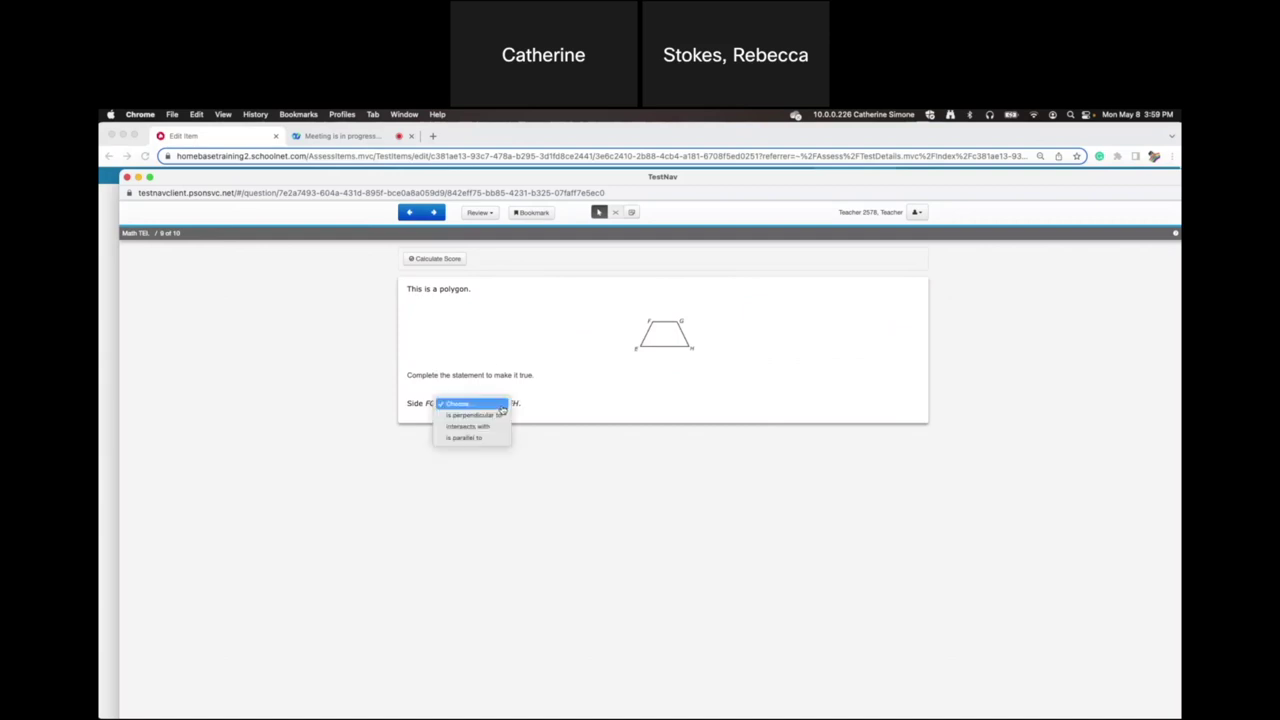
pyautogui.click(485, 438)
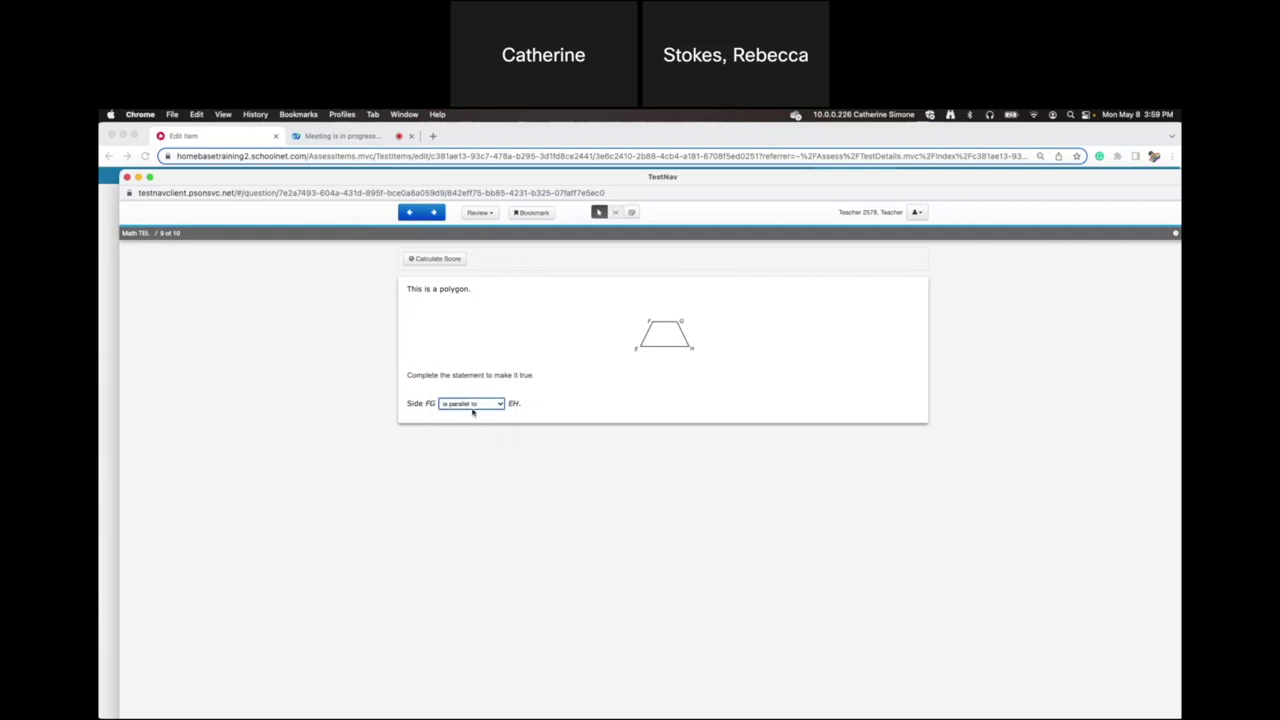
# Try the hot spot question in the preview by selecting points T, U and W, and close the preview.
pyautogui.click(434, 213)
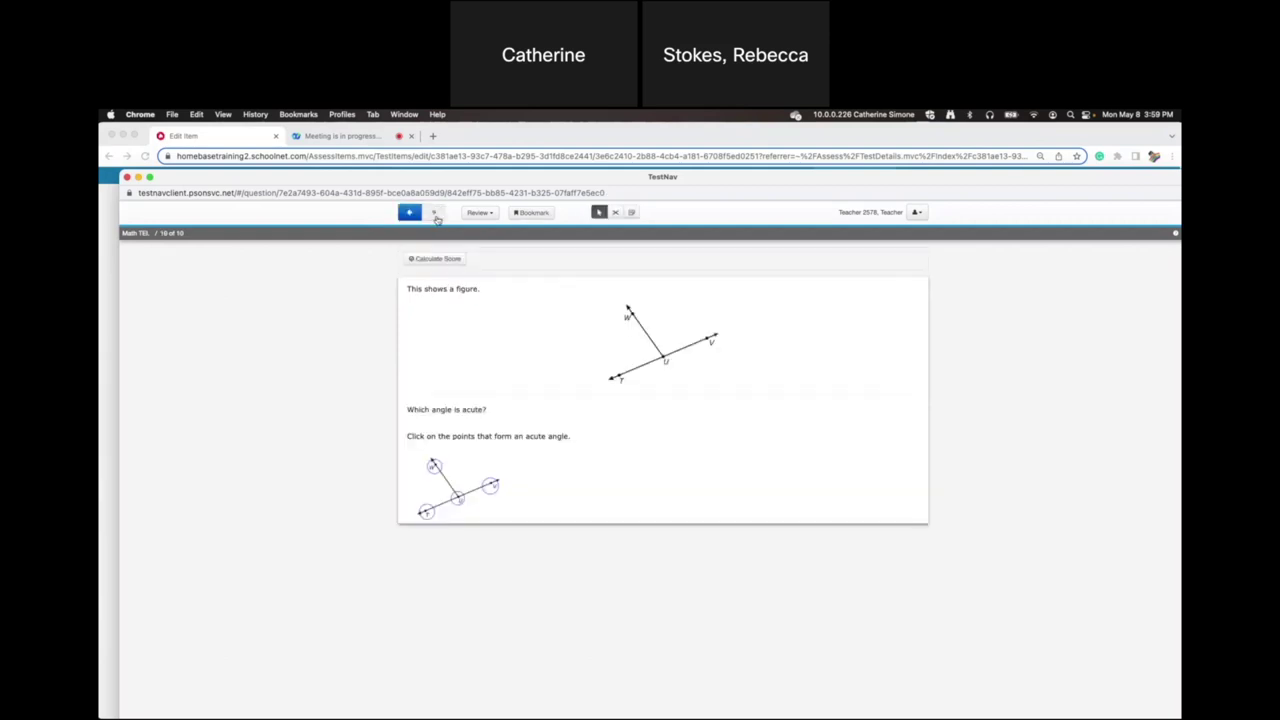
pyautogui.click(426, 511)
pyautogui.click(457, 497)
pyautogui.click(435, 466)
pyautogui.click(126, 177)
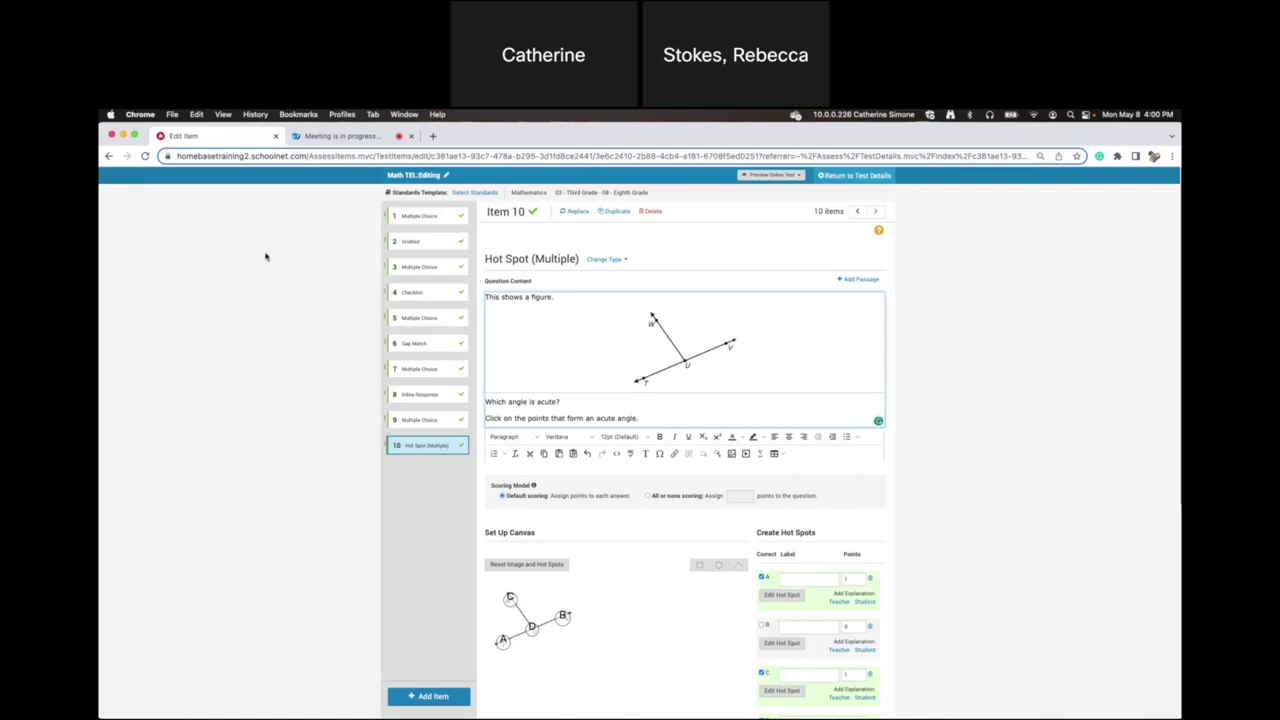
# Switch to the Webex meeting and stop sharing the screen.
pyautogui.click(342, 137)
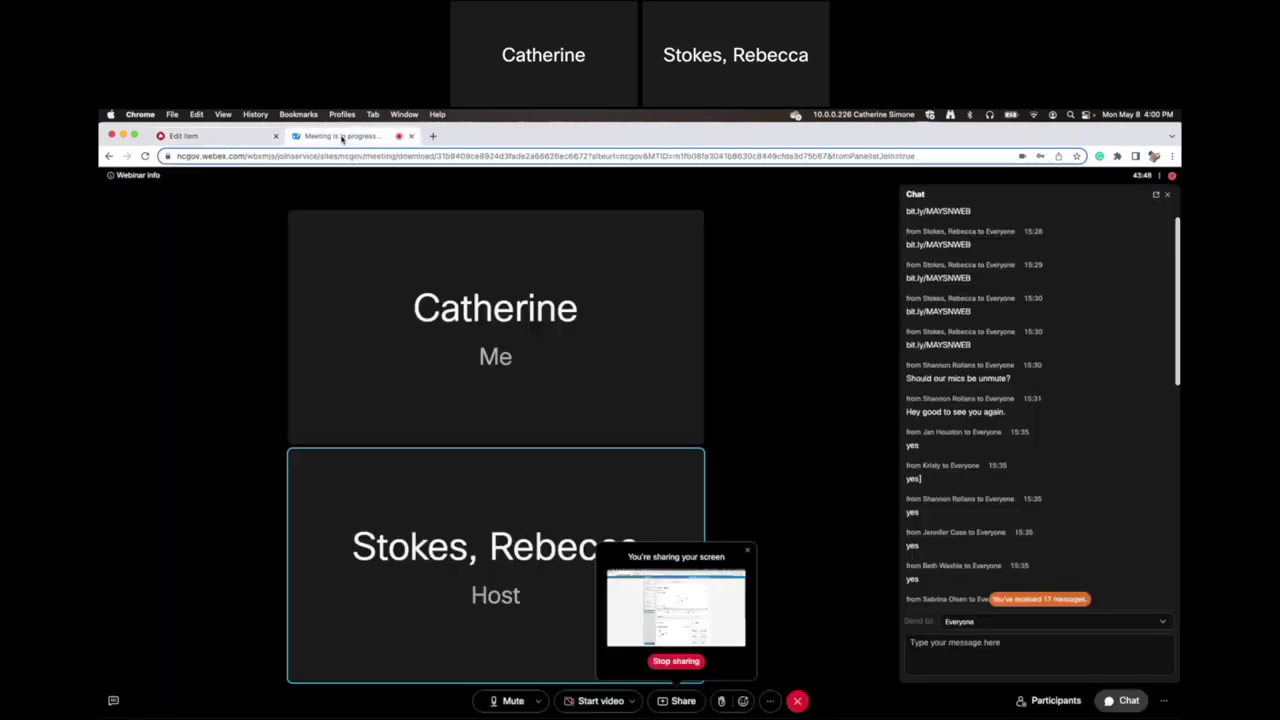
pyautogui.click(674, 660)
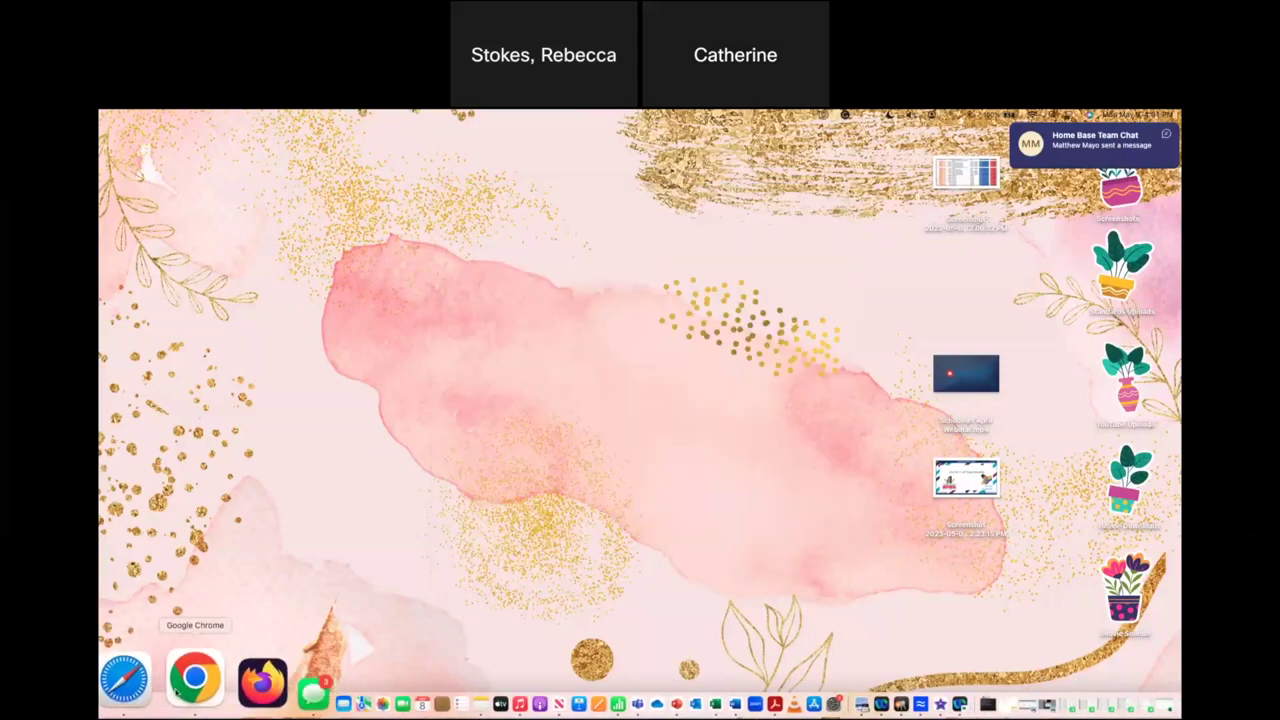
# Switch to the Google Slides presentation in Chrome and start the slideshow from the "What is the Correlation to EOC/EOG ?" slide.
pyautogui.click(194, 680)
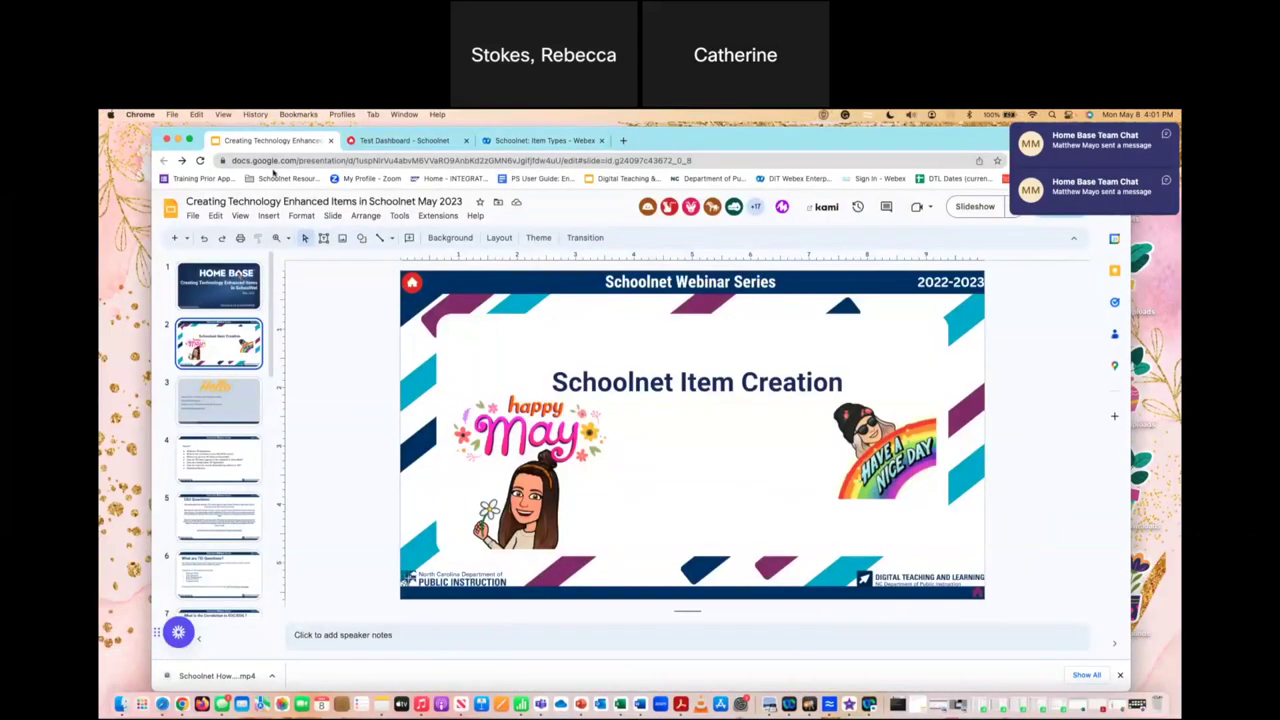
pyautogui.click(189, 140)
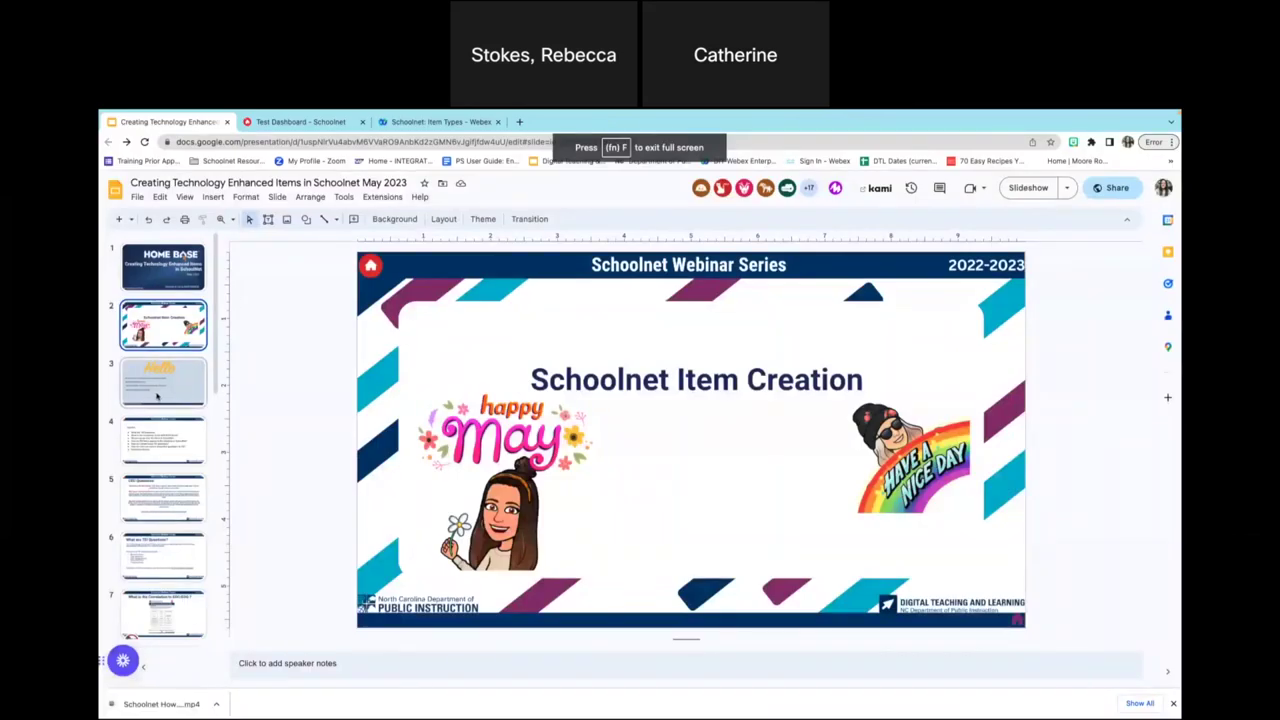
pyautogui.scroll(-2, 172, 410)
pyautogui.scroll(-2, 165, 420)
pyautogui.click(163, 462)
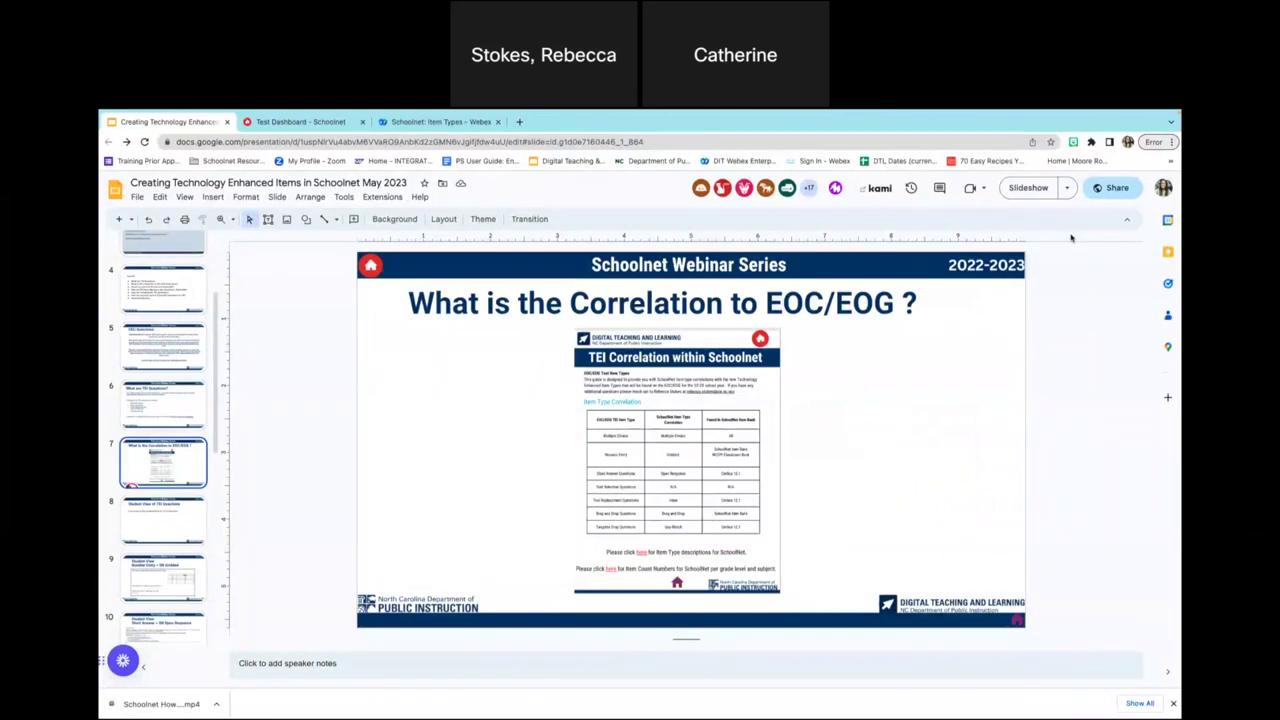
pyautogui.click(1032, 188)
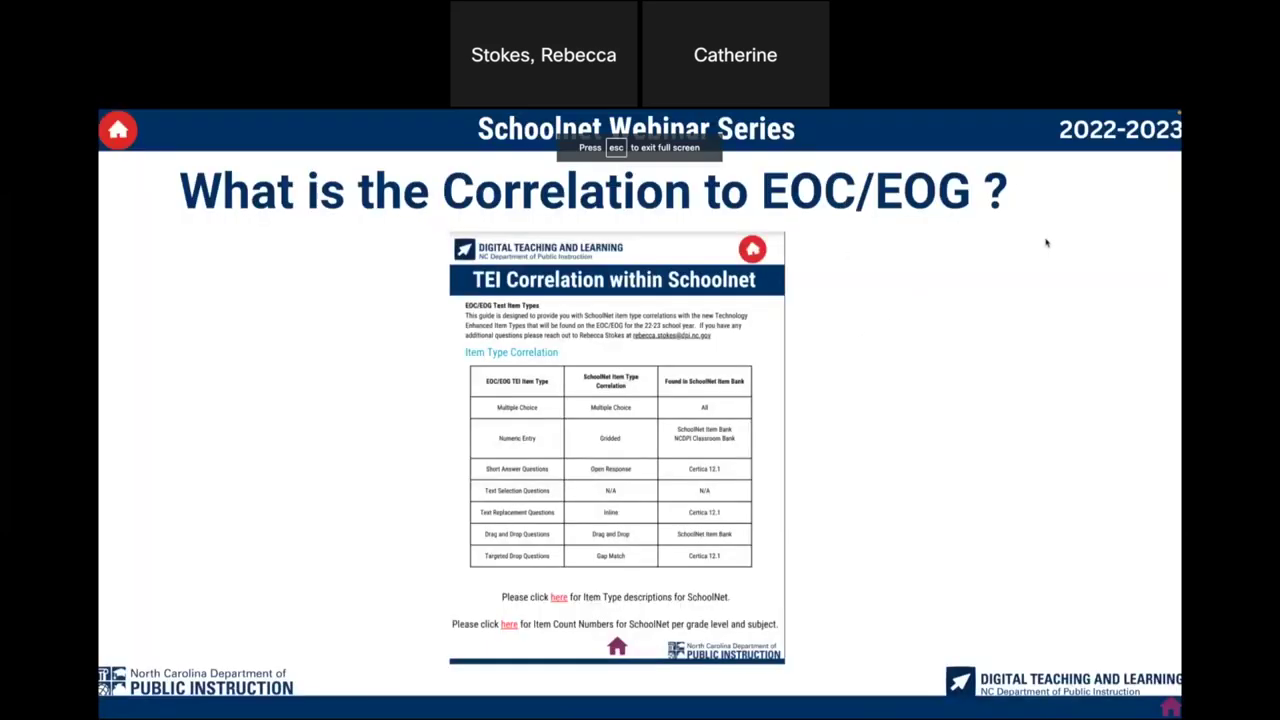
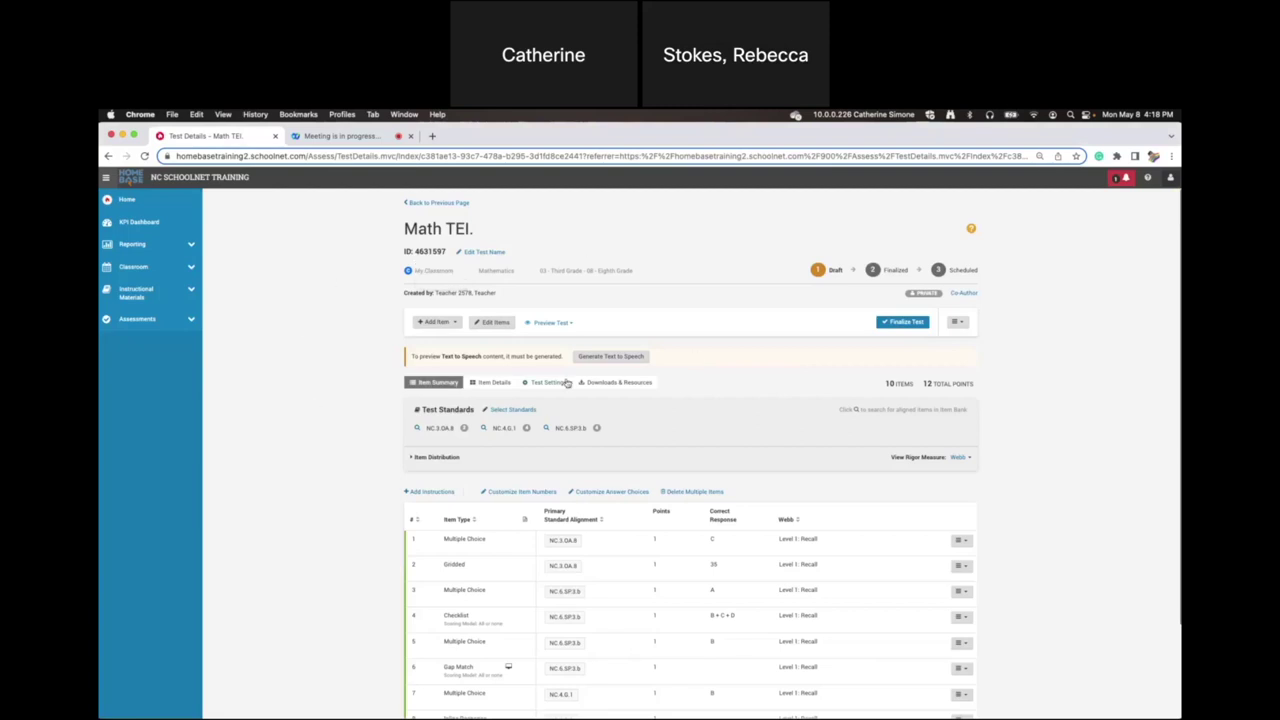
# Finalize the Math TEI test and accept that it can no longer be changed.
pyautogui.click(905, 324)
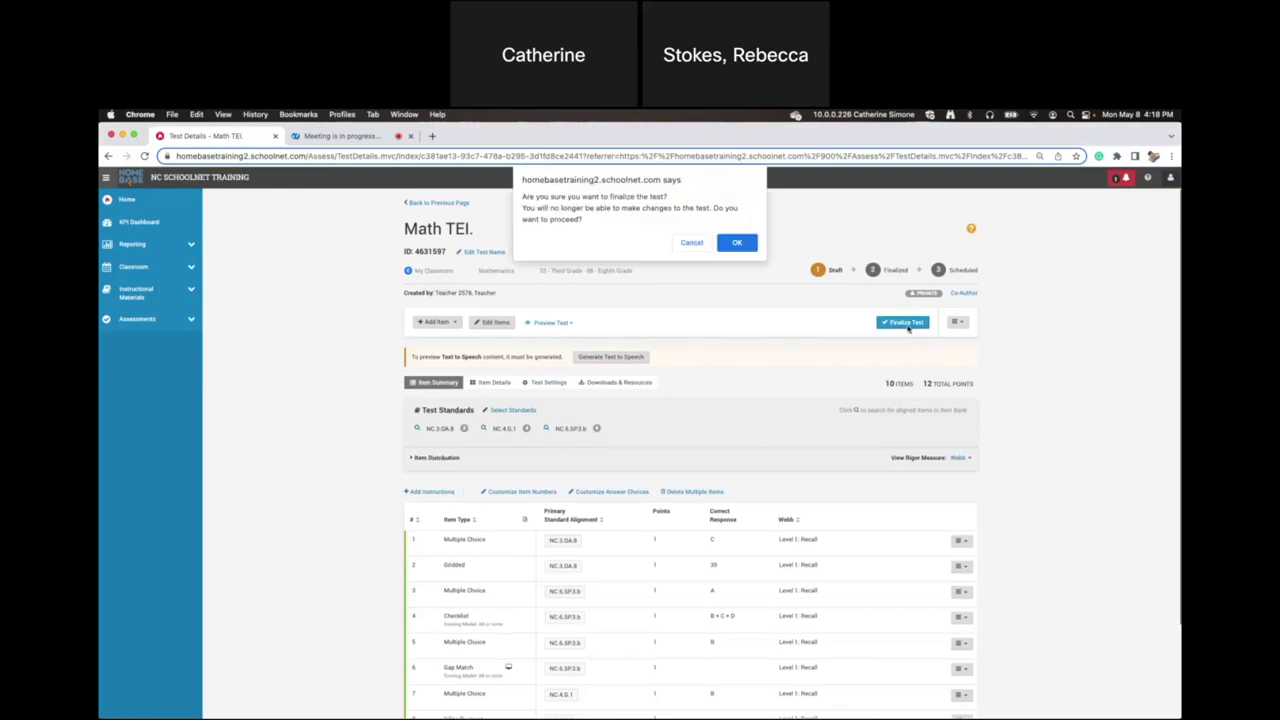
pyautogui.click(737, 243)
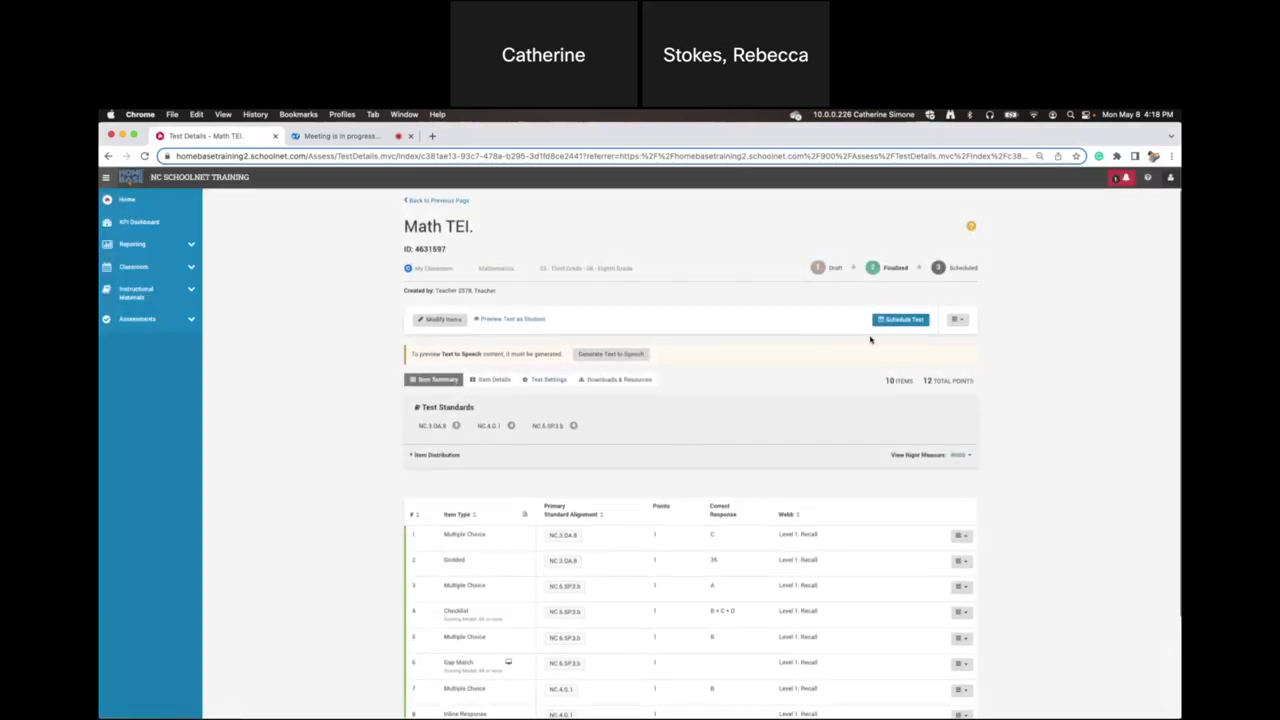
# Start adding all test items to an item bank and set up a new bank with the name TEI and the description TEI.
pyautogui.scroll(-3, 762, 412)
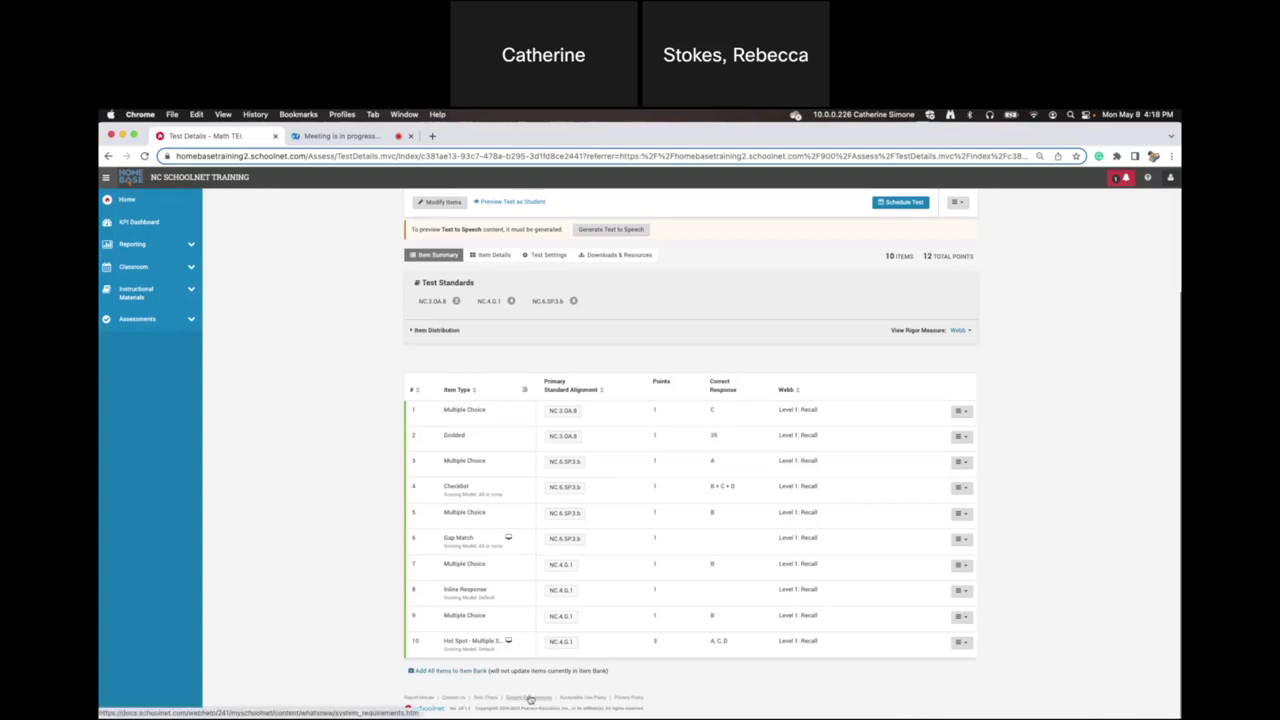
pyautogui.click(435, 672)
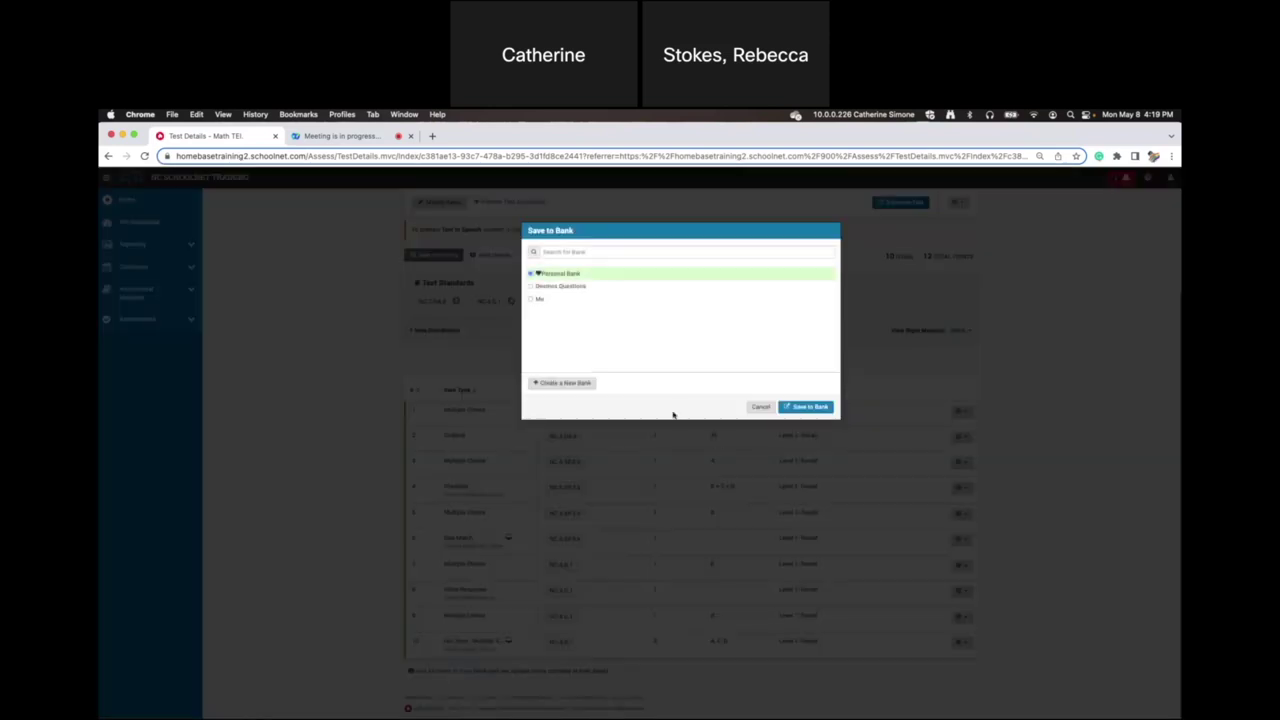
pyautogui.moveTo(601, 272)
pyautogui.click(586, 386)
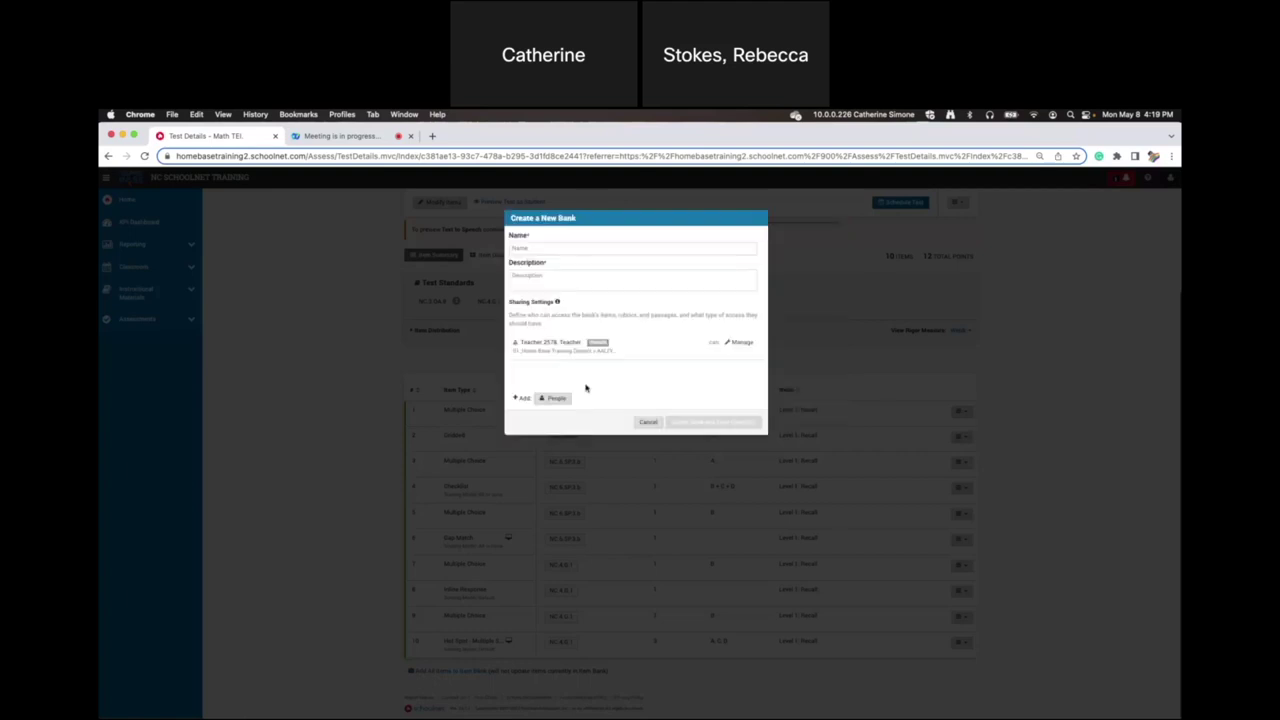
pyautogui.click(538, 247)
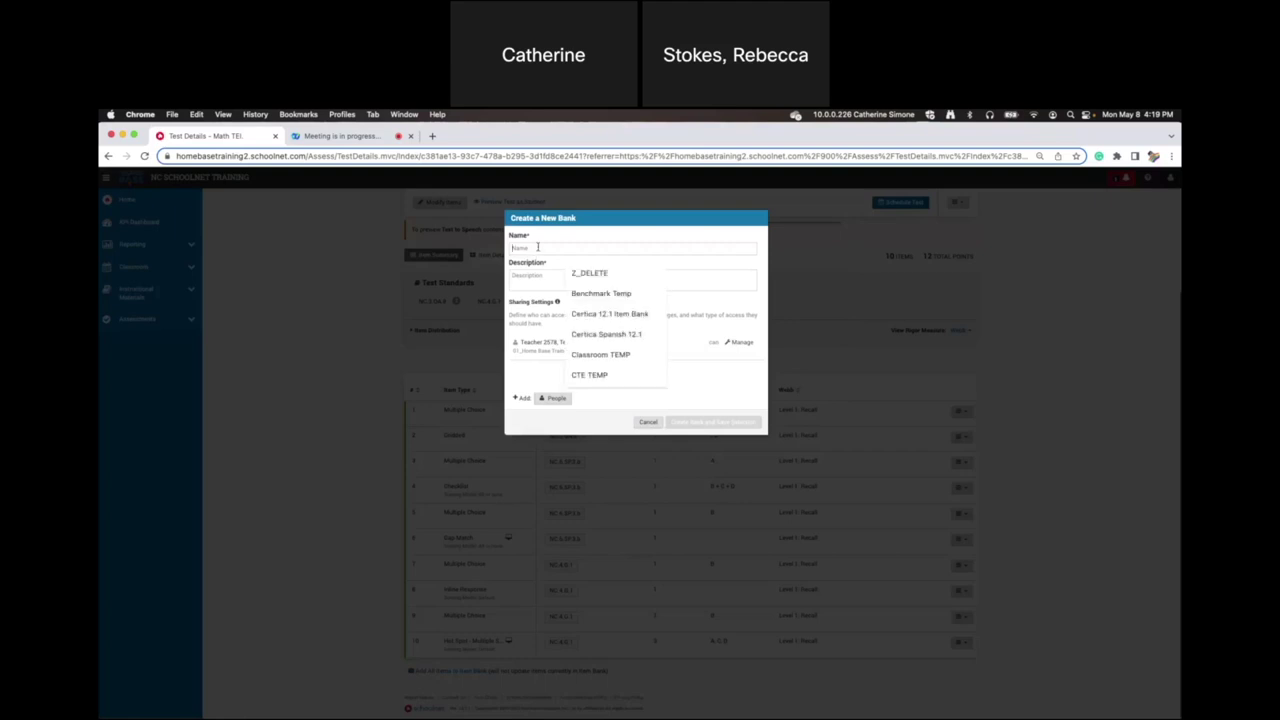
pyautogui.write('TeI')
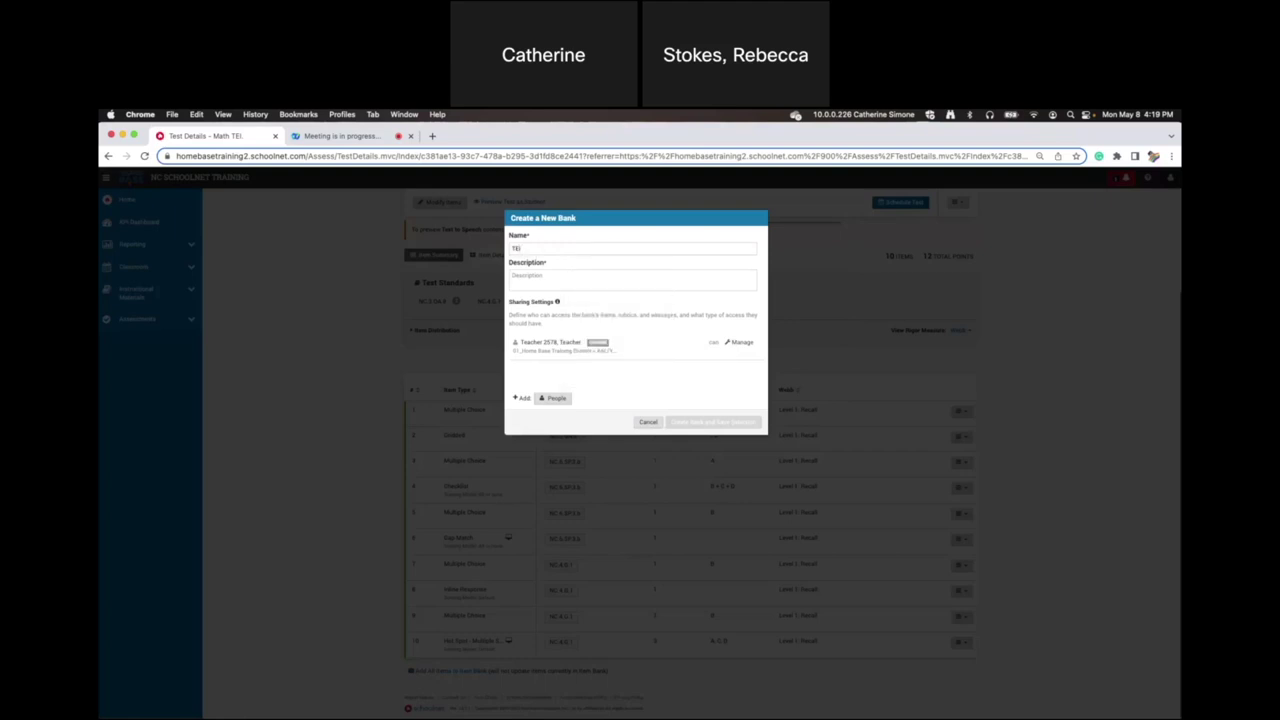
pyautogui.click(550, 276)
pyautogui.write('TEI')
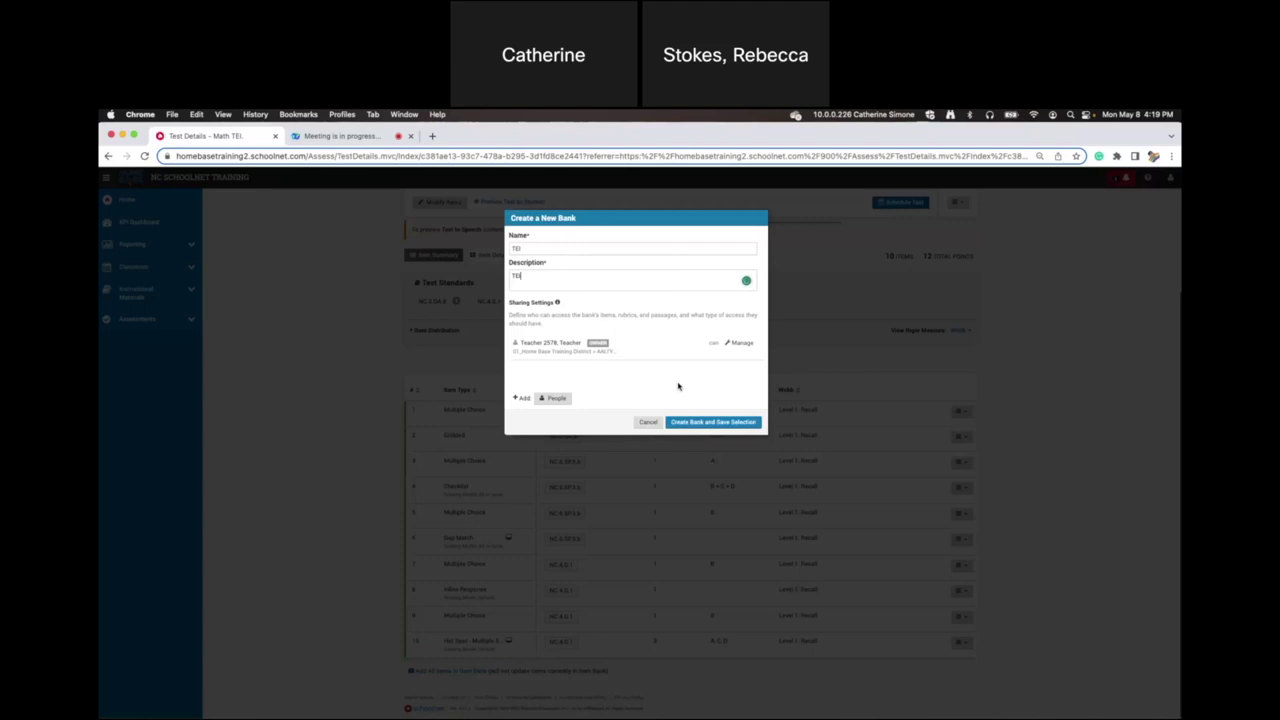
# Try to find a person by name at the current school to share the new bank with.
pyautogui.click(557, 399)
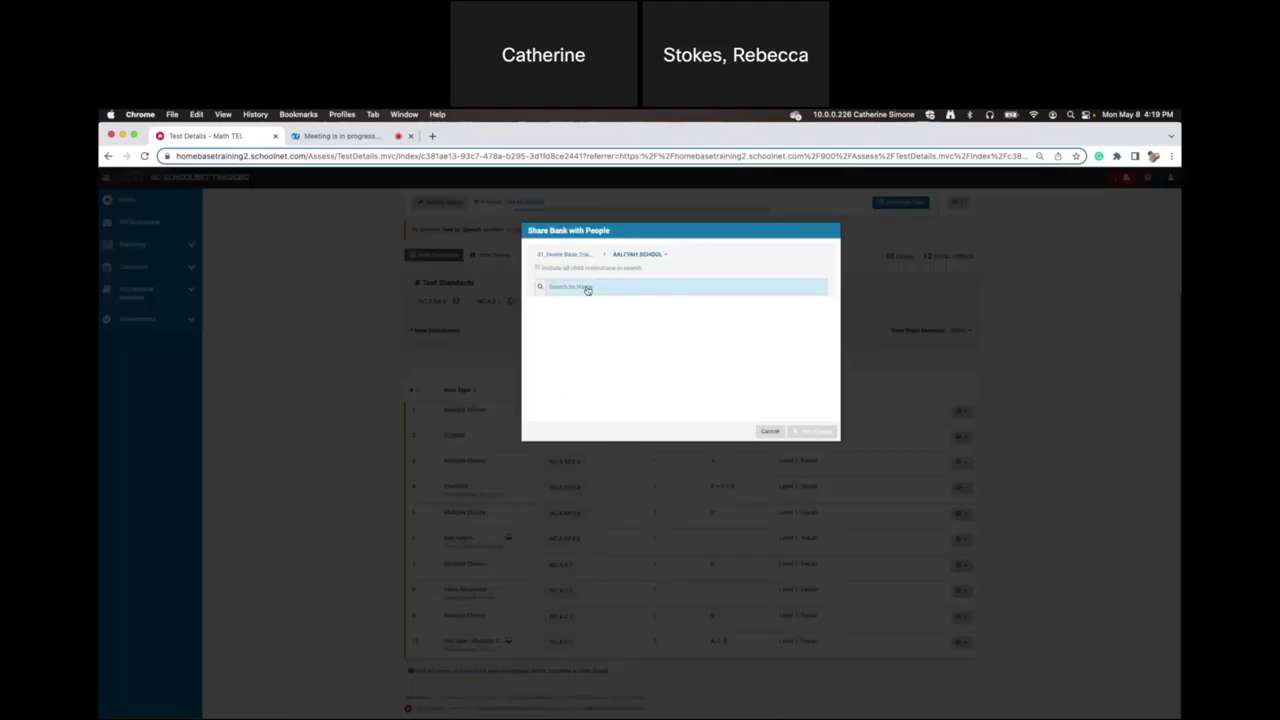
pyautogui.click(587, 288)
pyautogui.write('s')
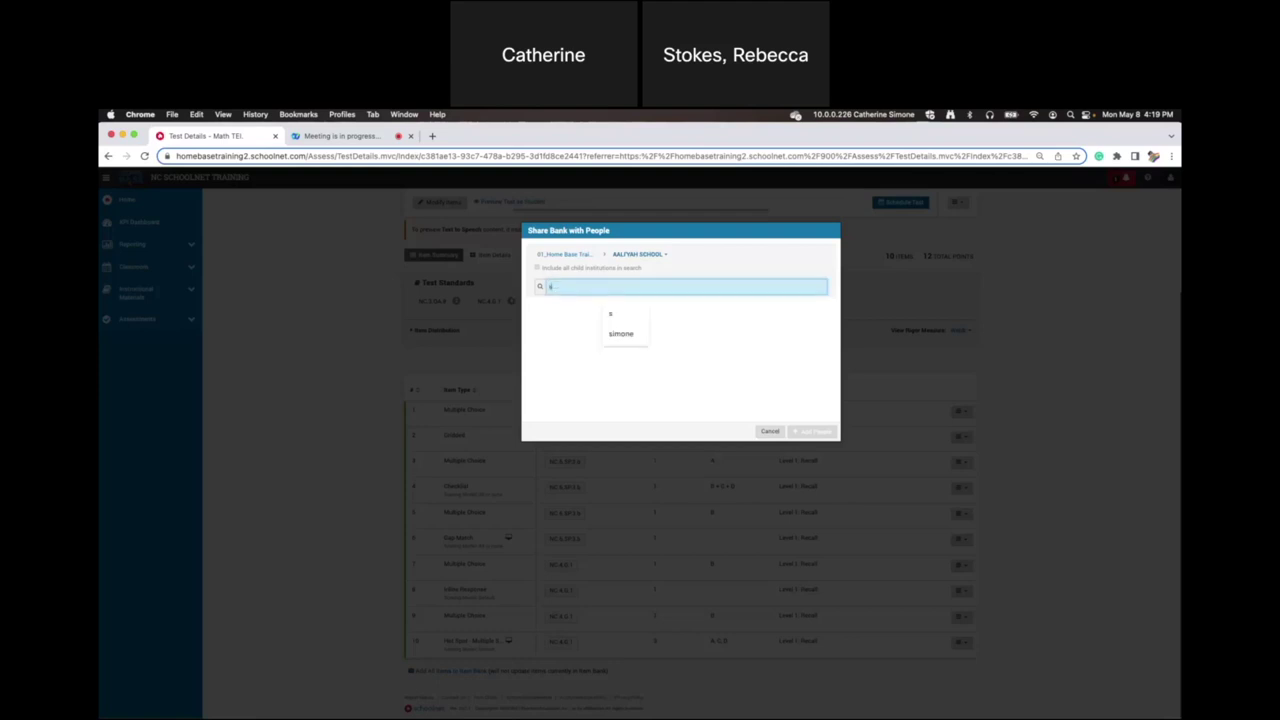
pyautogui.press('BackSpace')
pyautogui.write('whit')
pyautogui.write('becca')
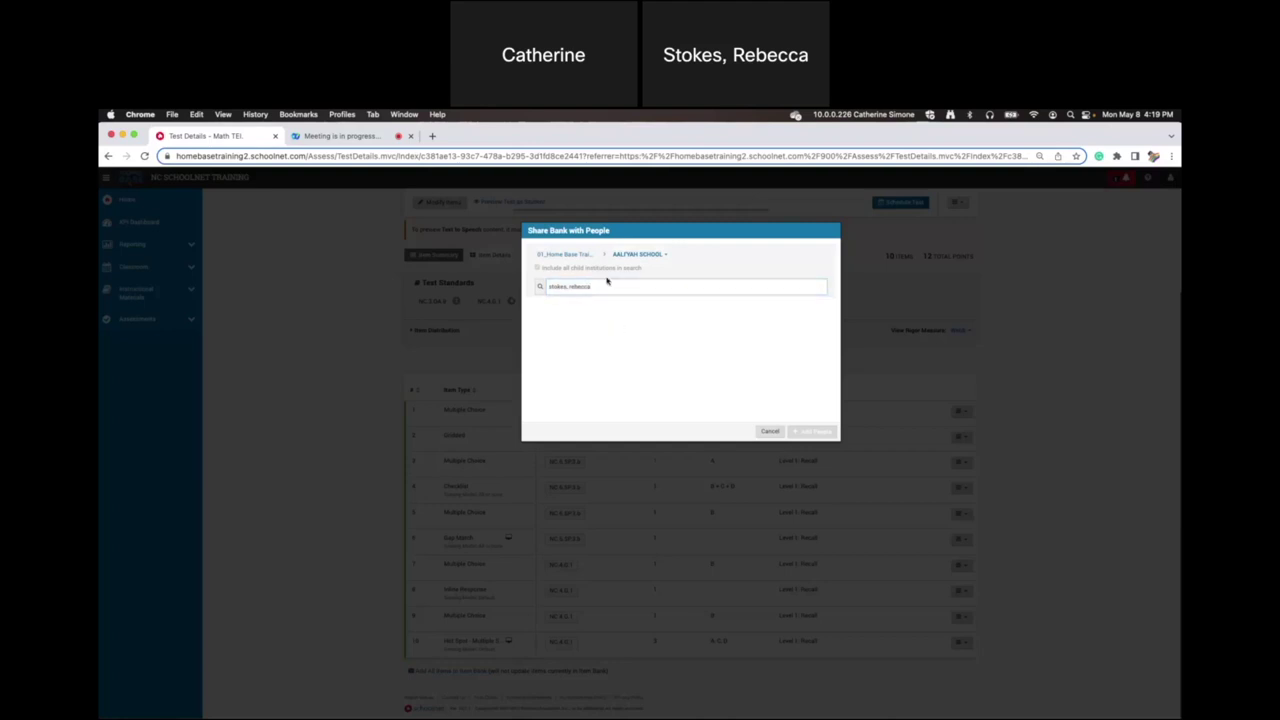
pyautogui.moveTo(603, 289); pyautogui.dragTo(544, 294)
pyautogui.write('s')
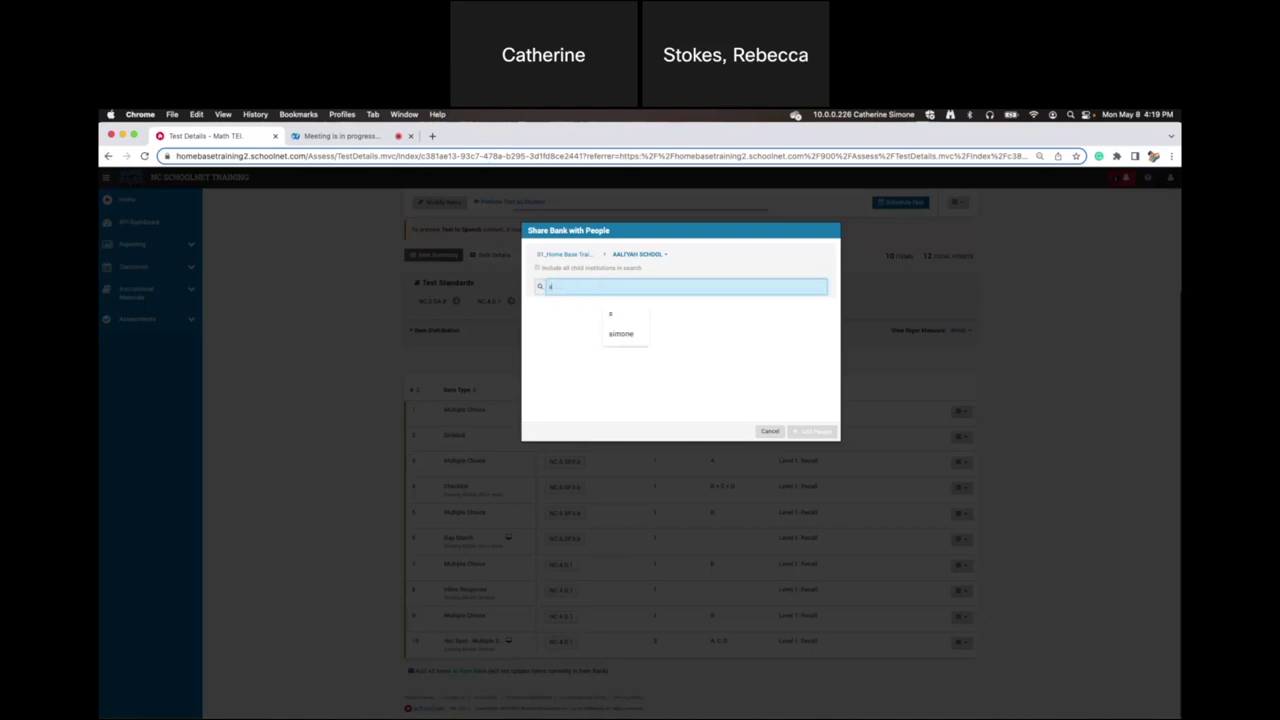
pyautogui.click(608, 312)
pyautogui.click(599, 290)
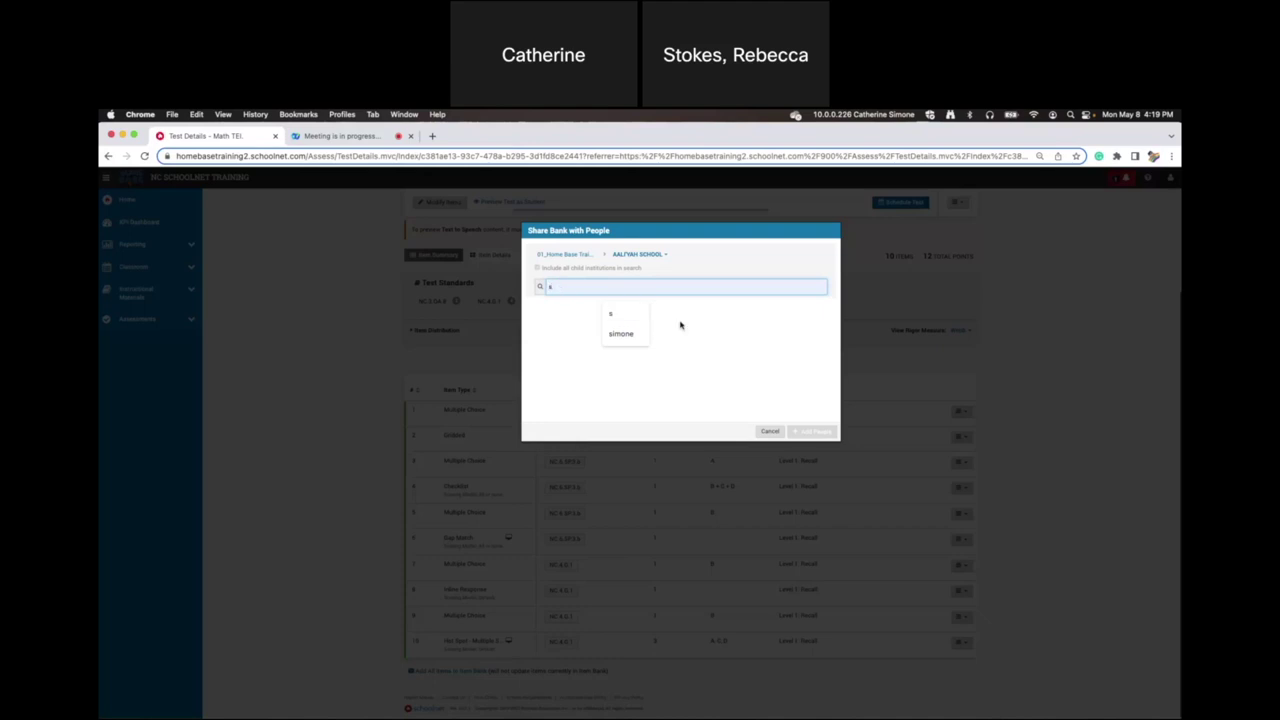
pyautogui.press('BackSpace')
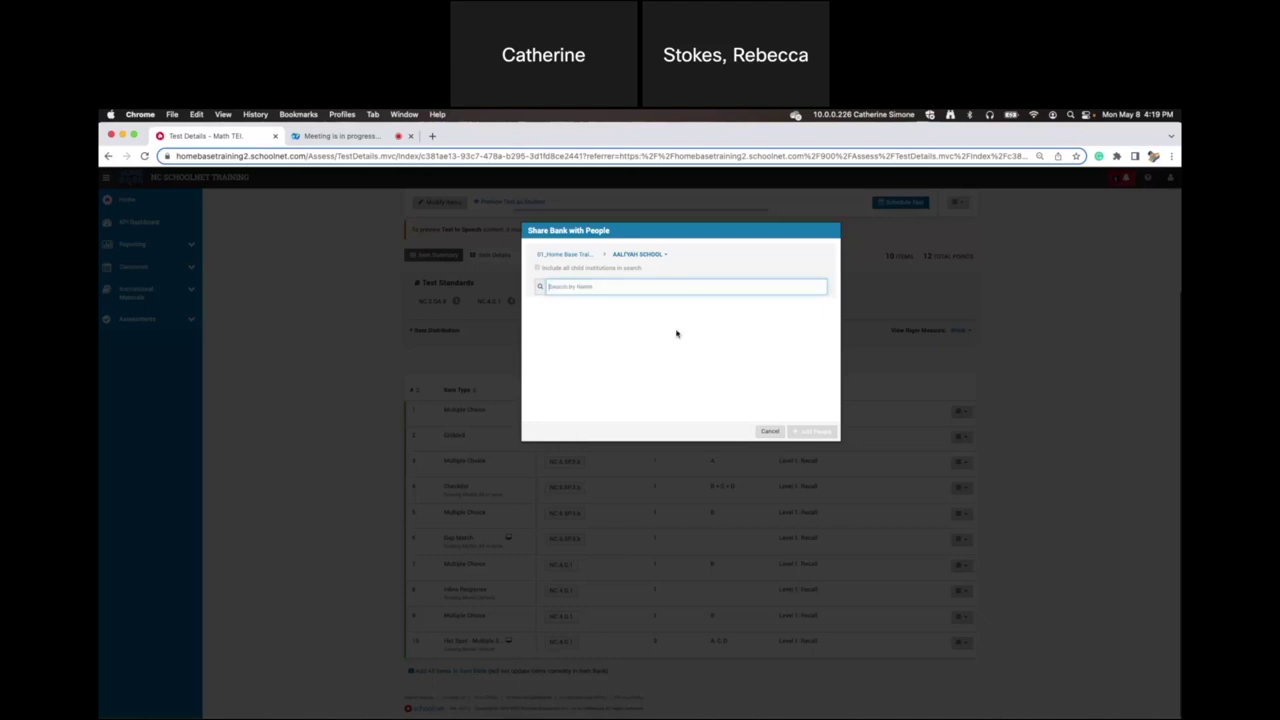
# Try to find a person by name at another school to share the bank with, and cancel the sharing.
pyautogui.click(655, 256)
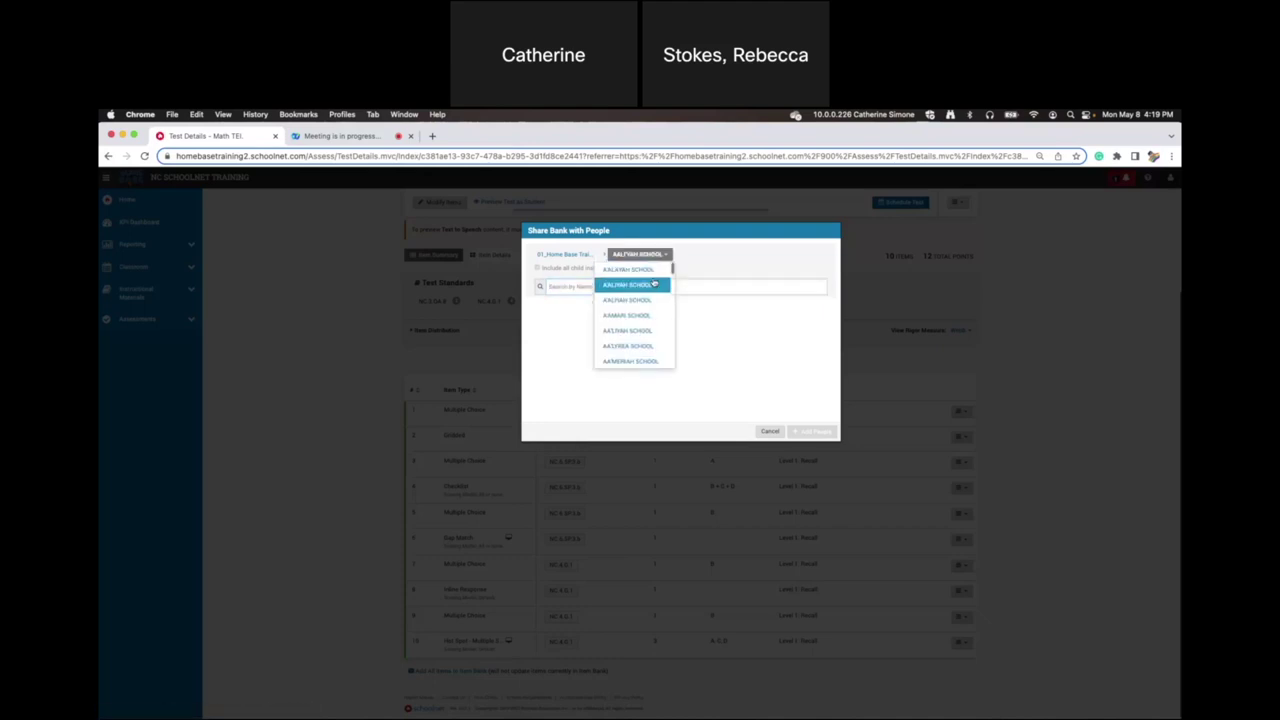
pyautogui.click(645, 269)
pyautogui.click(648, 256)
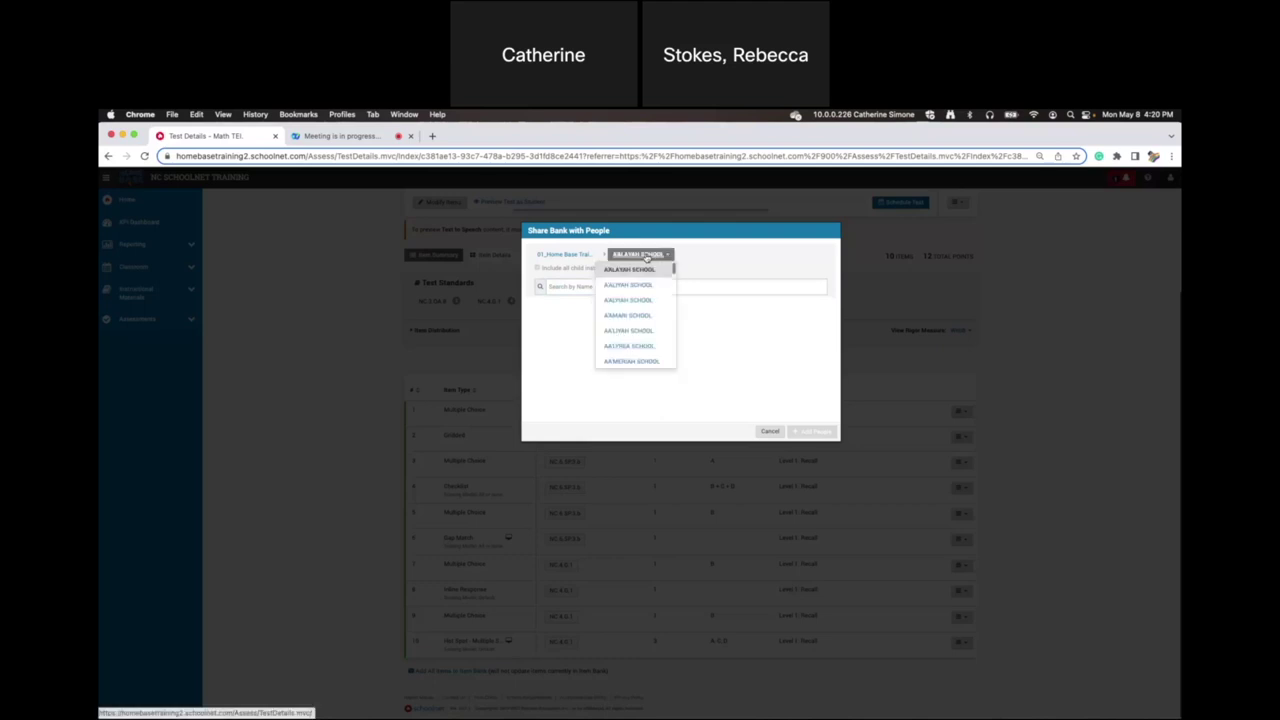
pyautogui.click(636, 286)
pyautogui.click(641, 293)
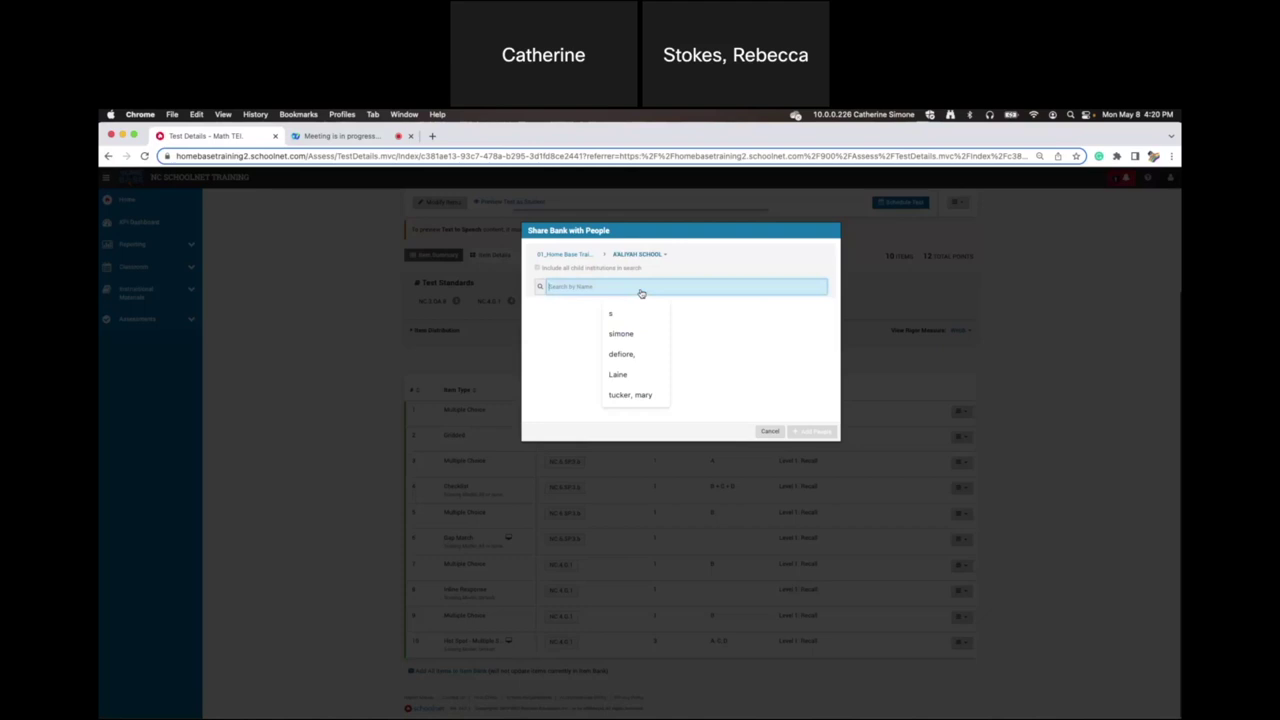
pyautogui.write('simone')
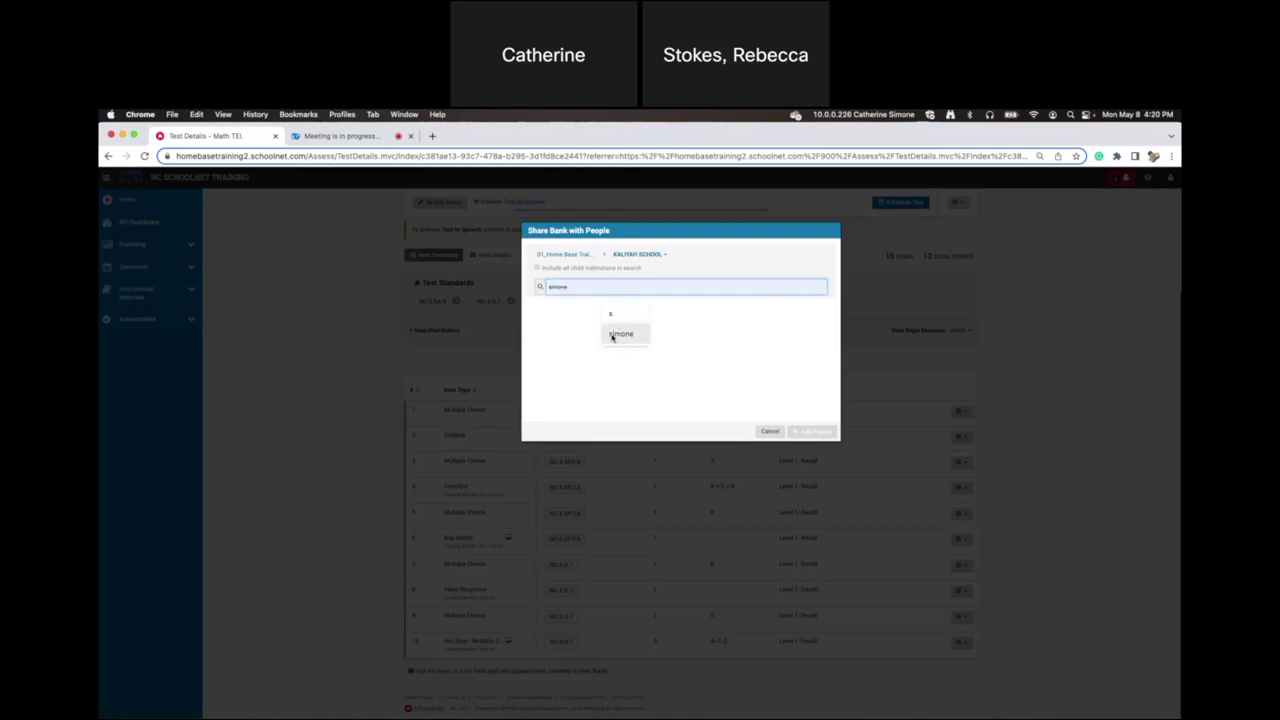
pyautogui.click(554, 334)
pyautogui.click(570, 287)
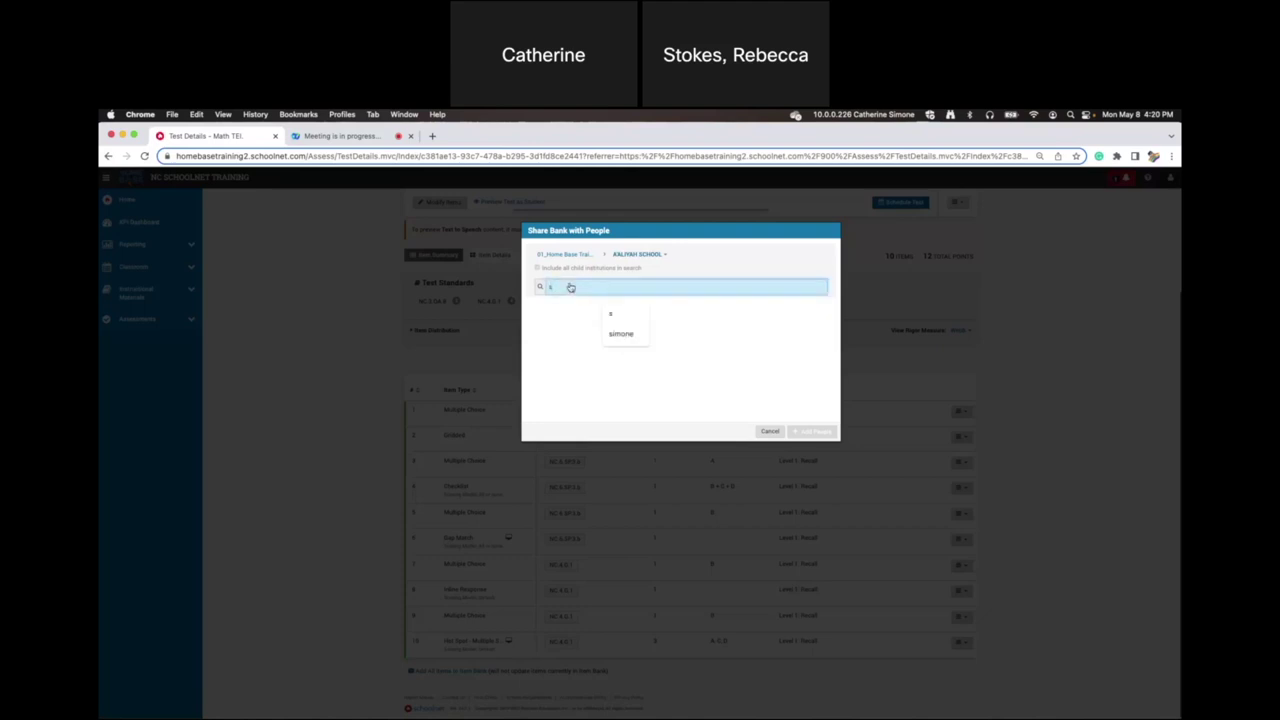
pyautogui.click(617, 315)
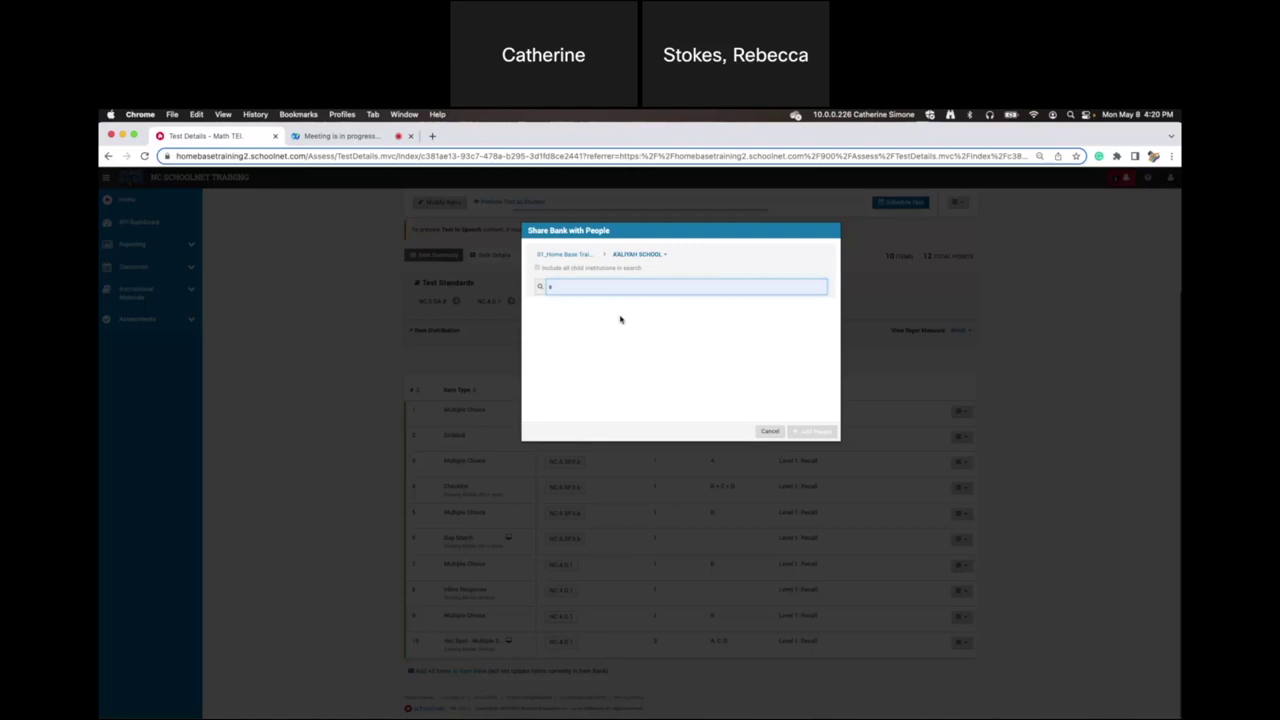
pyautogui.click(769, 431)
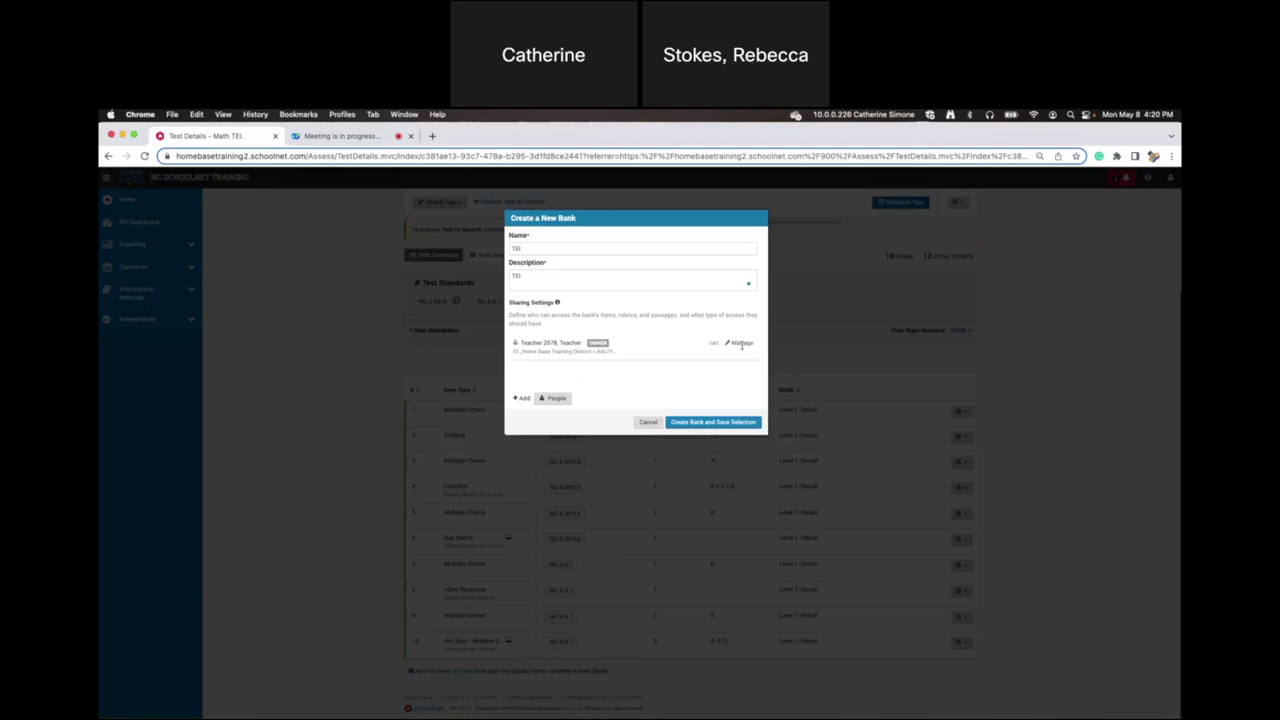
# Create the TEI bank and save all the selected test items to it.
pyautogui.click(731, 423)
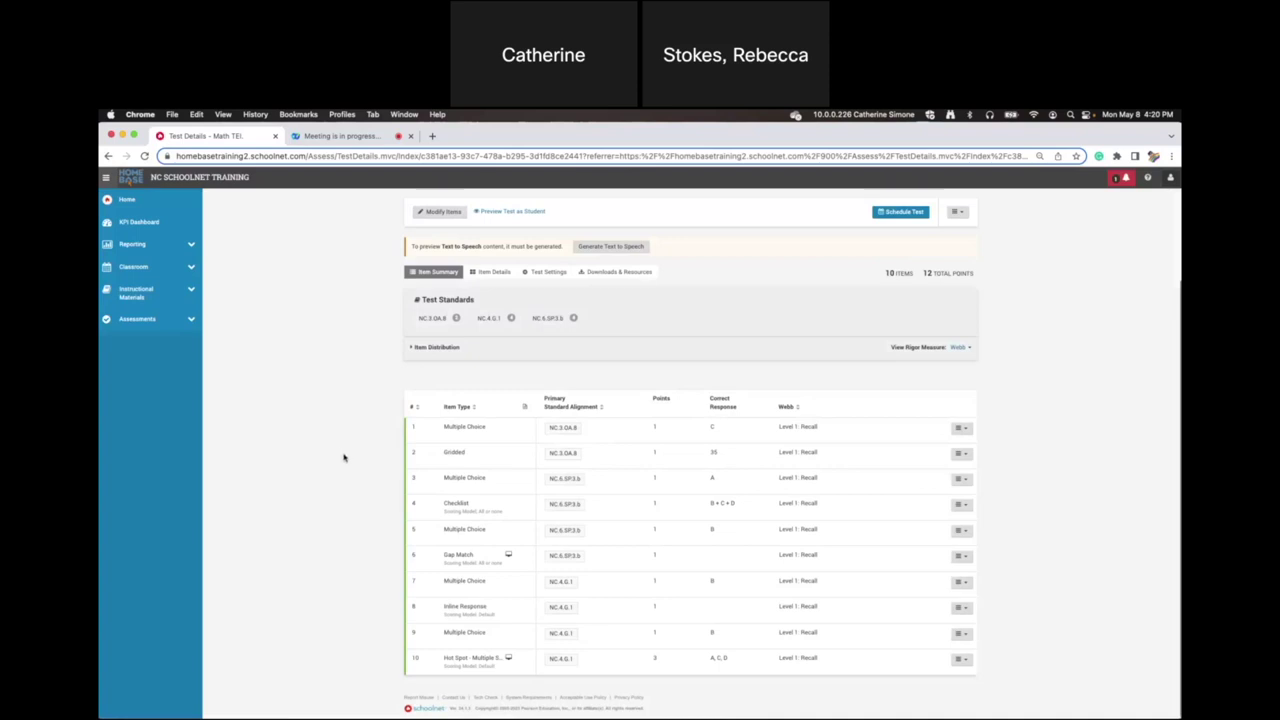
# Schedule the Math TEI test with the start date 01/28/2022 and apply the default student assignment.
pyautogui.scroll(2, 344, 458)
pyautogui.scroll(1, 344, 458)
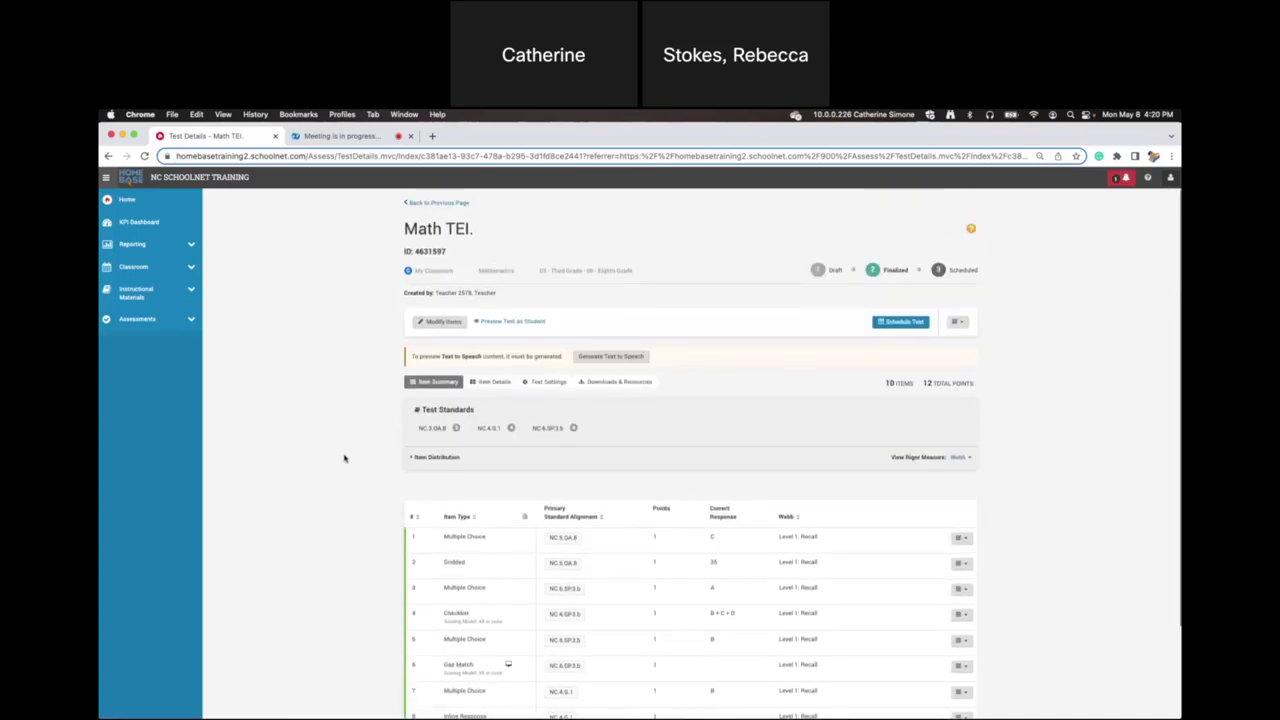
pyautogui.click(897, 325)
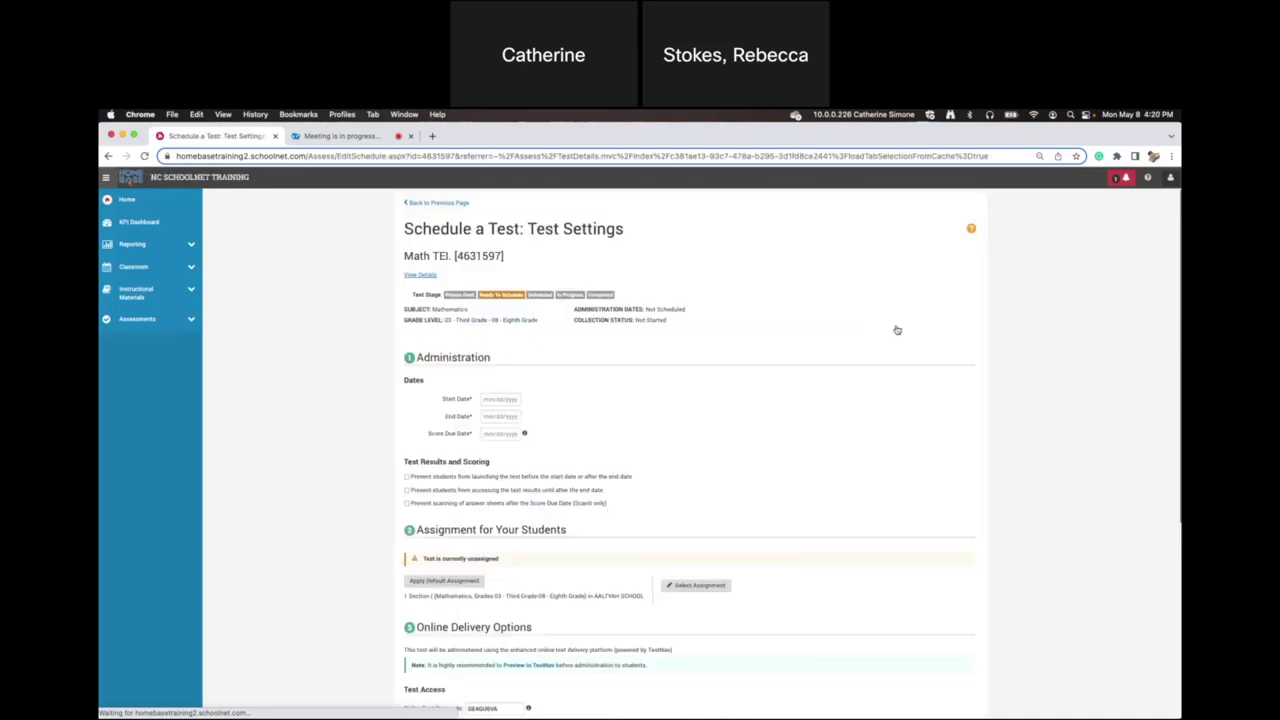
pyautogui.click(495, 398)
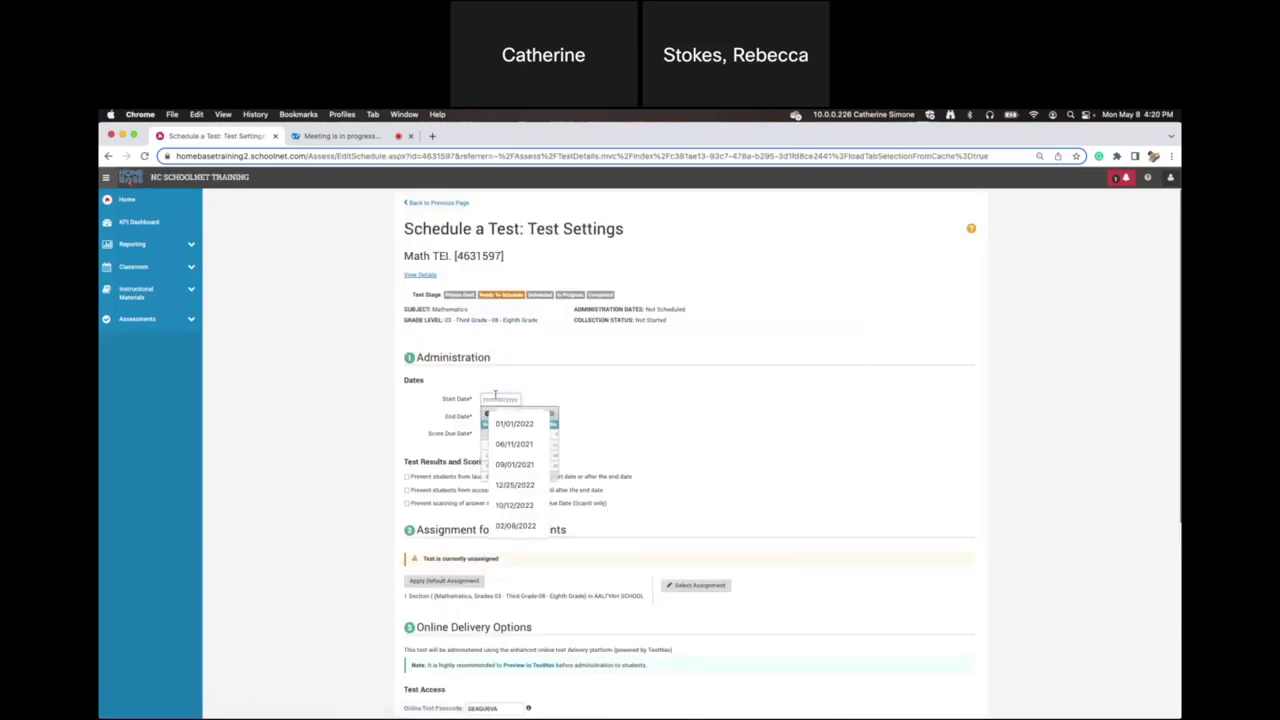
pyautogui.click(514, 423)
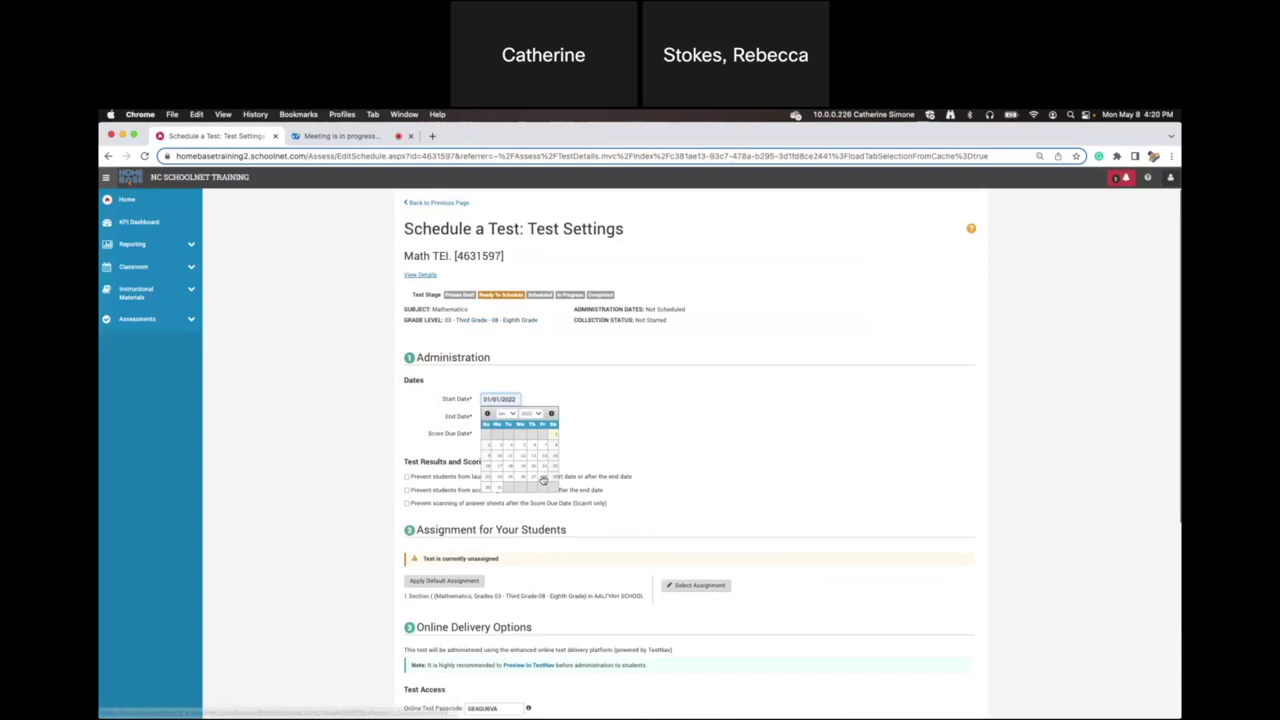
pyautogui.click(543, 477)
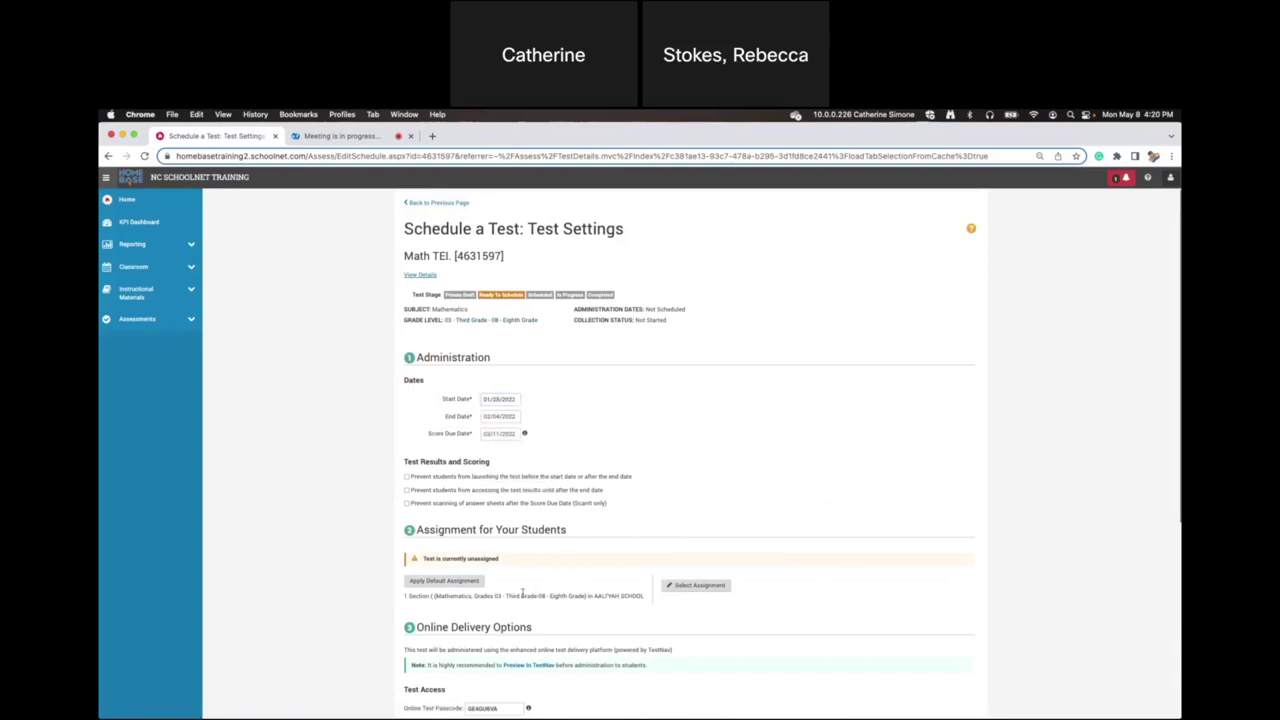
pyautogui.scroll(-5, 566, 543)
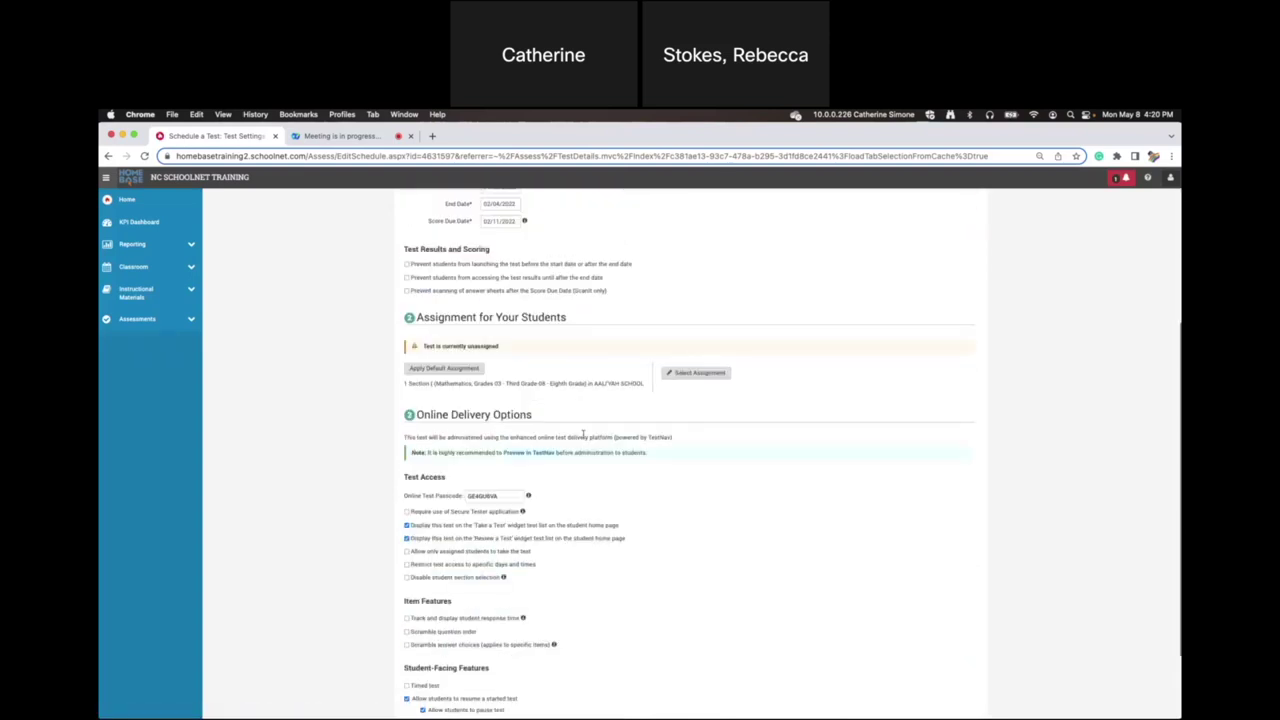
pyautogui.click(444, 369)
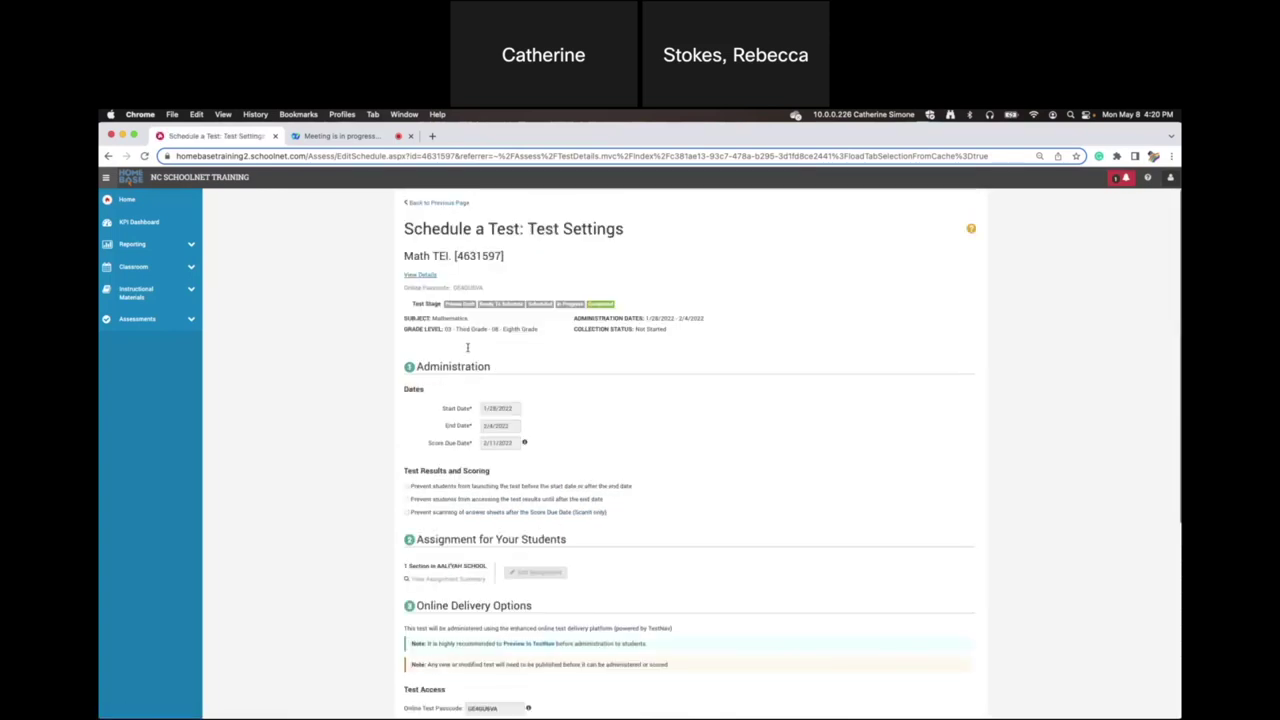
# Save and publish the scheduled test with its online delivery options, and highlight its online passcode.
pyautogui.scroll(-5, 682, 487)
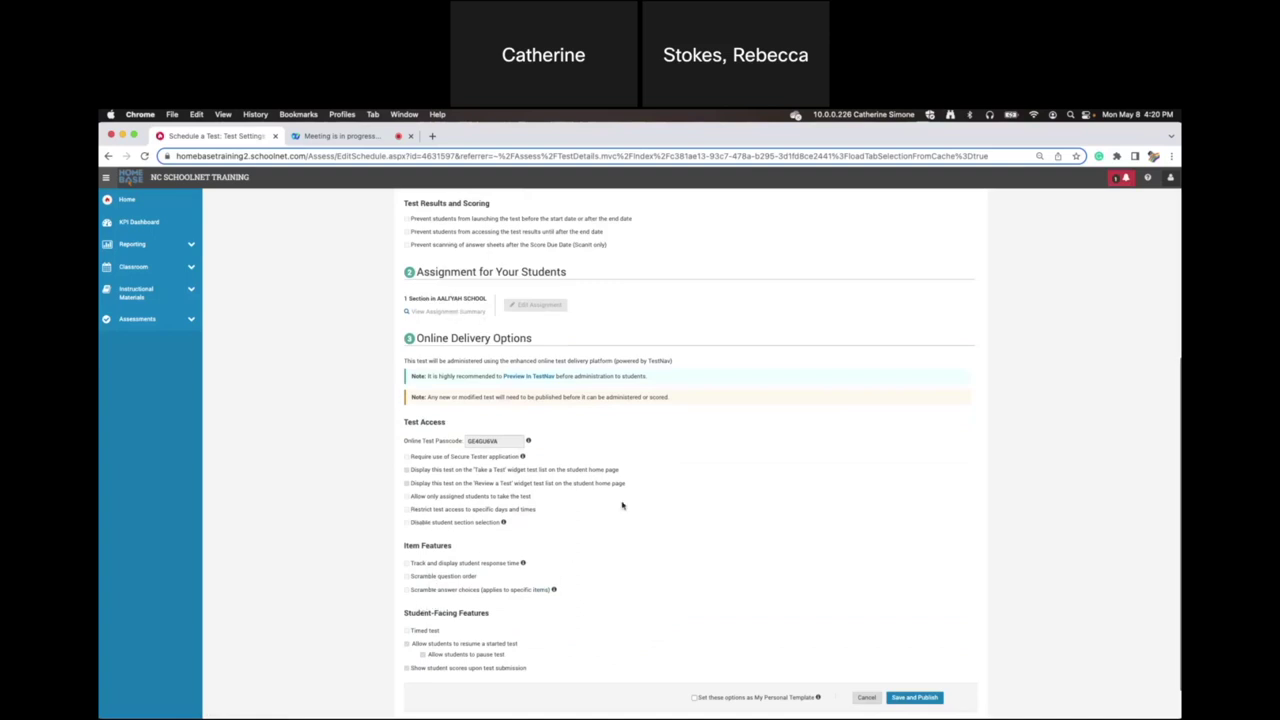
pyautogui.scroll(-2, 875, 562)
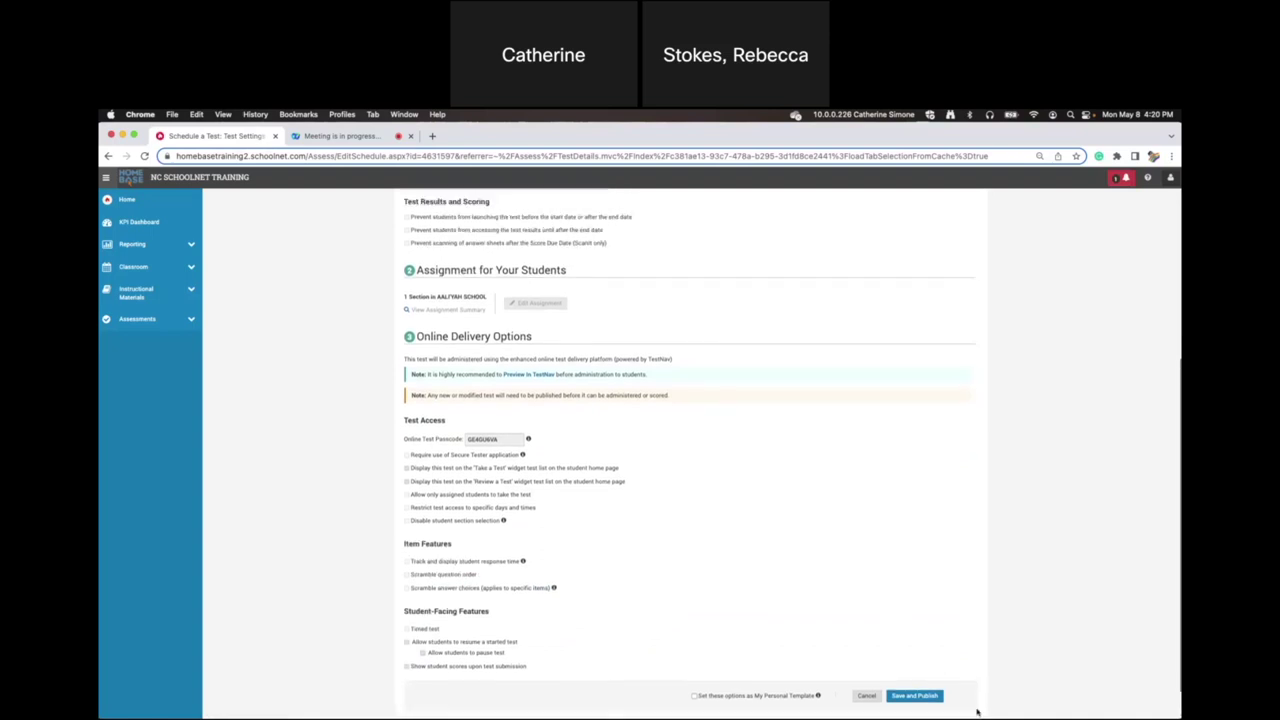
pyautogui.click(918, 697)
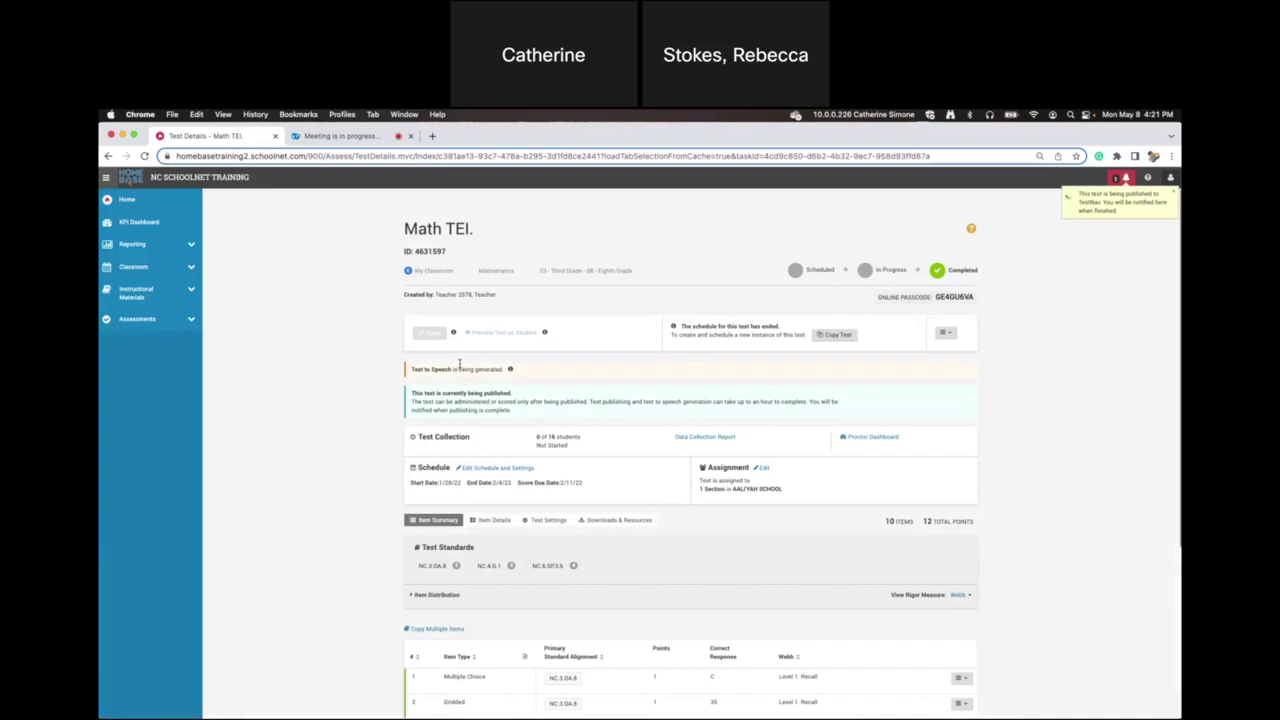
pyautogui.moveTo(933, 297); pyautogui.dragTo(987, 300)
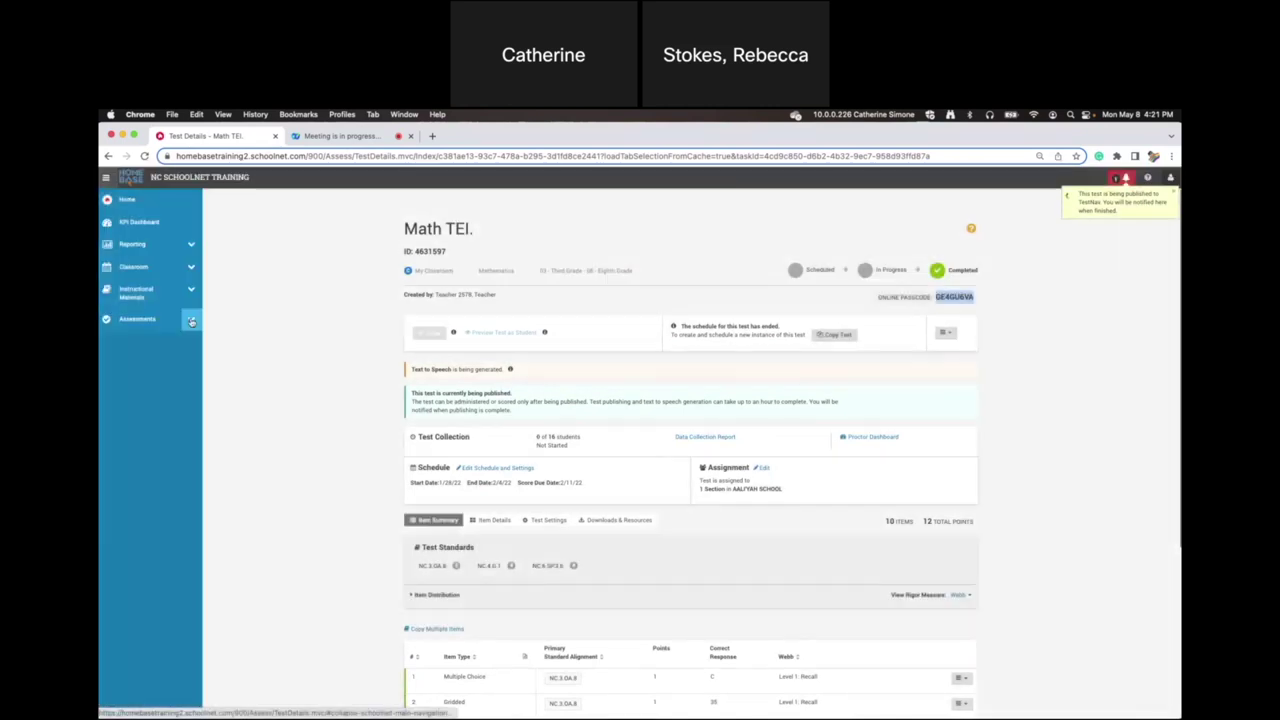
# Open the item banks list and look through the available banks down to the TEI bank.
pyautogui.click(191, 321)
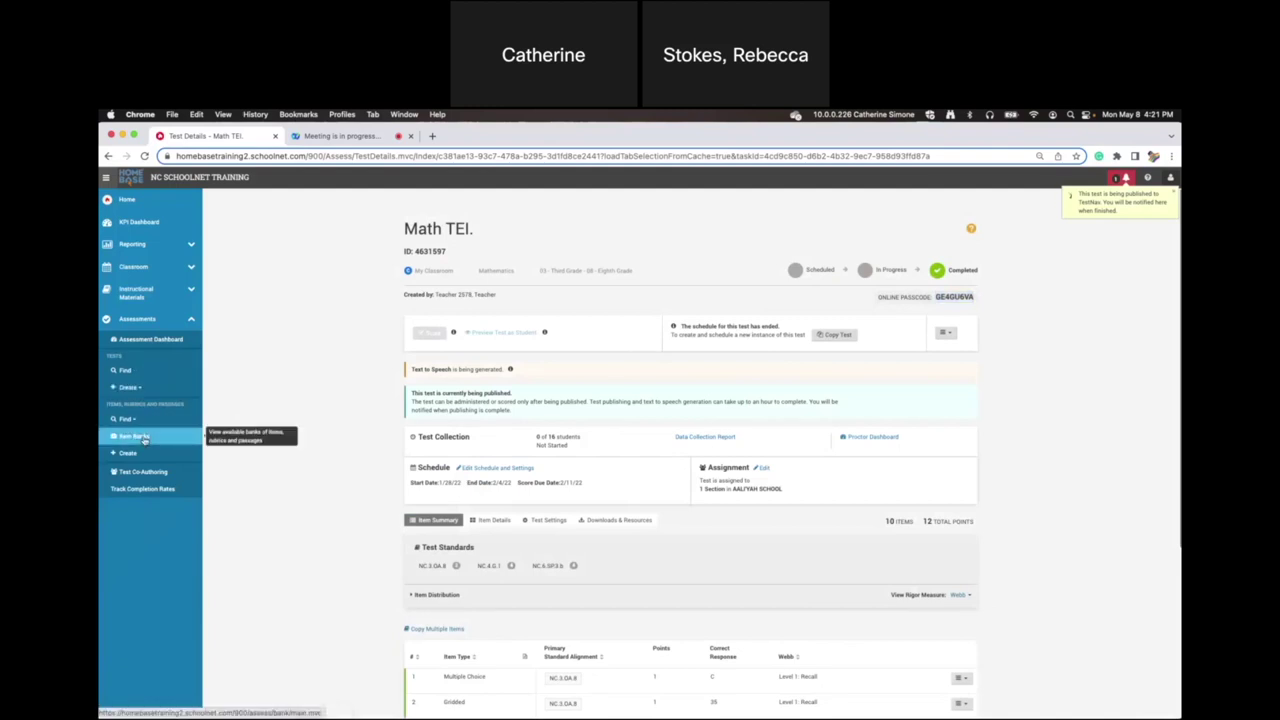
pyautogui.click(144, 440)
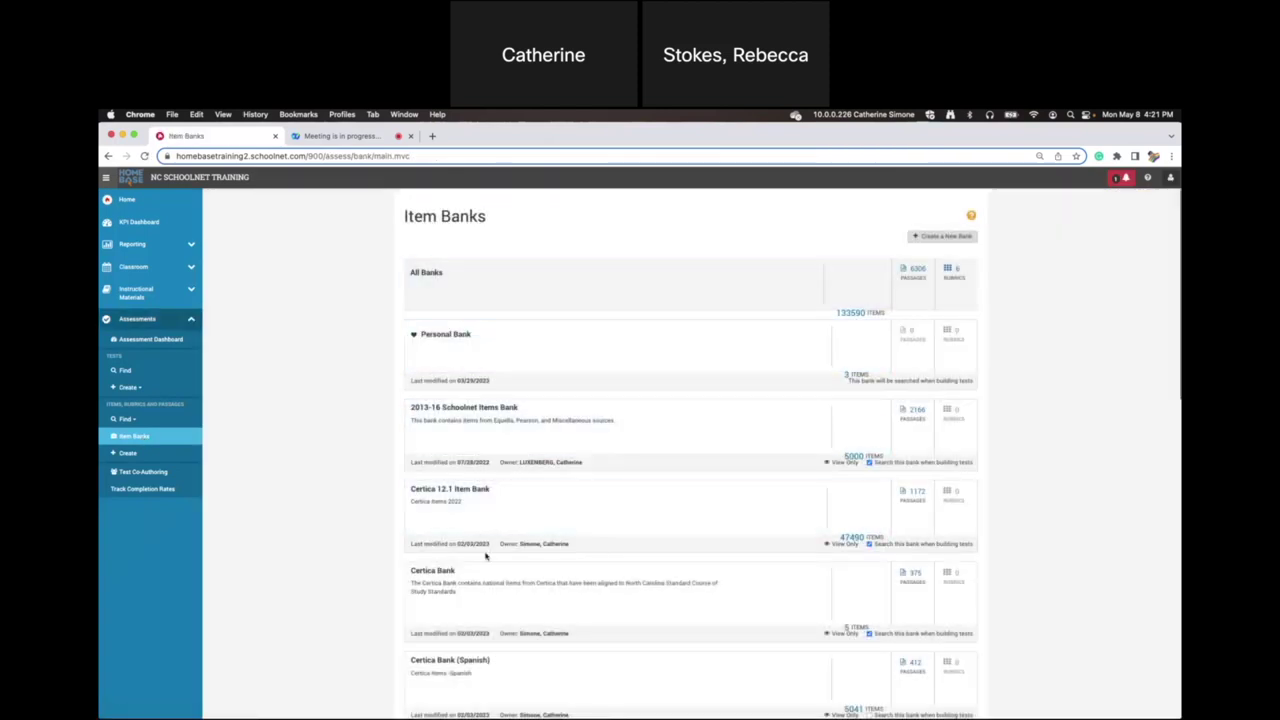
pyautogui.scroll(-2, 486, 605)
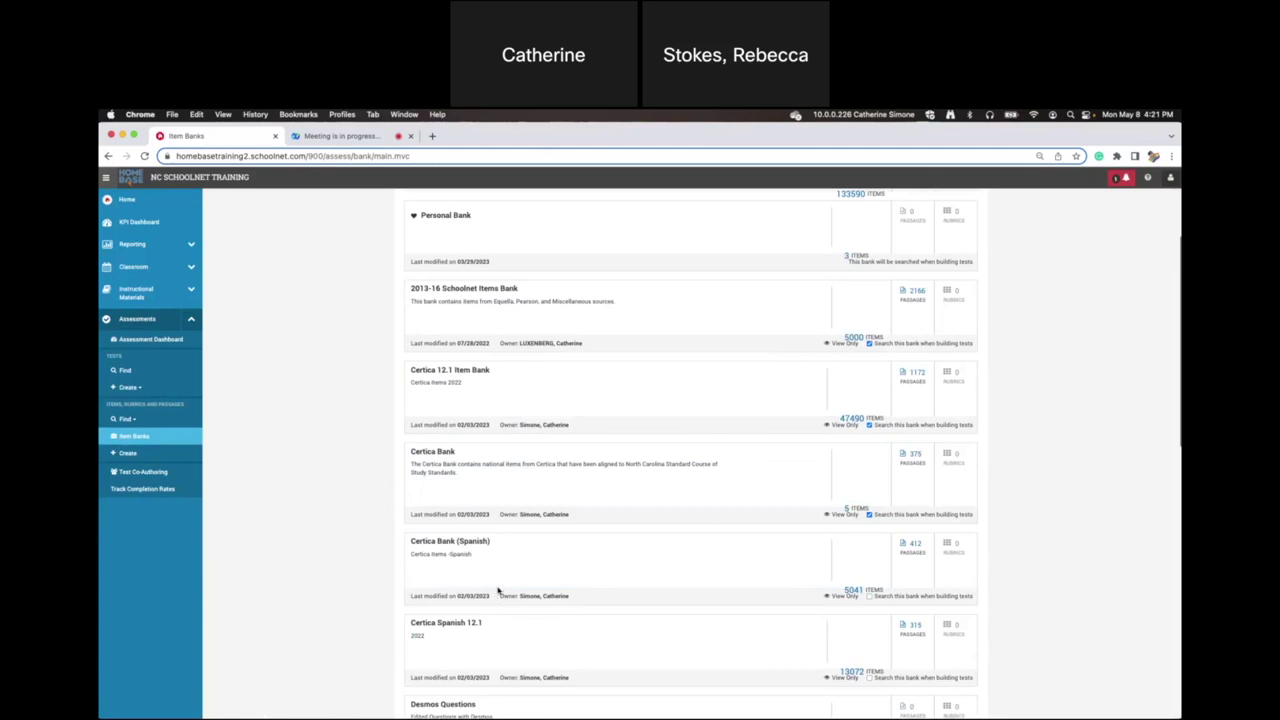
pyautogui.scroll(-1, 506, 626)
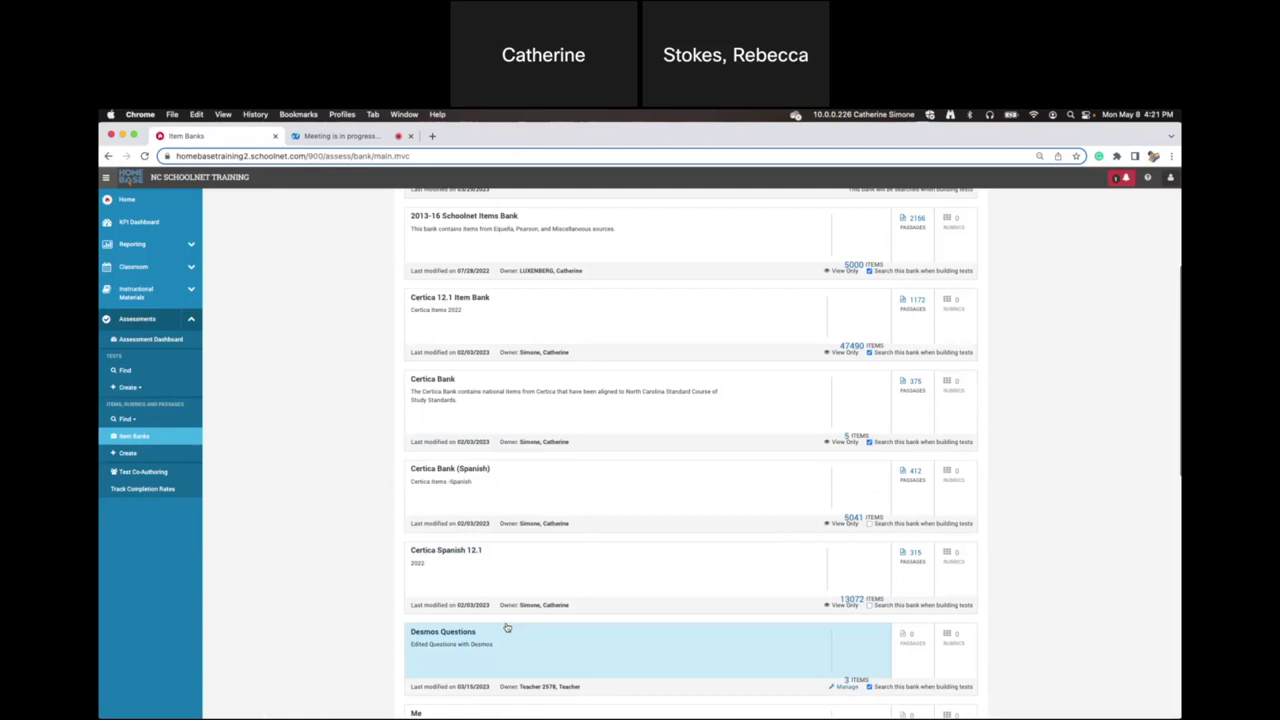
pyautogui.scroll(-1, 500, 630)
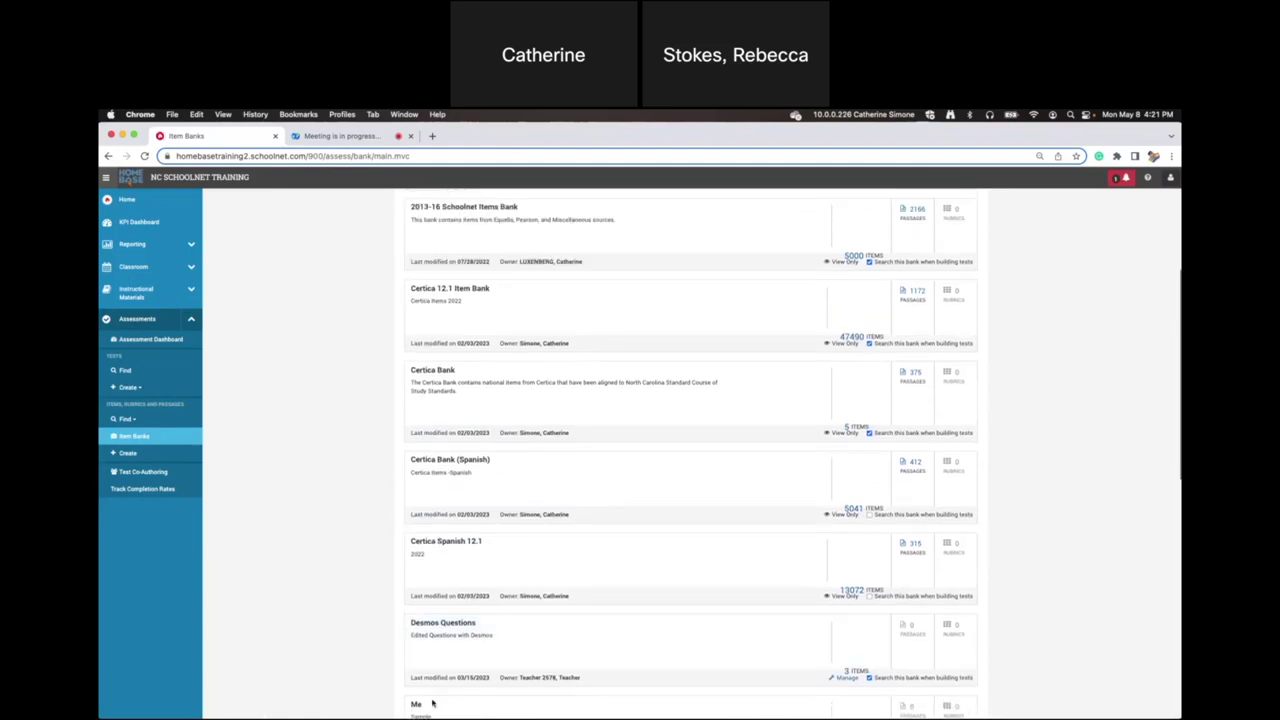
pyautogui.scroll(-3, 449, 672)
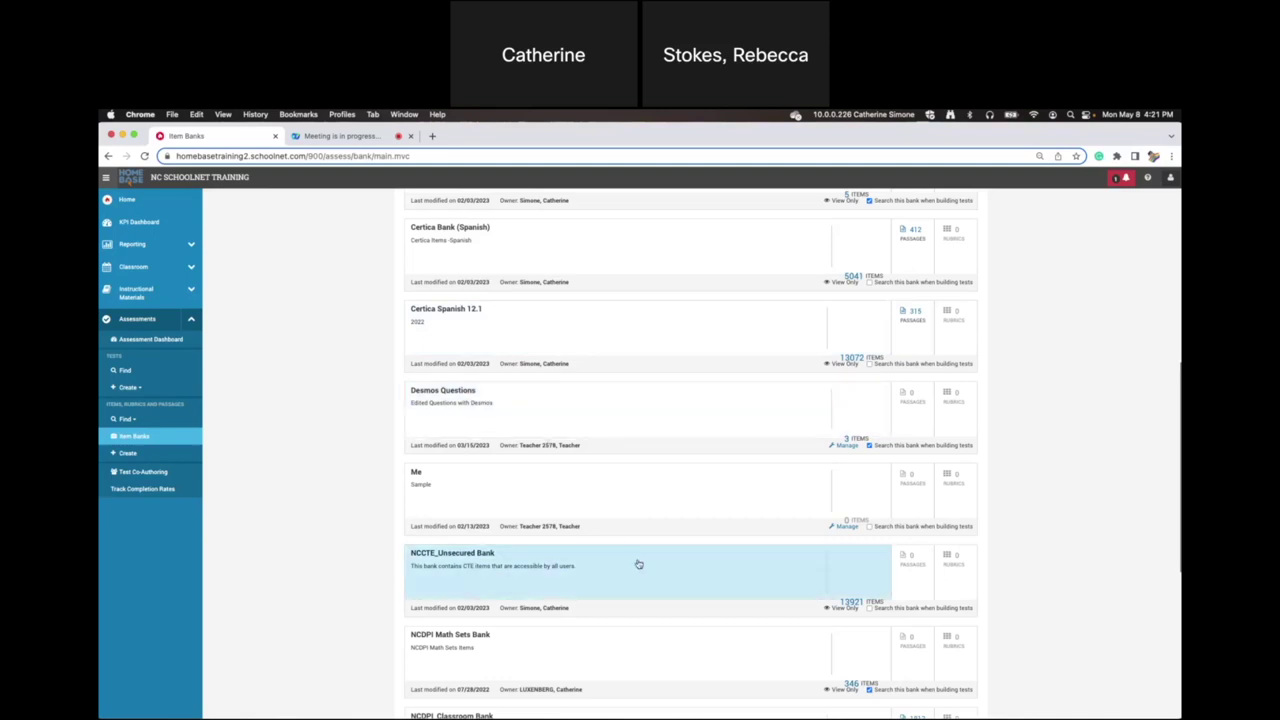
pyautogui.scroll(-2, 638, 565)
pyautogui.scroll(-5, 638, 563)
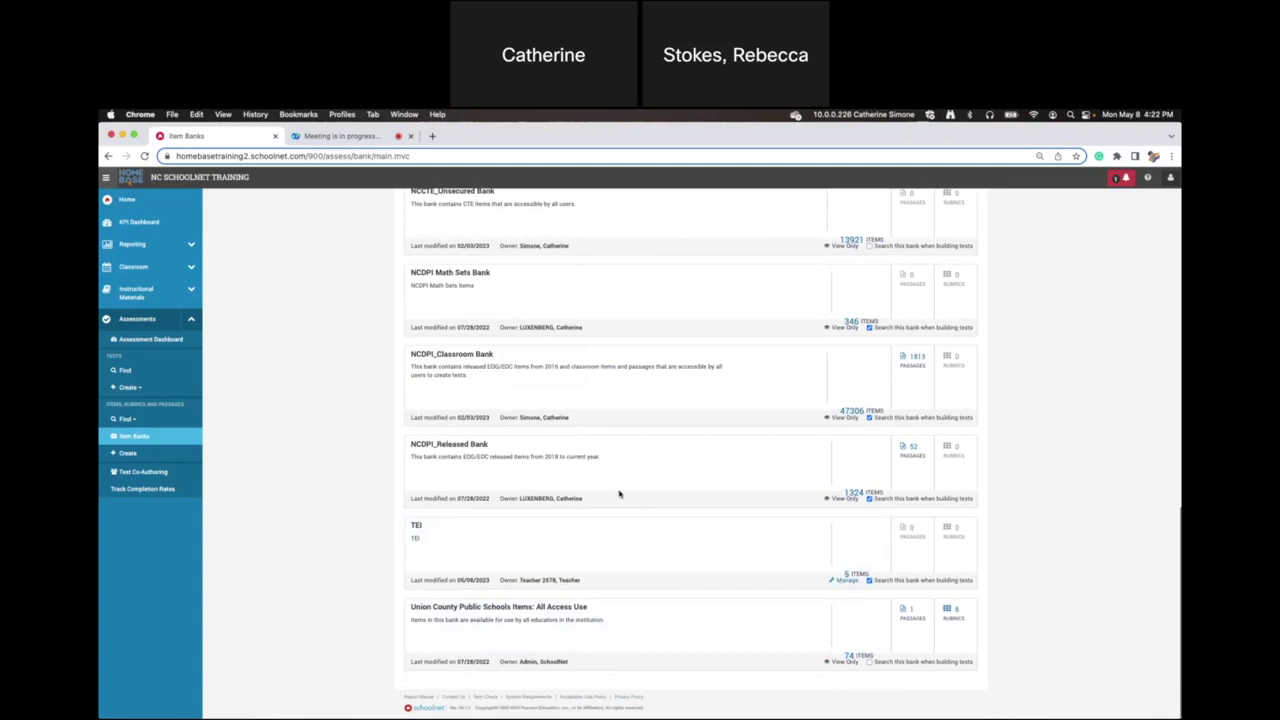
# Preview the items in the Certica Spanish 12.1 bank and close the preview.
pyautogui.scroll(3, 620, 495)
pyautogui.scroll(2, 620, 495)
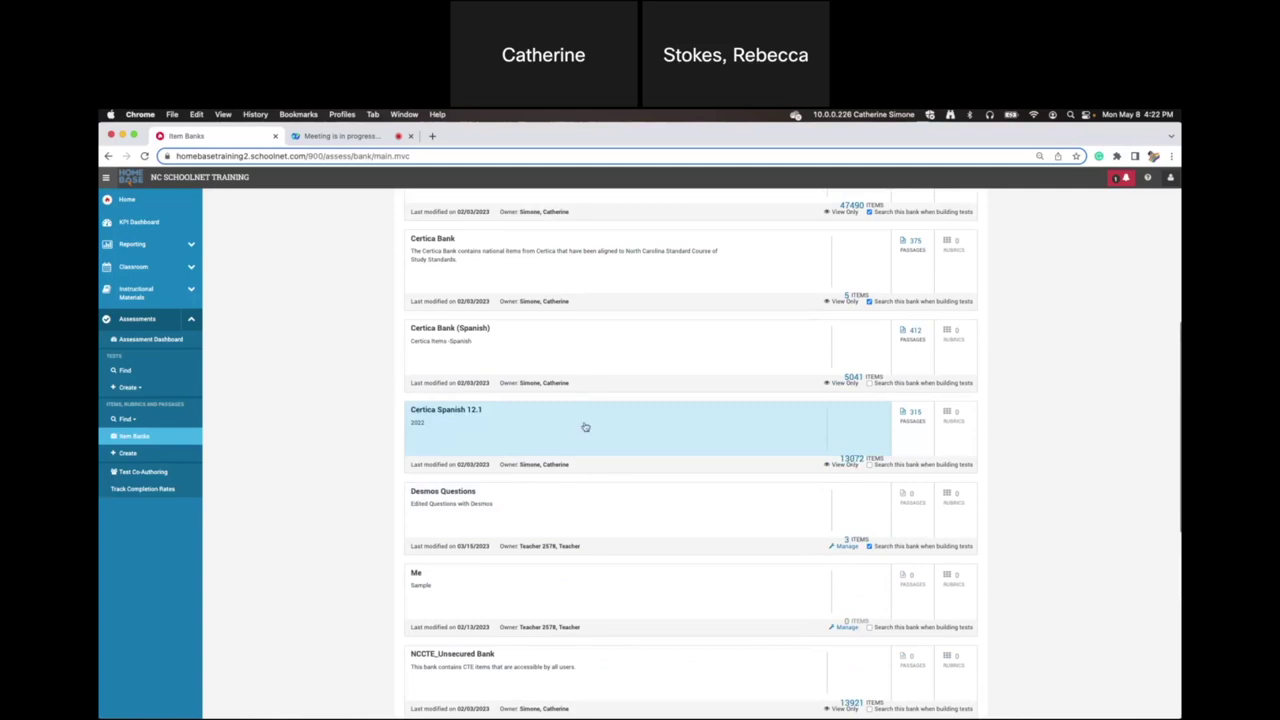
pyautogui.click(851, 463)
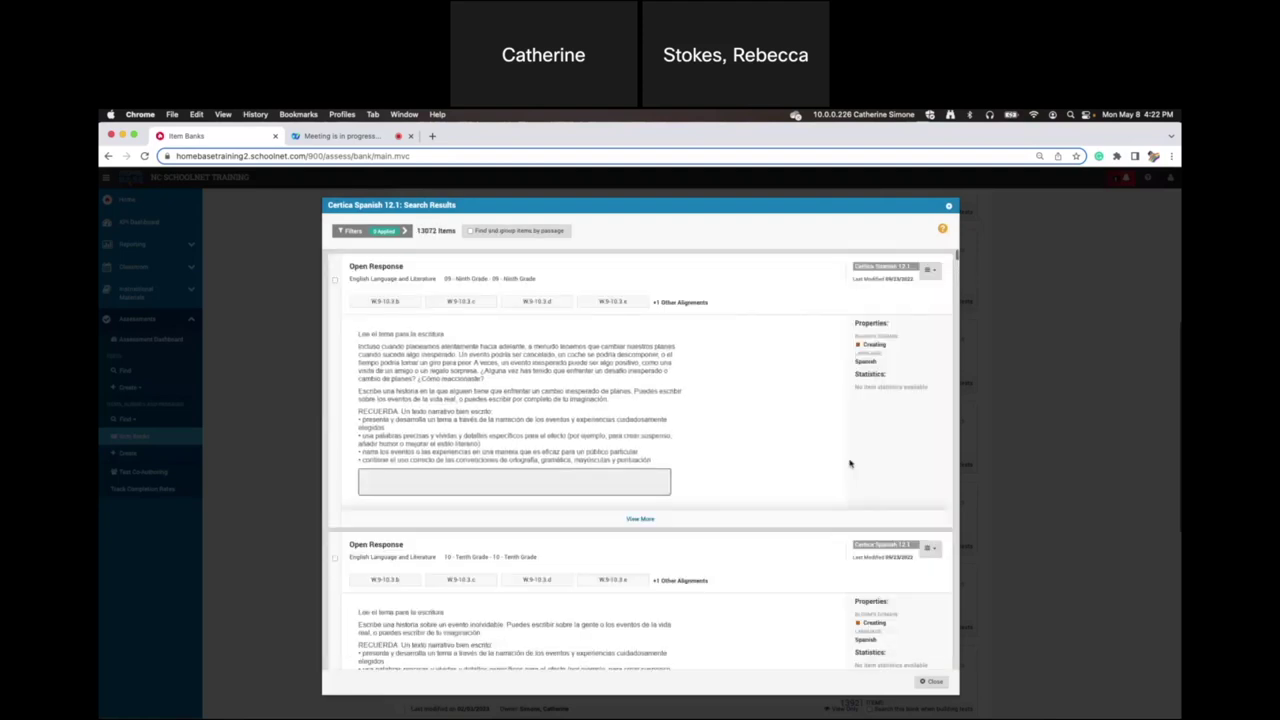
pyautogui.click(950, 207)
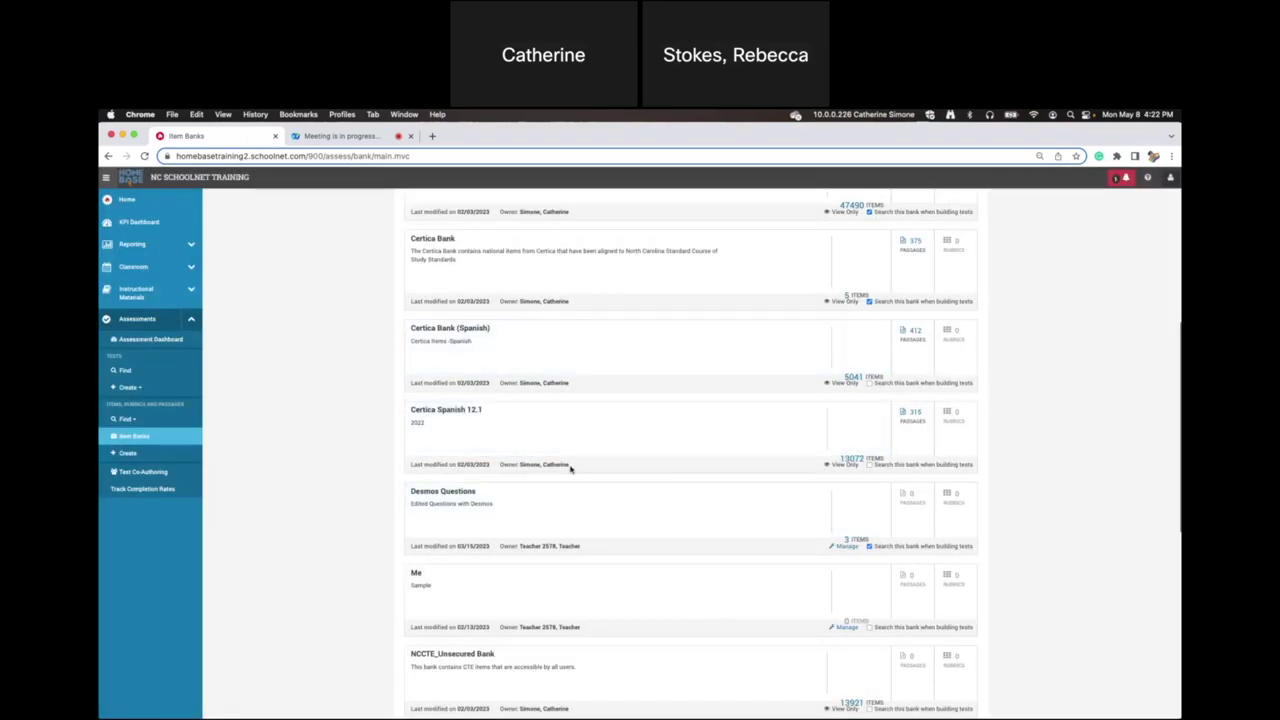
# Open the items of the Certica 12.1 Item Bank and bring up the full set of search filters.
pyautogui.scroll(3, 566, 464)
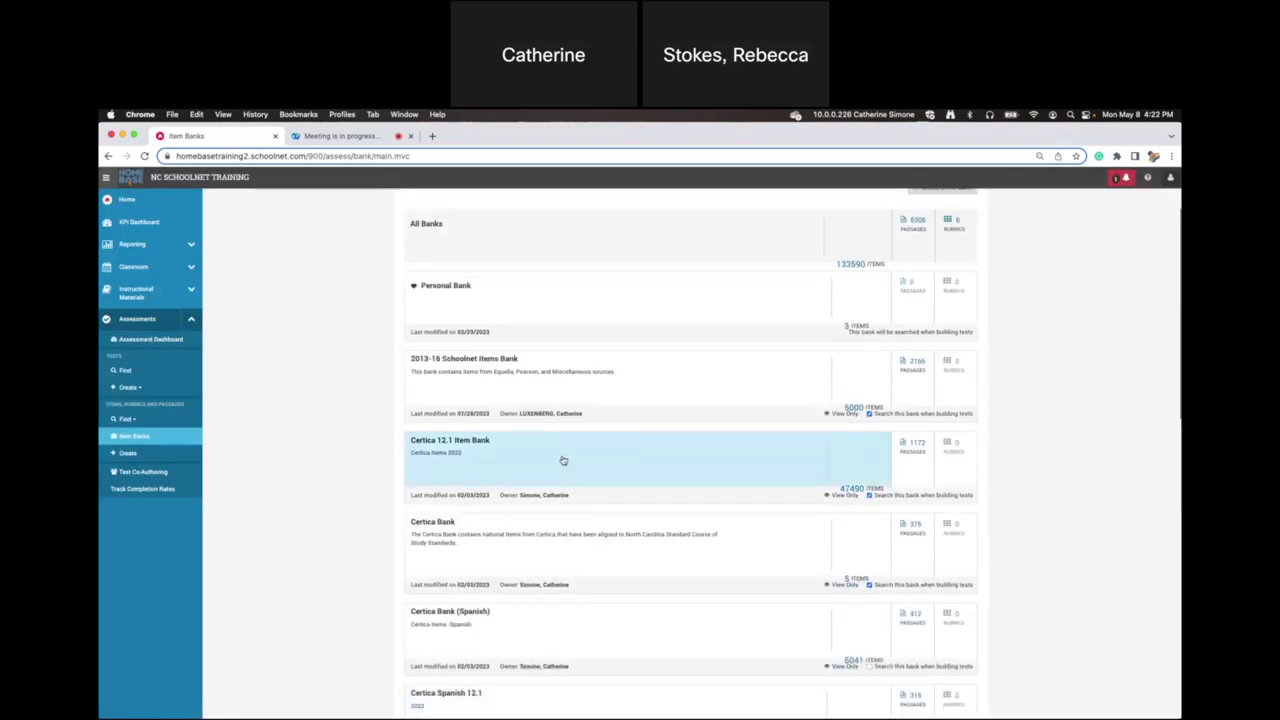
pyautogui.click(563, 460)
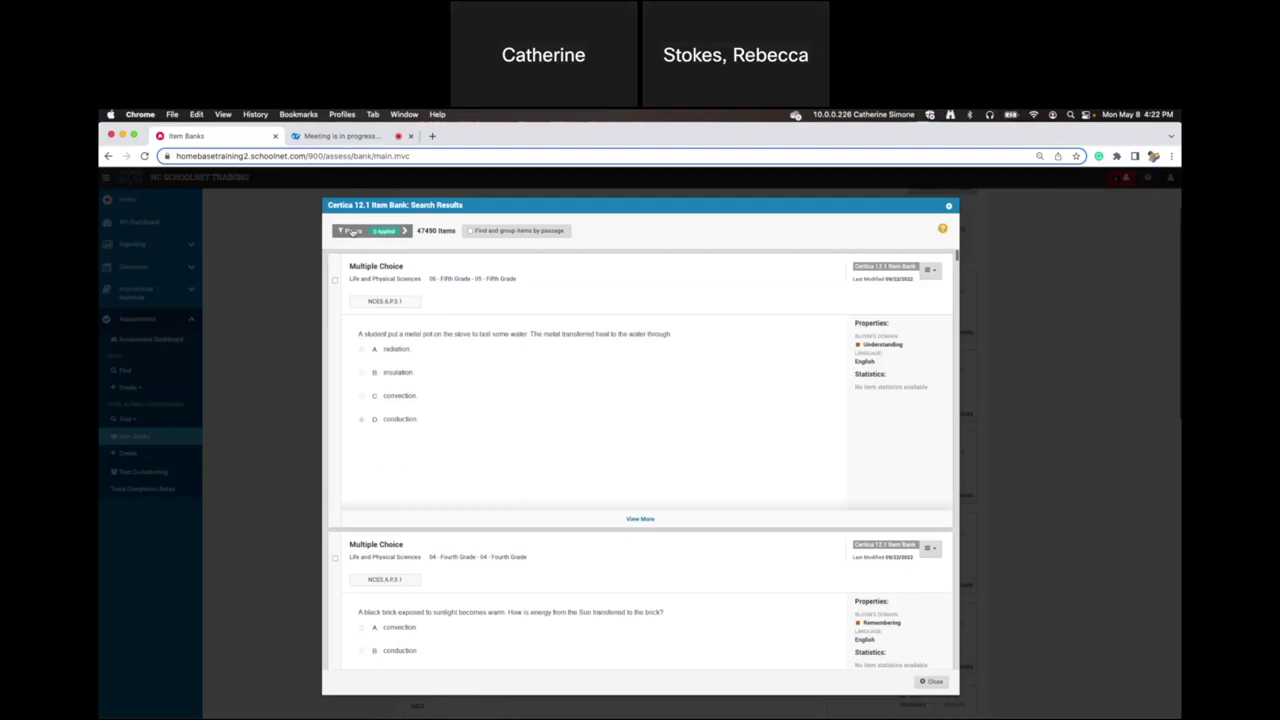
pyautogui.click(352, 230)
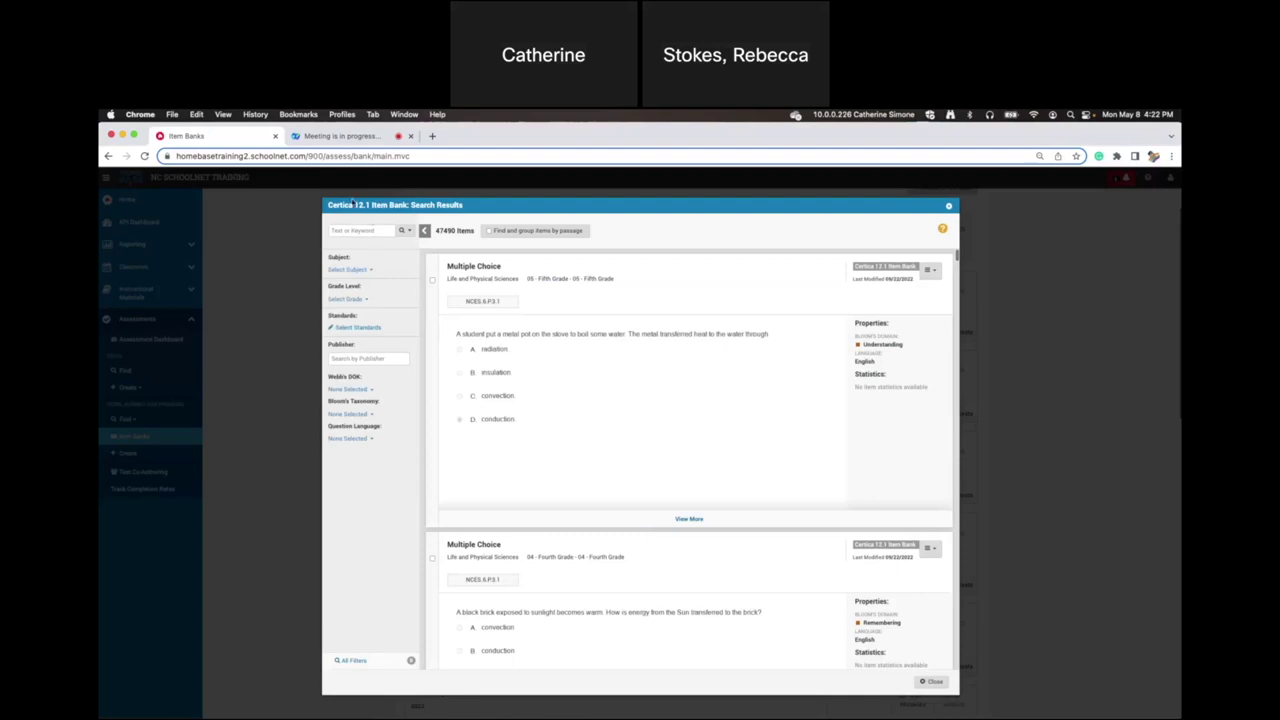
pyautogui.click(352, 661)
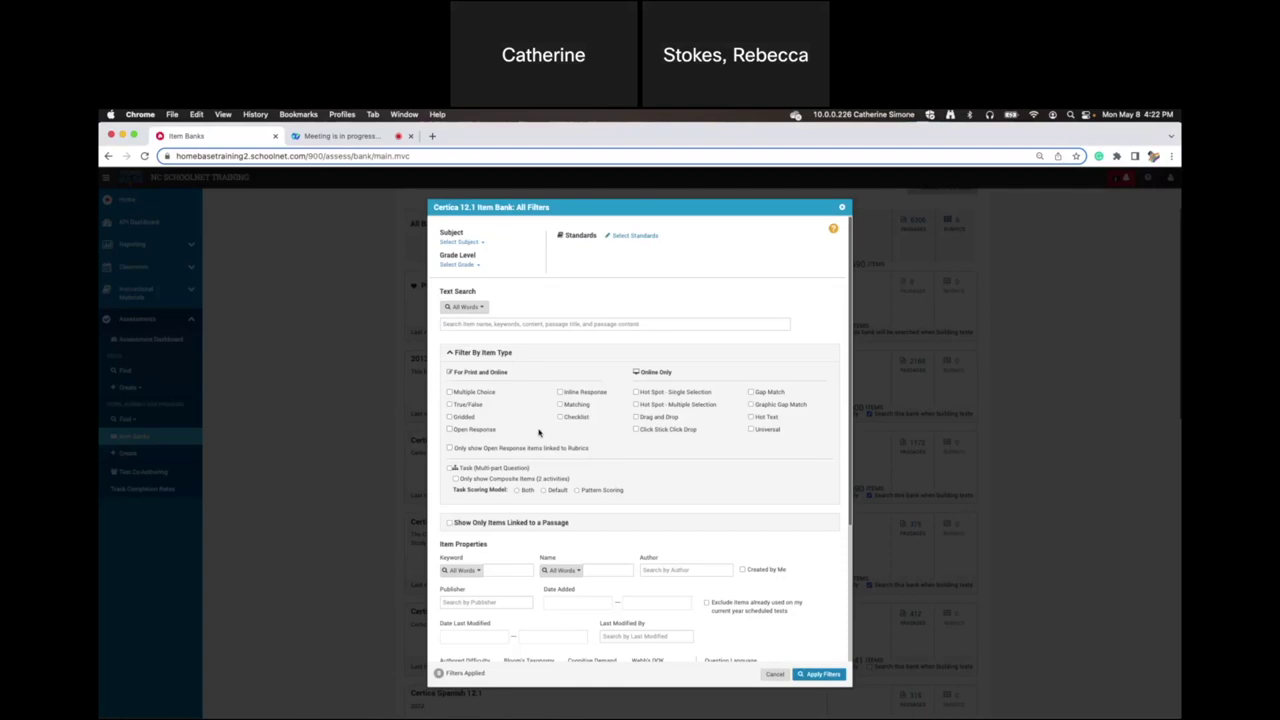
# Filter by the Gridded, Open Response, Inline Response, Checklist, both Hot Spot, Drag and Drop, and Gap Match item types.
pyautogui.click(449, 418)
pyautogui.click(449, 429)
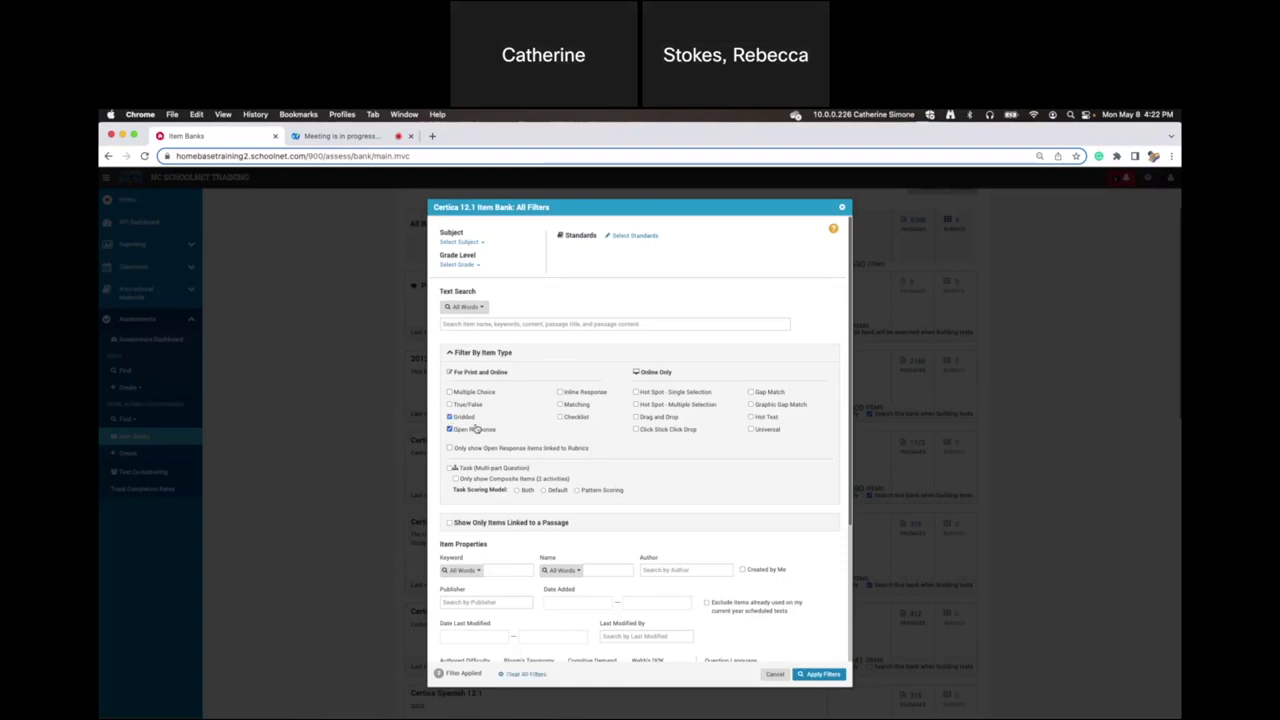
pyautogui.click(560, 392)
pyautogui.click(559, 418)
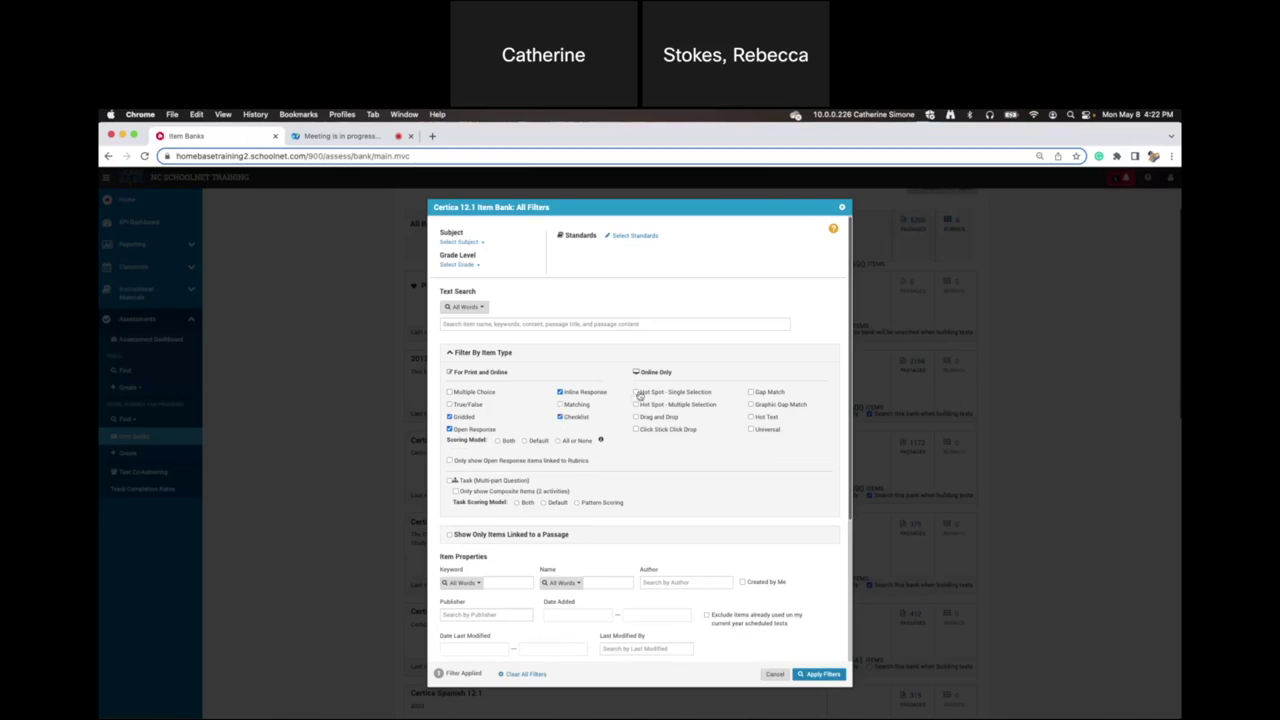
pyautogui.click(636, 392)
pyautogui.click(636, 404)
pyautogui.click(636, 417)
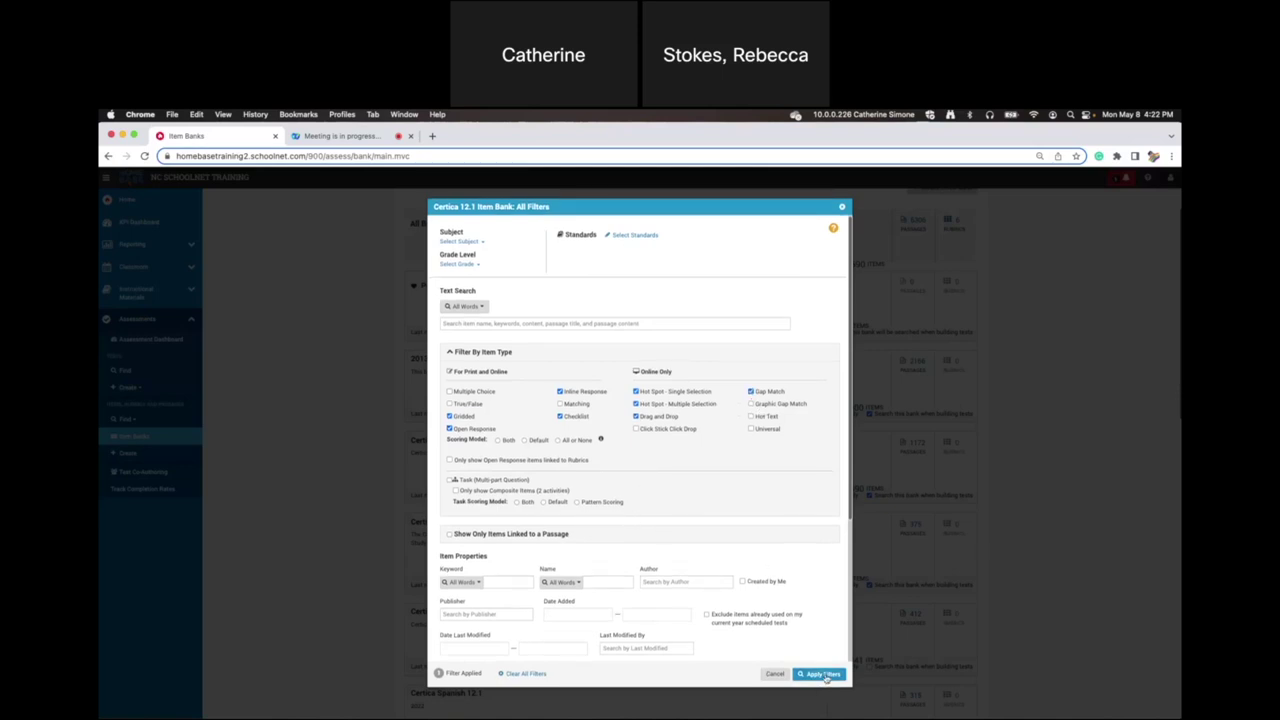
# Set the subject to English Language and Literature and the grade level to 03 - Third Grade, and apply the filters.
pyautogui.click(477, 244)
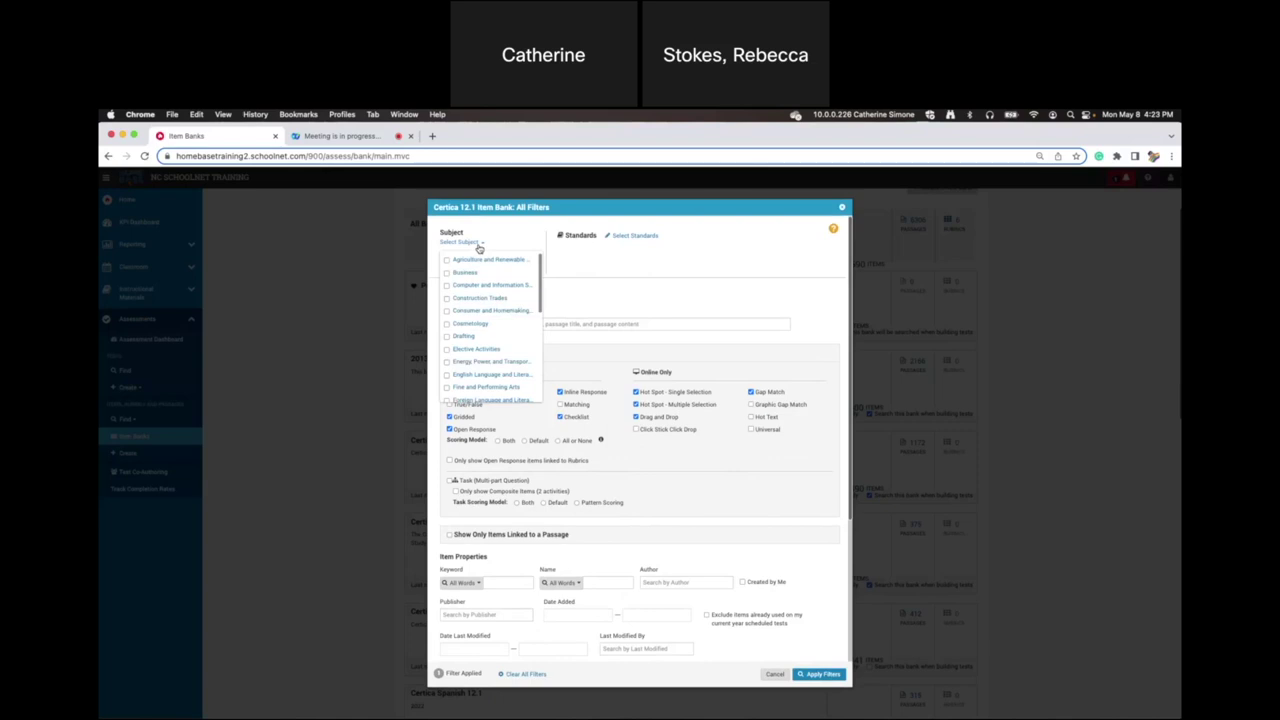
pyautogui.click(491, 374)
pyautogui.click(571, 266)
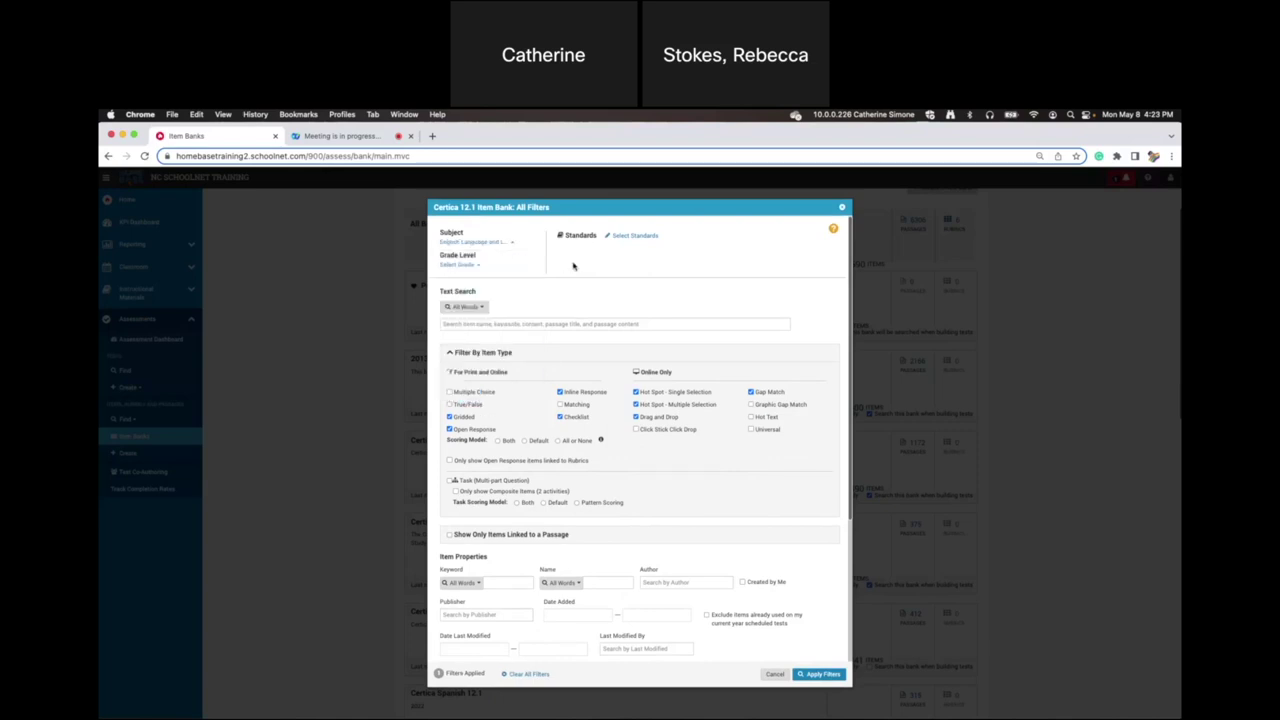
pyautogui.click(474, 268)
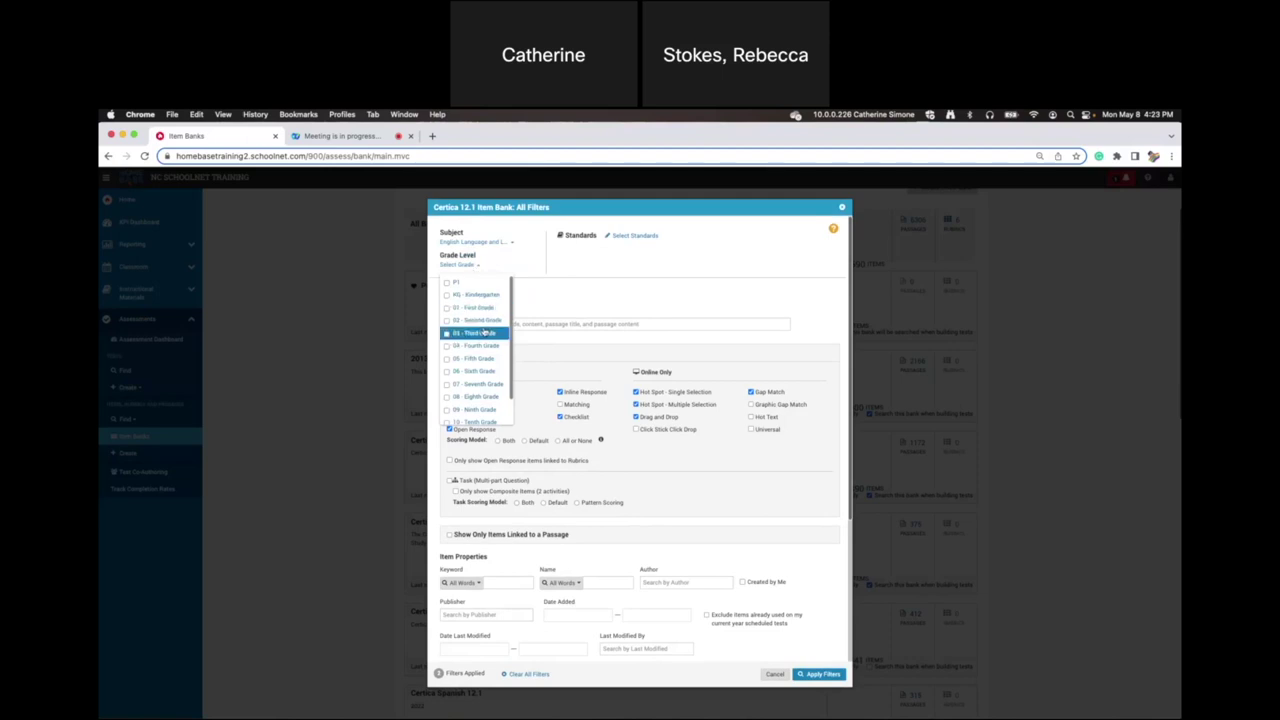
pyautogui.click(485, 336)
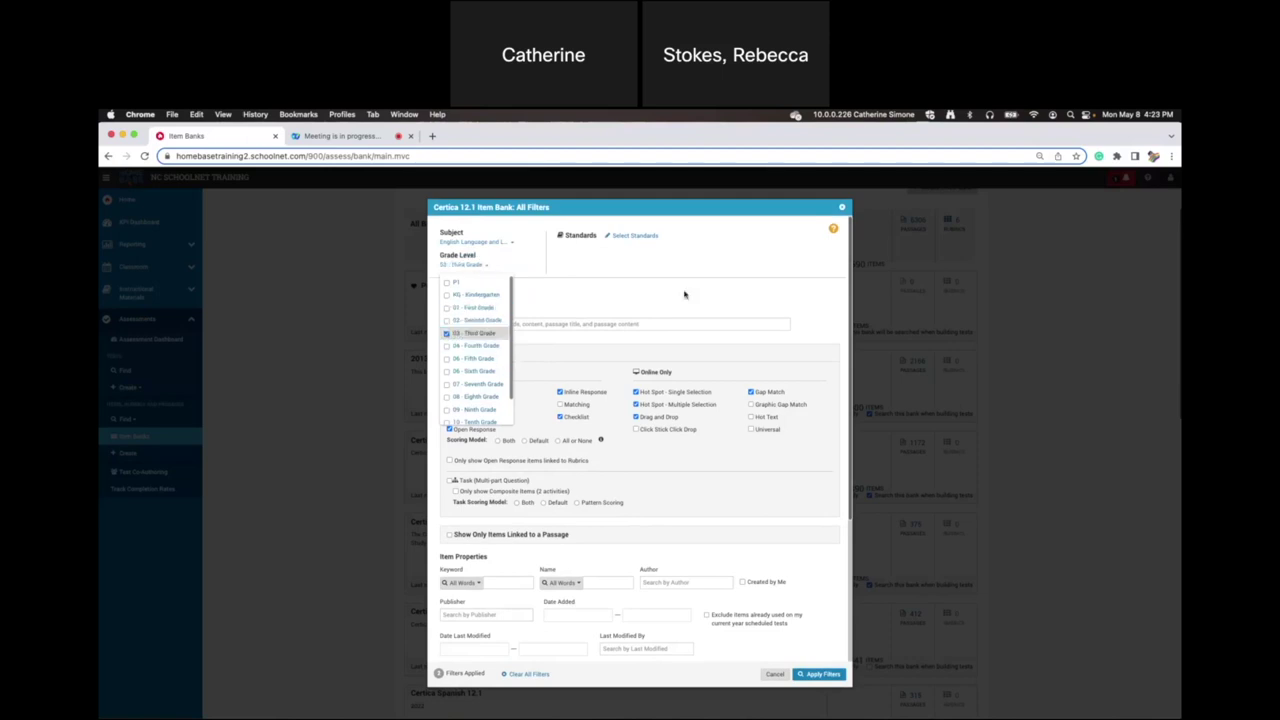
pyautogui.click(717, 256)
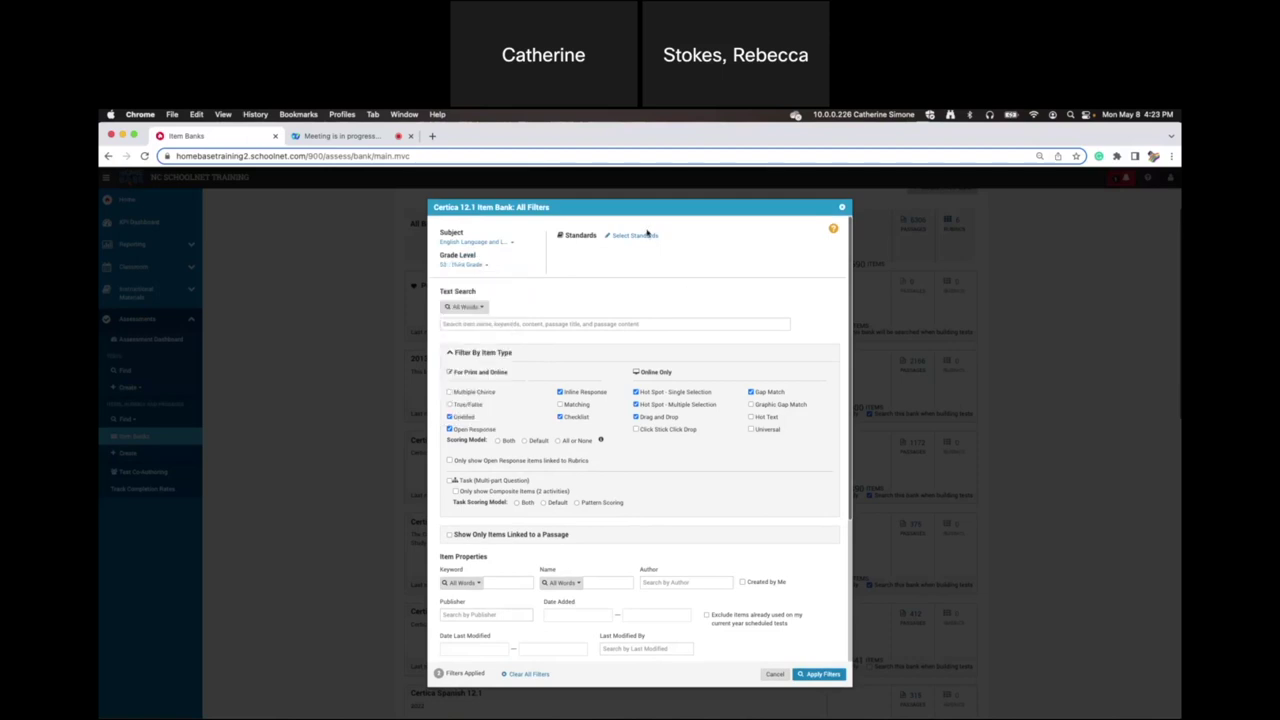
pyautogui.click(820, 674)
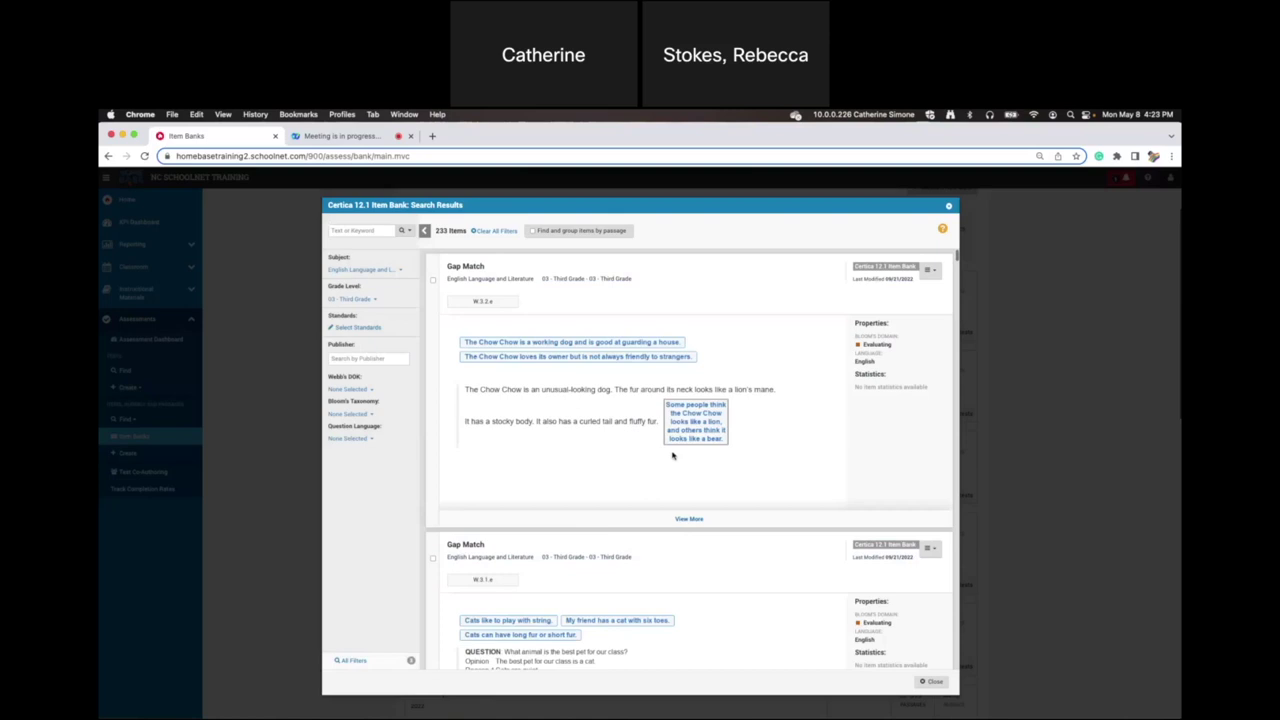
# Examine the third-grade English items in the filtered search results of the Certica 12.1 Item Bank.
pyautogui.scroll(-7, 618, 540)
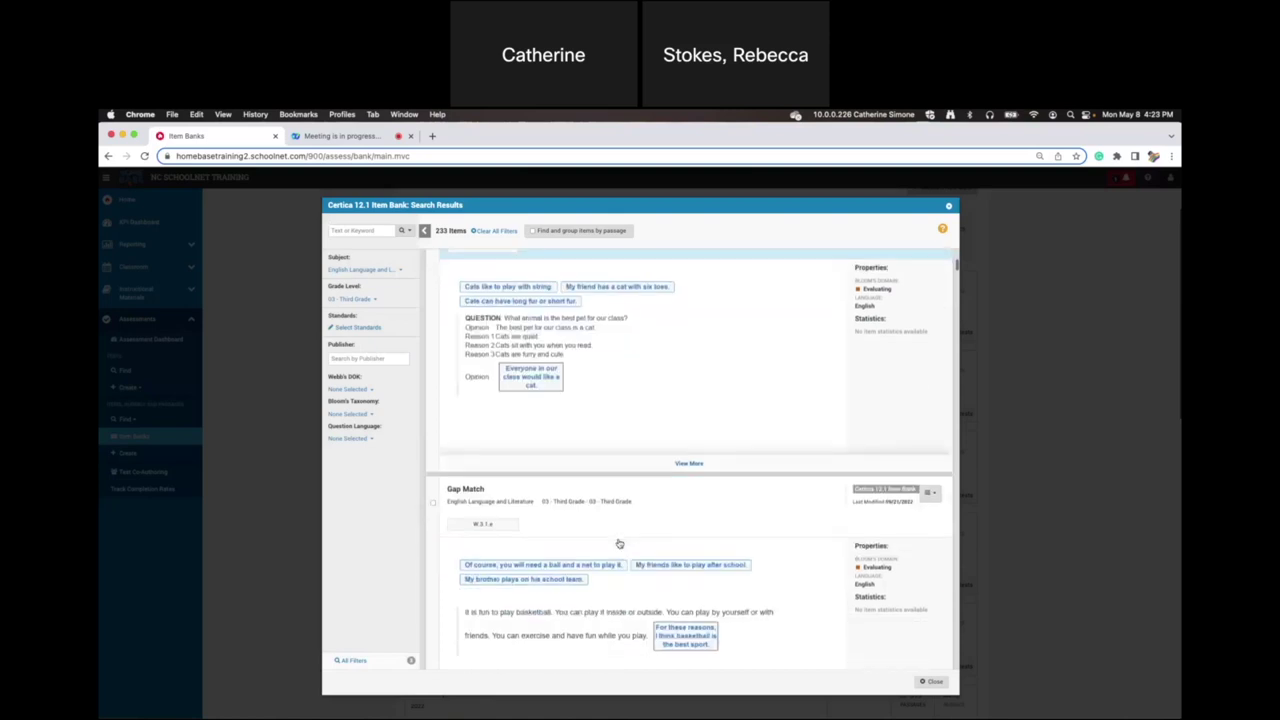
pyautogui.scroll(-8, 618, 540)
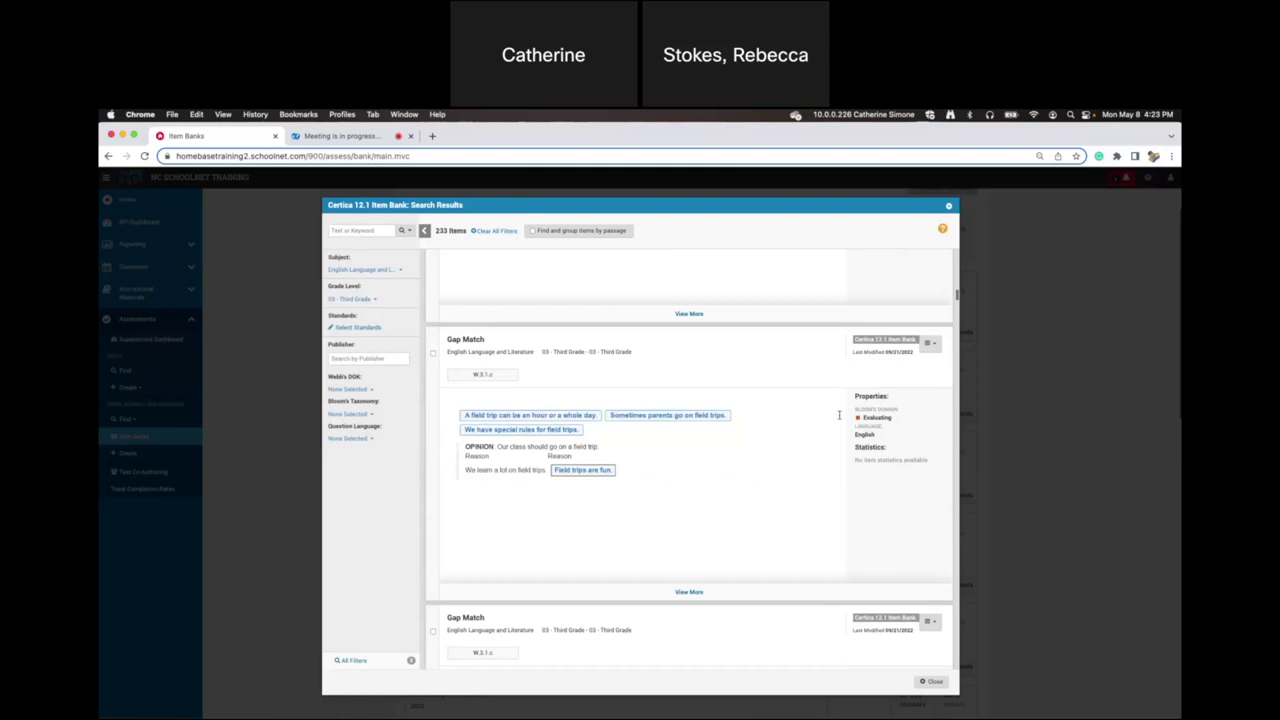
pyautogui.scroll(-10, 717, 495)
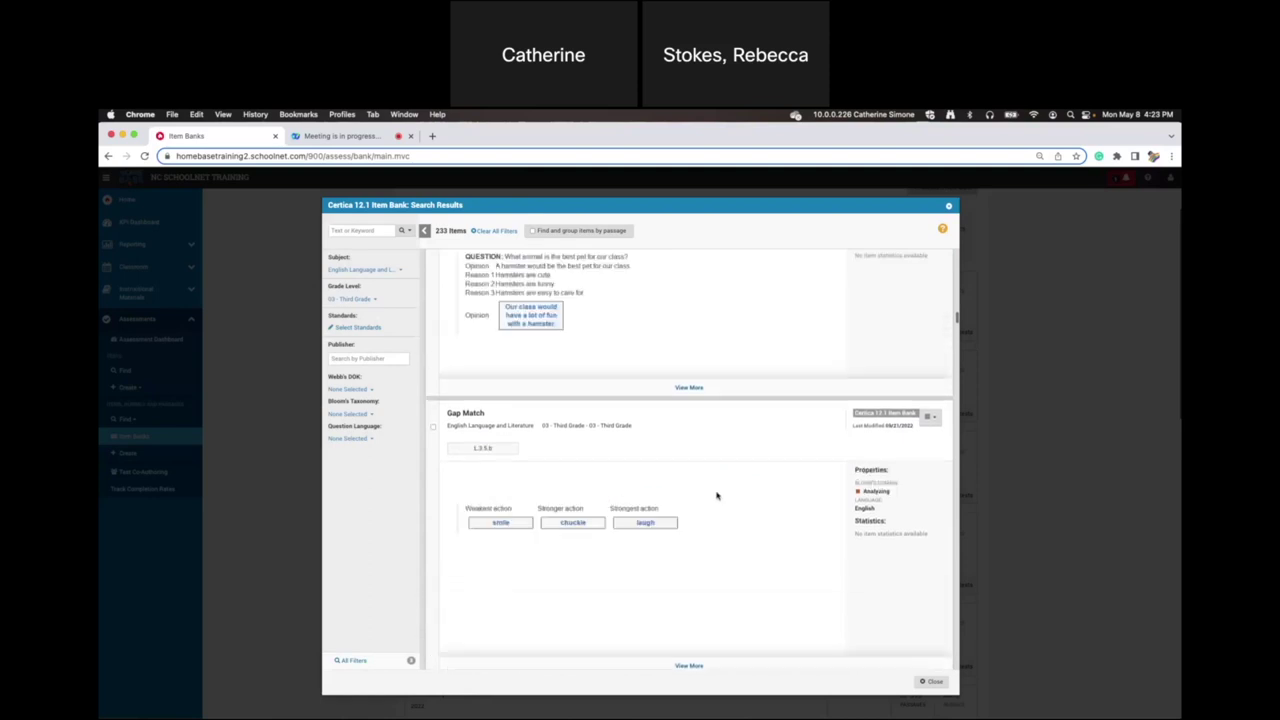
pyautogui.scroll(-15, 717, 495)
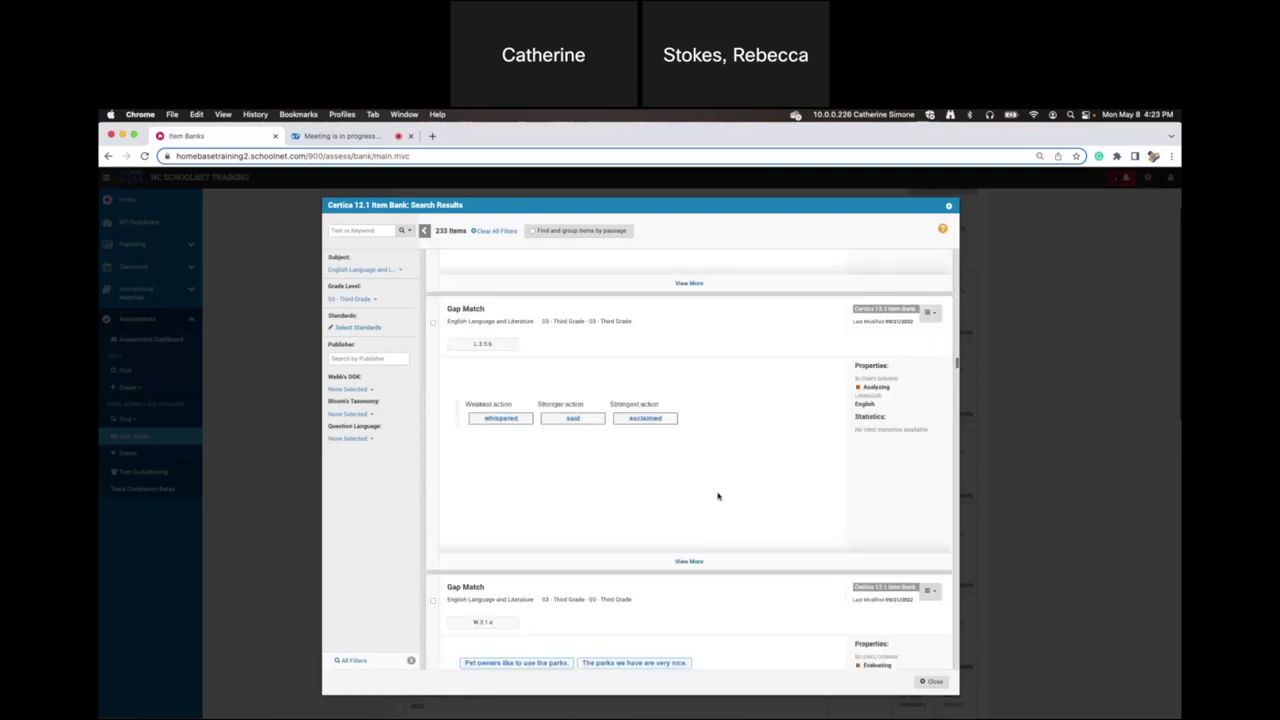
pyautogui.scroll(-12, 717, 495)
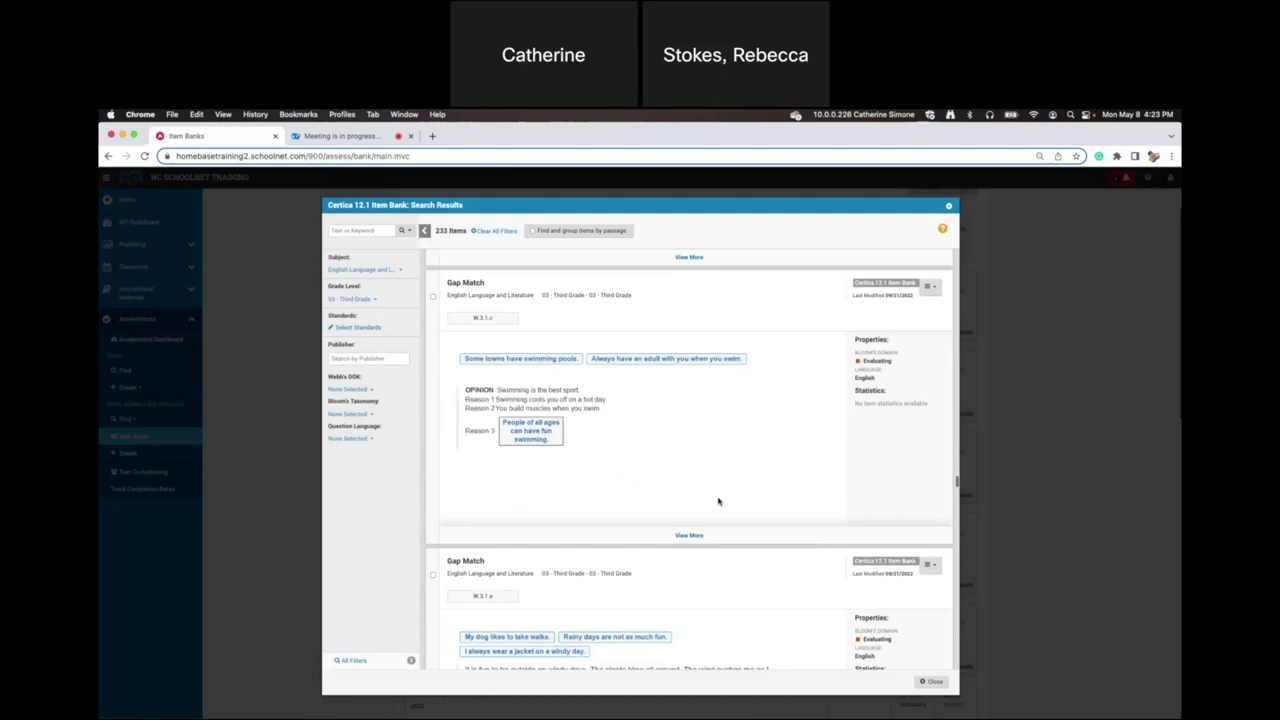
pyautogui.moveTo(957, 483); pyautogui.dragTo(958, 692)
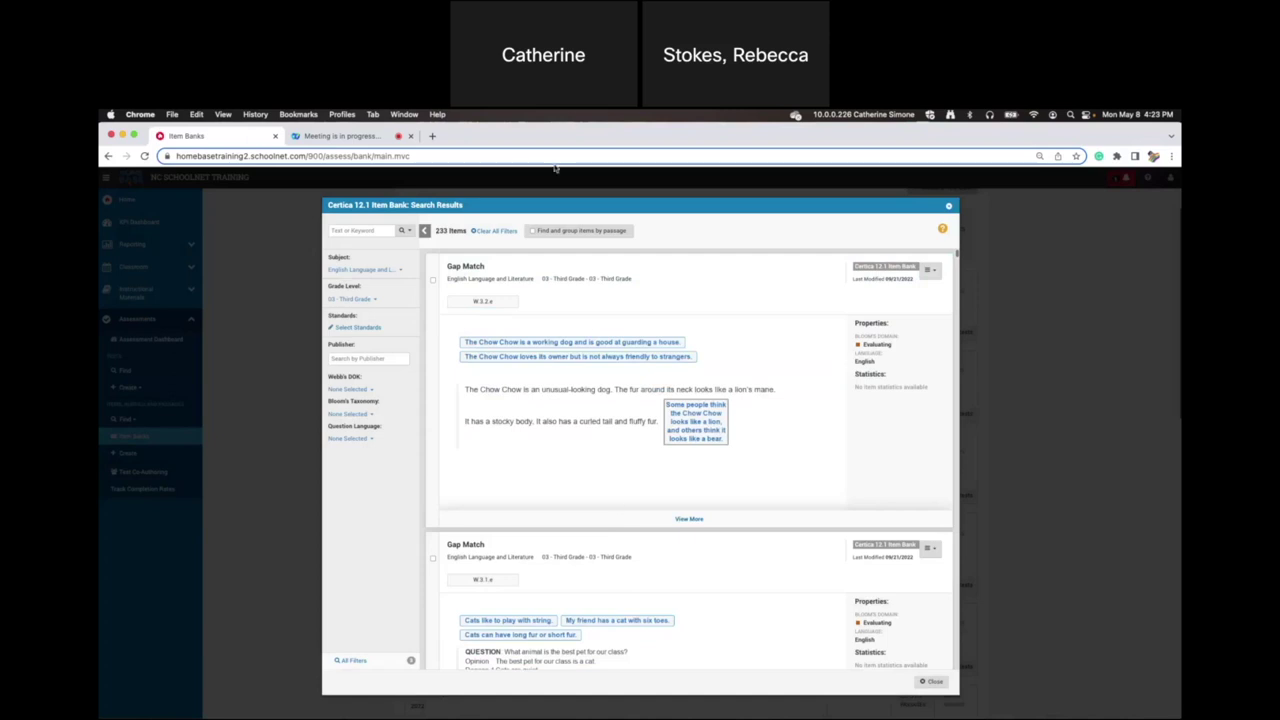
# Group the filtered items by passage, and select and review all matching items linked to the Seeds of All Sizes passage.
pyautogui.click(532, 231)
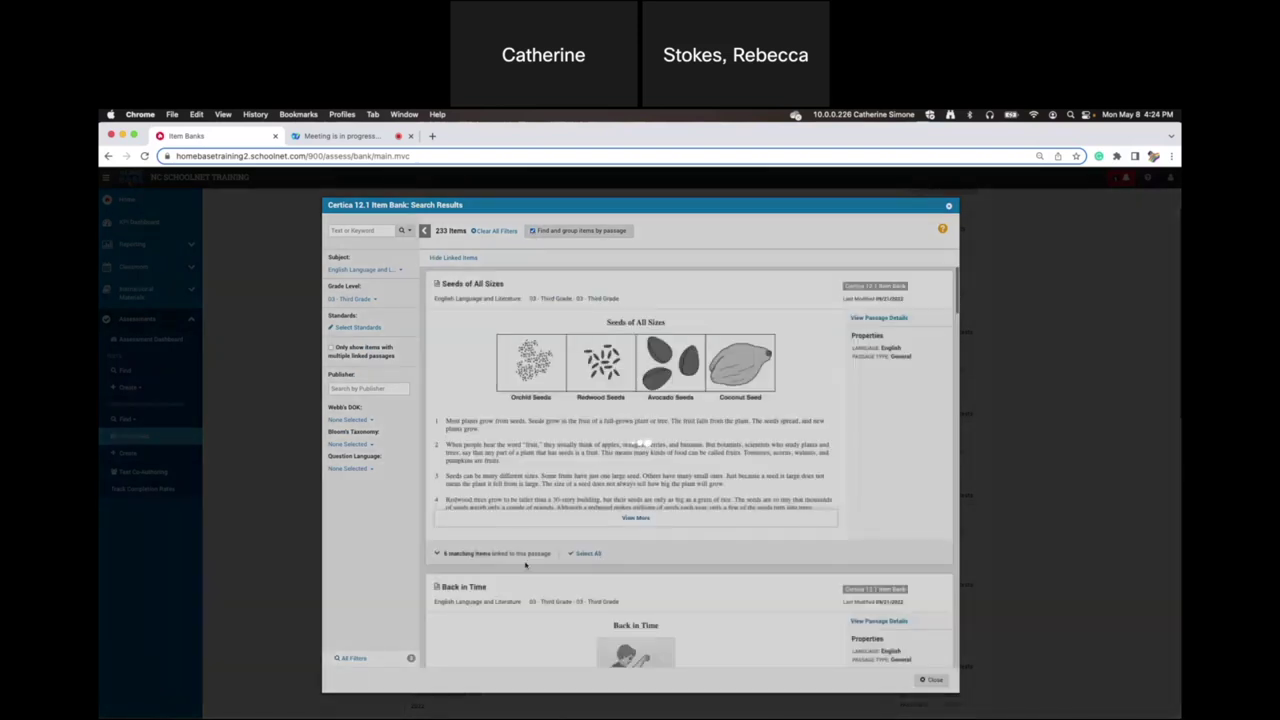
pyautogui.click(525, 562)
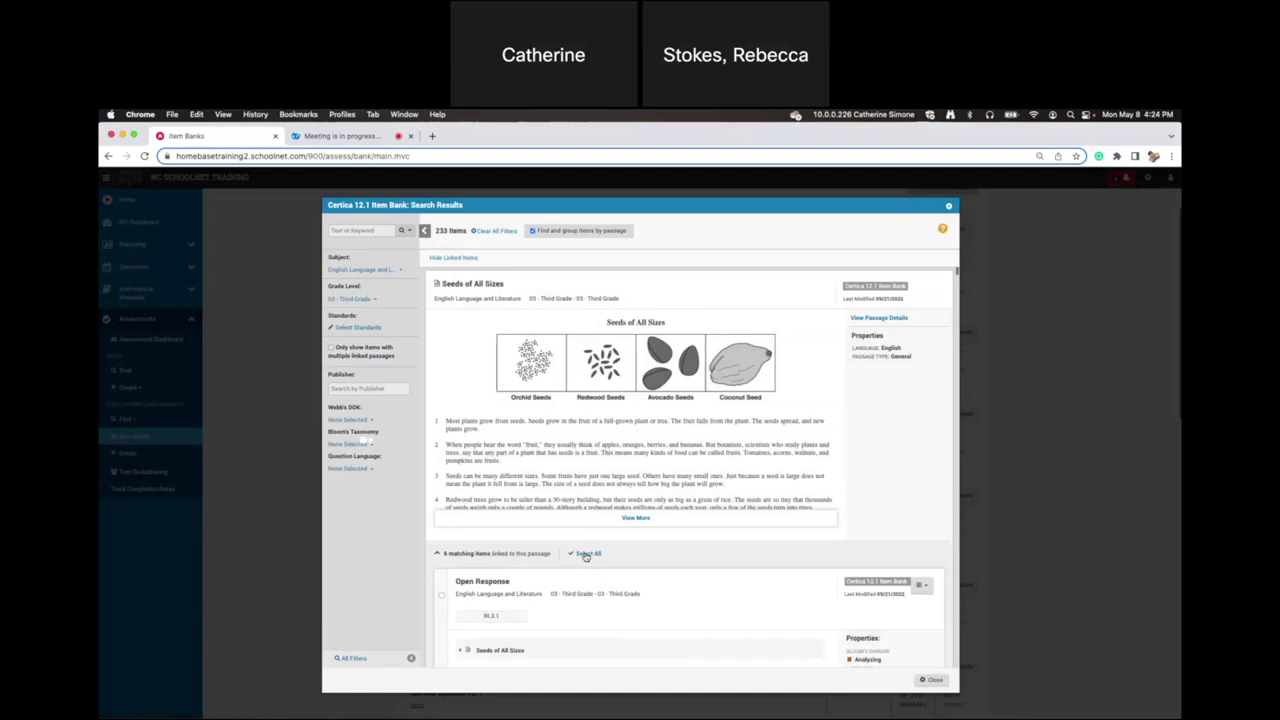
pyautogui.click(586, 555)
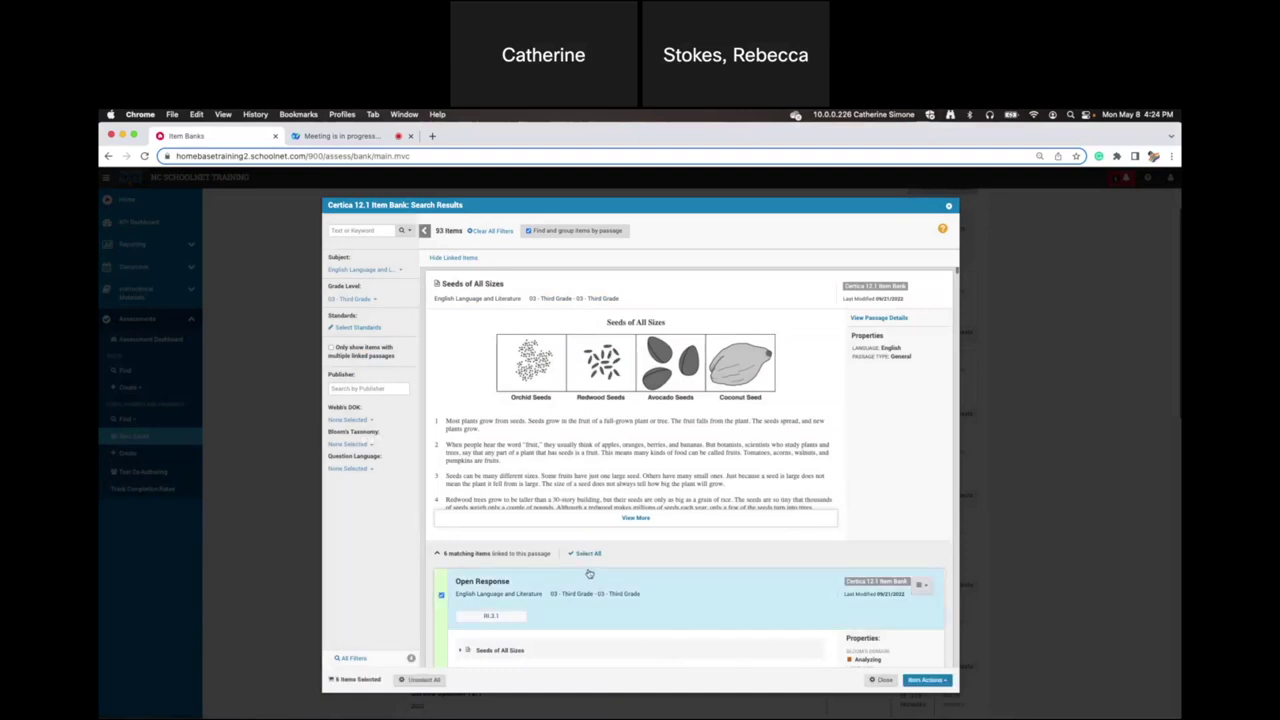
pyautogui.scroll(-10, 588, 572)
pyautogui.scroll(-10, 588, 572)
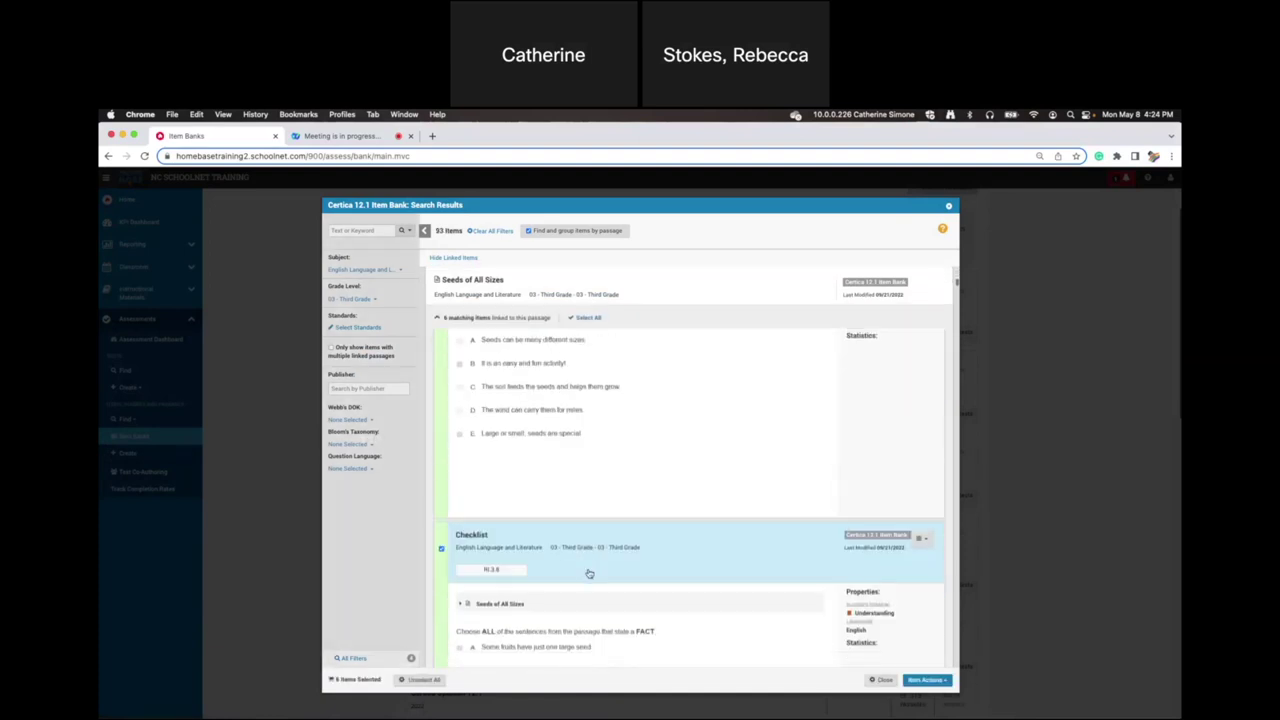
pyautogui.scroll(-3, 588, 572)
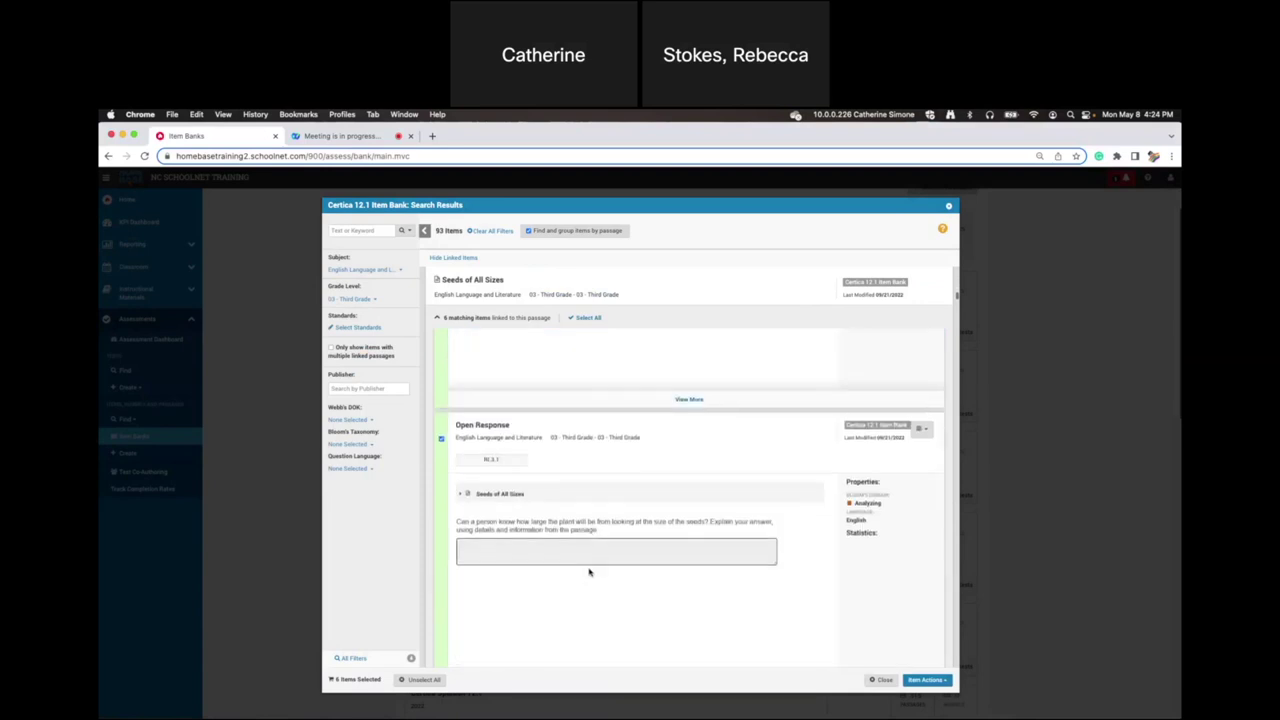
pyautogui.scroll(-5, 589, 572)
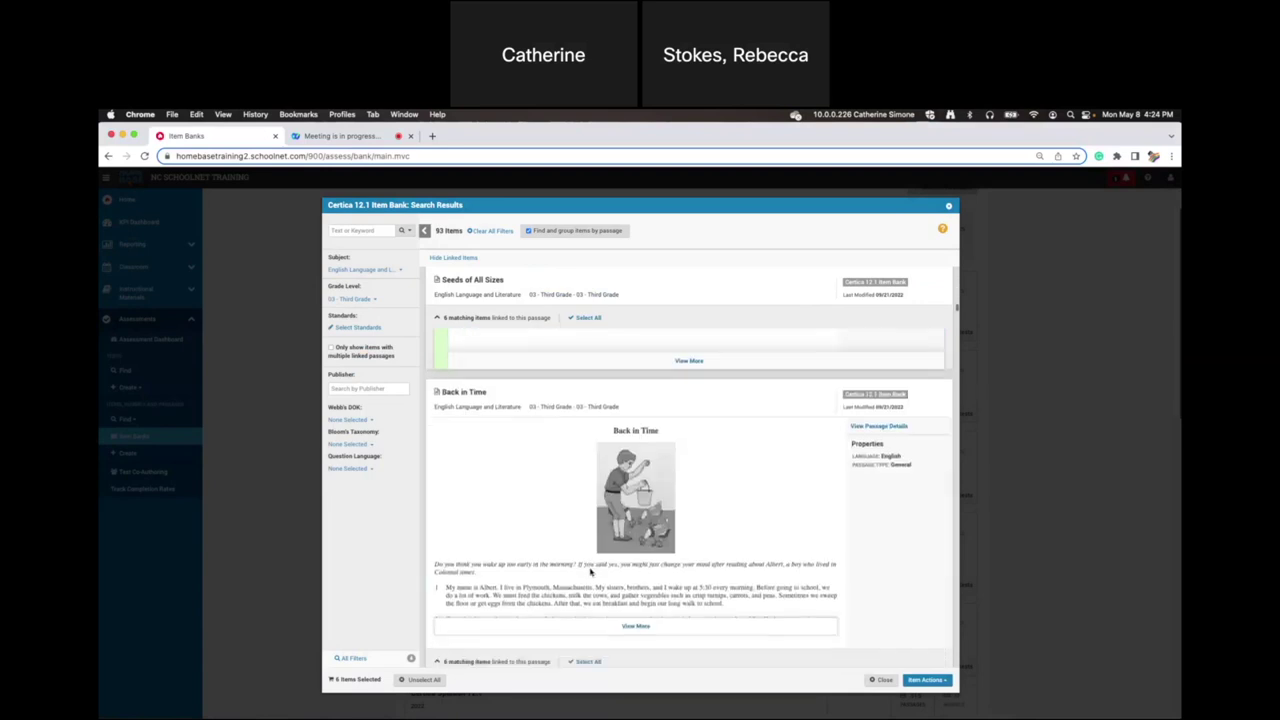
# Review the open response items linked to the Seeds of All Sizes passage, and close the Certica 12.1 Item Bank search results.
pyautogui.scroll(3, 590, 571)
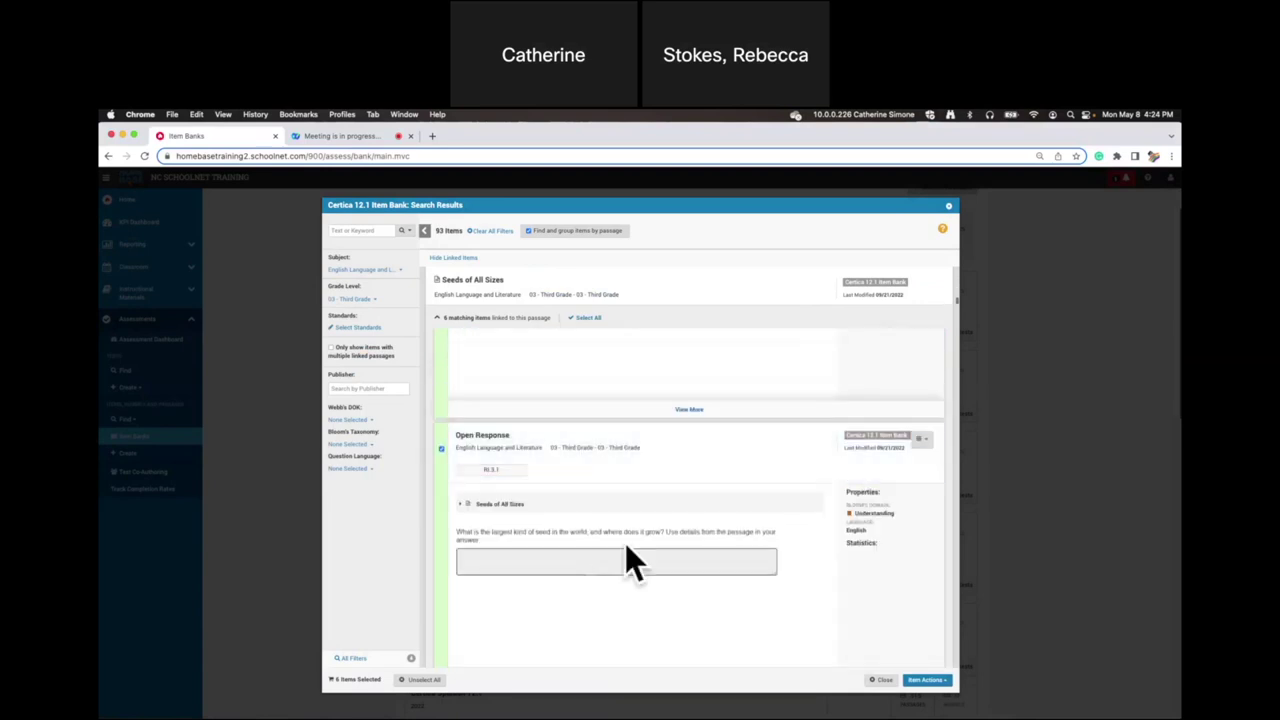
pyautogui.scroll(2, 596, 508)
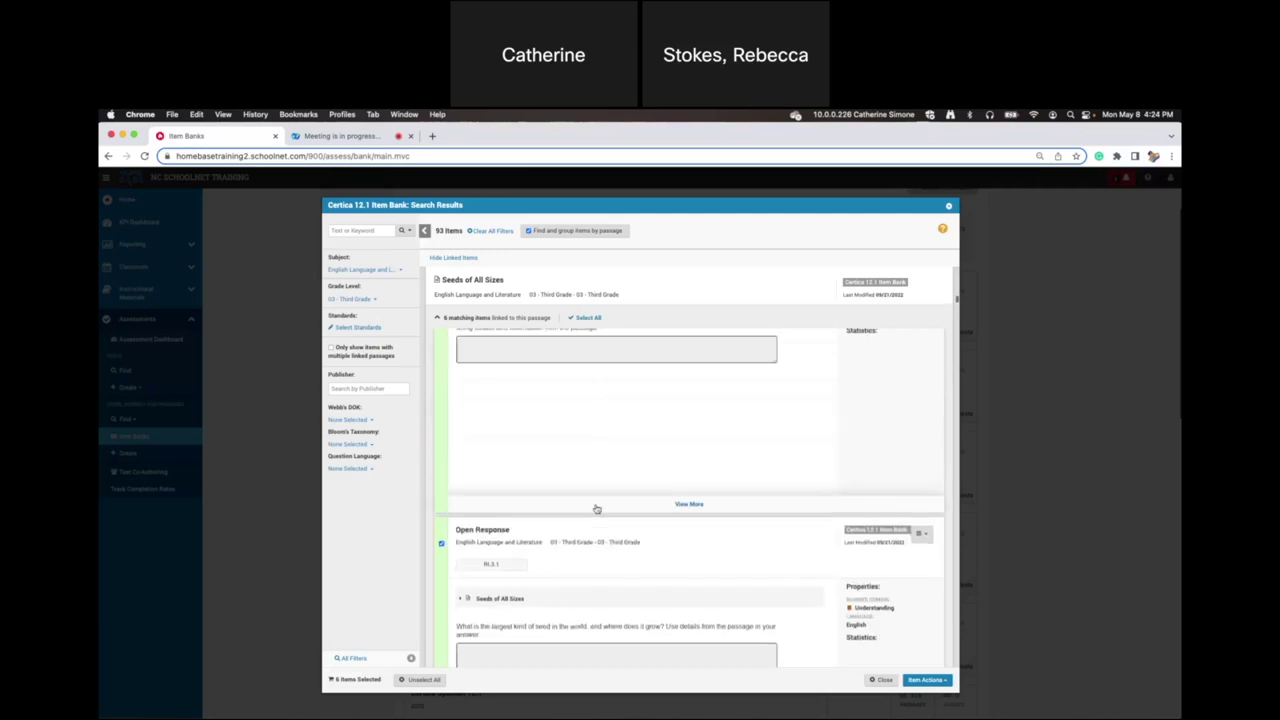
pyautogui.scroll(2, 596, 509)
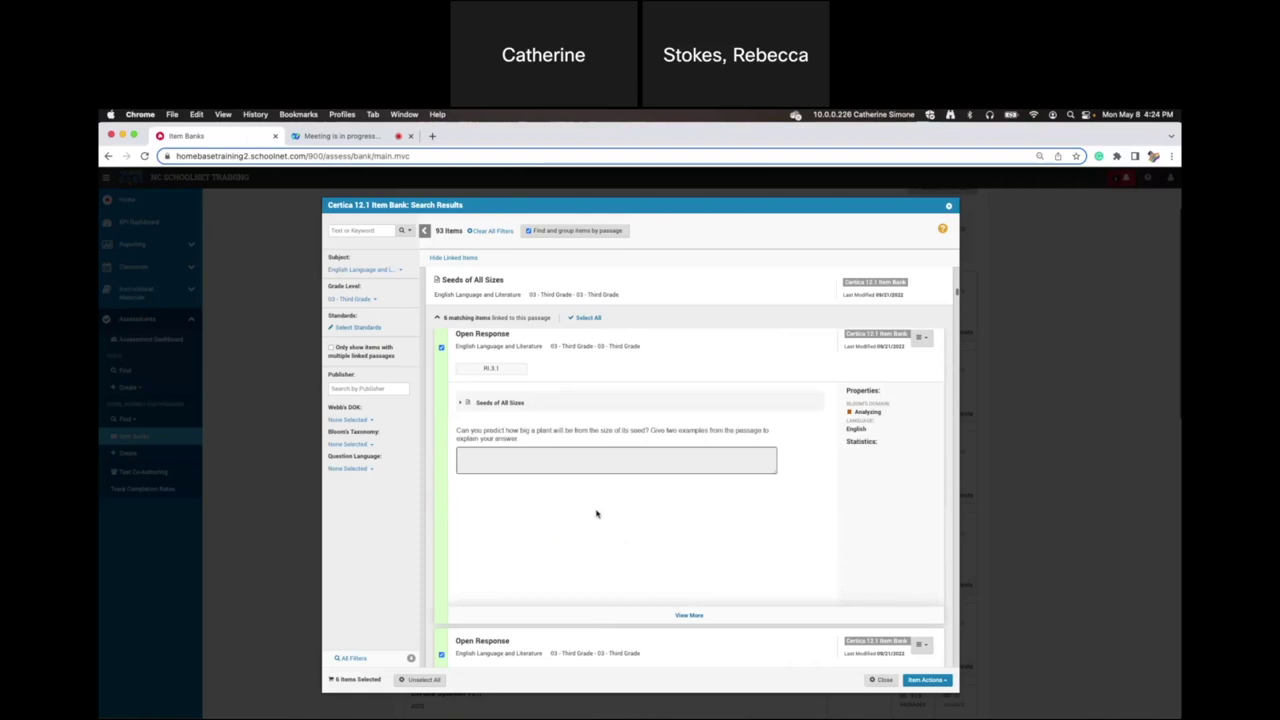
pyautogui.click(880, 680)
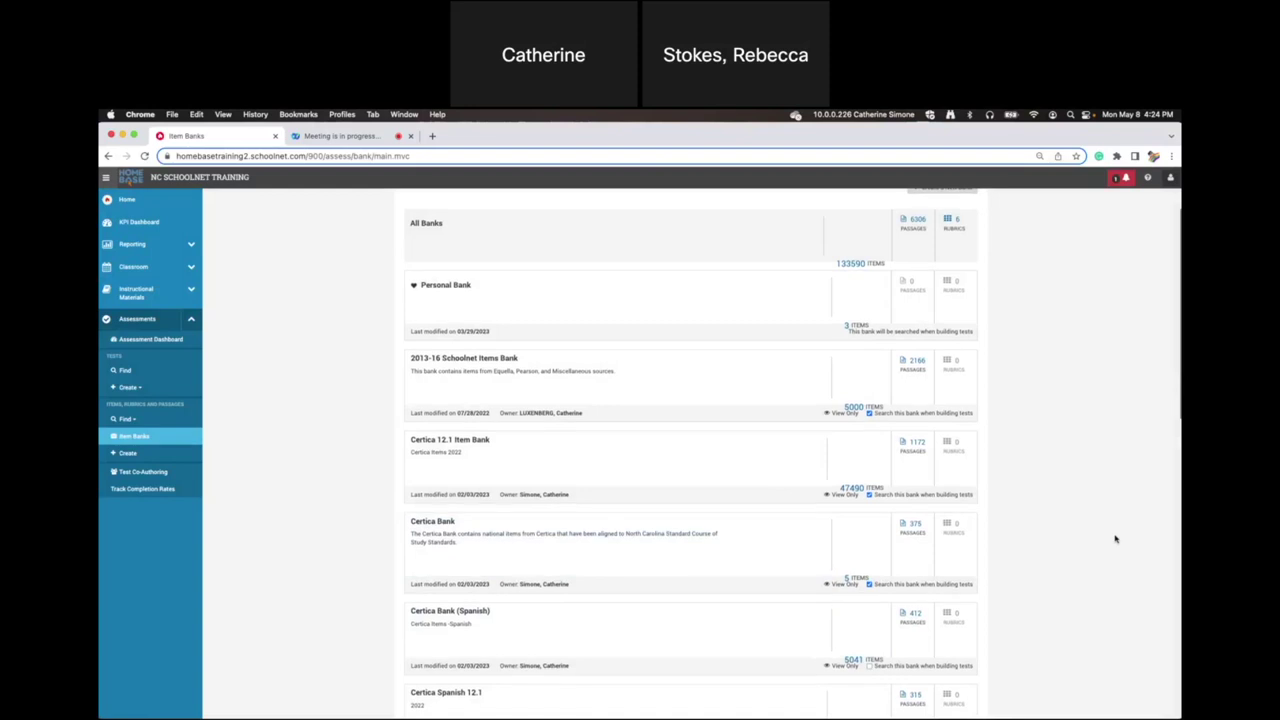
pyautogui.scroll(-5, 1115, 539)
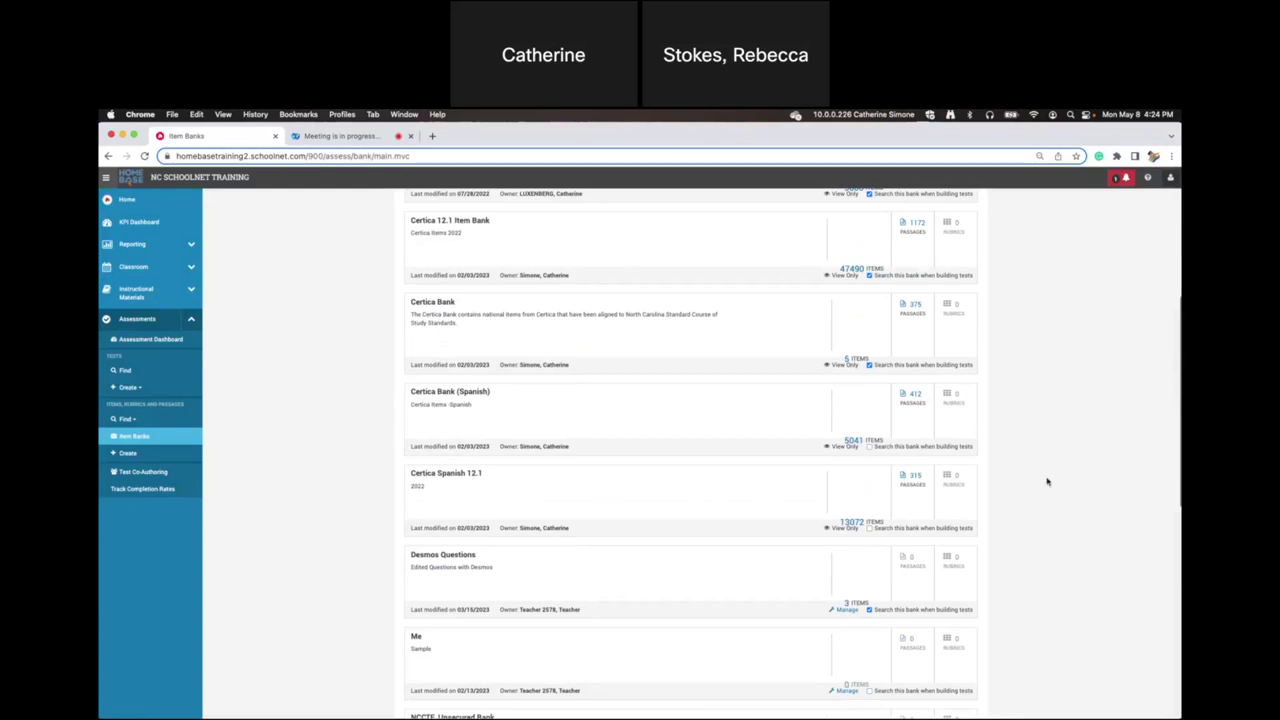
pyautogui.moveTo(769, 517)
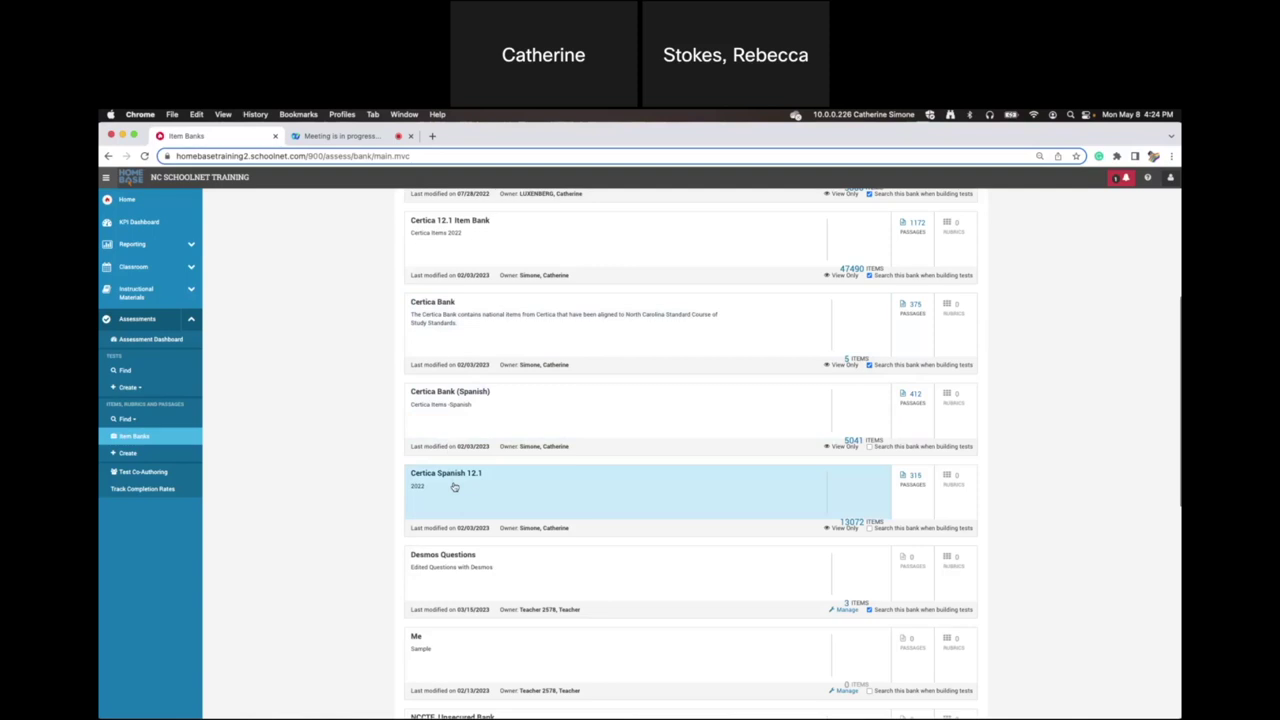
pyautogui.click(862, 605)
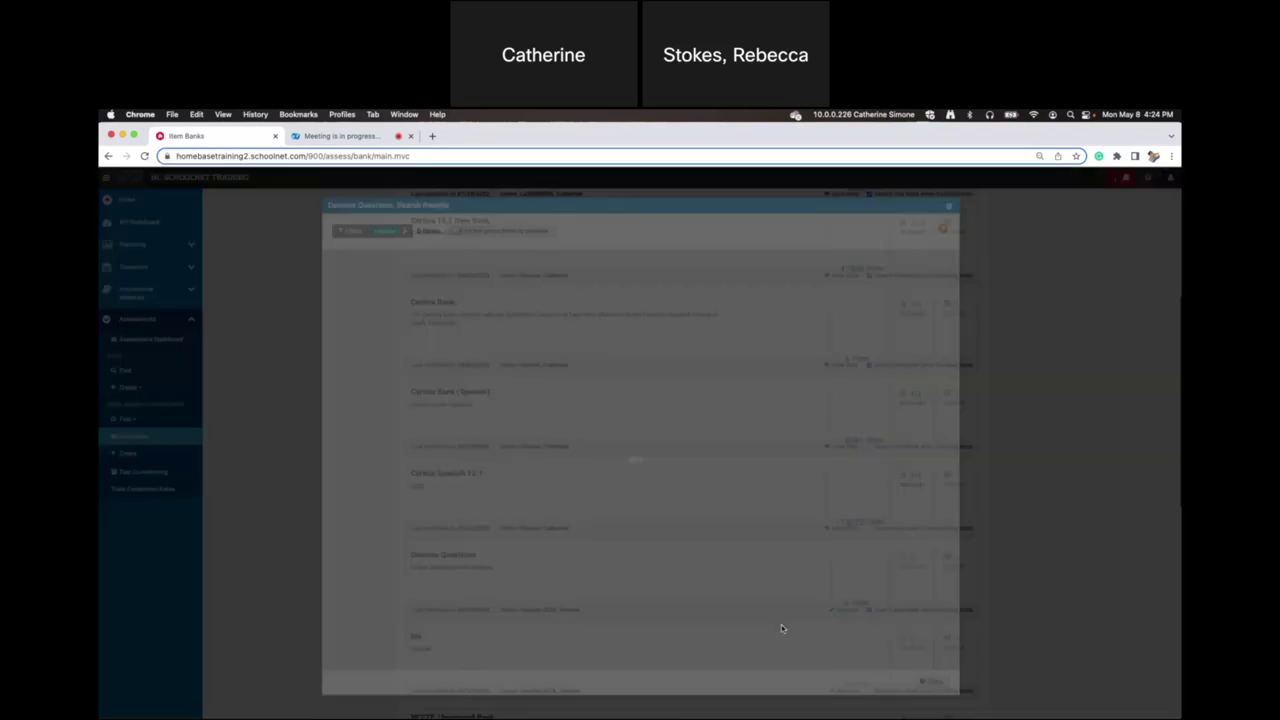
pyautogui.click(949, 206)
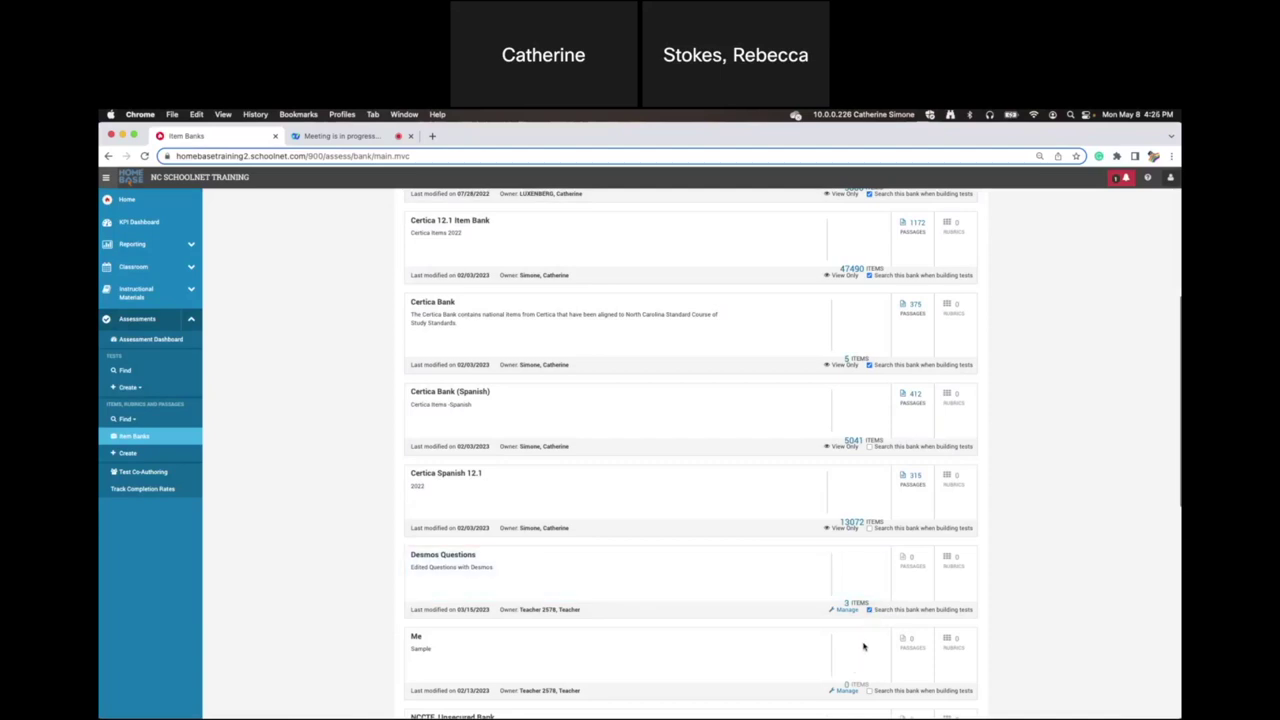
pyautogui.press('super+equal')
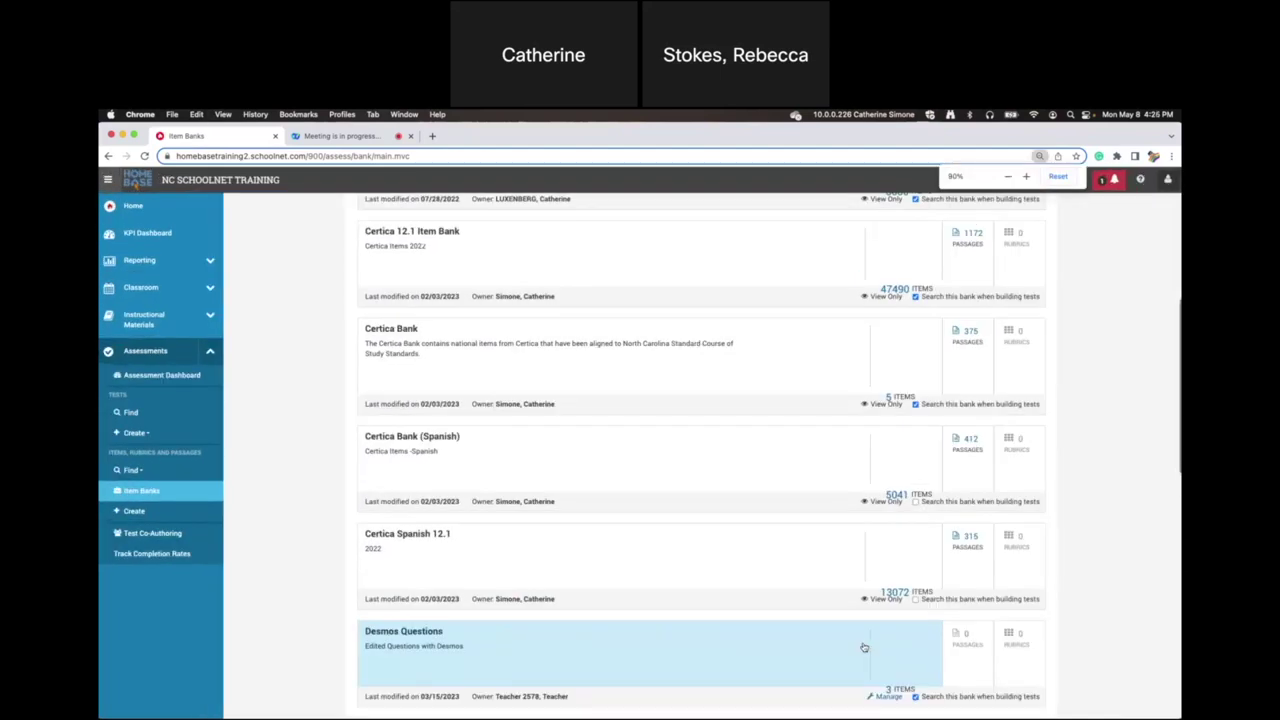
pyautogui.scroll(-3, 880, 600)
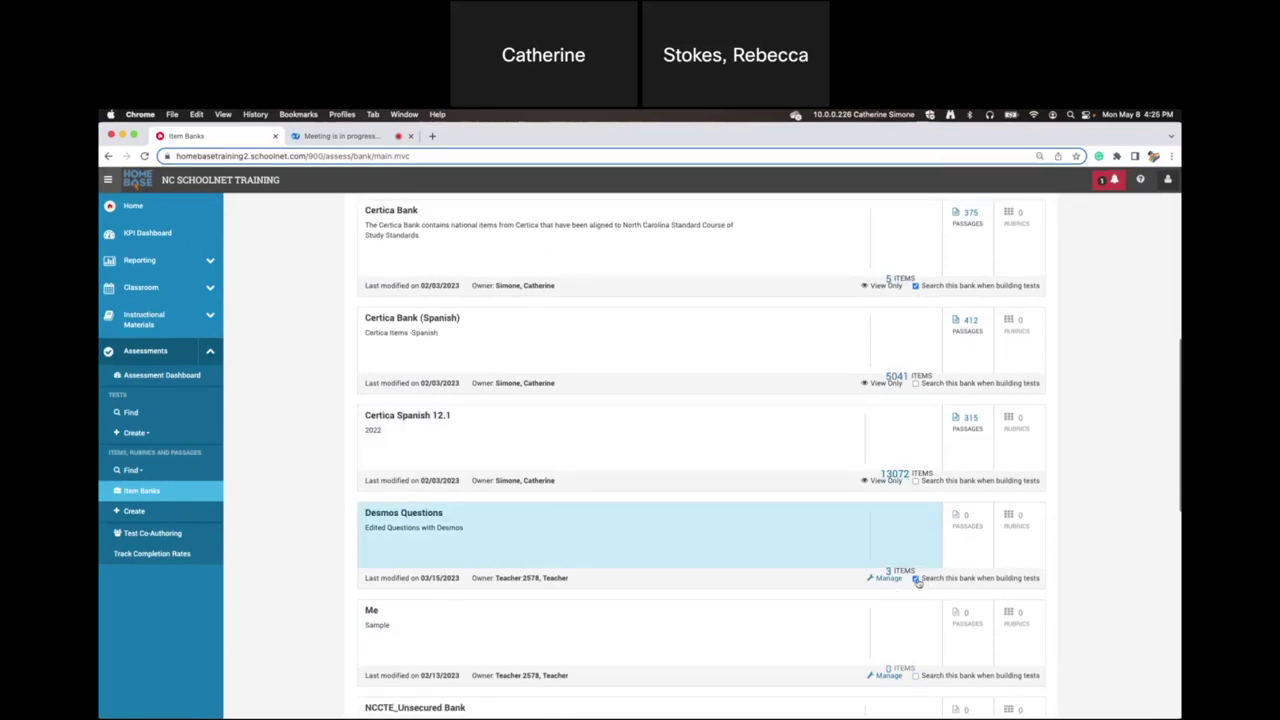
pyautogui.click(917, 580)
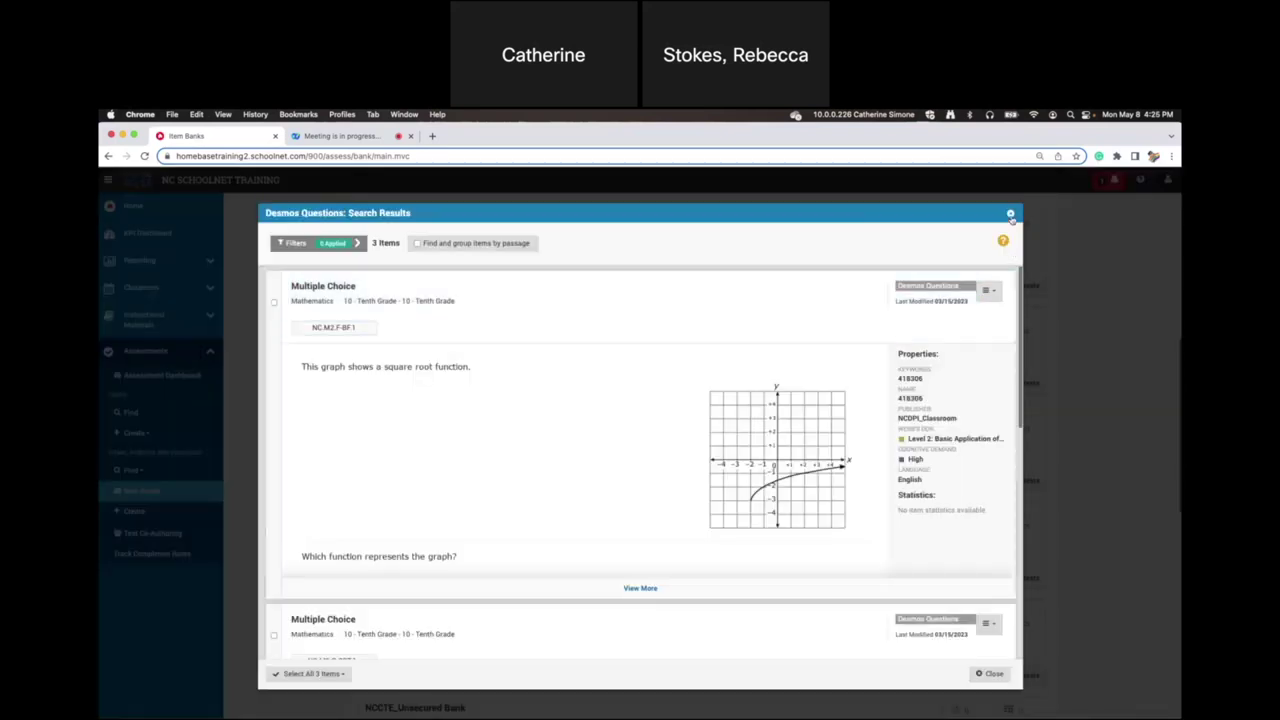
pyautogui.click(1011, 215)
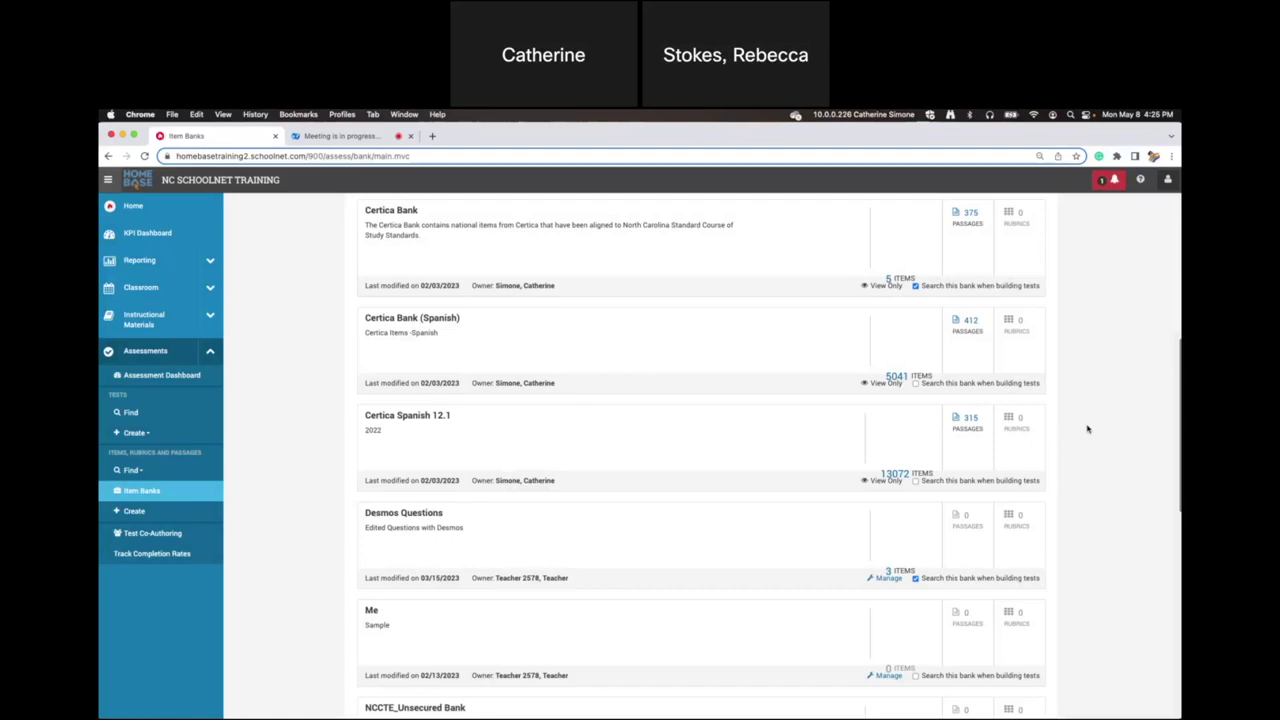
# Exclude the Desmos Questions bank and the NCDPI_Released Bank from the banks searched when building tests.
pyautogui.press('super+equal')
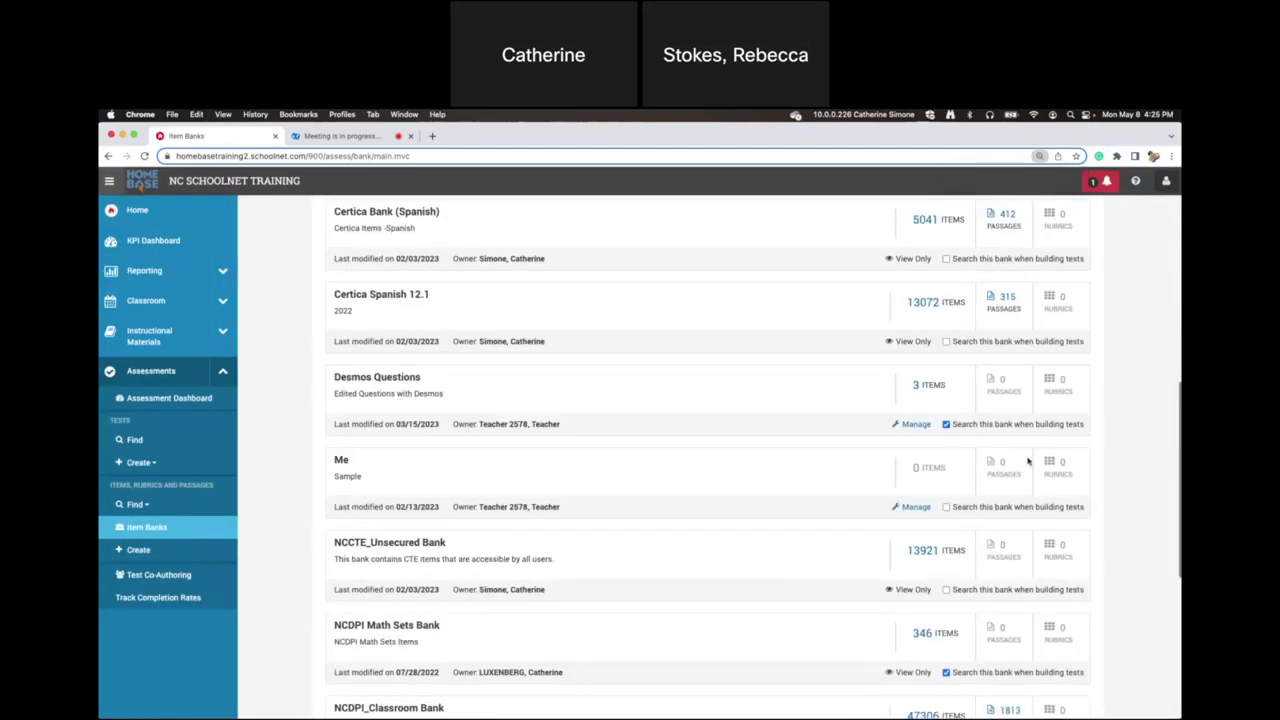
pyautogui.scroll(-2, 1029, 460)
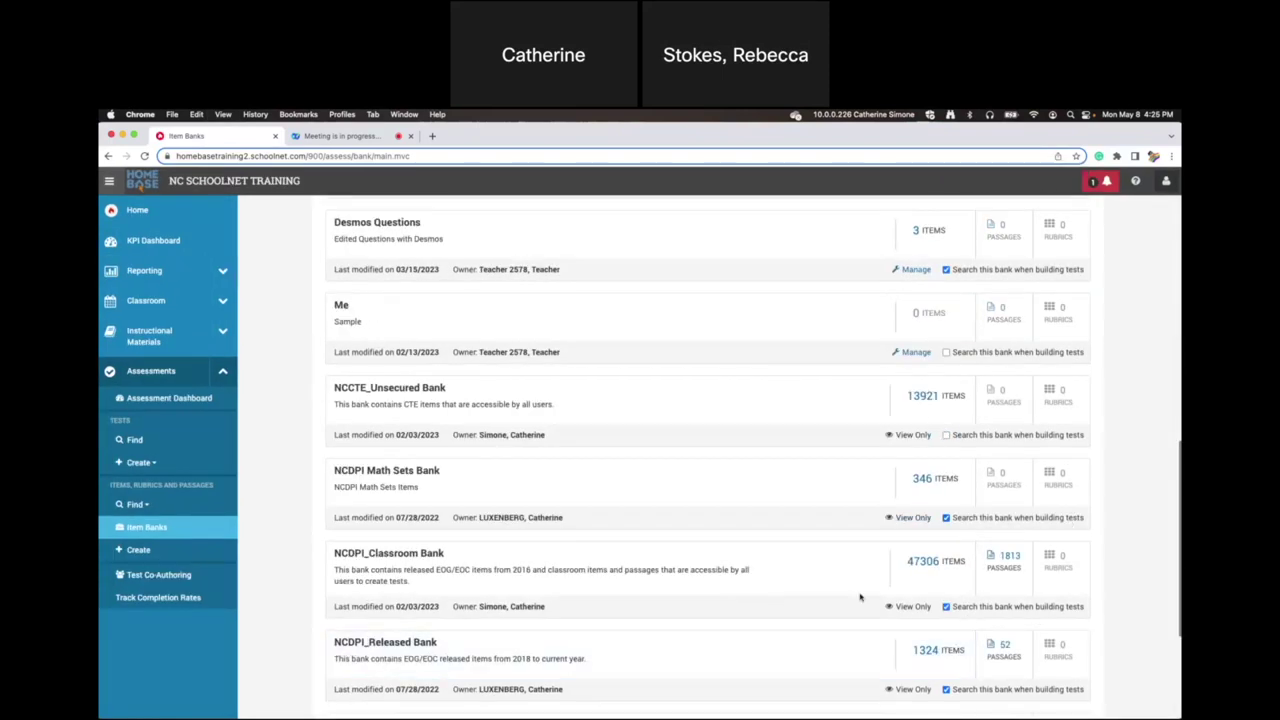
pyautogui.moveTo(905, 434)
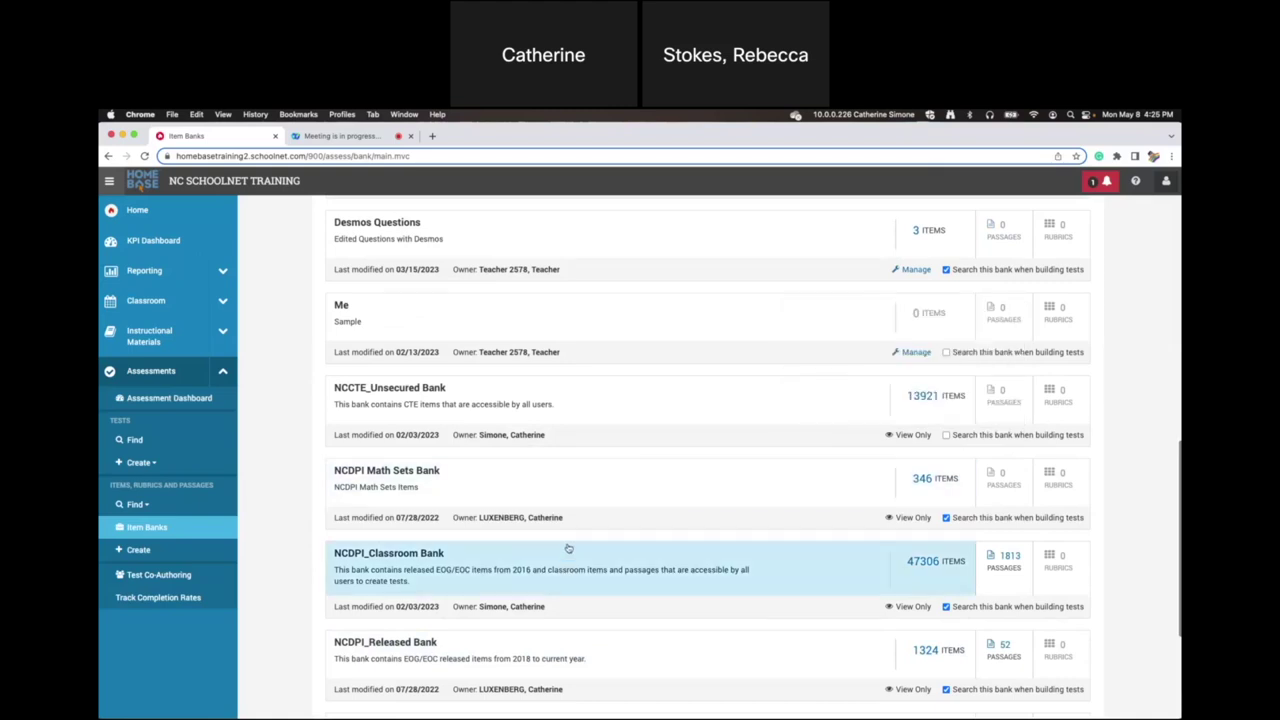
pyautogui.scroll(2, 580, 549)
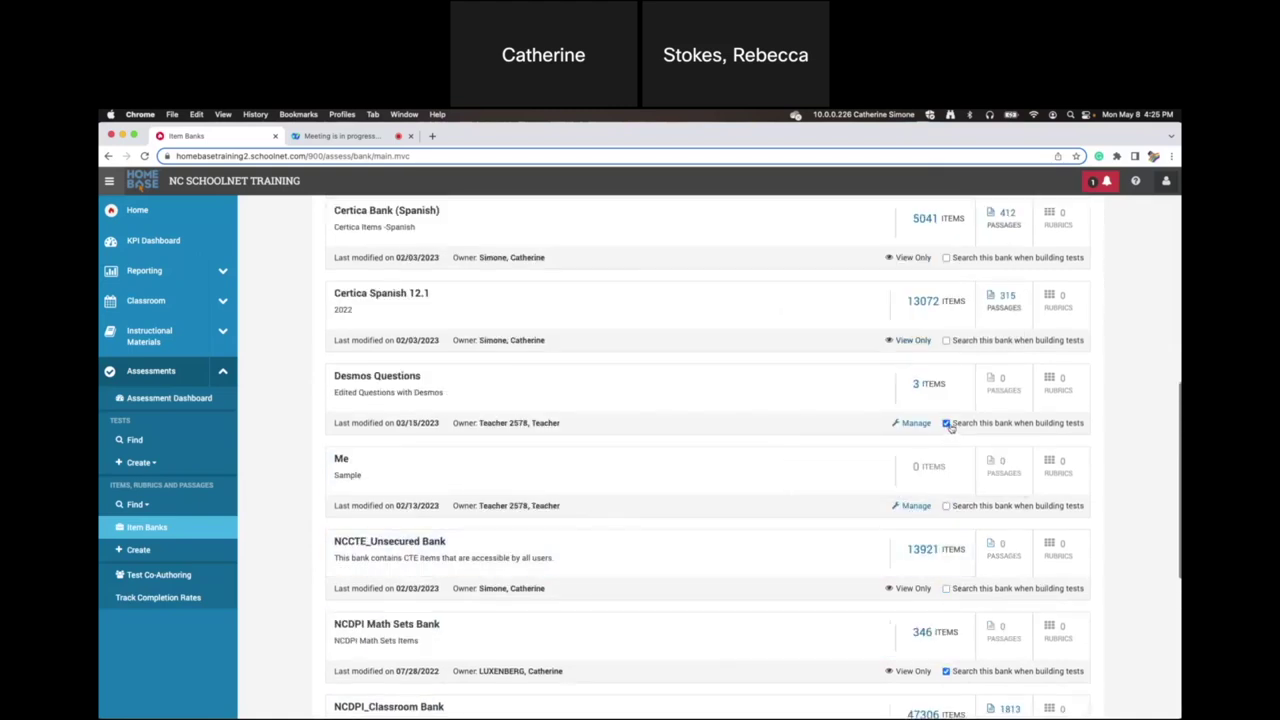
pyautogui.click(946, 423)
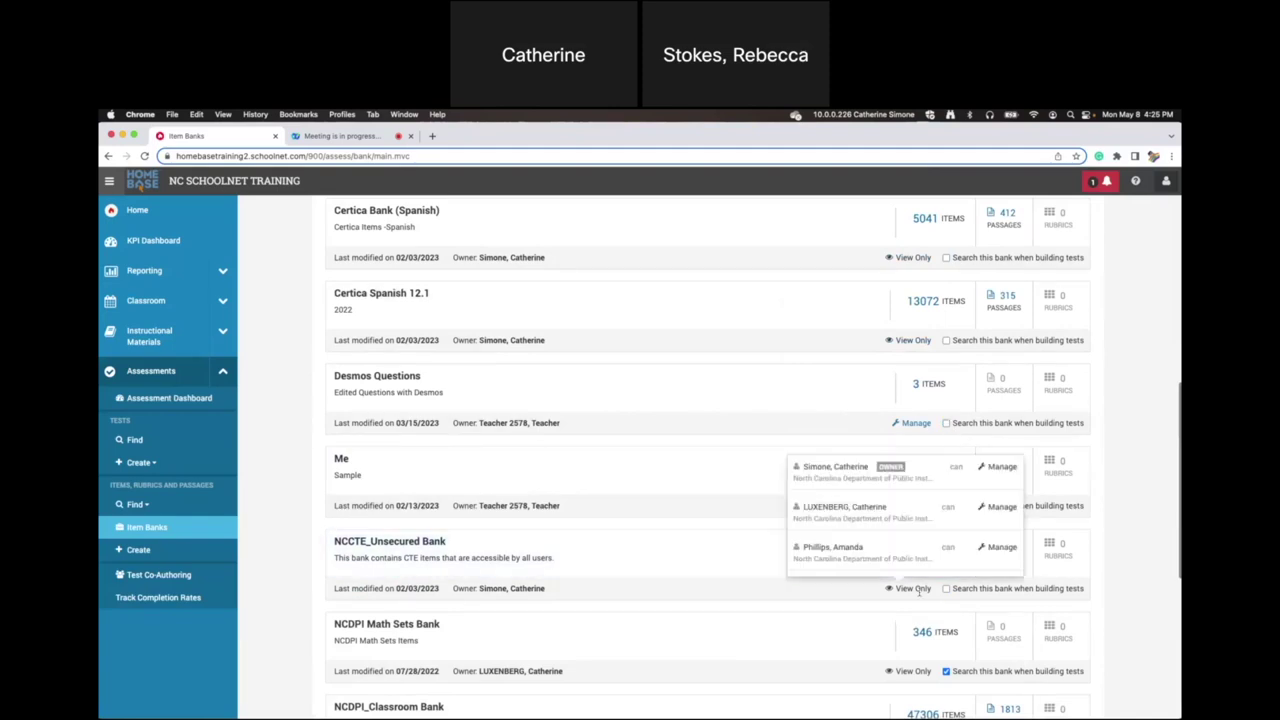
pyautogui.scroll(-5, 728, 572)
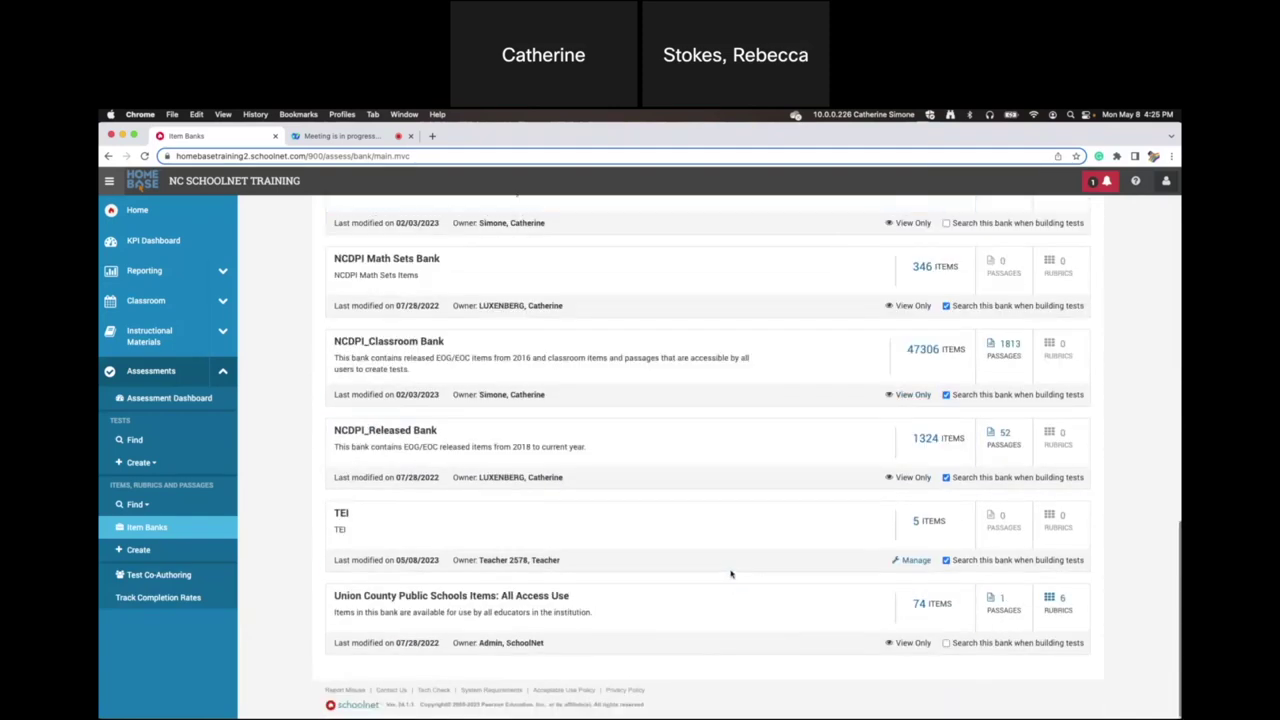
pyautogui.click(946, 477)
pyautogui.scroll(5, 781, 492)
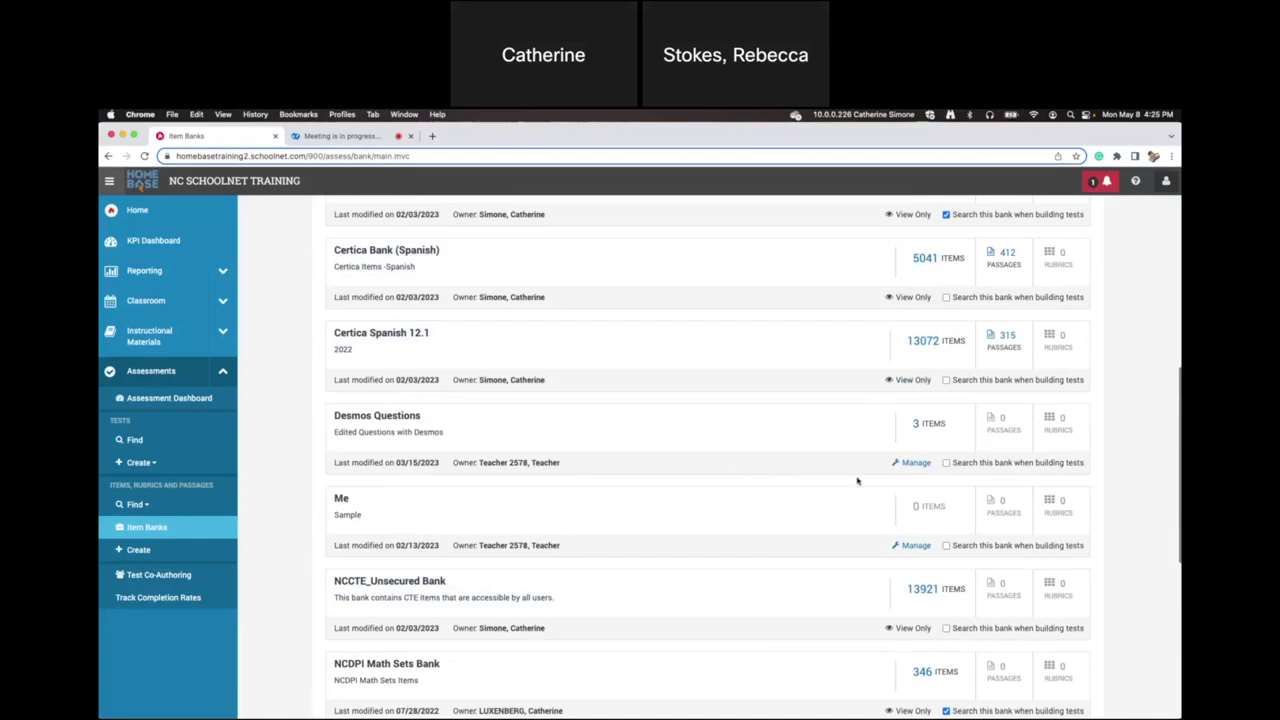
pyautogui.scroll(5, 837, 508)
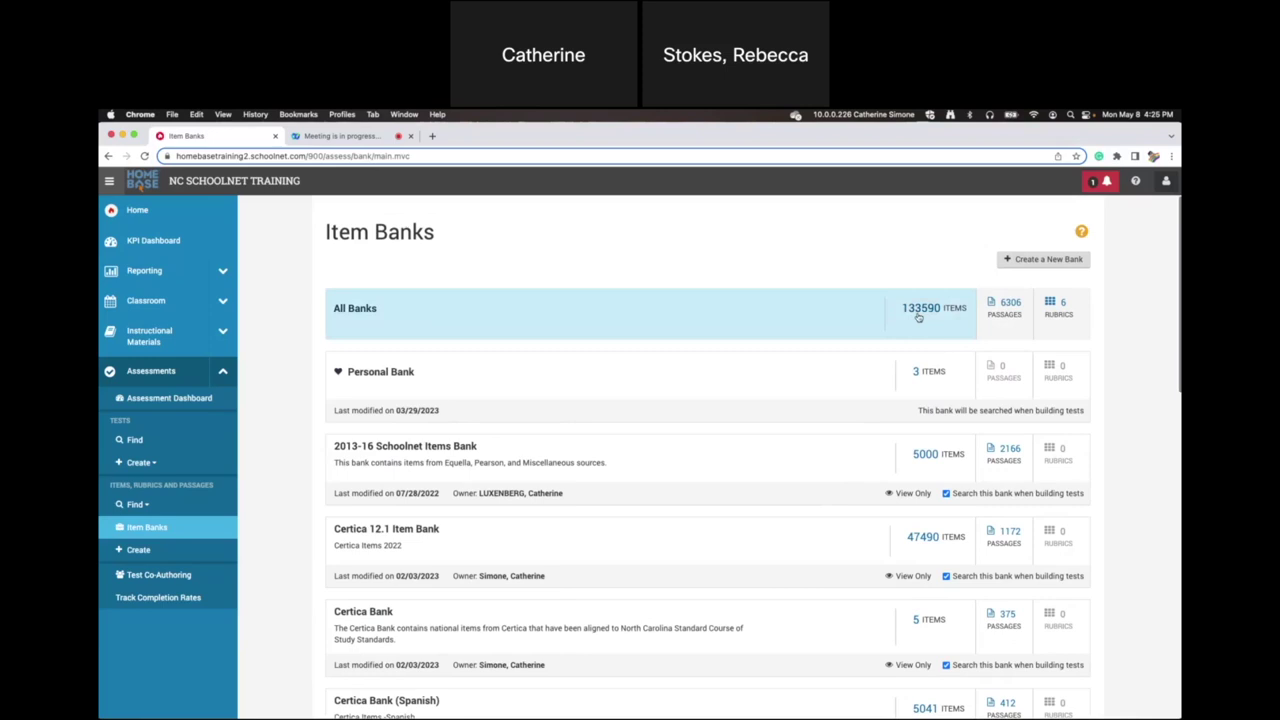
# Start a manual test named TEI for Mathematics, 03 - Third Grade, with *Mathematics as the preferred standards document.
pyautogui.click(140, 463)
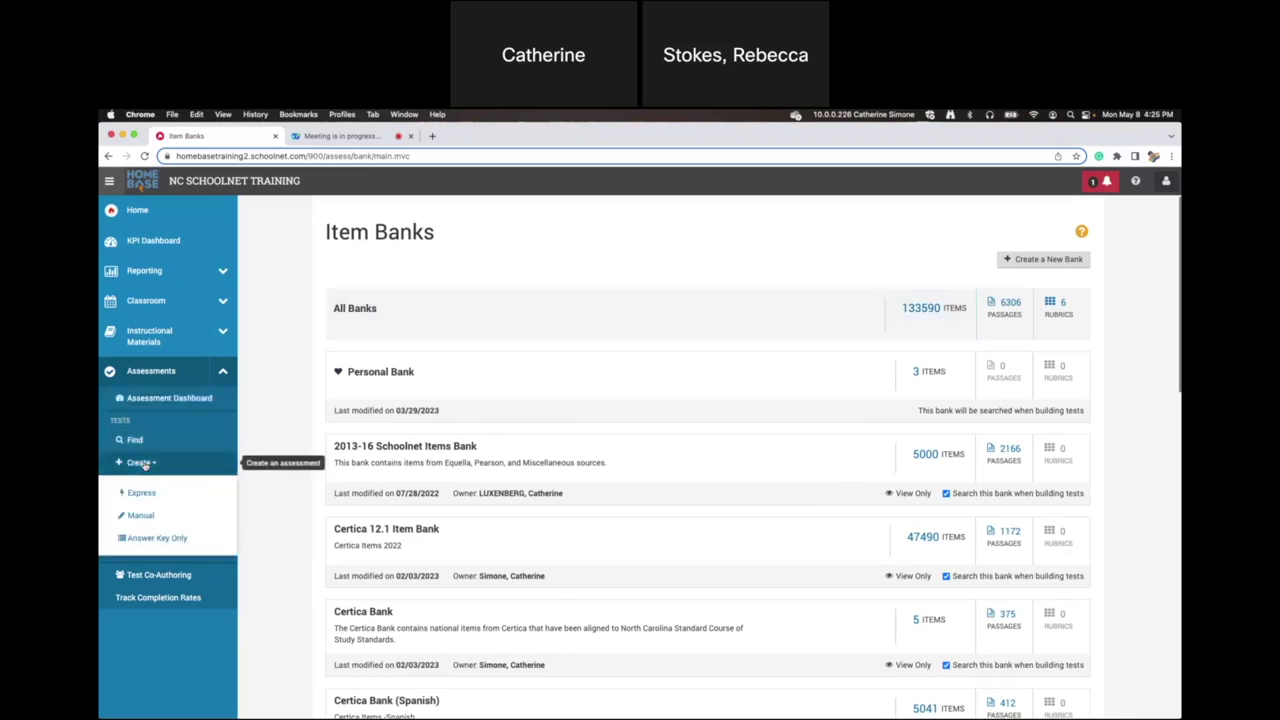
pyautogui.click(140, 515)
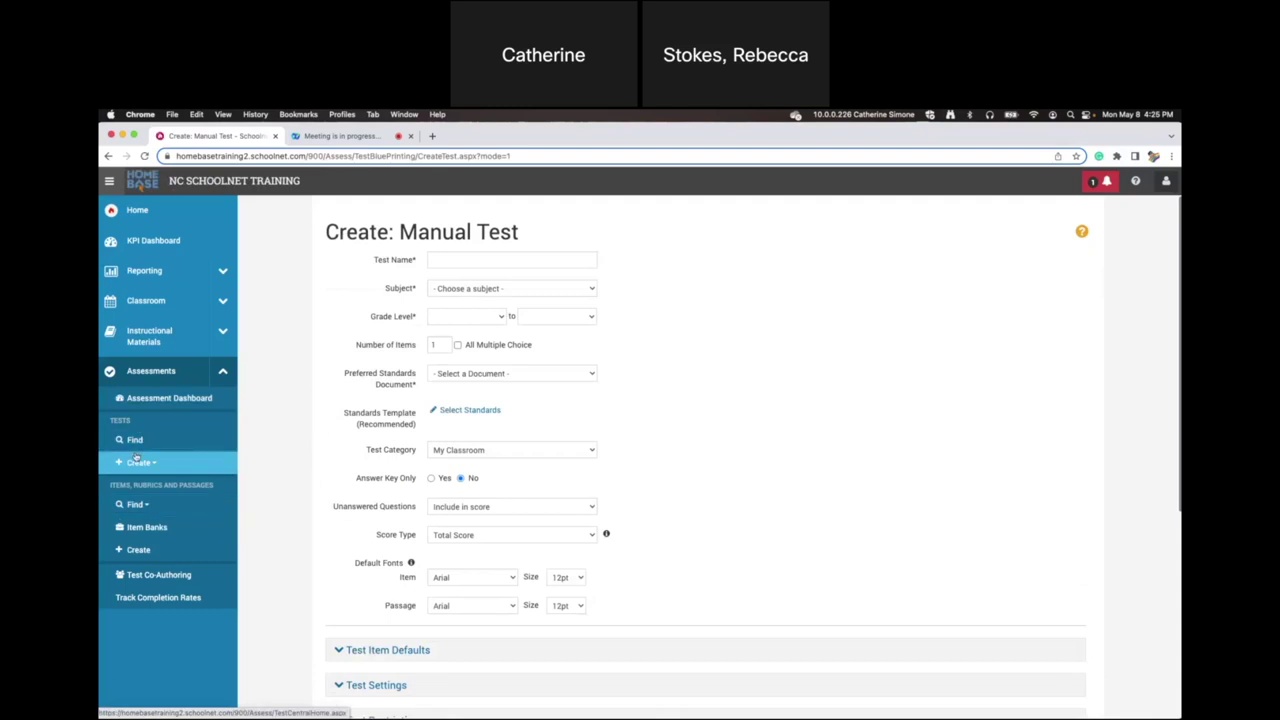
pyautogui.click(476, 261)
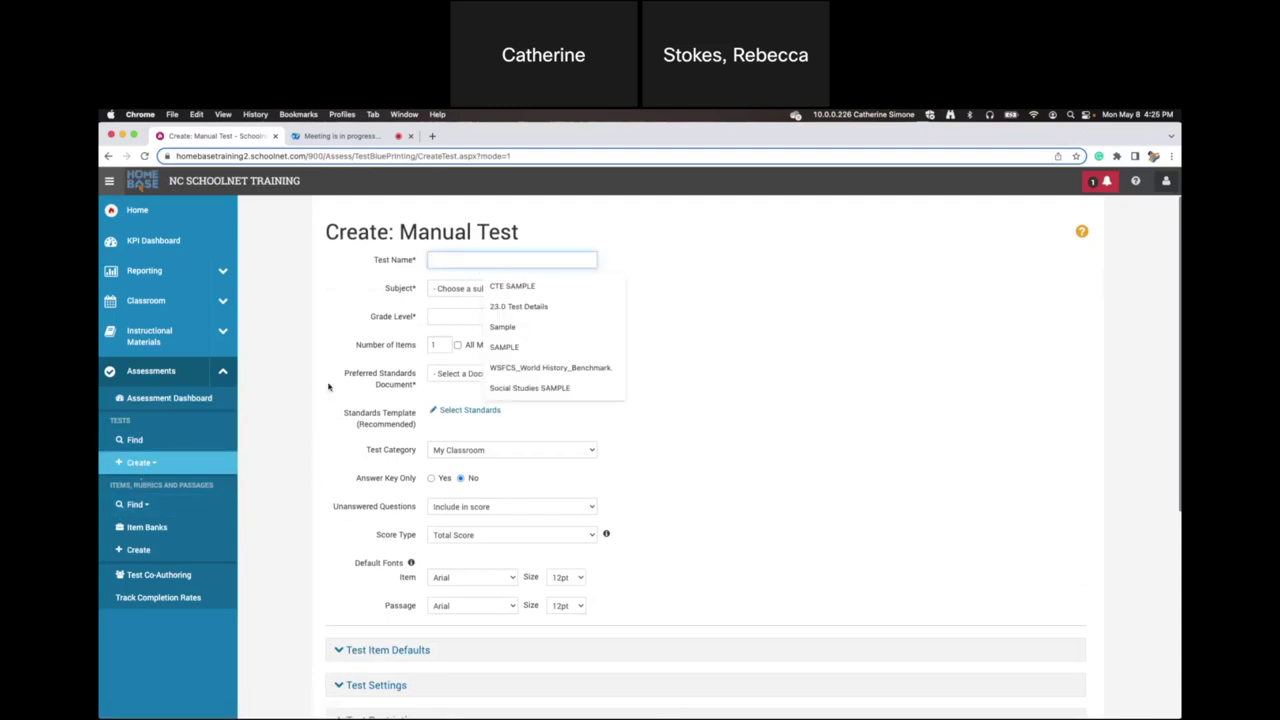
pyautogui.write('TEI')
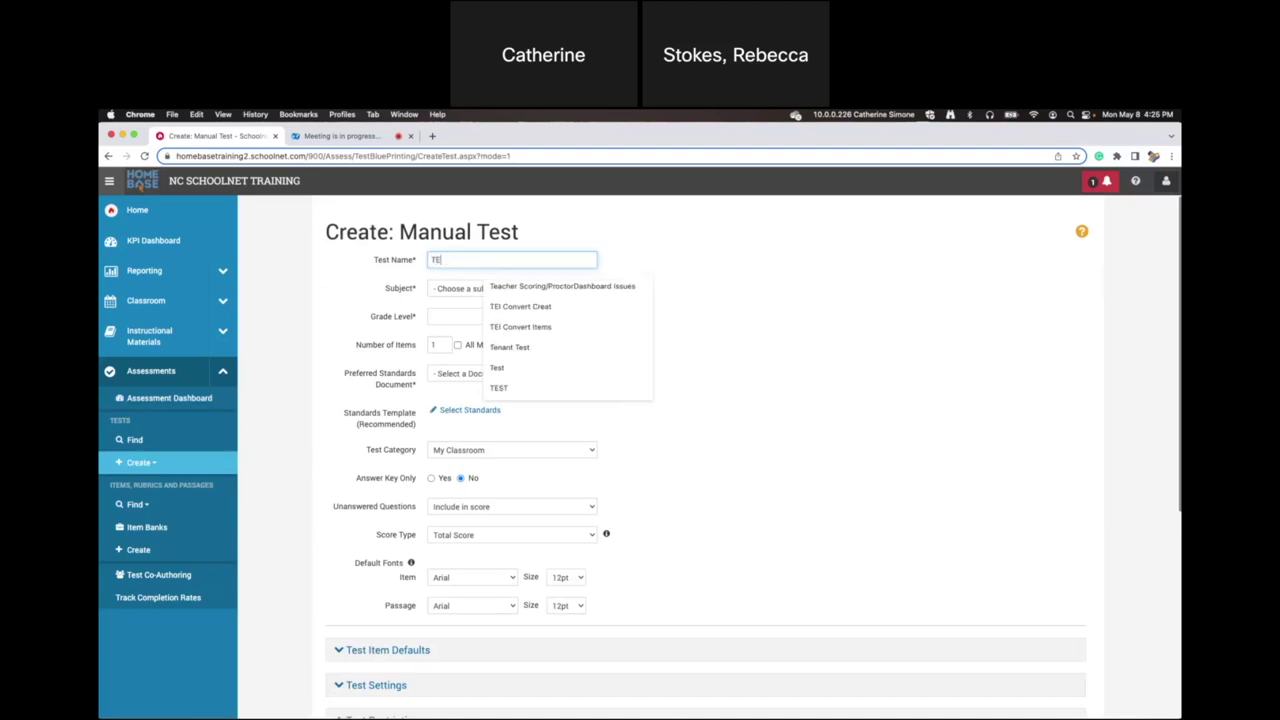
pyautogui.click(464, 290)
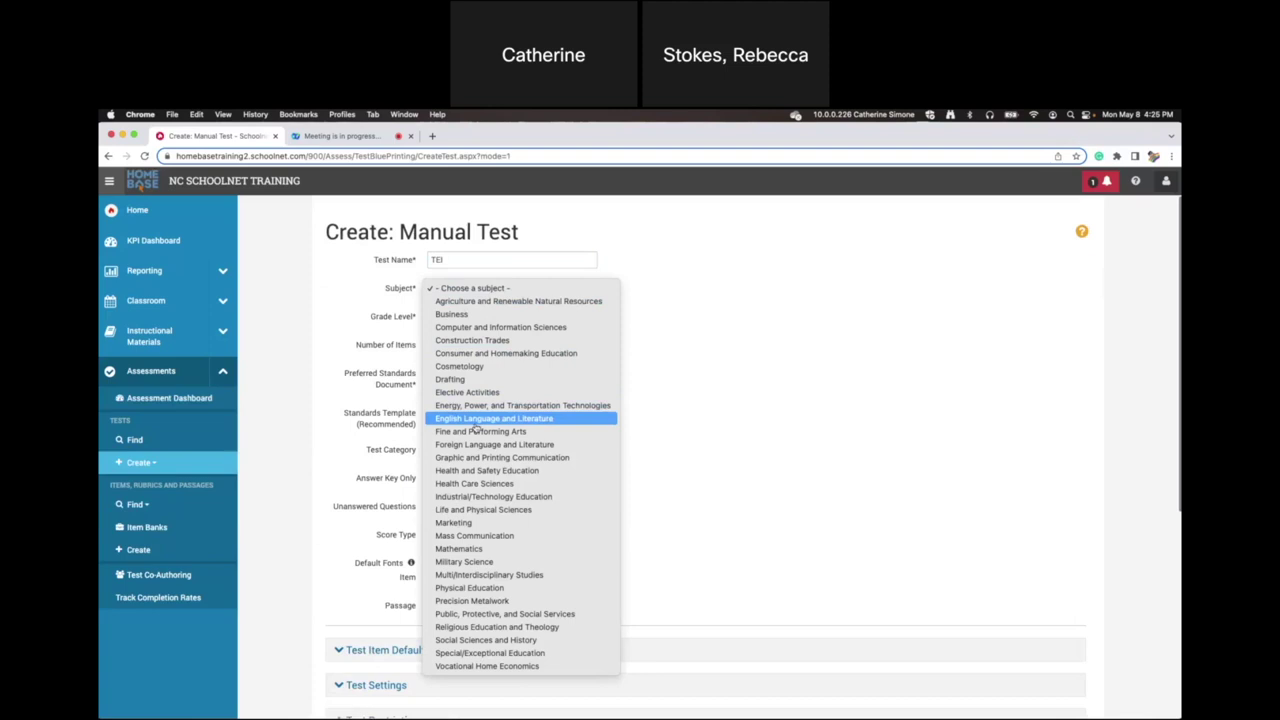
pyautogui.click(465, 548)
pyautogui.click(477, 320)
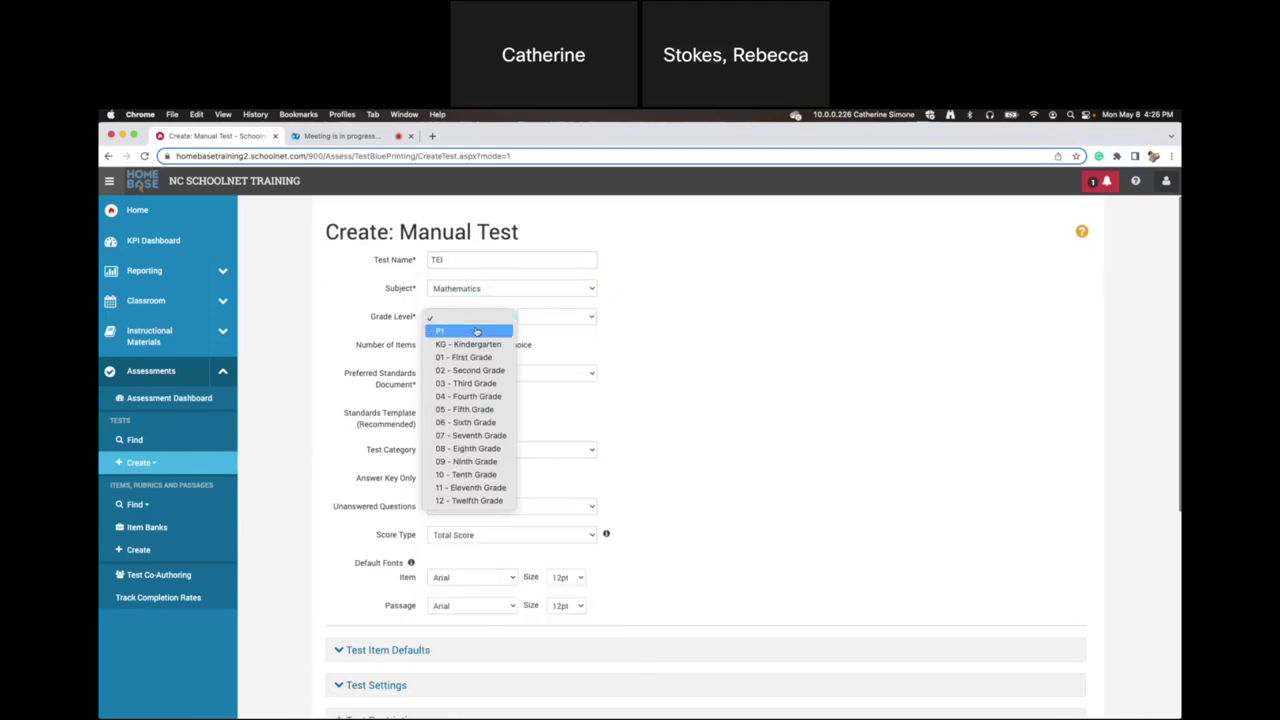
pyautogui.click(480, 383)
pyautogui.click(480, 380)
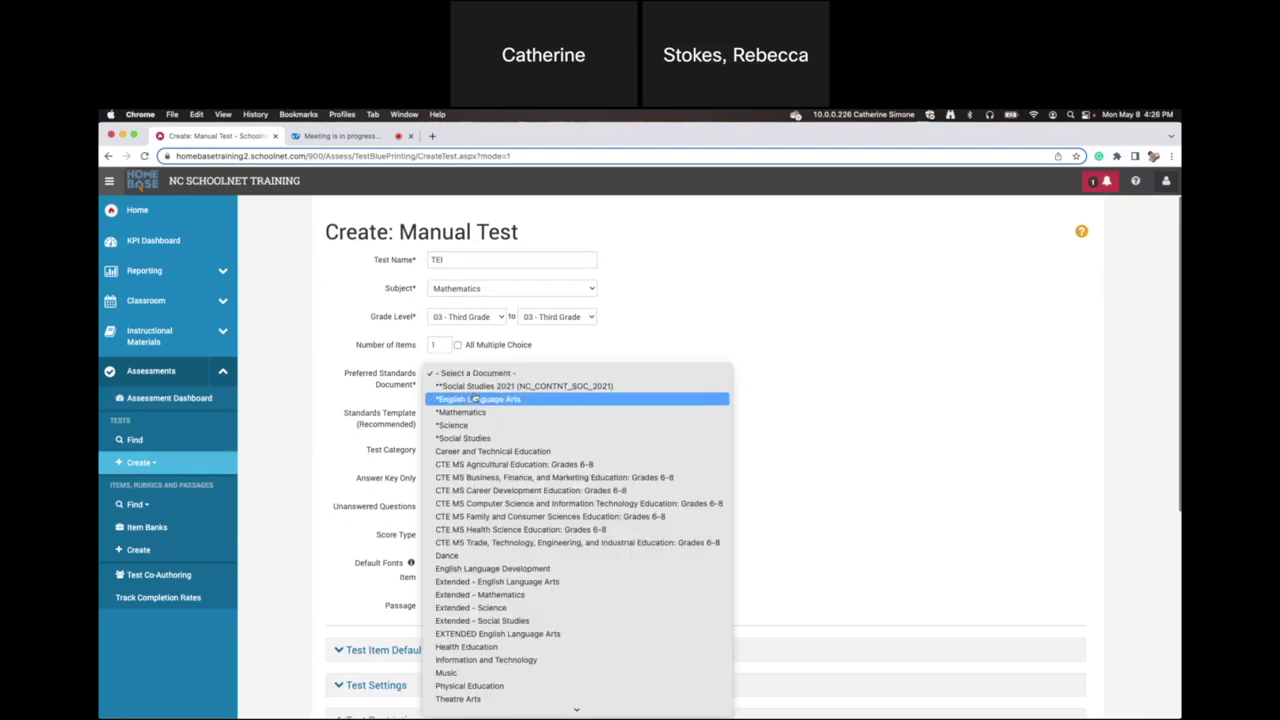
pyautogui.click(481, 408)
pyautogui.click(763, 486)
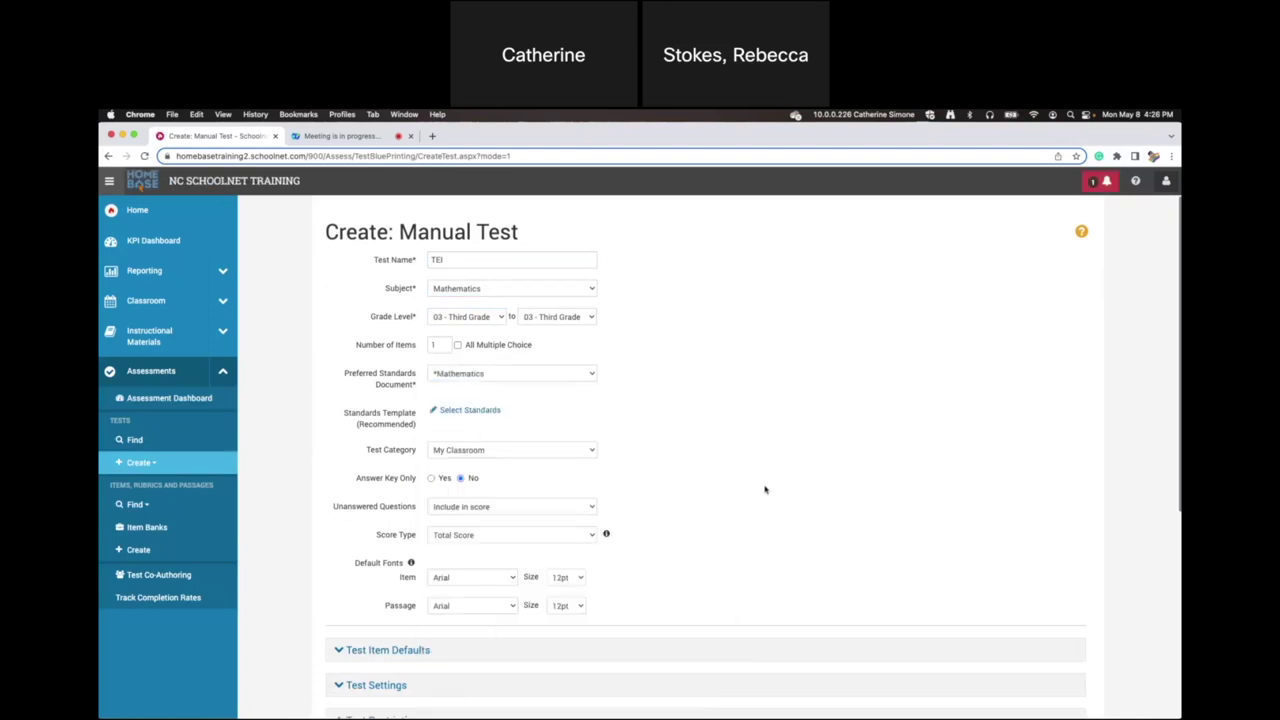
# Generate the test using items from the item bank.
pyautogui.scroll(-5, 763, 486)
pyautogui.click(1034, 636)
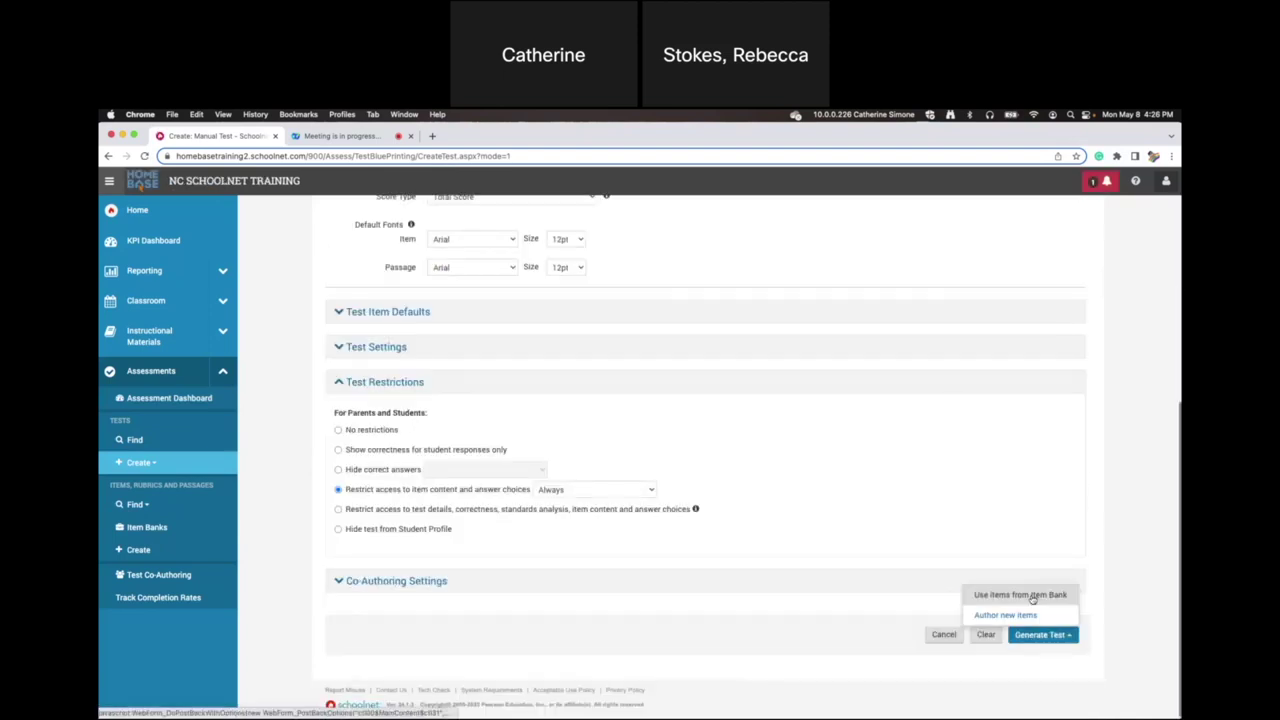
pyautogui.click(1032, 596)
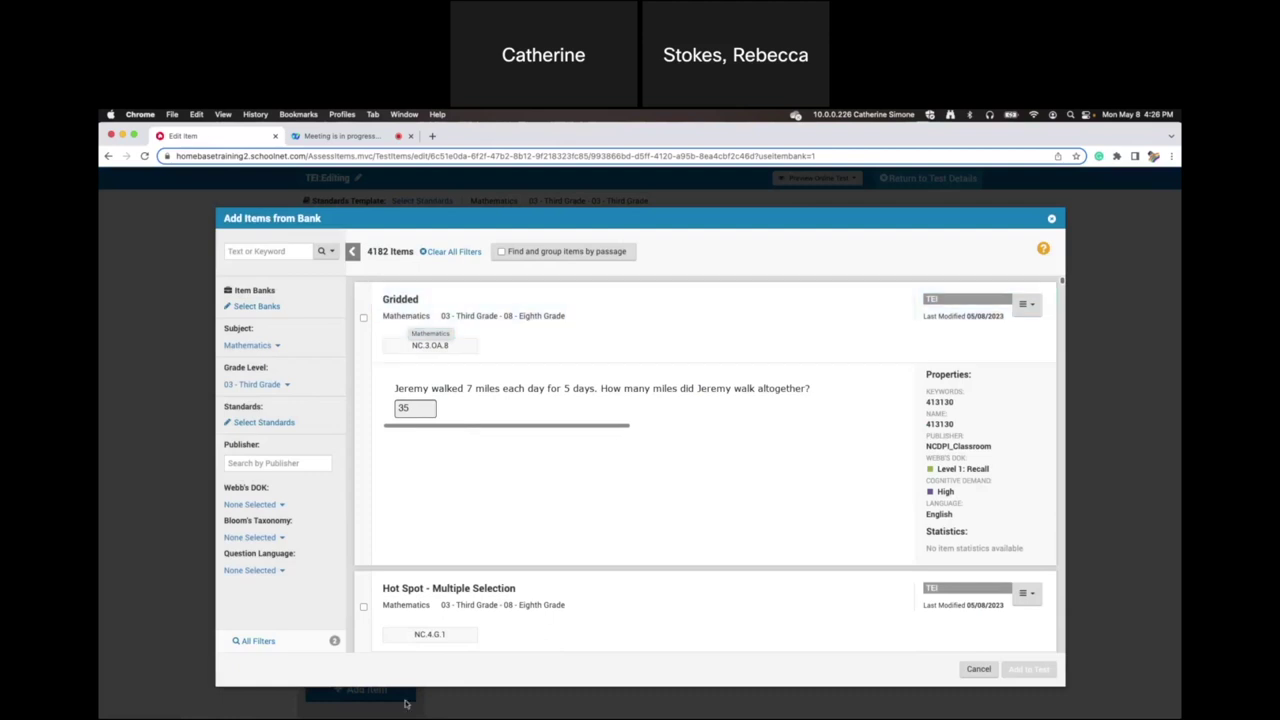
# Look through all the item filters available for adding bank items to the test, and close them without applying any.
pyautogui.click(257, 641)
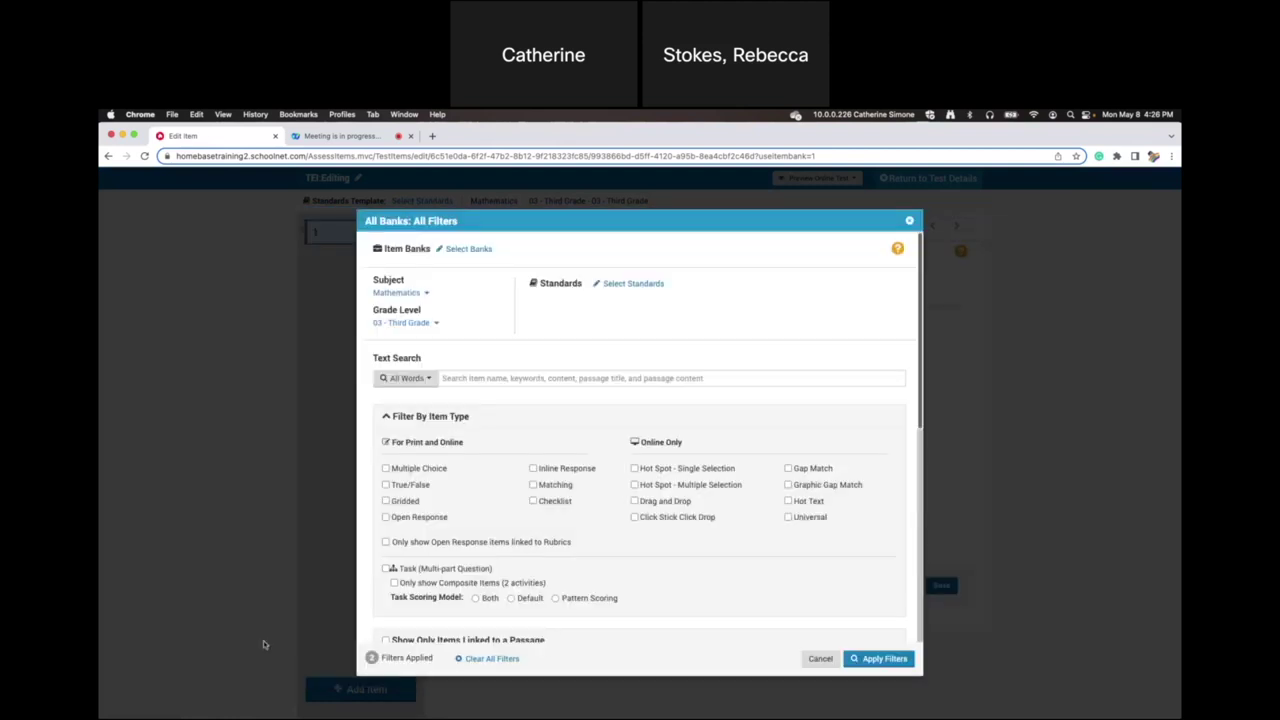
pyautogui.scroll(-3, 520, 531)
pyautogui.scroll(3, 520, 531)
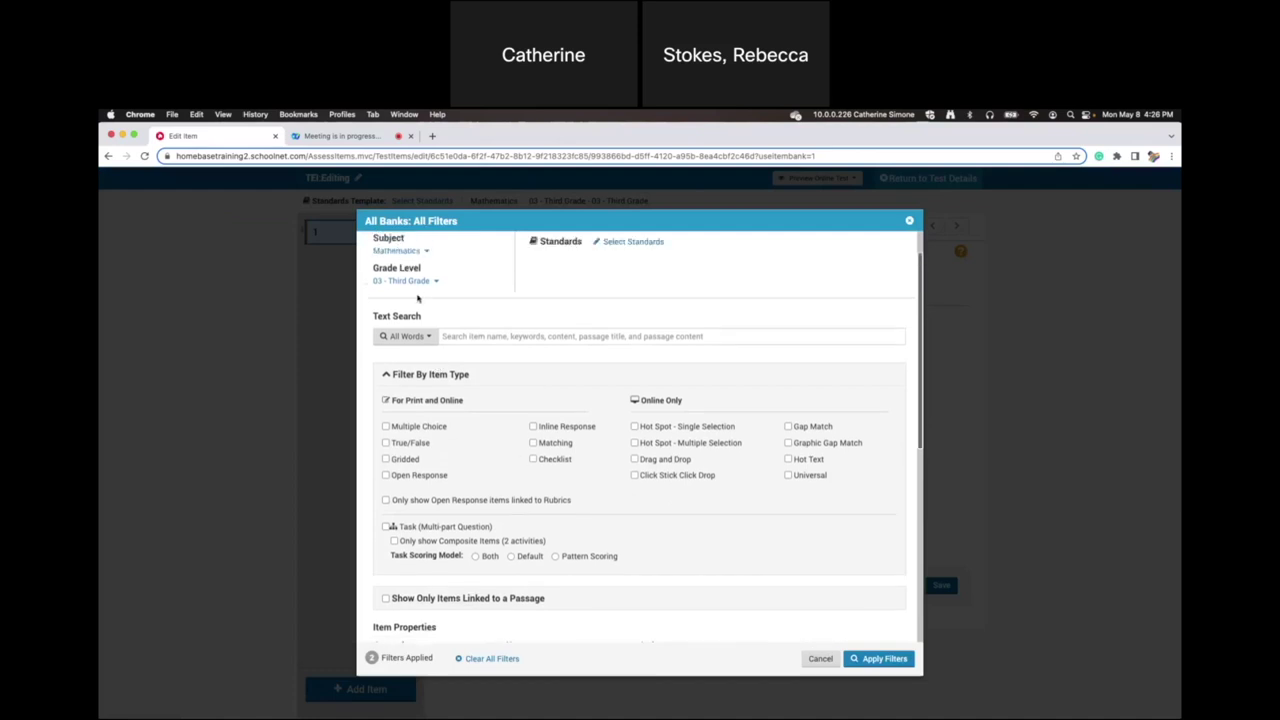
pyautogui.click(909, 221)
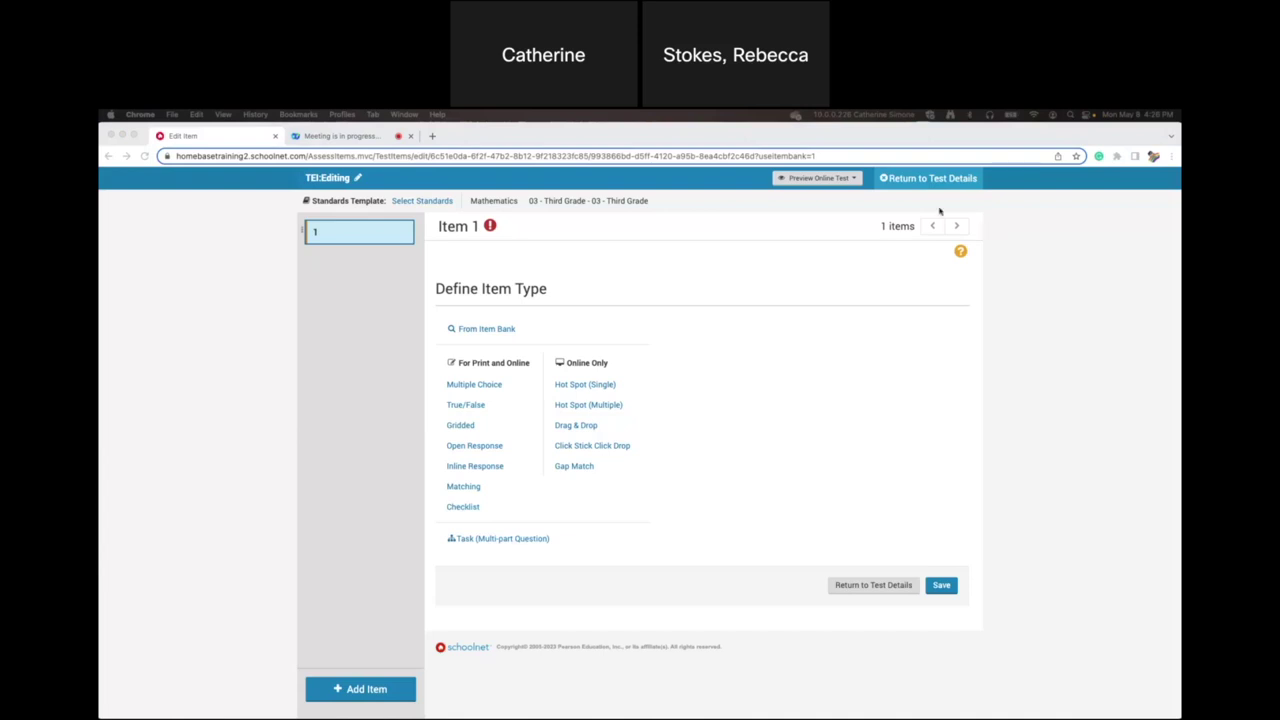
# Return to the TEI test's details and sign out of the account.
pyautogui.click(953, 178)
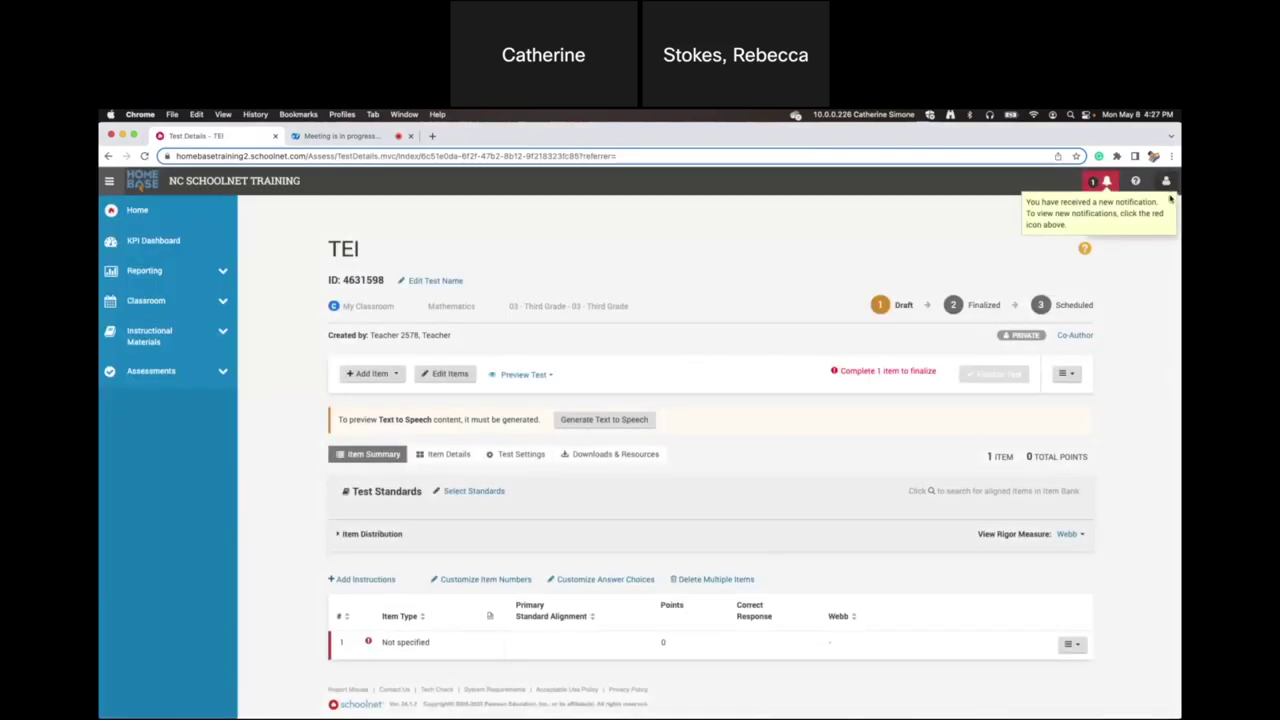
pyautogui.click(1166, 184)
pyautogui.click(1138, 227)
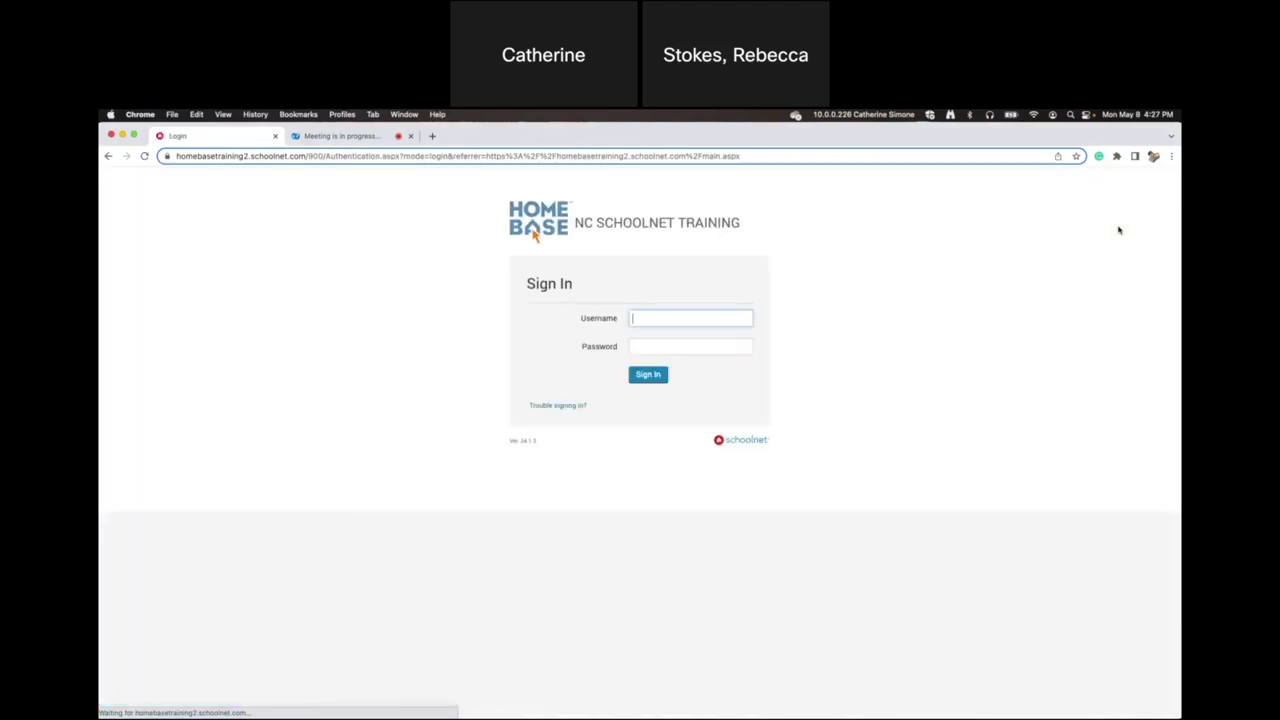
# Sign in to the training site with the saved username and password of the first HBD leader account.
pyautogui.click(698, 316)
pyautogui.moveTo(698, 316); pyautogui.dragTo(582, 310)
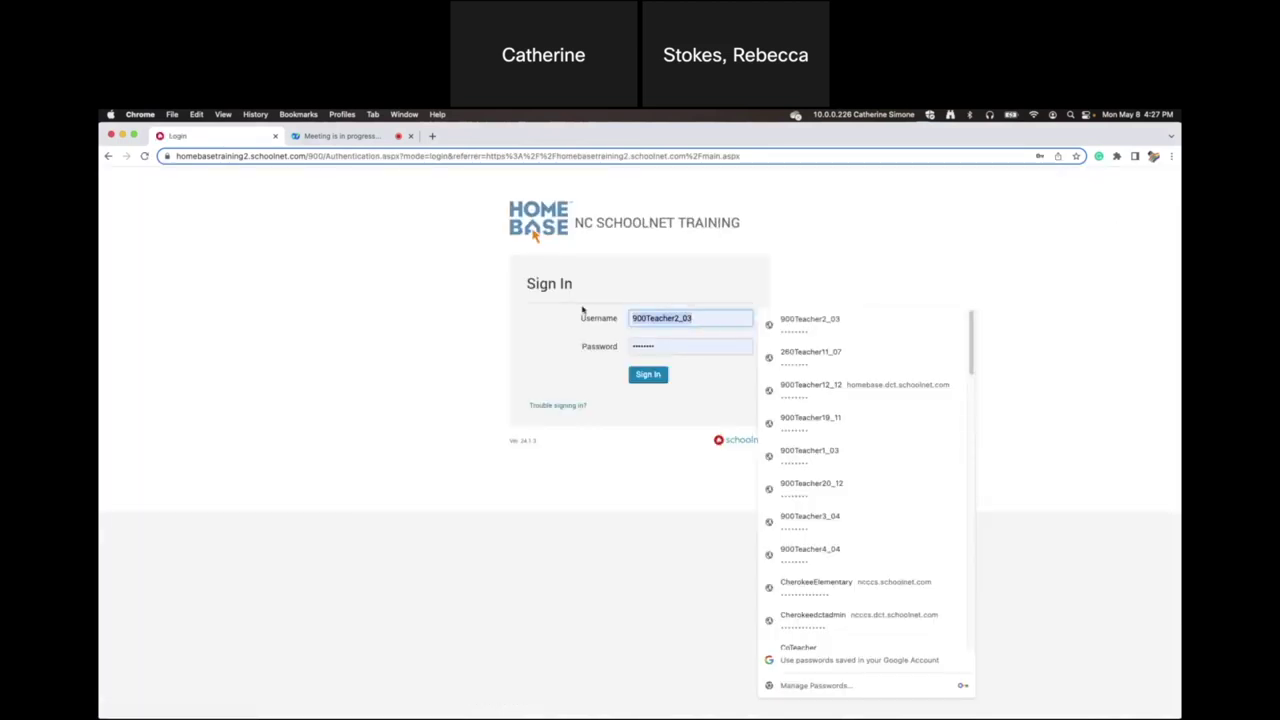
pyautogui.write('h')
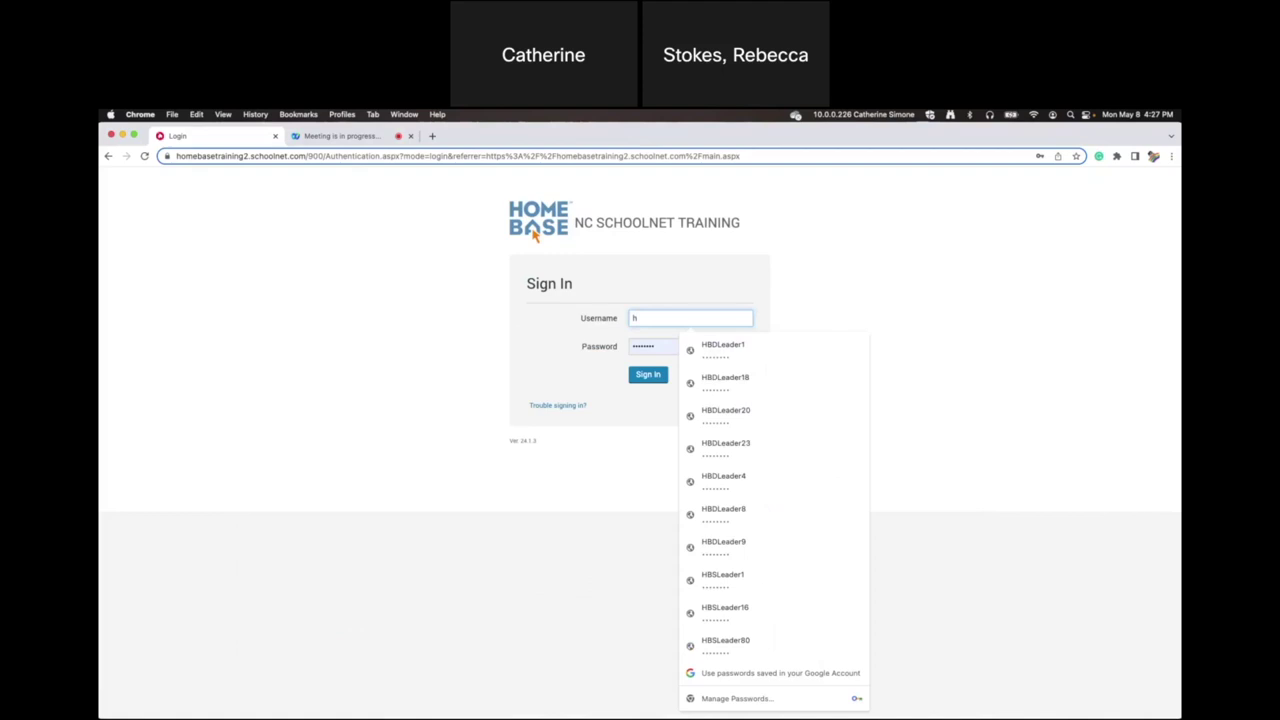
pyautogui.click(722, 352)
pyautogui.click(648, 375)
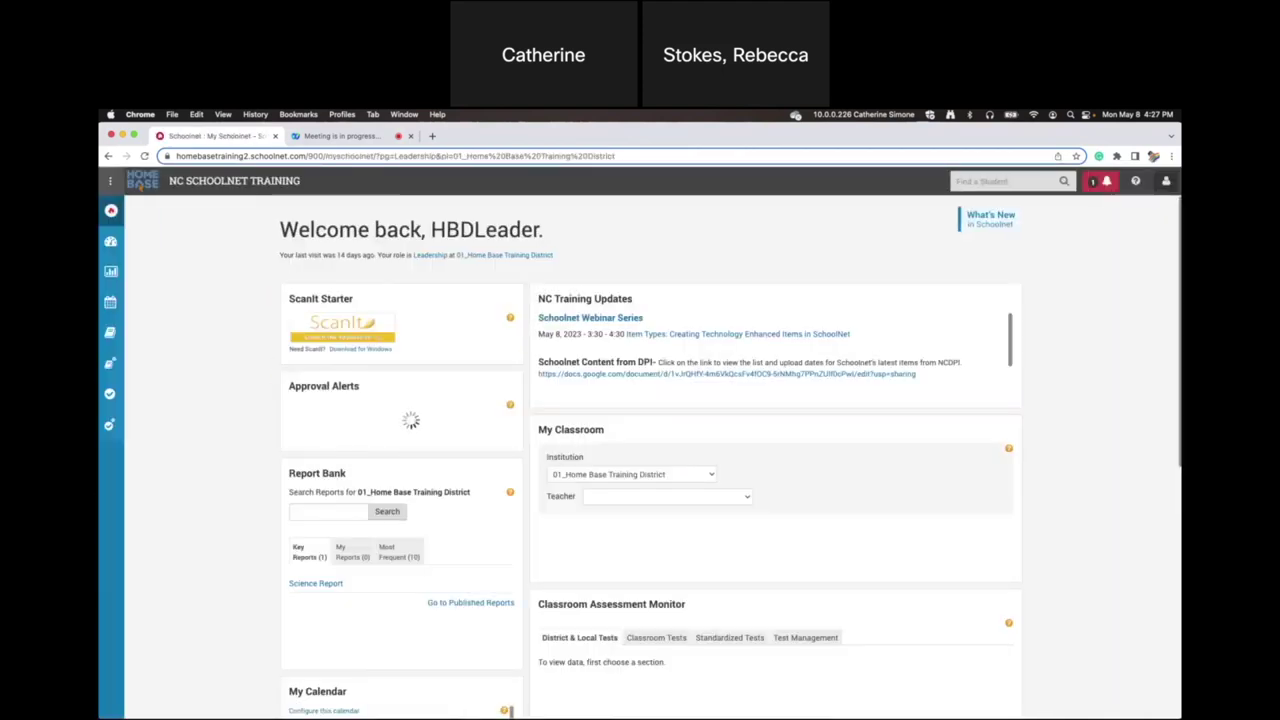
# Go to the assessment item banks and open the management settings of the Sample Item Bank.
pyautogui.moveTo(115, 420)
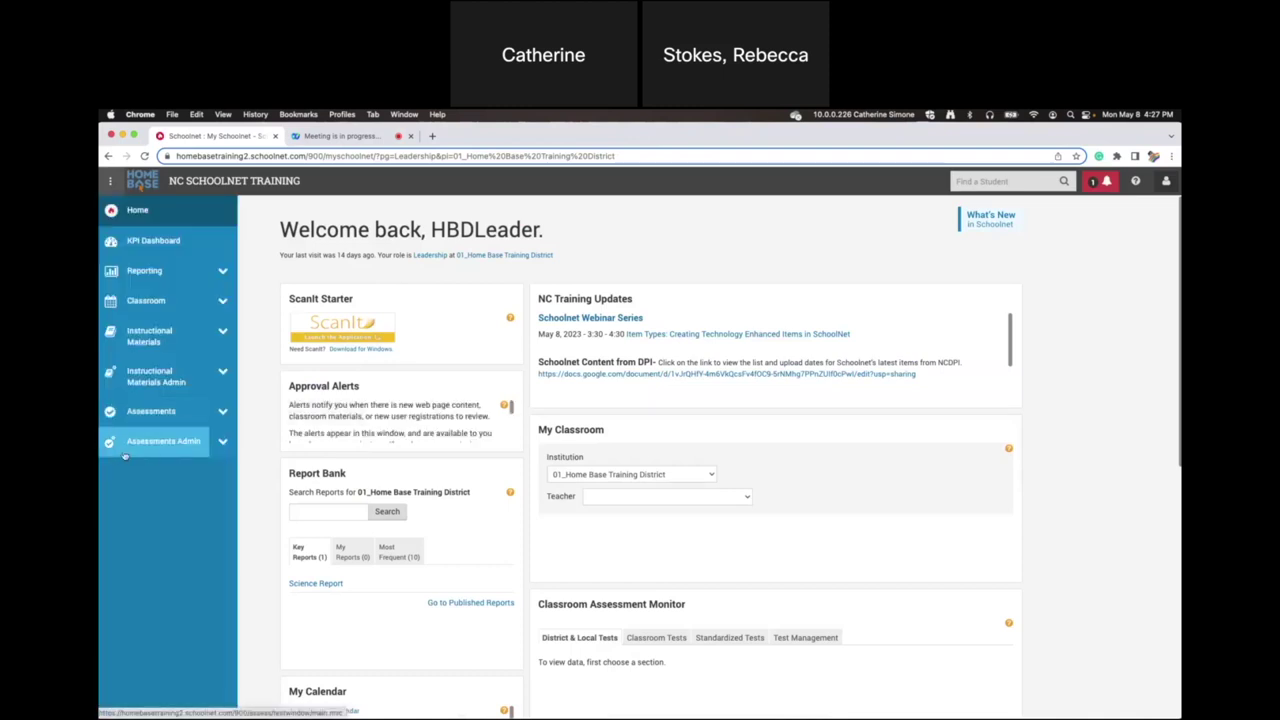
pyautogui.click(222, 412)
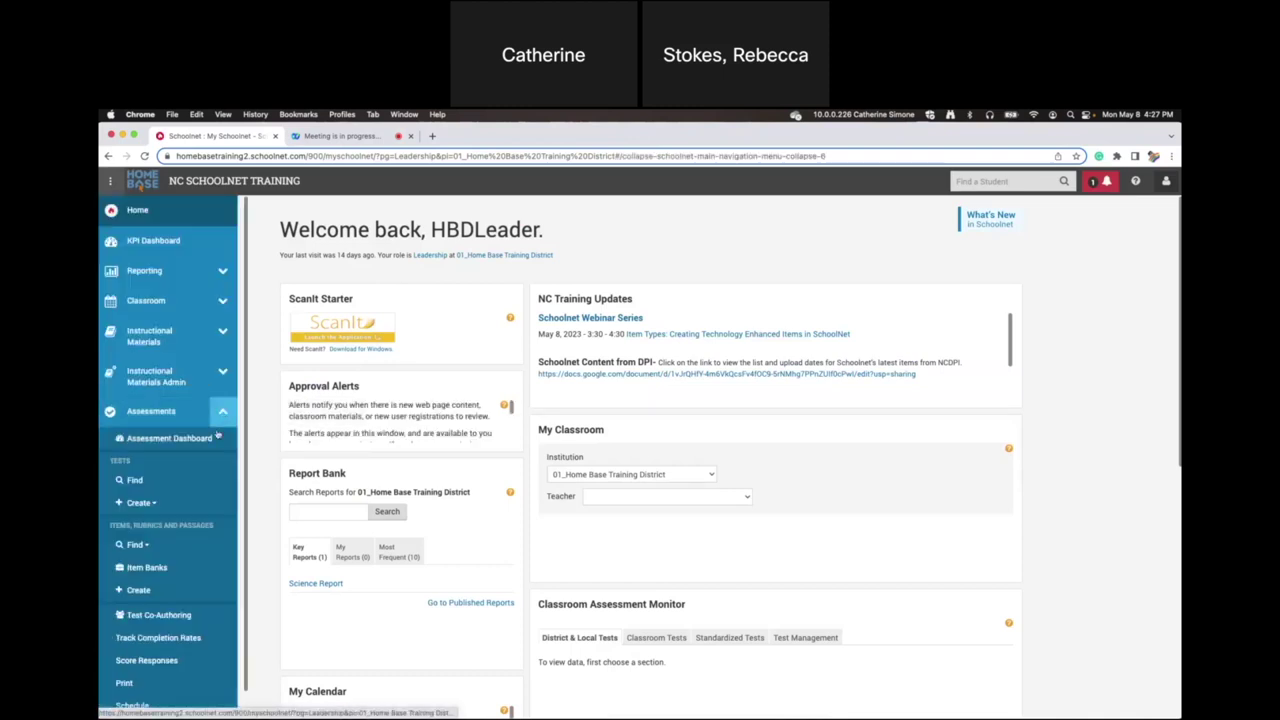
pyautogui.click(163, 568)
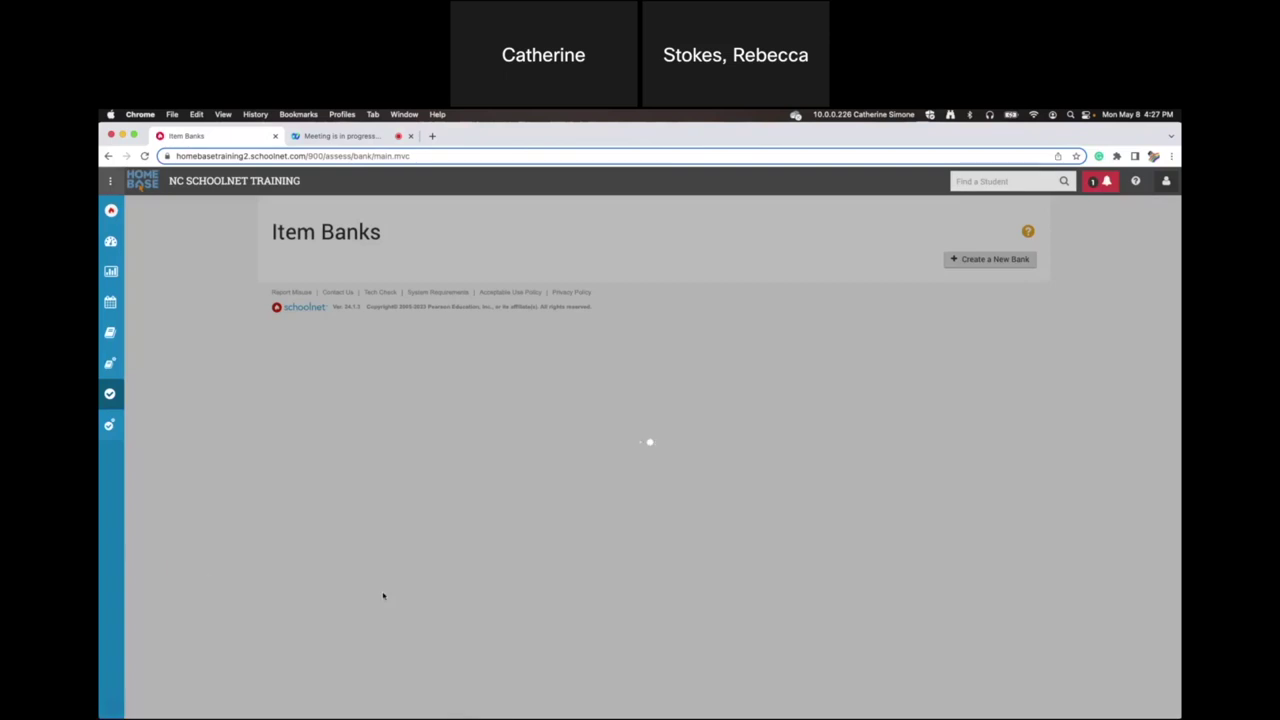
pyautogui.scroll(-10, 520, 564)
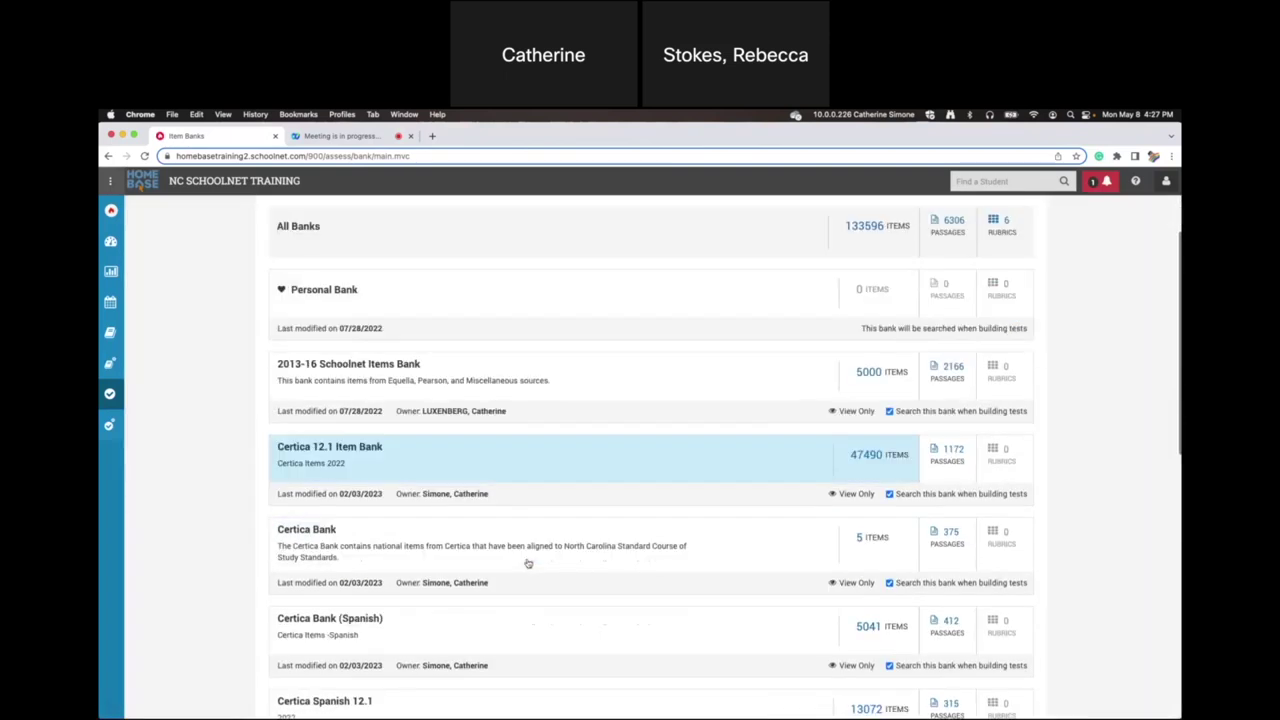
pyautogui.scroll(-7, 528, 564)
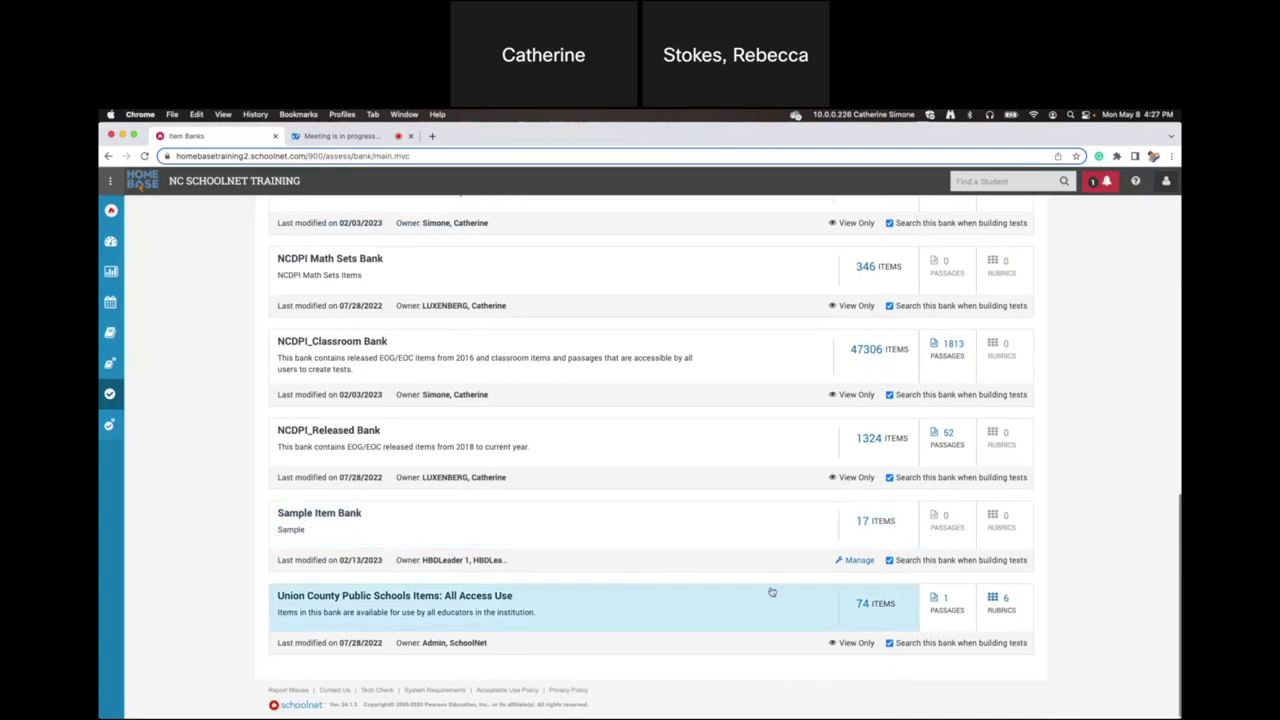
pyautogui.click(857, 560)
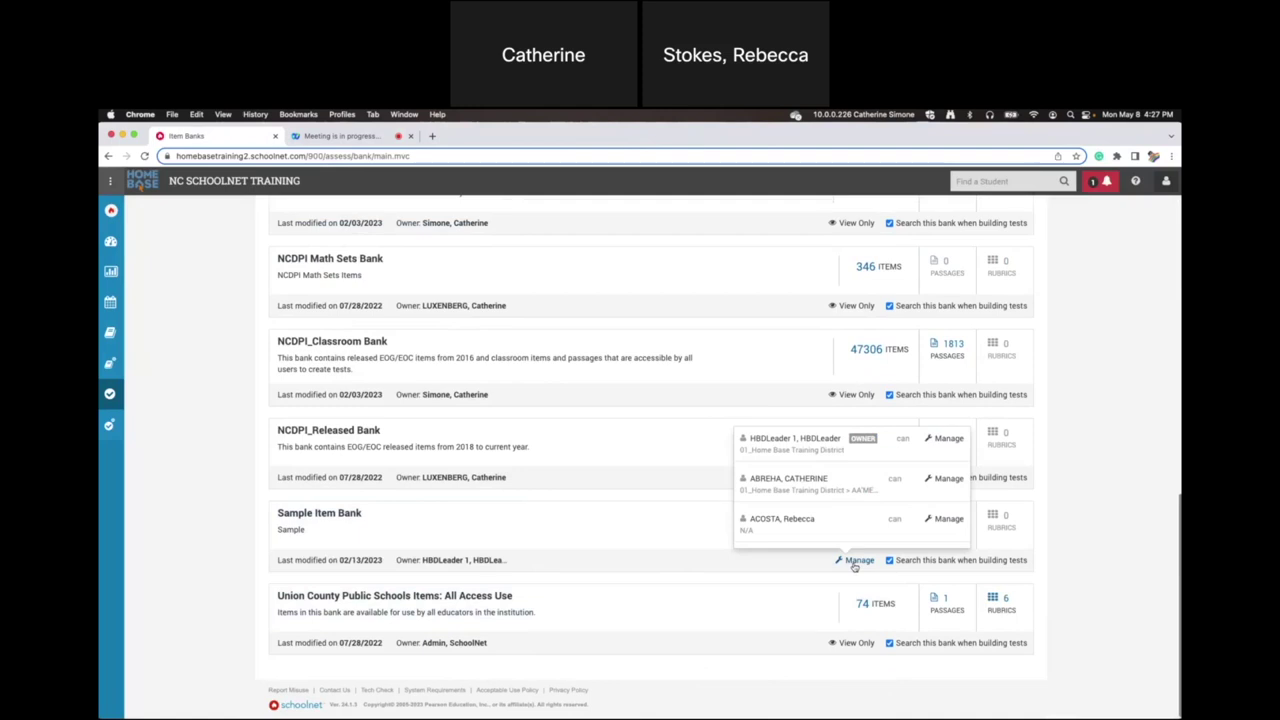
pyautogui.click(856, 561)
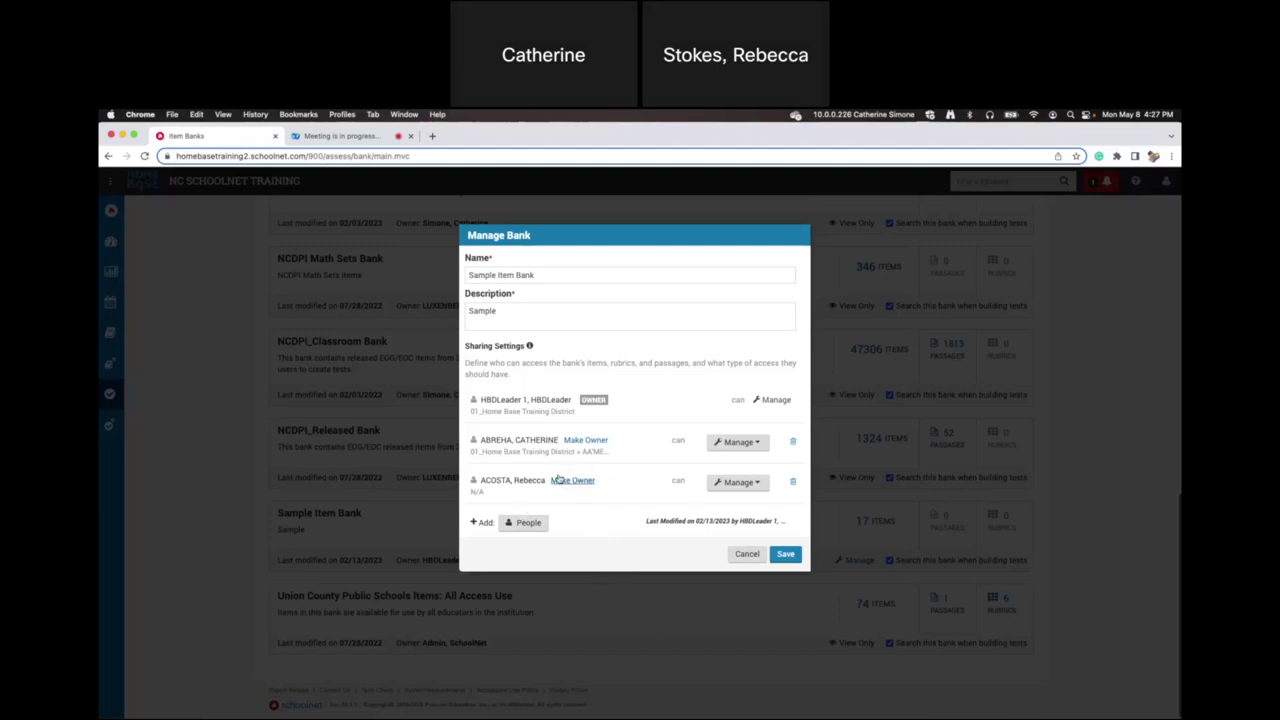
# Examine the options for sharing the bank with people, limiting the people search to A'ALIYAH SCHOOL, and cancel without adding anyone.
pyautogui.click(528, 522)
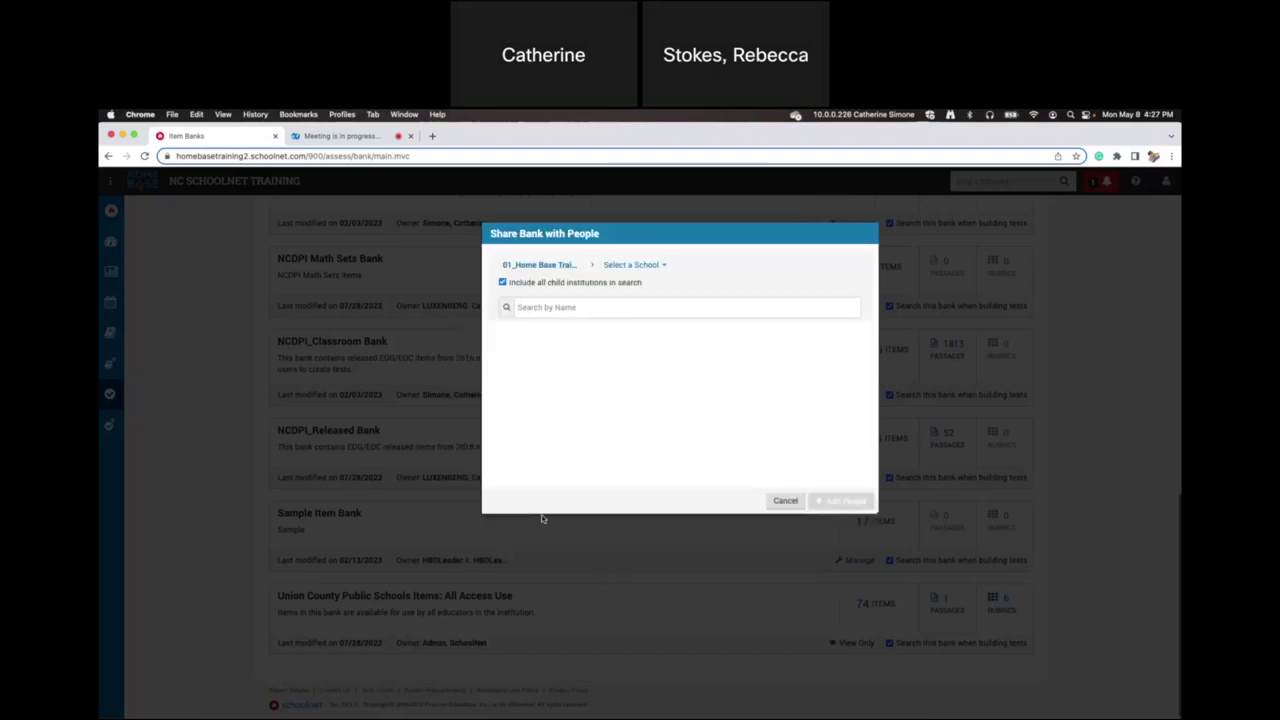
pyautogui.click(645, 266)
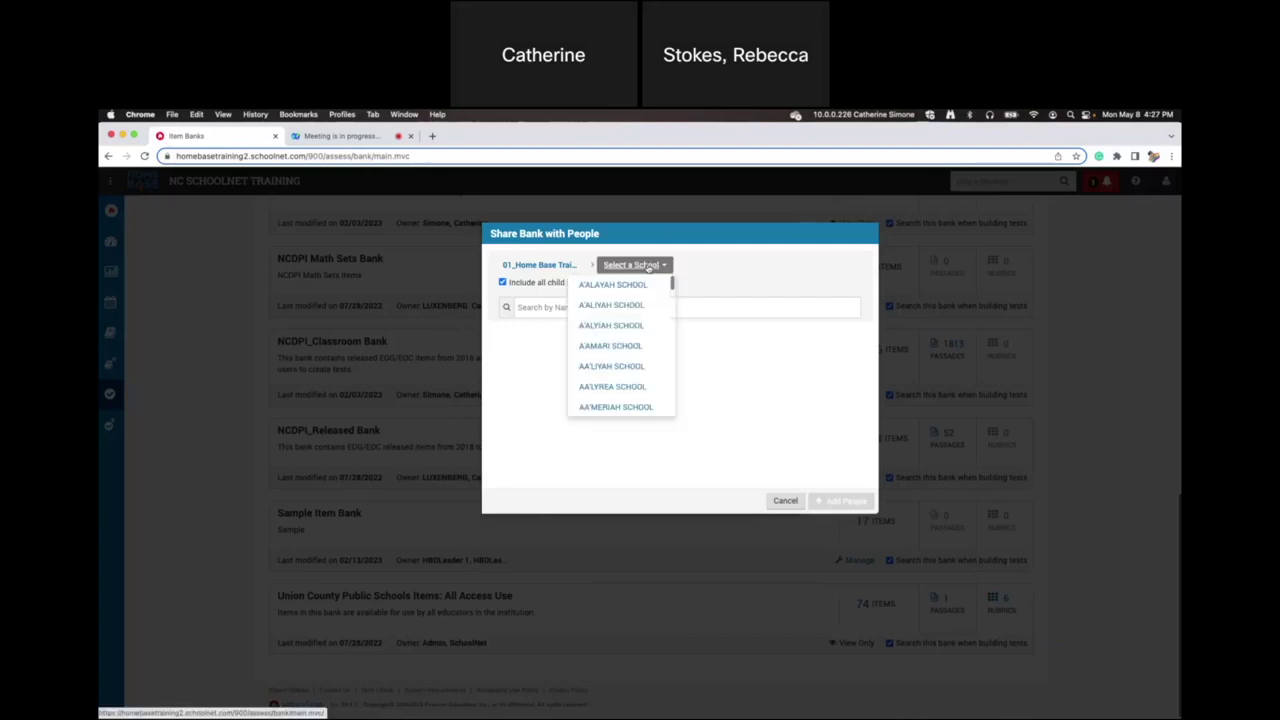
pyautogui.click(640, 306)
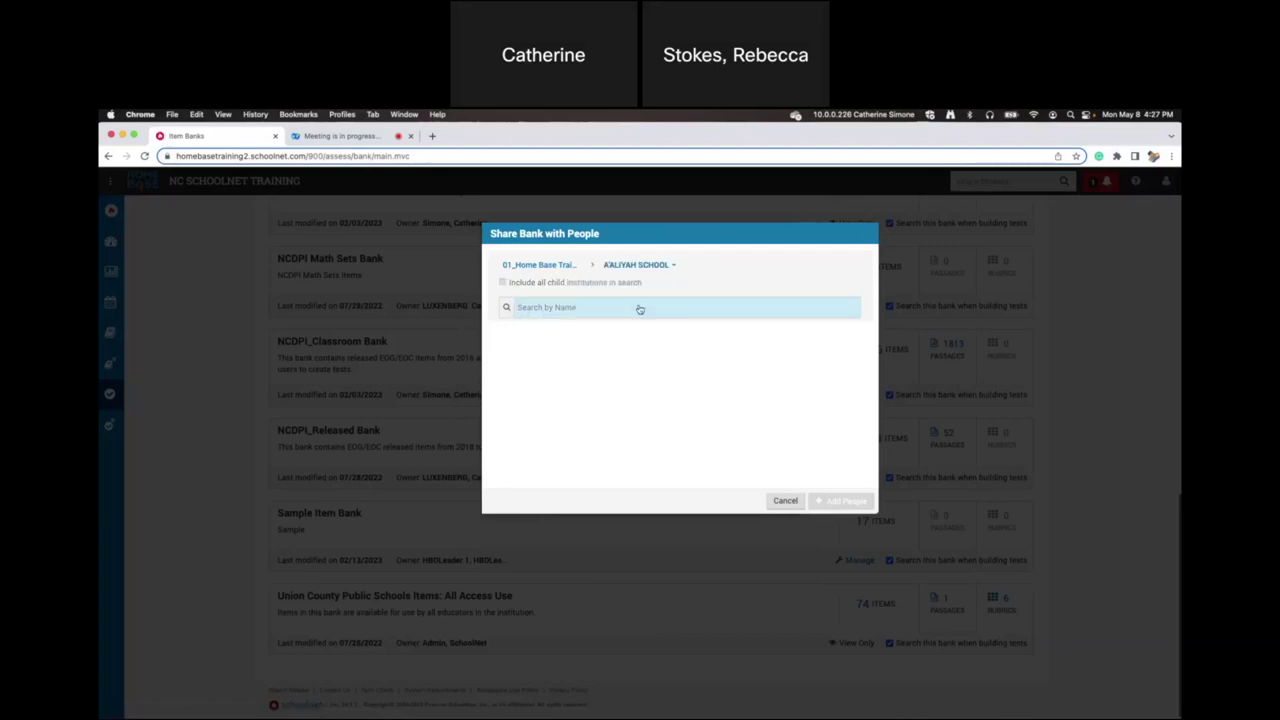
pyautogui.click(783, 502)
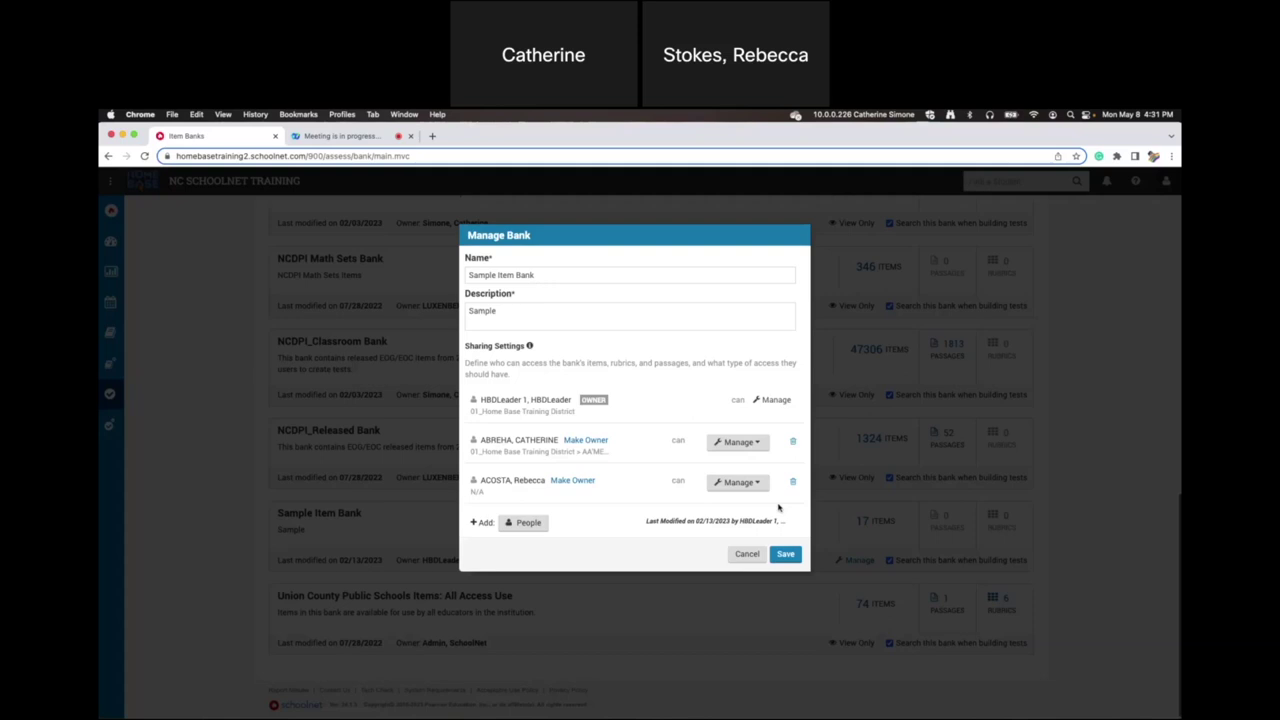
# Switch to the Webex meeting and stop sharing the screen.
pyautogui.click(335, 136)
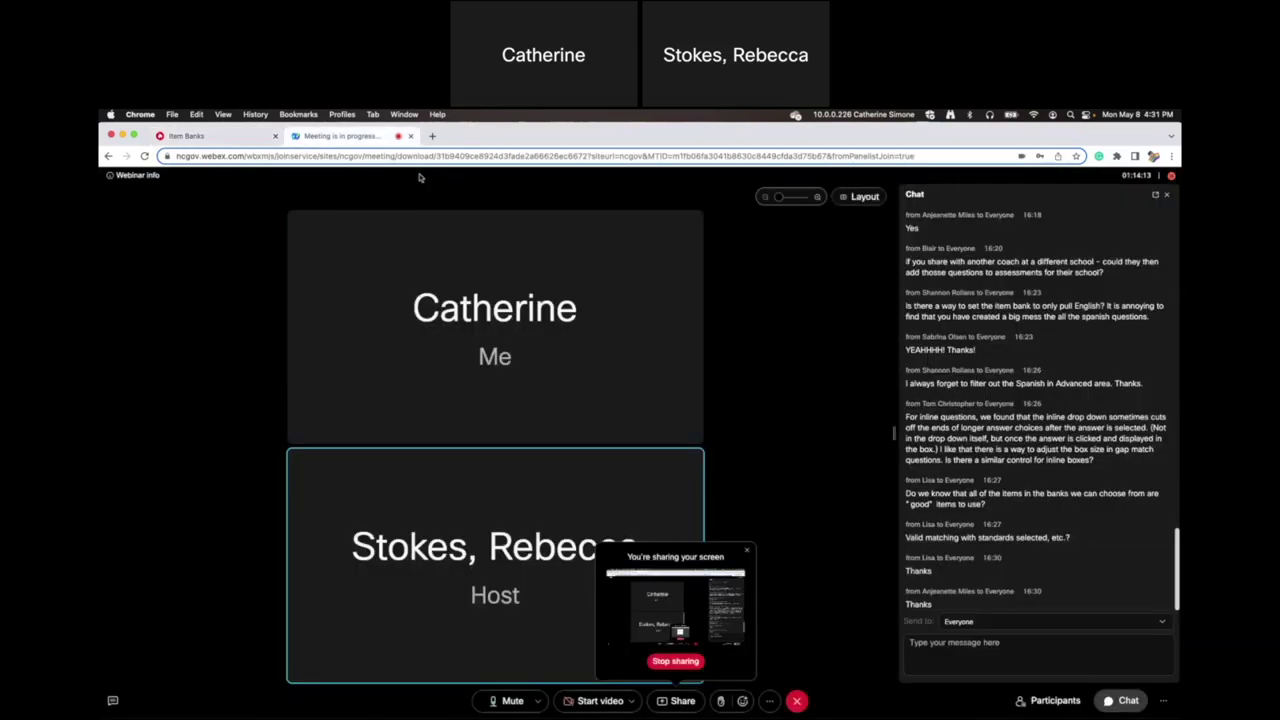
pyautogui.click(676, 661)
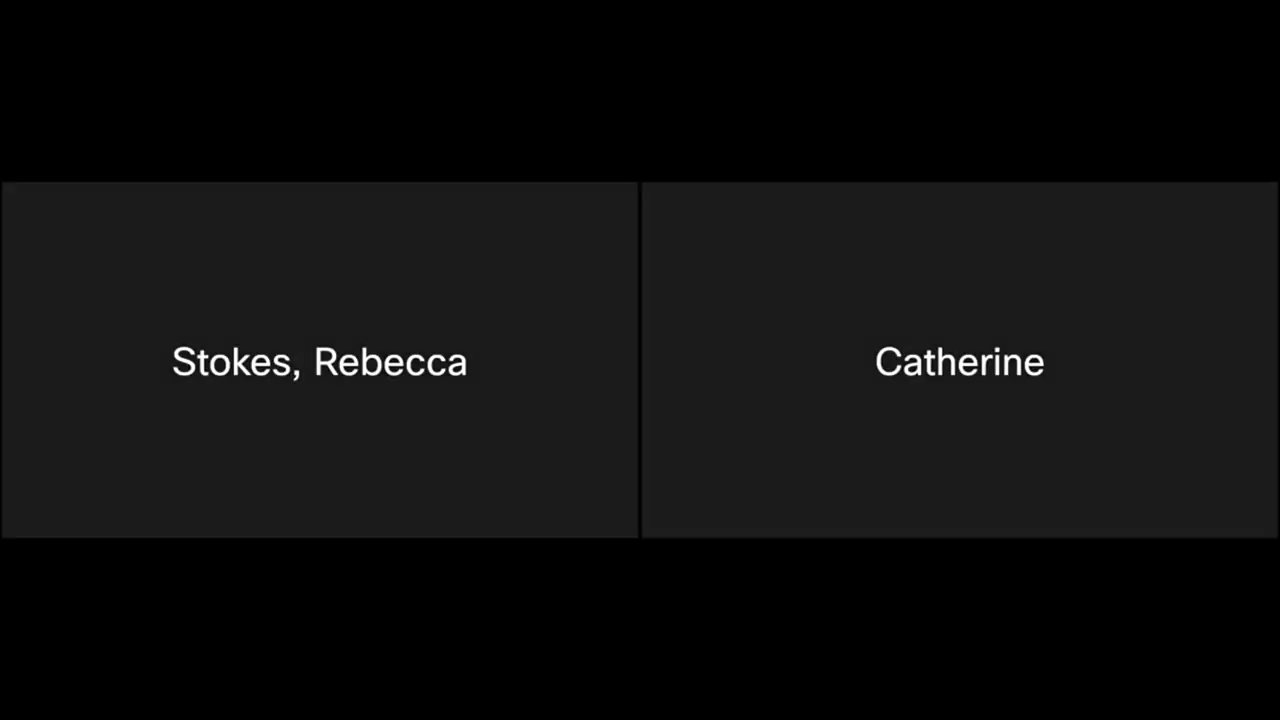